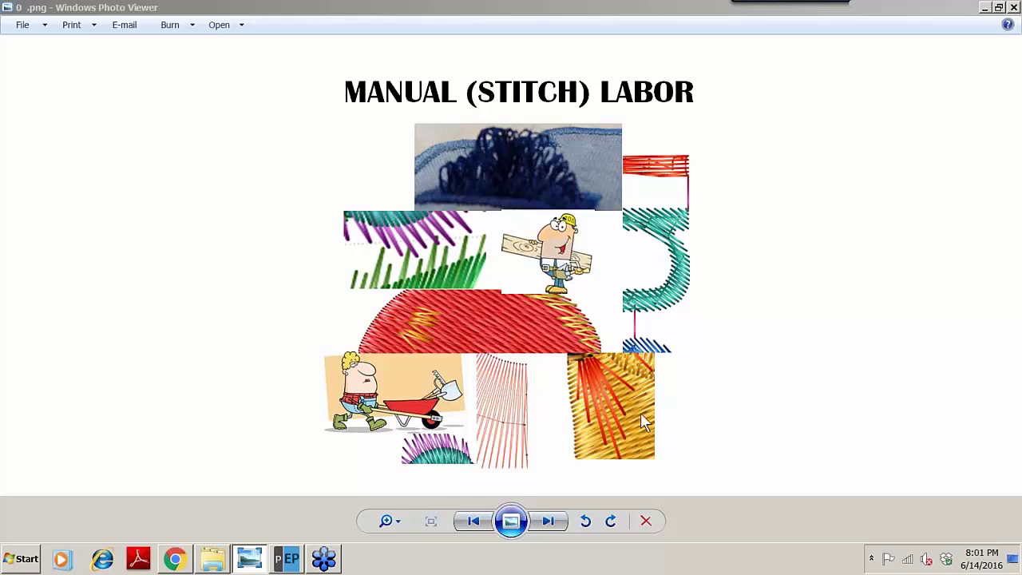
Switch to Perfect Embroidery Pro and draw a vertical manual stitch about 1.01 in long in color 2 at the -1 in mark
{"action": "left_click", "coordinate": [286, 561]}
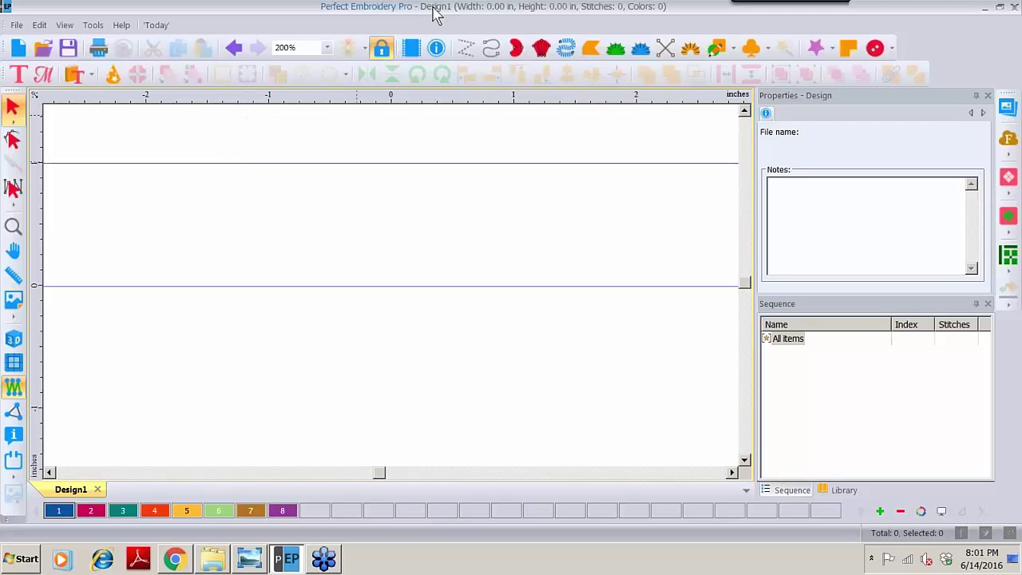
{"action": "left_click", "coordinate": [468, 49]}
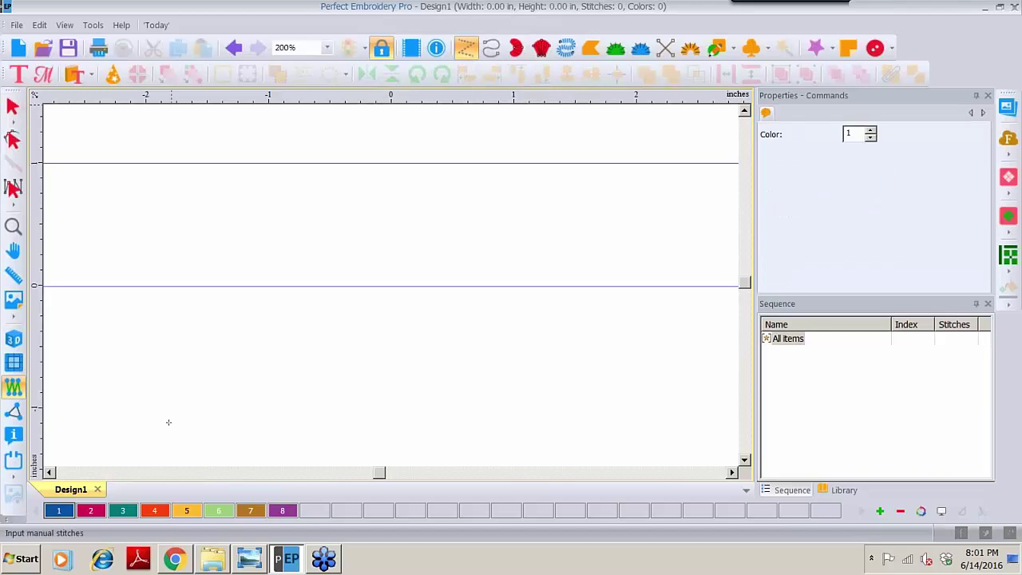
{"action": "left_click", "coordinate": [90, 516]}
{"action": "left_click", "coordinate": [269, 286]}
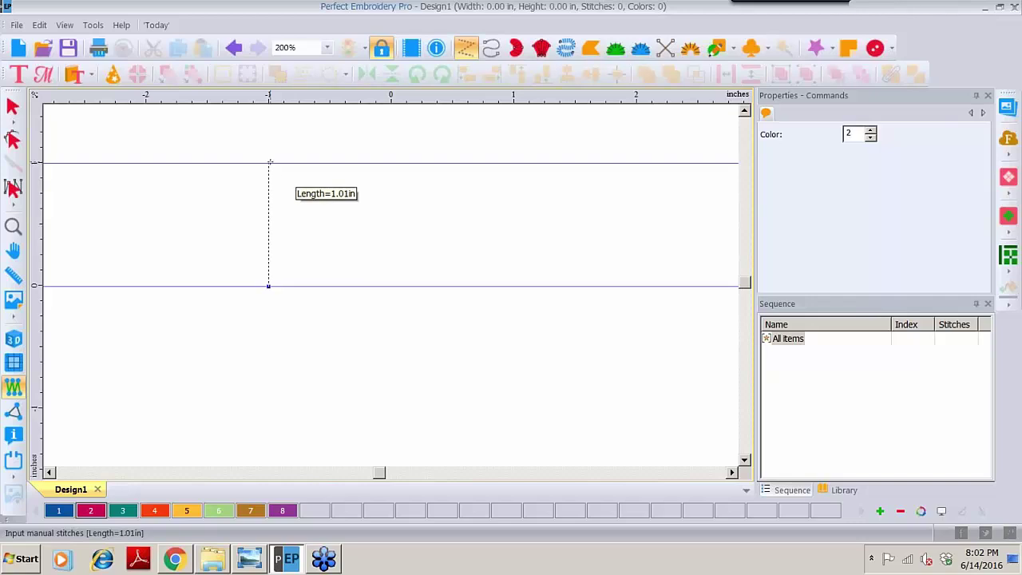
{"action": "left_click", "coordinate": [270, 162]}
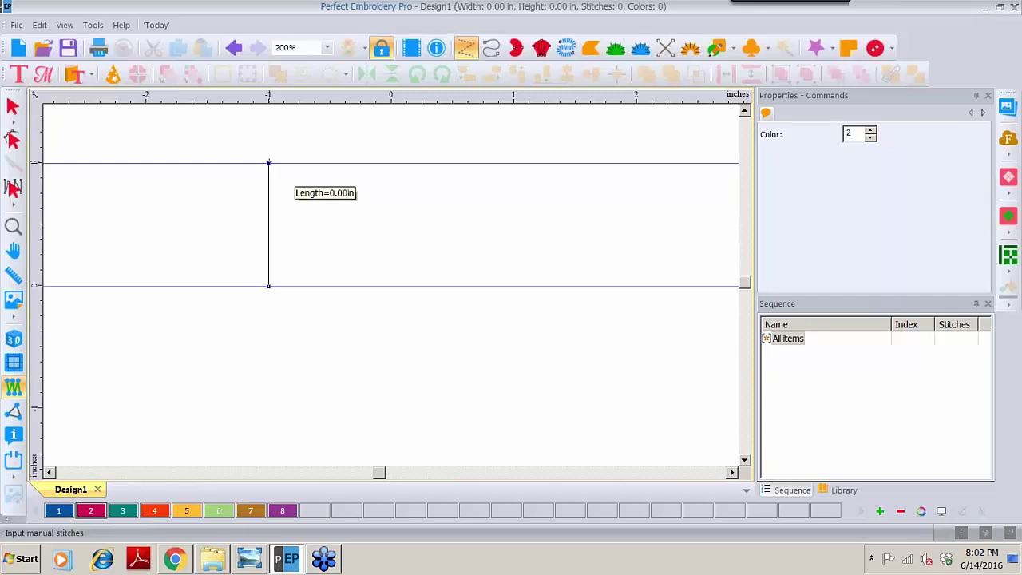
{"action": "key", "text": "Return"}
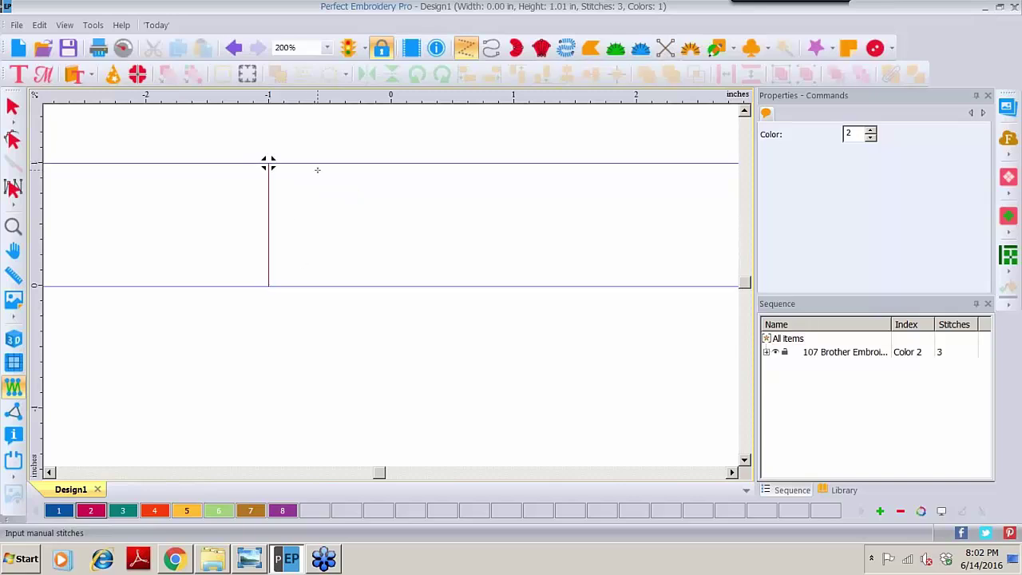
Draw a vertical run stitch between the 0 and 1 in grid lines in color 8, beside the manual stitch
{"action": "left_click", "coordinate": [493, 55]}
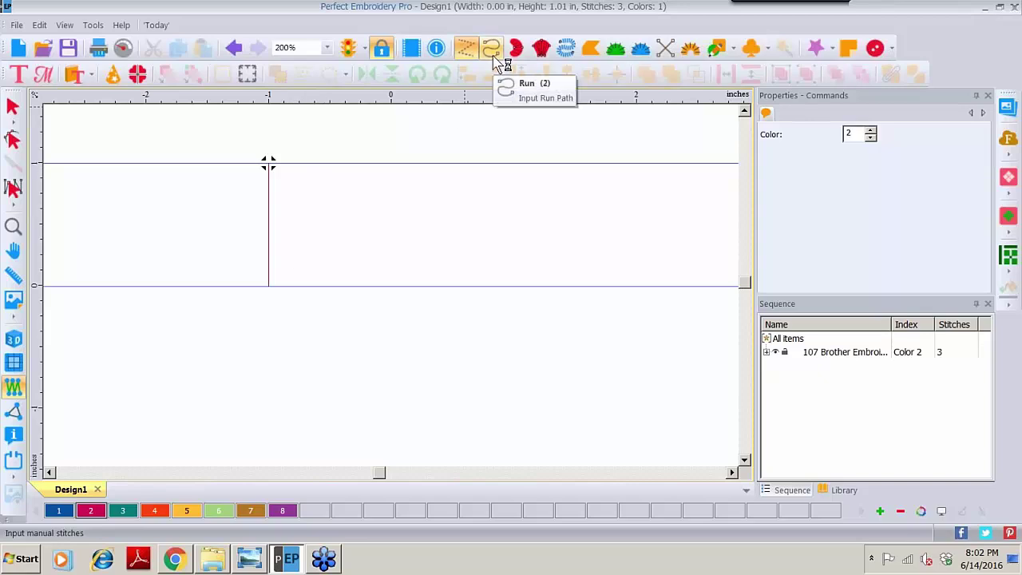
{"action": "left_click", "coordinate": [489, 52]}
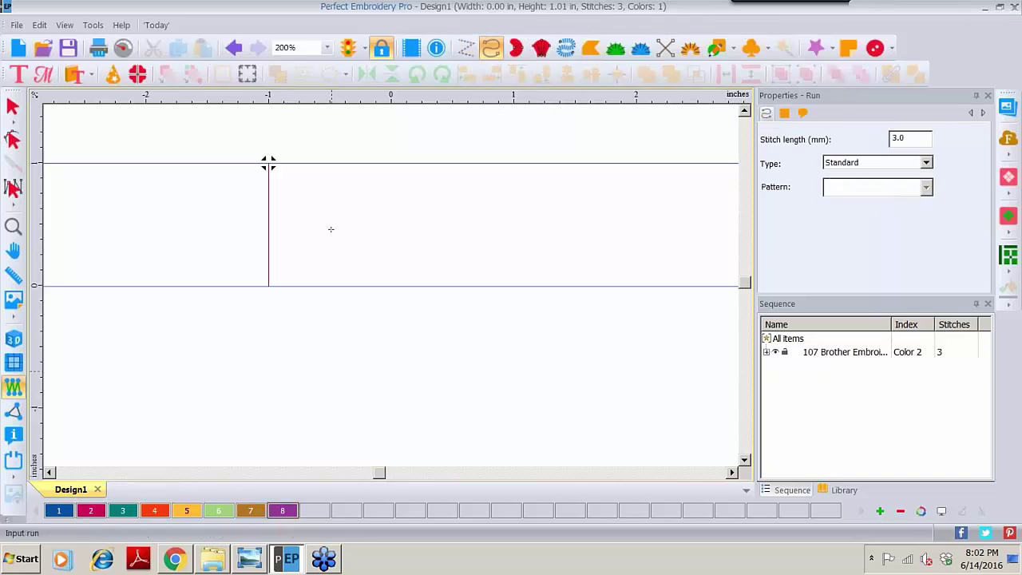
{"action": "left_click", "coordinate": [365, 285]}
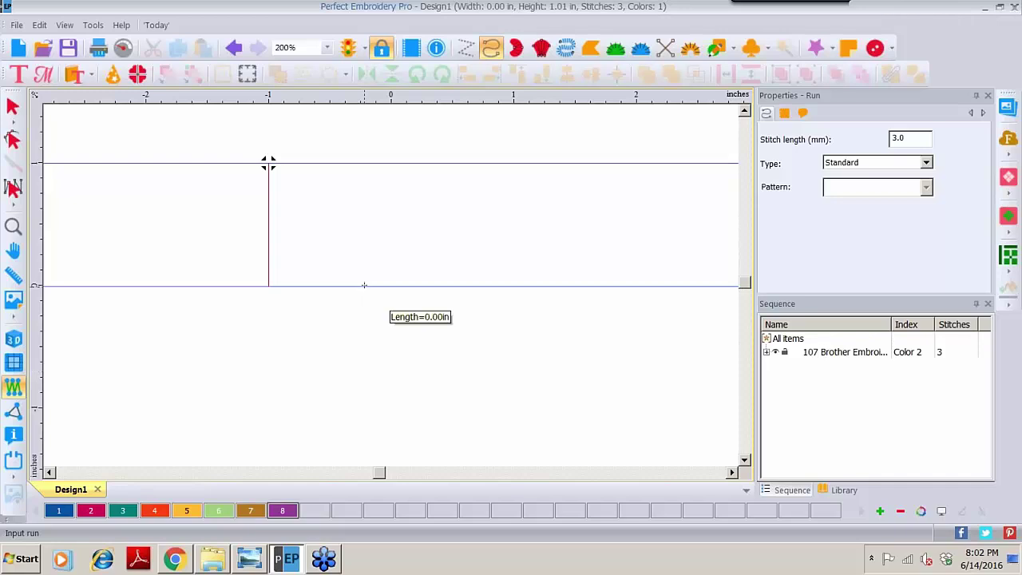
{"action": "left_click", "coordinate": [365, 163]}
{"action": "key", "text": "Return"}
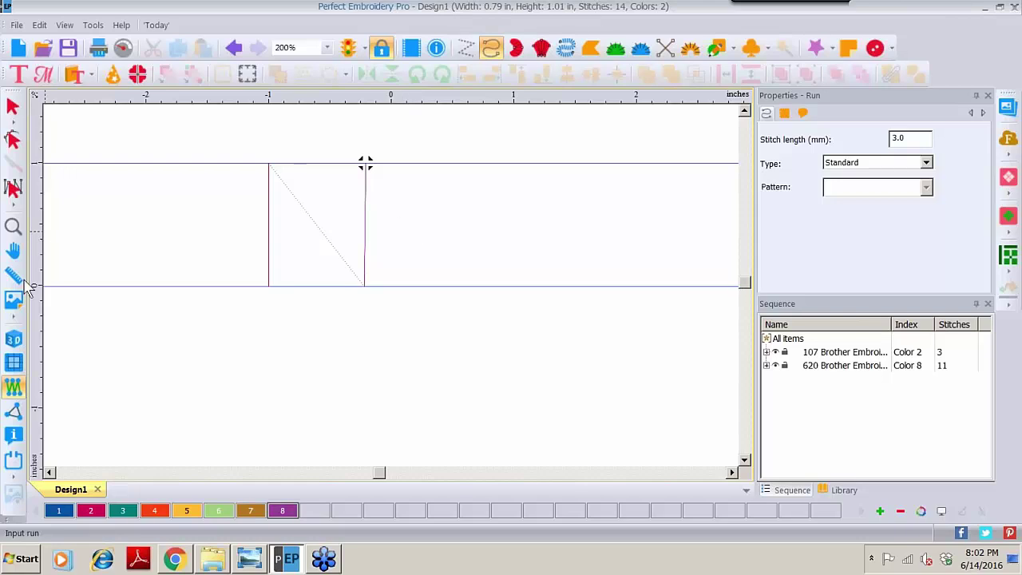
Display the stitch points, select the run stitch line and enlarge its properties area
{"action": "left_click", "coordinate": [20, 419]}
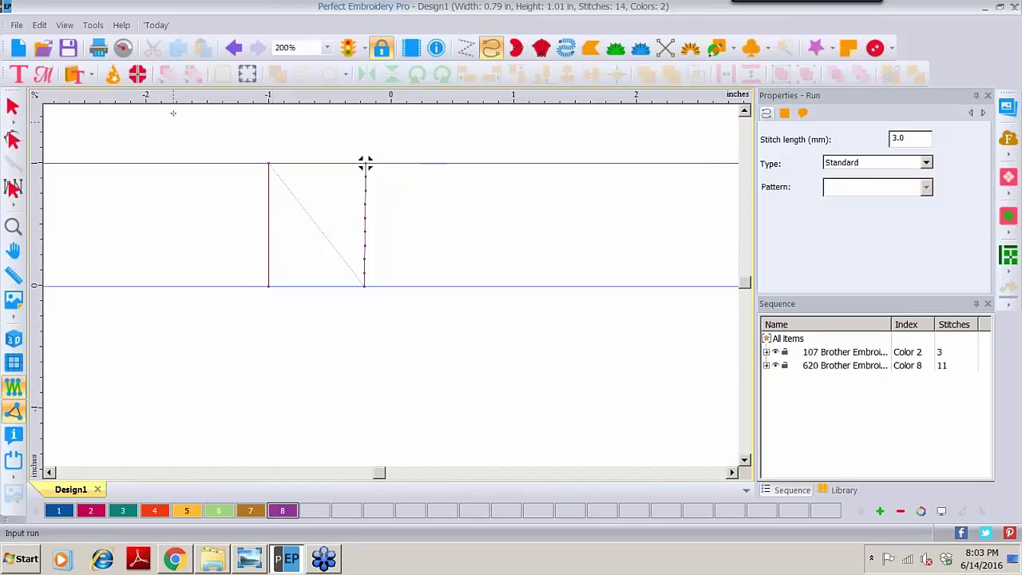
{"action": "left_click", "coordinate": [12, 106]}
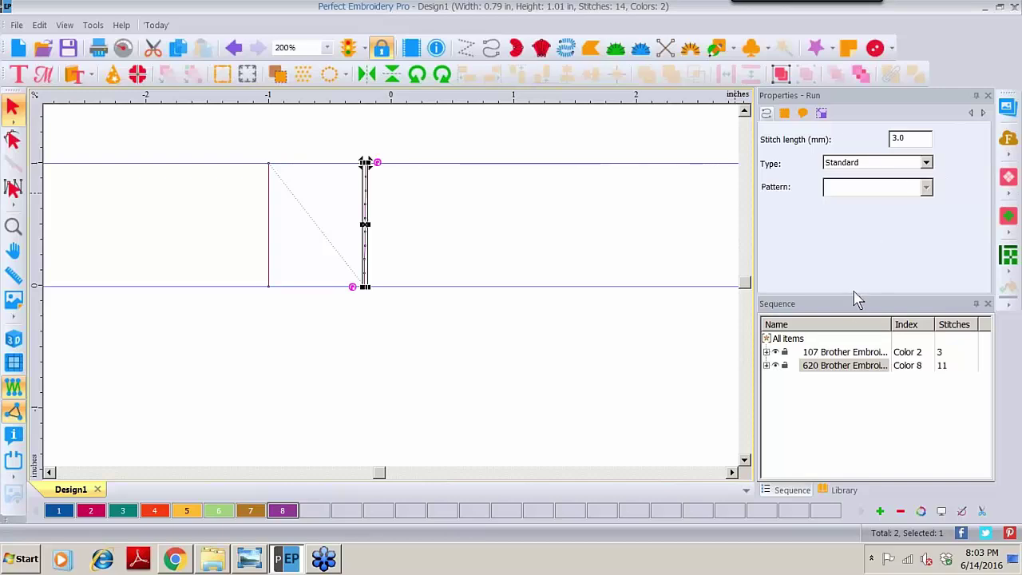
{"action": "left_click_drag", "start_coordinate": [854, 293], "coordinate": [852, 313]}
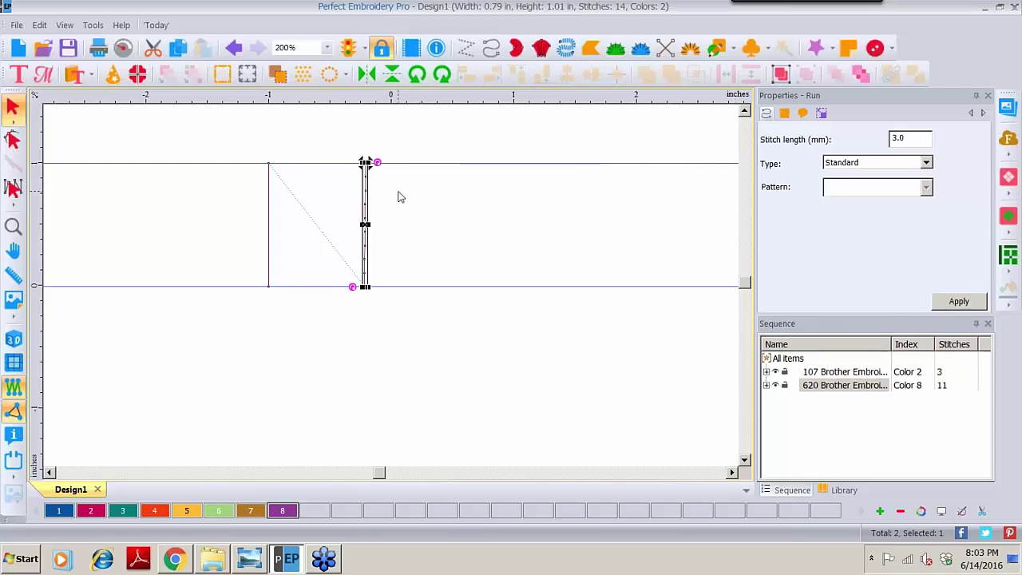
Switch to Windows Photo Viewer to view the manual versus run stitch comparison picture, and return to Perfect Embroidery Pro
{"action": "left_click", "coordinate": [254, 562]}
{"action": "left_click", "coordinate": [548, 523]}
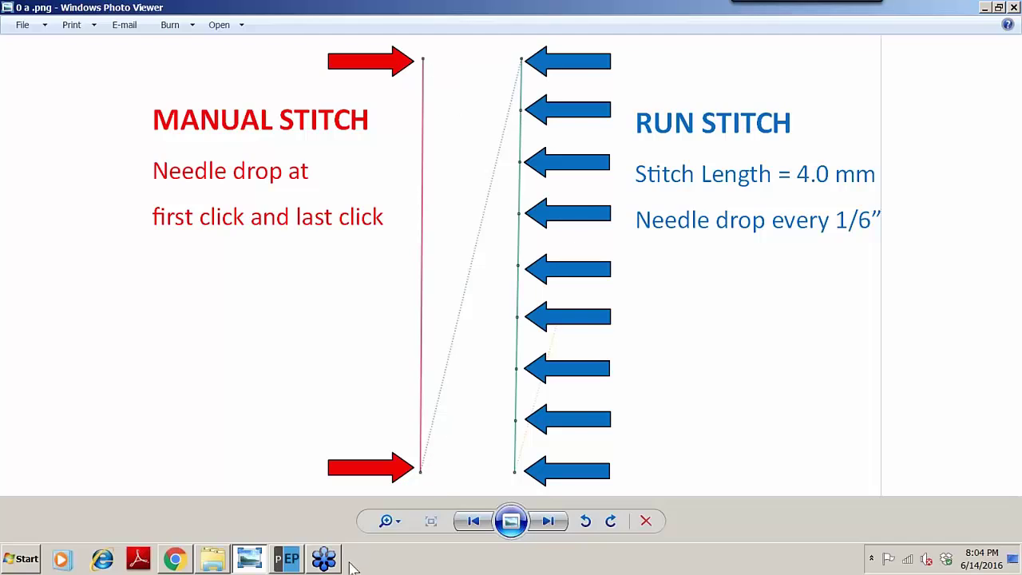
{"action": "left_click", "coordinate": [289, 564]}
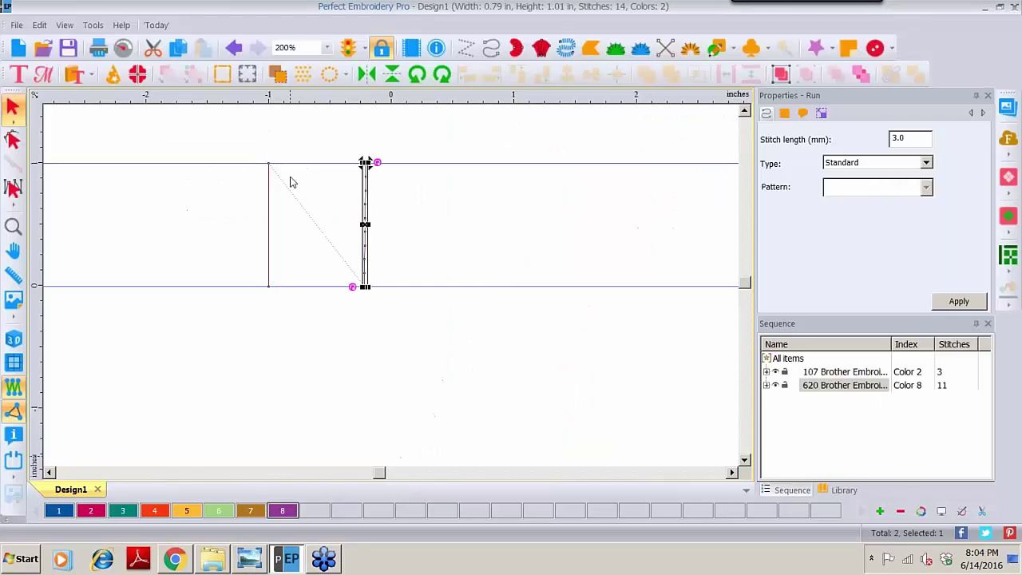
Draw an irregular manual stitch path about 1.55 in tall in color 8, starting on the 0 line between the two vertical lines
{"action": "left_click", "coordinate": [467, 50]}
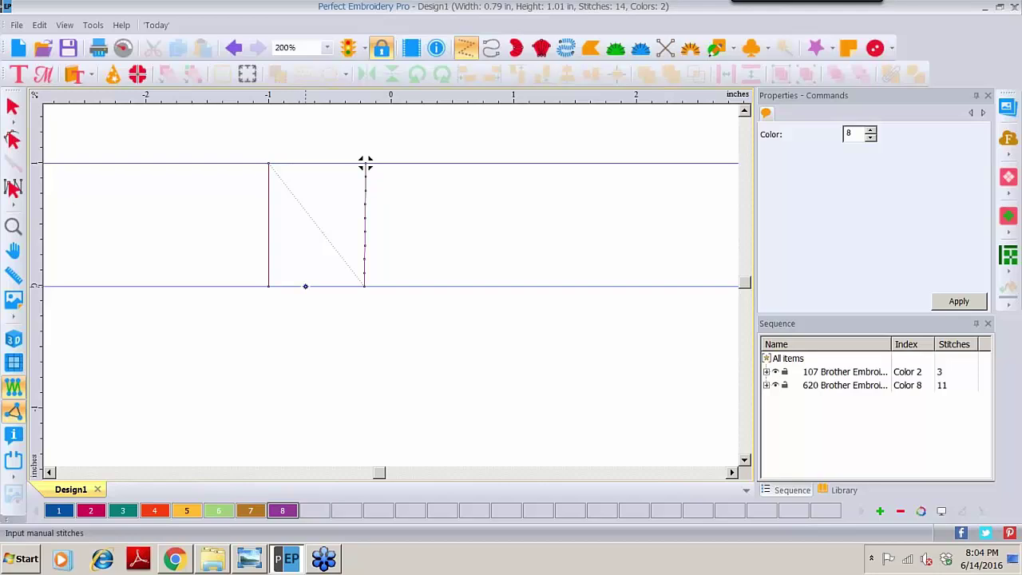
{"action": "left_click", "coordinate": [306, 241]}
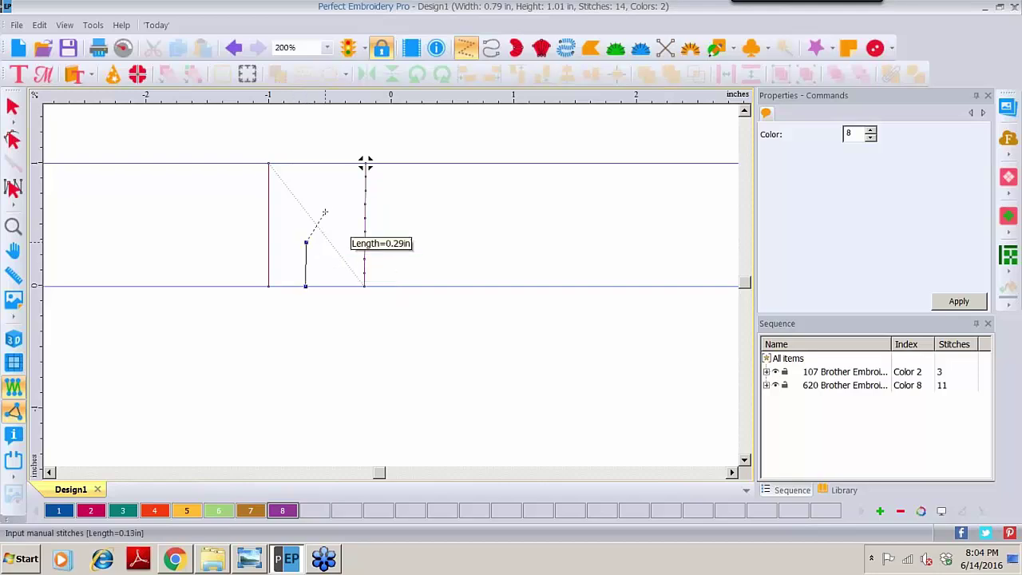
{"action": "left_click", "coordinate": [326, 210]}
{"action": "left_click", "coordinate": [347, 192]}
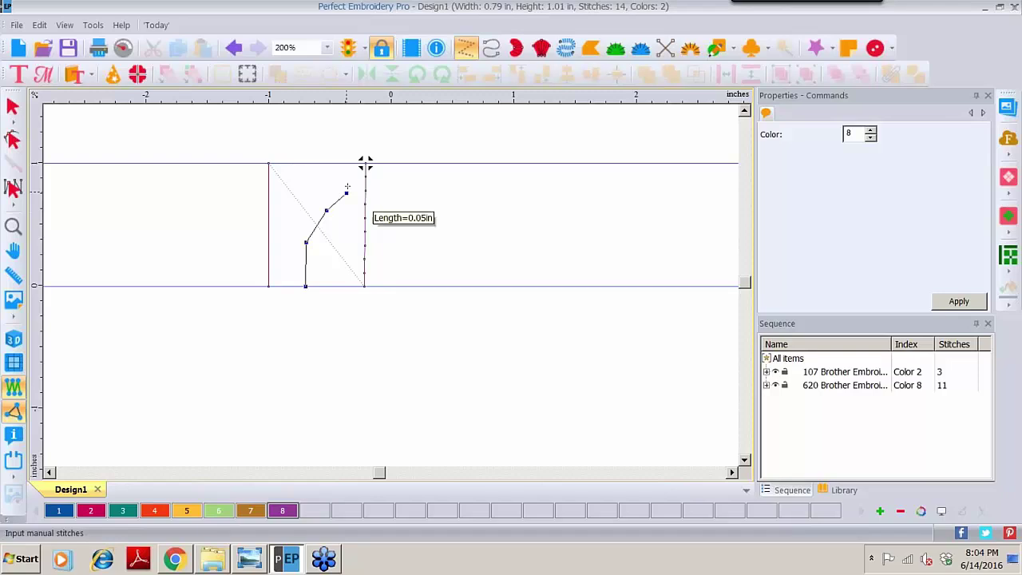
{"action": "left_click", "coordinate": [338, 132]}
{"action": "left_click", "coordinate": [303, 143]}
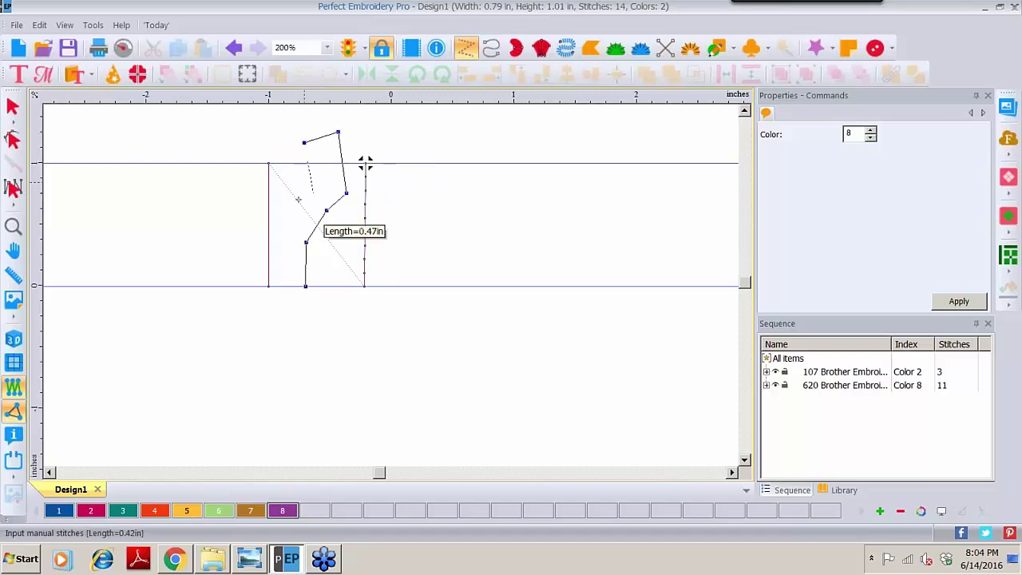
{"action": "left_click", "coordinate": [307, 196]}
{"action": "left_click", "coordinate": [281, 260]}
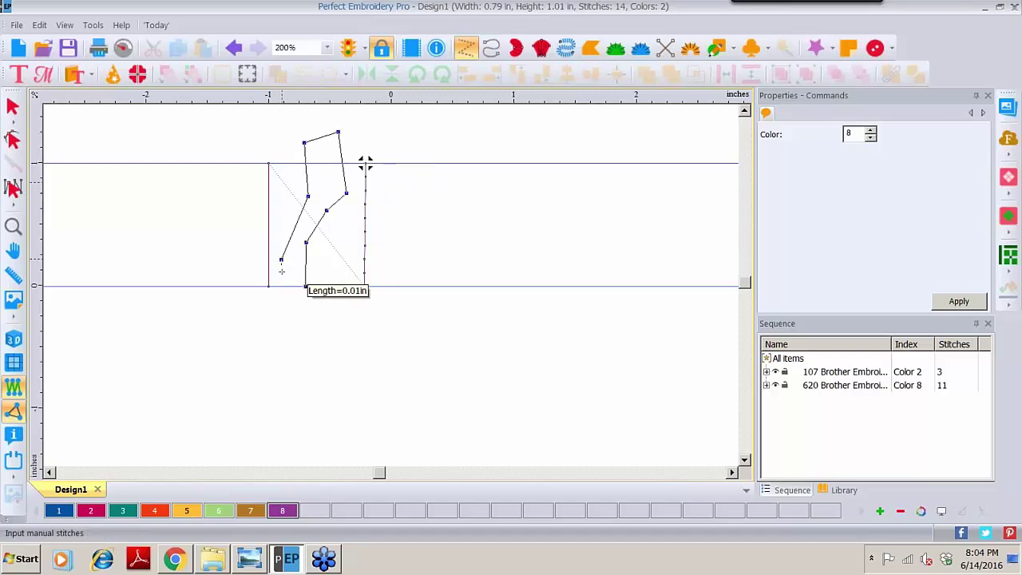
{"action": "left_click", "coordinate": [280, 319]}
{"action": "key", "text": "Return"}
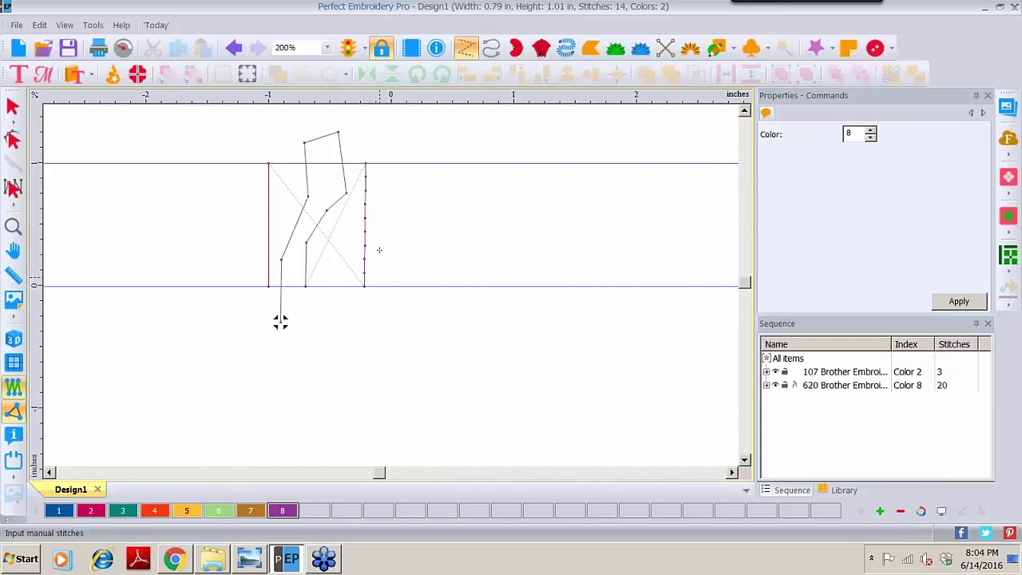
Examine the needle points of the manual path at 400% and the objects listed under Color 8 in the sequence
{"action": "left_click", "coordinate": [13, 227]}
{"action": "left_click", "coordinate": [319, 214]}
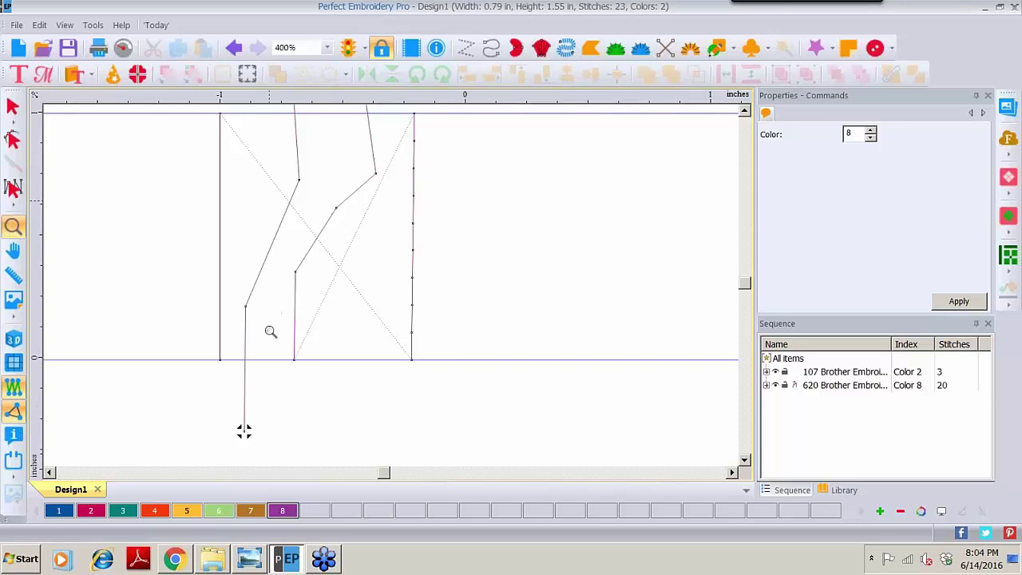
{"action": "left_click", "coordinate": [12, 107]}
{"action": "left_click", "coordinate": [253, 235]}
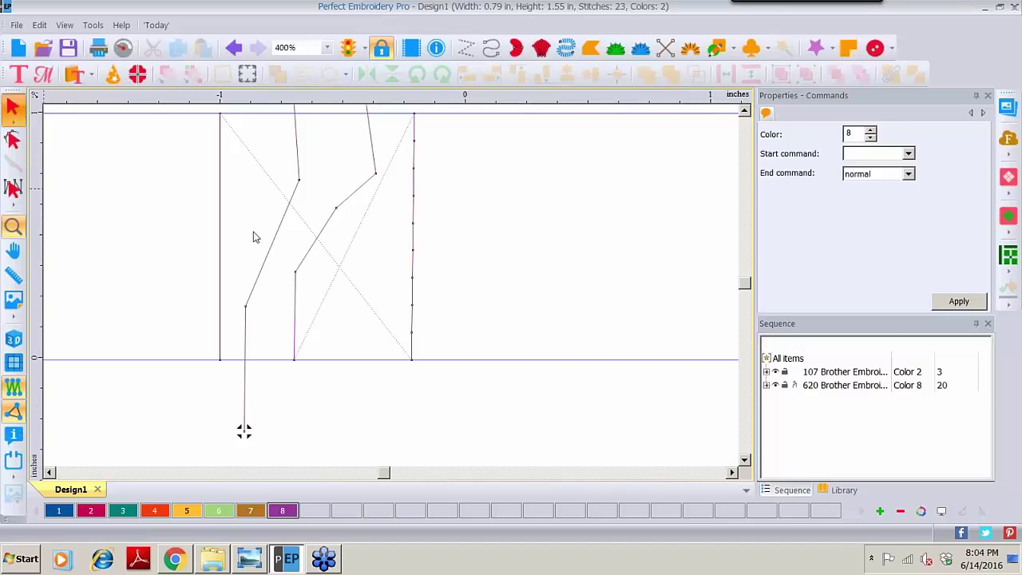
{"action": "left_click", "coordinate": [155, 304]}
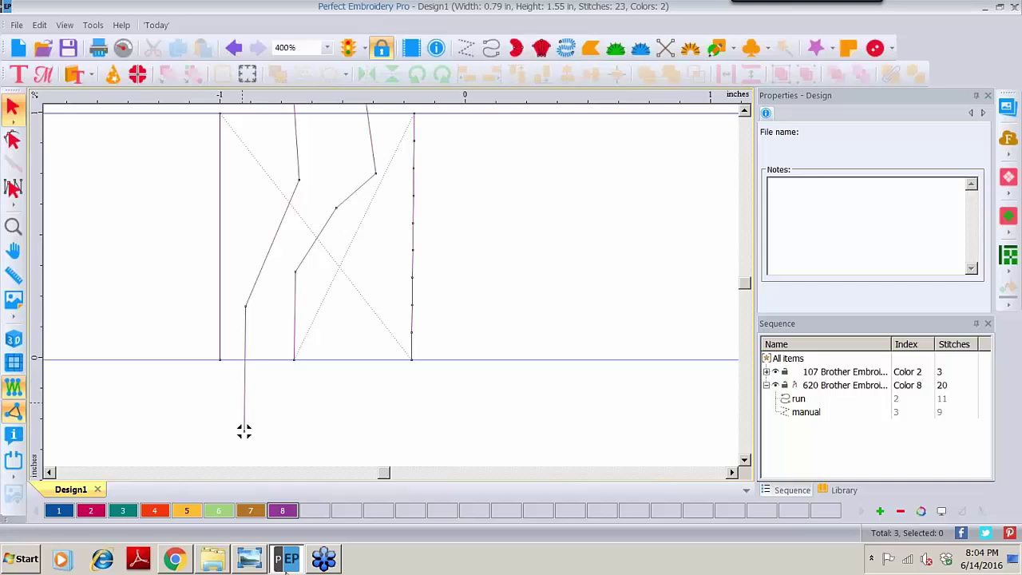
Switch to Windows Photo Viewer and view the picture of long satin stitches saved to a machine format
{"action": "left_click", "coordinate": [249, 561]}
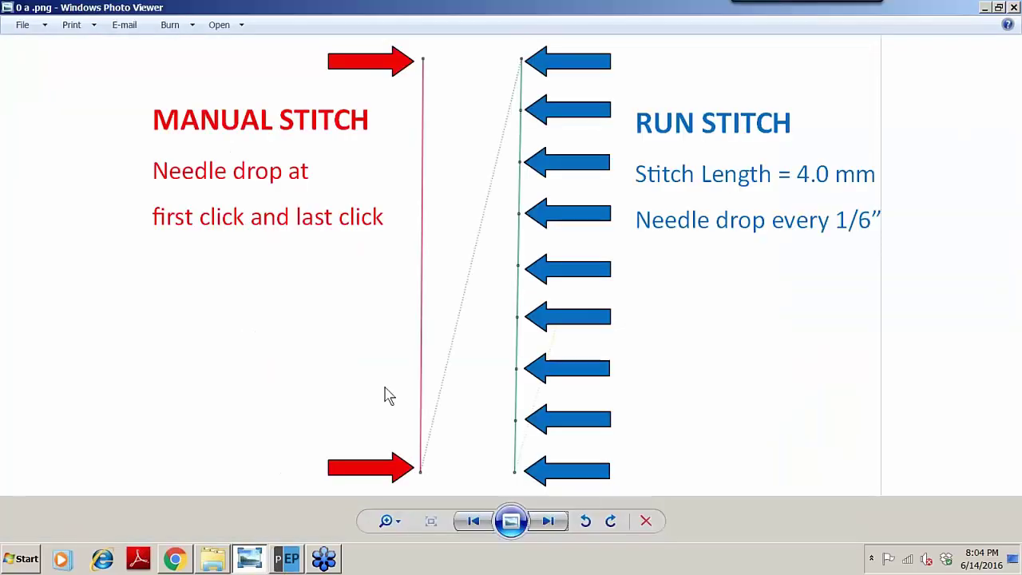
{"action": "left_click", "coordinate": [549, 522]}
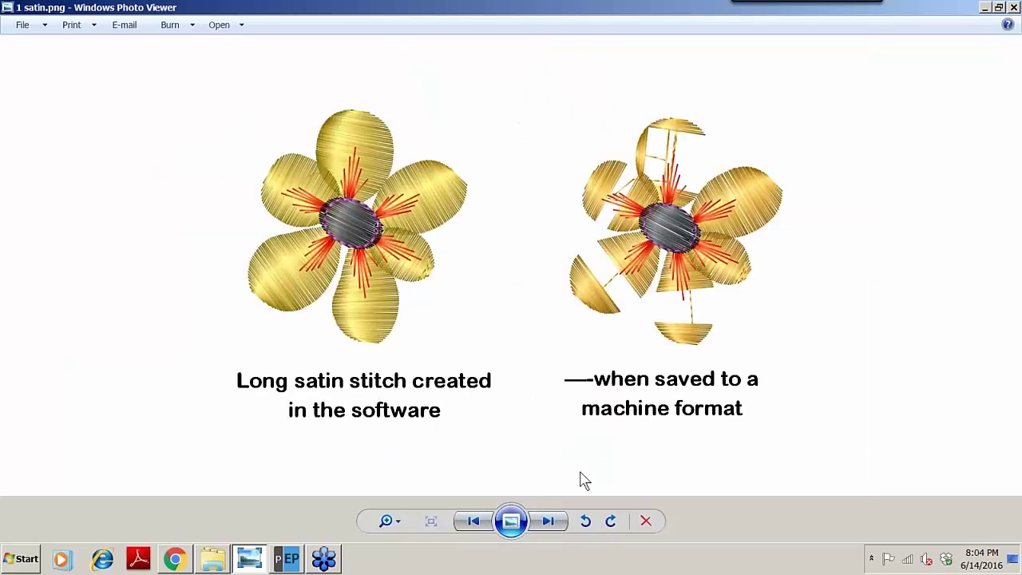
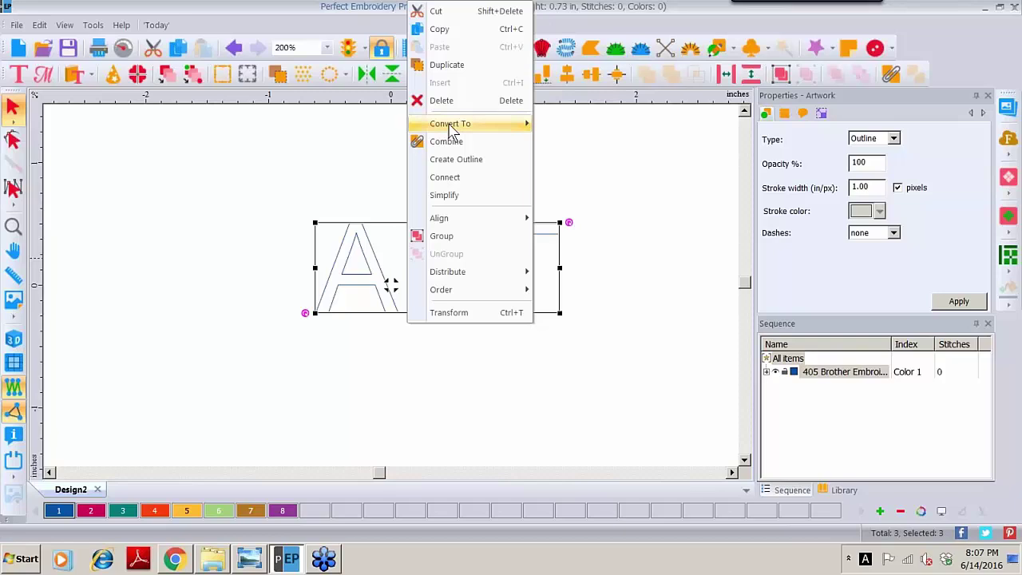
Convert the ART outline artwork to satin, and show it in 3D with the stitch points hidden
{"action": "mouse_move", "coordinate": [451, 124]}
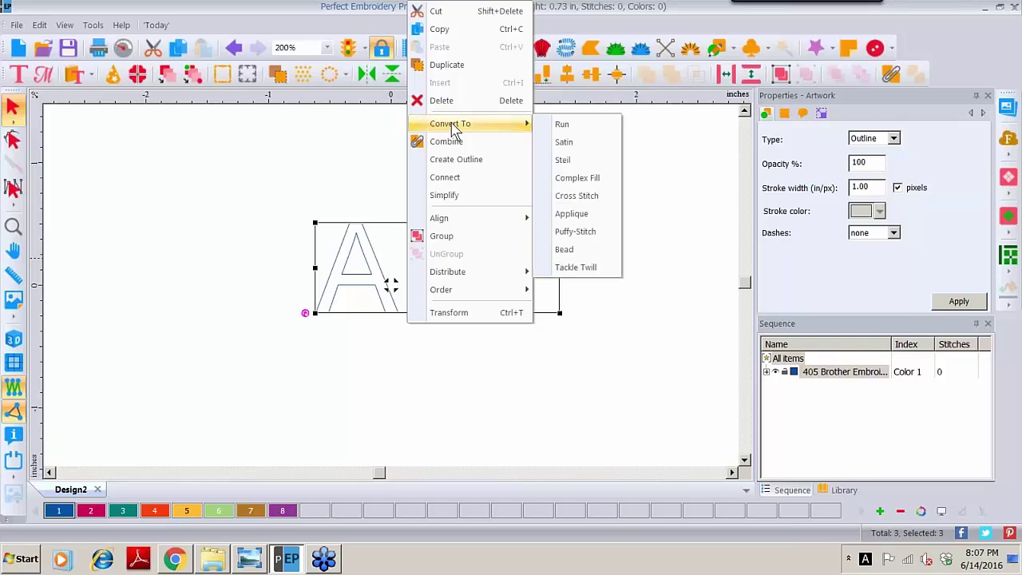
{"action": "left_click", "coordinate": [575, 144]}
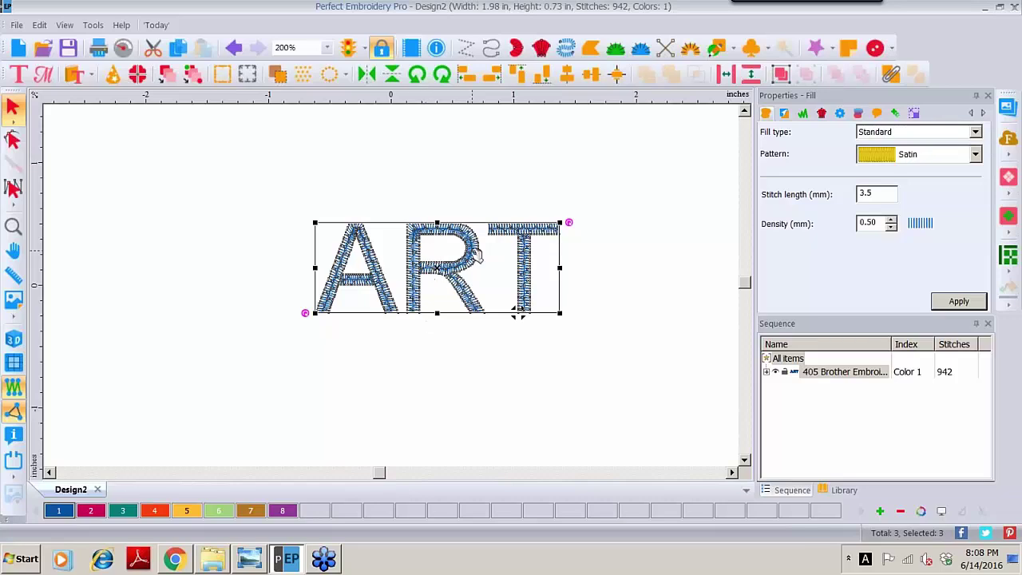
{"action": "left_click", "coordinate": [12, 410]}
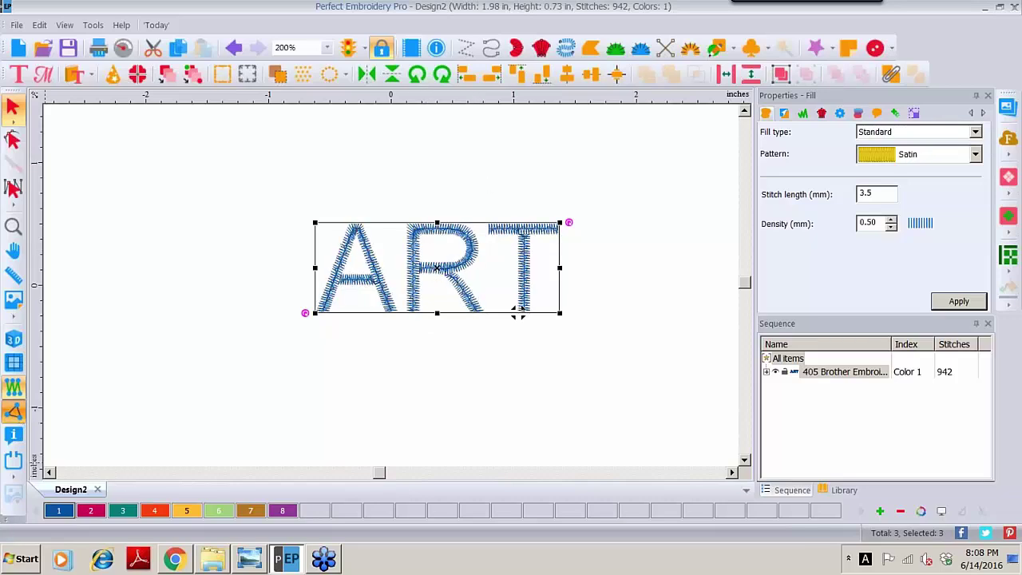
{"action": "left_click", "coordinate": [13, 339]}
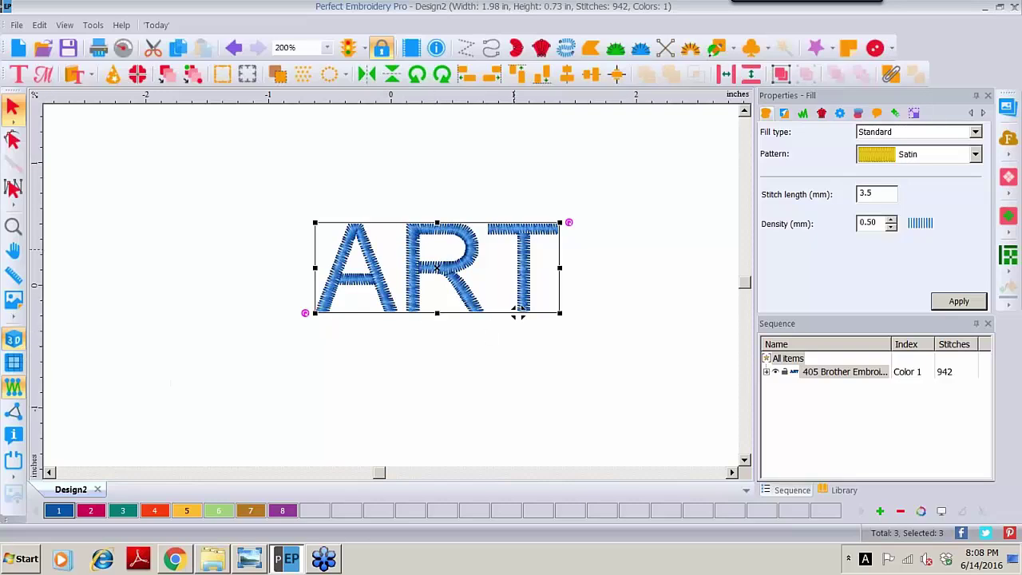
Examine the three satin letters one by one in the Color 1 sequence group, including the command properties of the T
{"action": "left_click", "coordinate": [765, 373]}
{"action": "left_click", "coordinate": [765, 373]}
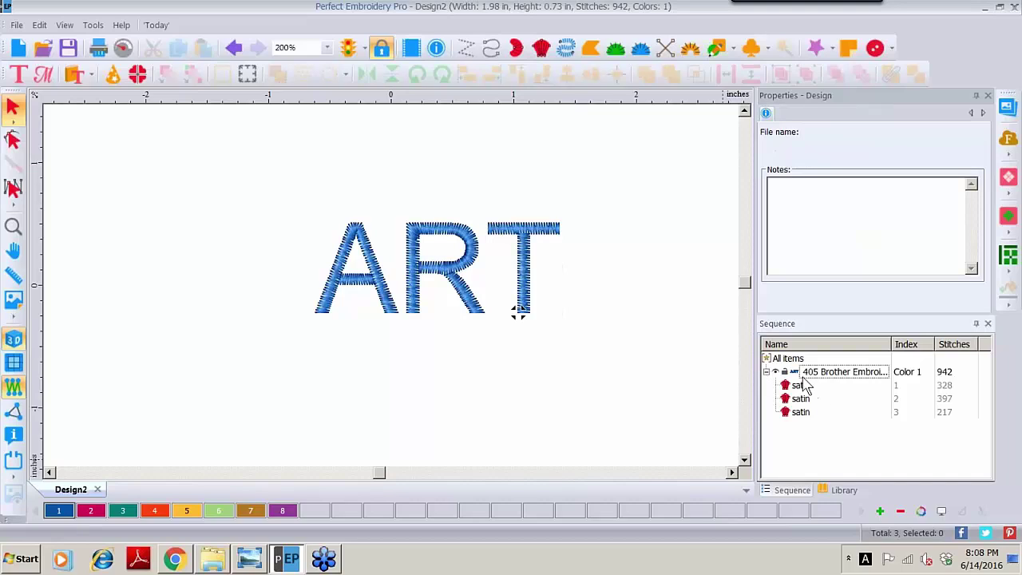
{"action": "left_click", "coordinate": [804, 390]}
{"action": "left_click", "coordinate": [805, 399]}
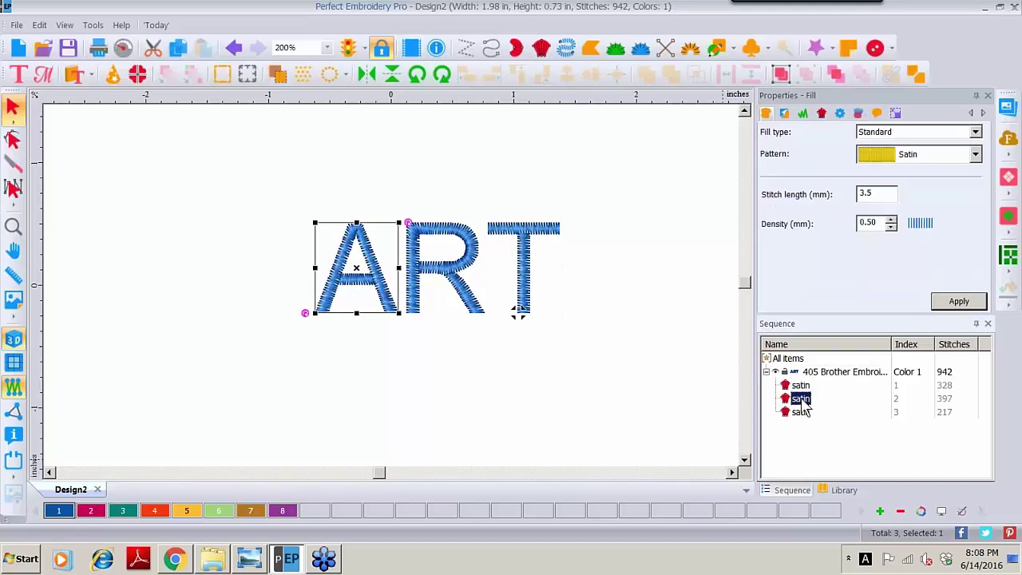
{"action": "left_click", "coordinate": [802, 412]}
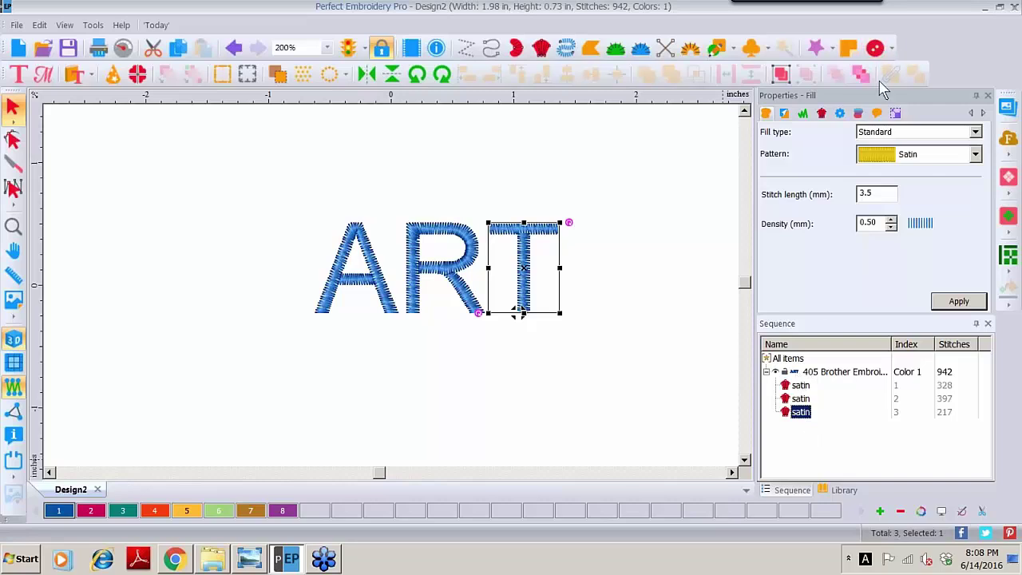
{"action": "left_click", "coordinate": [878, 113]}
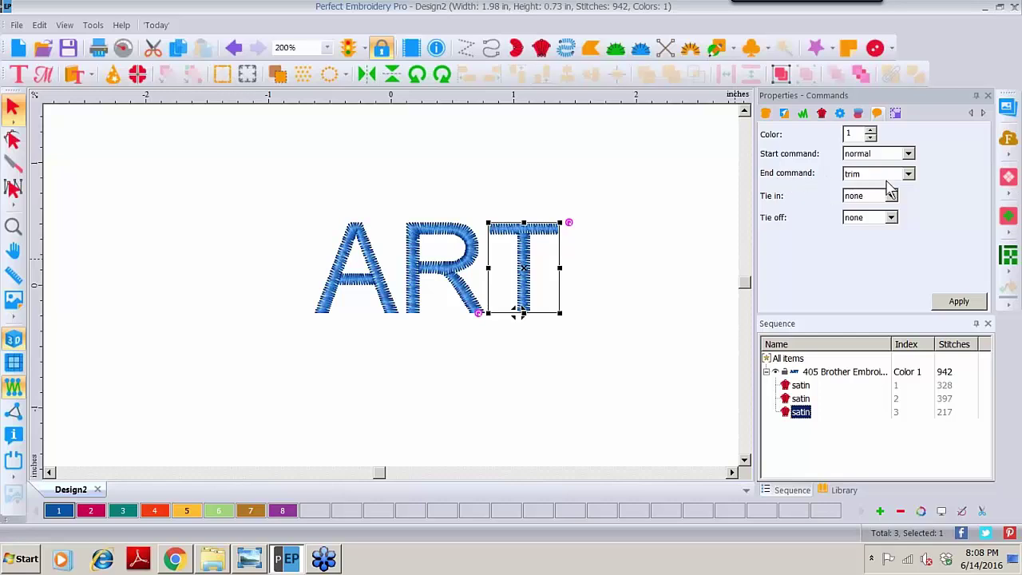
{"action": "left_click", "coordinate": [333, 313]}
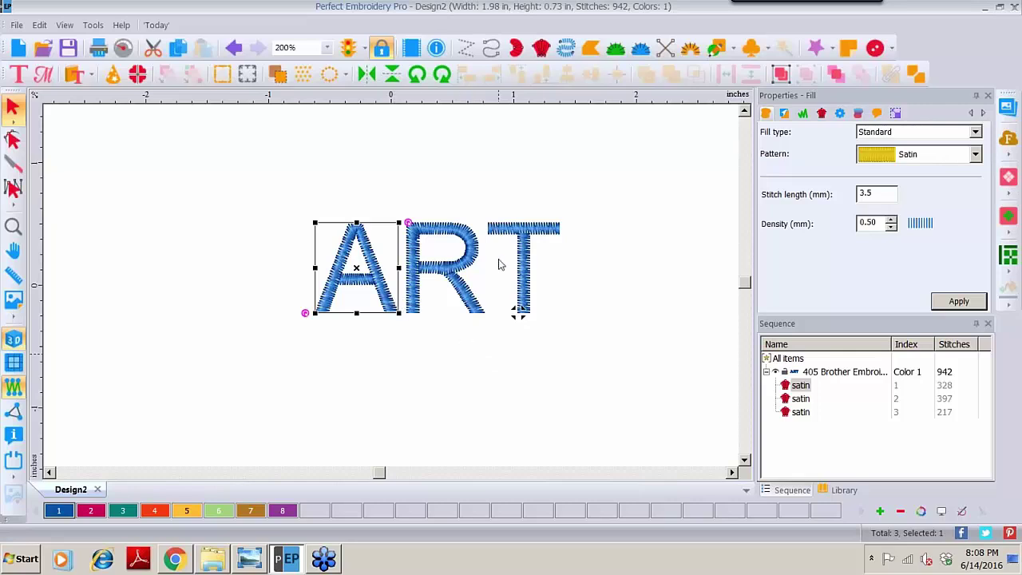
Move the A's entry point to the outer corner of its left foot and its exit point to the outer corner of its right foot
{"action": "left_click", "coordinate": [523, 274]}
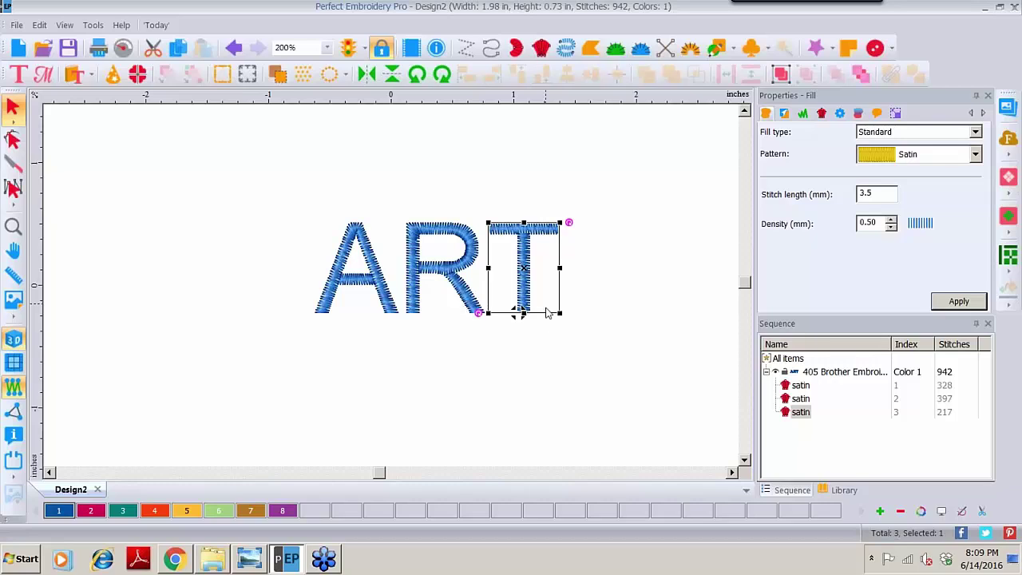
{"action": "left_click", "coordinate": [440, 371]}
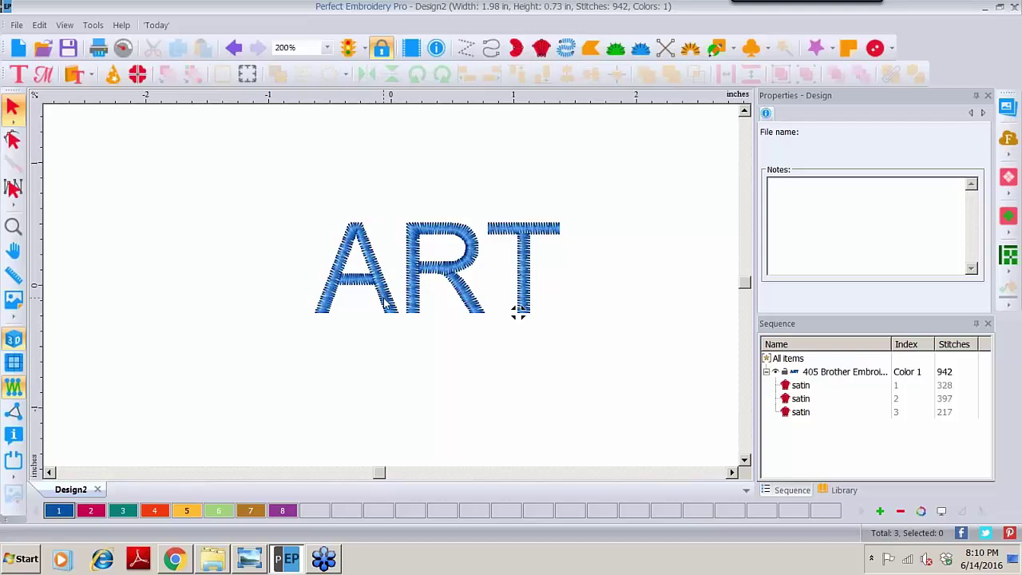
{"action": "left_click", "coordinate": [352, 231]}
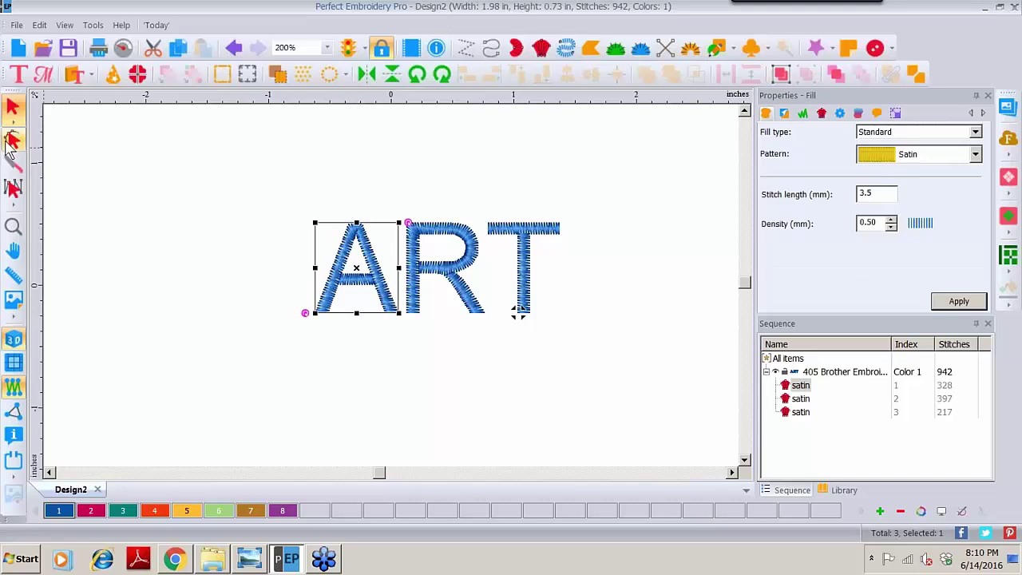
{"action": "left_click", "coordinate": [12, 139]}
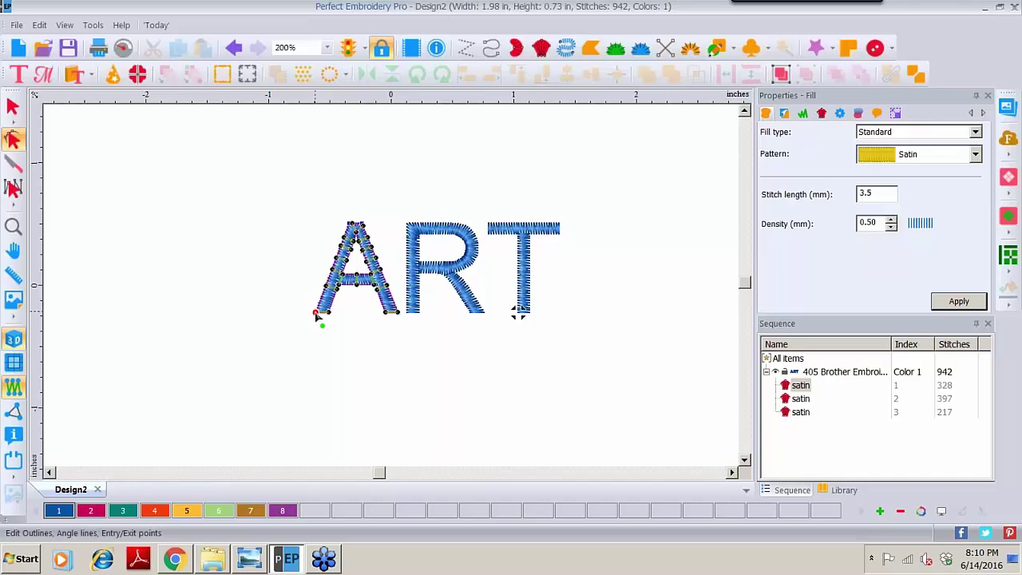
{"action": "left_click_drag", "start_coordinate": [323, 325], "coordinate": [329, 309]}
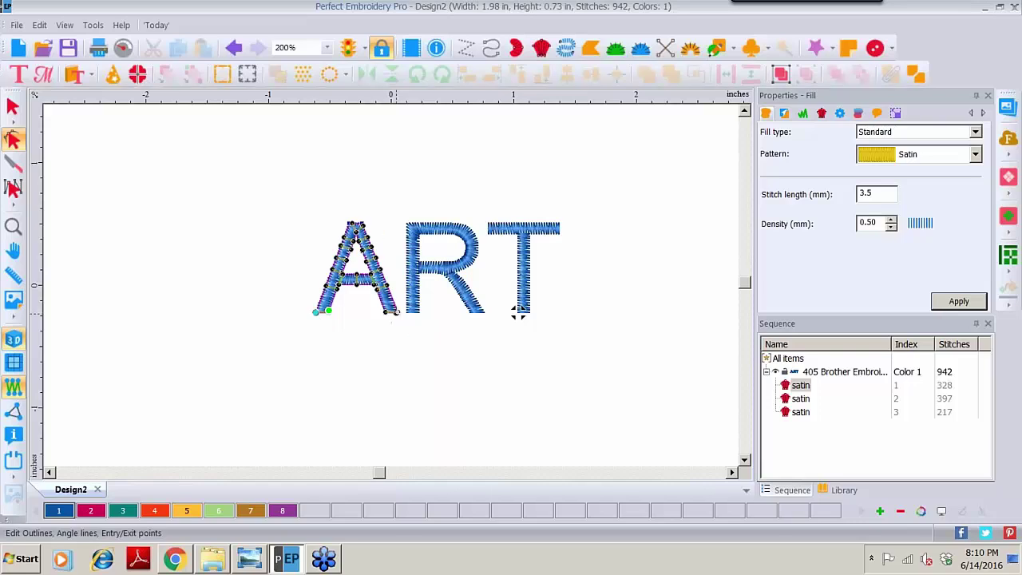
{"action": "left_click_drag", "start_coordinate": [396, 314], "coordinate": [397, 317]}
{"action": "left_click_drag", "start_coordinate": [329, 310], "coordinate": [317, 323]}
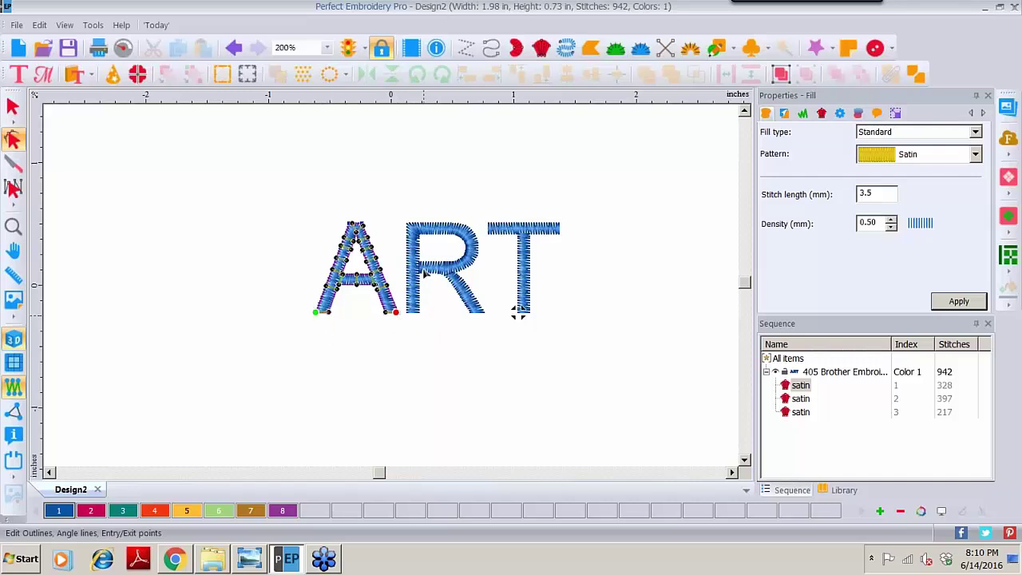
{"action": "left_click_drag", "start_coordinate": [397, 312], "coordinate": [396, 314]}
Place the R's entry point at the foot of its stem and its exit point on the bowl's outer edge facing the T
{"action": "left_click", "coordinate": [412, 267]}
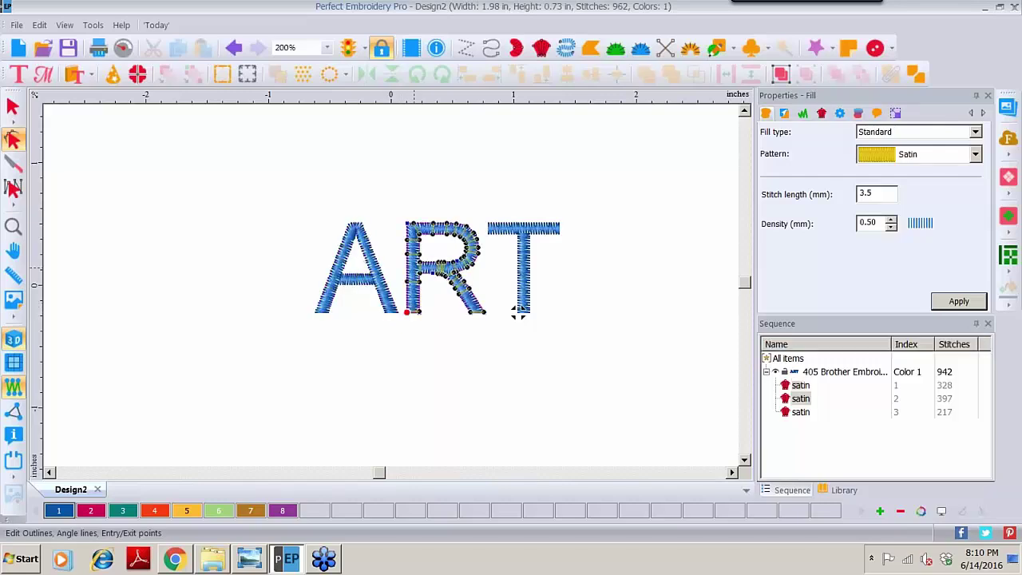
{"action": "left_click_drag", "start_coordinate": [407, 313], "coordinate": [408, 317]}
{"action": "left_click", "coordinate": [419, 286]}
{"action": "left_click", "coordinate": [404, 321]}
Set the T's entry point at the lower left corner of its crossbar, keep the exit at the stem's foot, and regenerate the stitches
{"action": "left_click", "coordinate": [520, 313]}
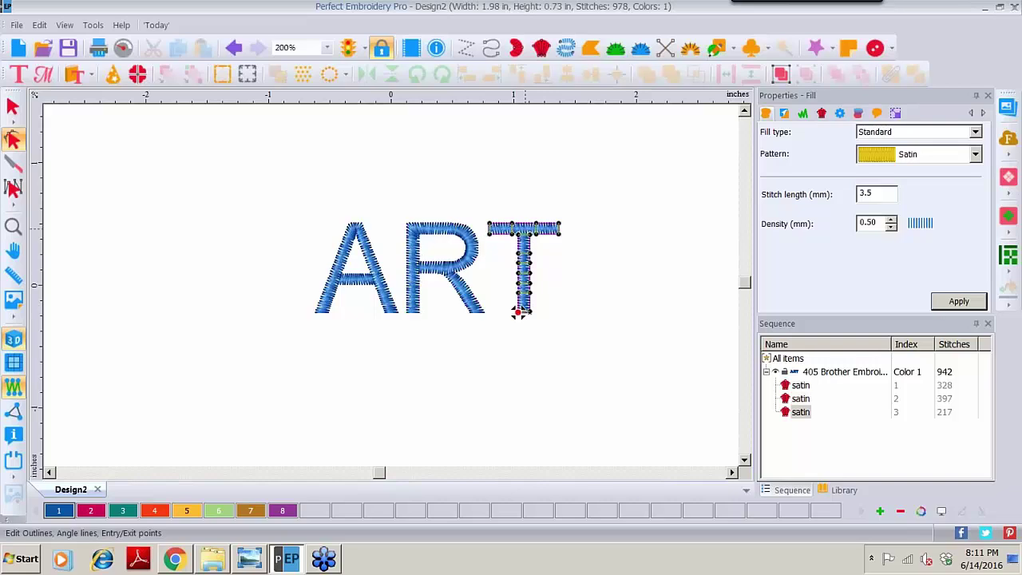
{"action": "left_click", "coordinate": [505, 237]}
{"action": "left_click", "coordinate": [489, 233]}
{"action": "left_click", "coordinate": [961, 301]}
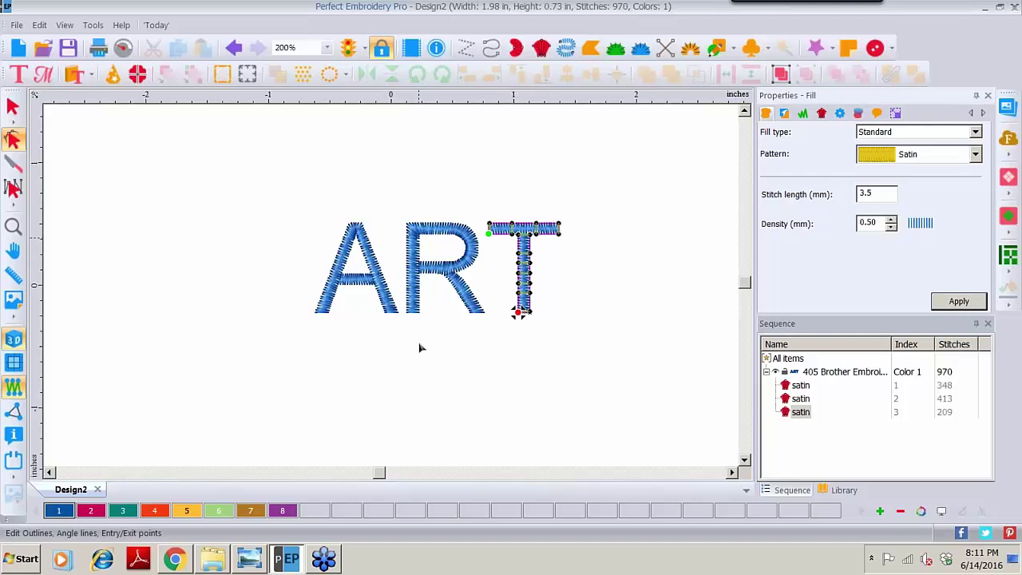
Make Color 2, Dark Fuchsia, active for manual stitches and show the stitch points at the feet of the A and R
{"action": "left_click", "coordinate": [466, 52]}
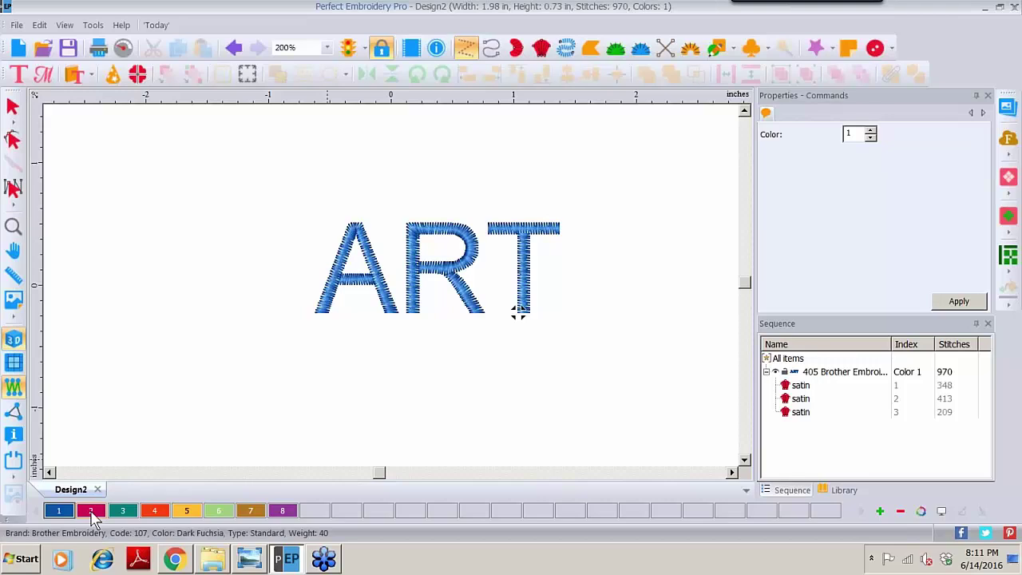
{"action": "left_click", "coordinate": [92, 512]}
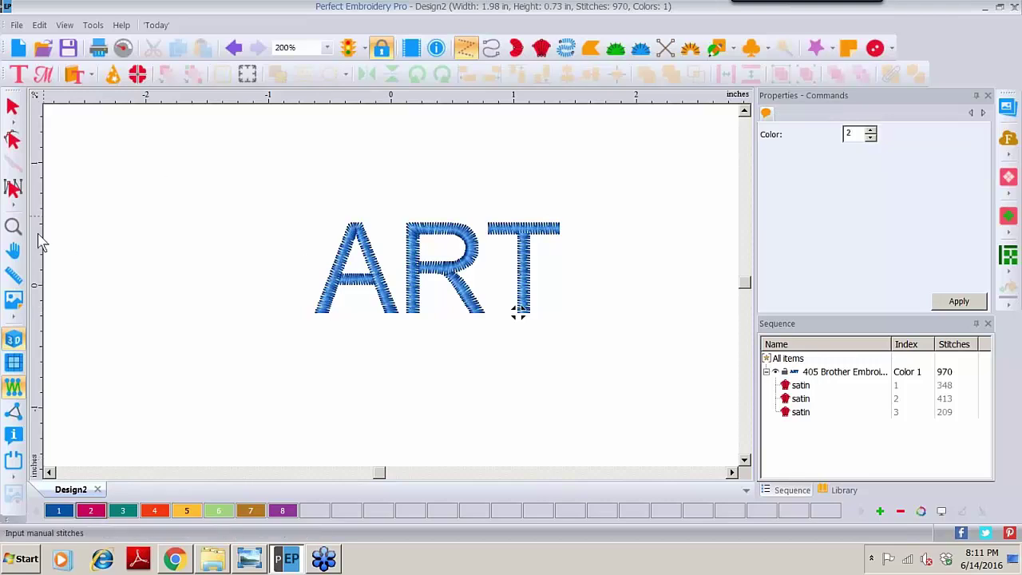
{"action": "left_click", "coordinate": [13, 226]}
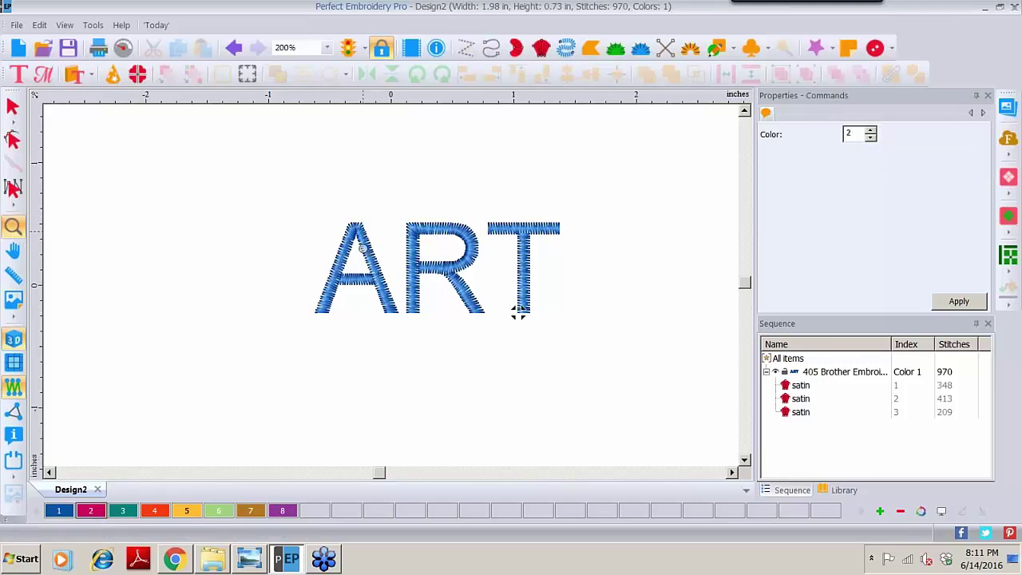
{"action": "left_click", "coordinate": [440, 308]}
{"action": "left_click", "coordinate": [495, 324]}
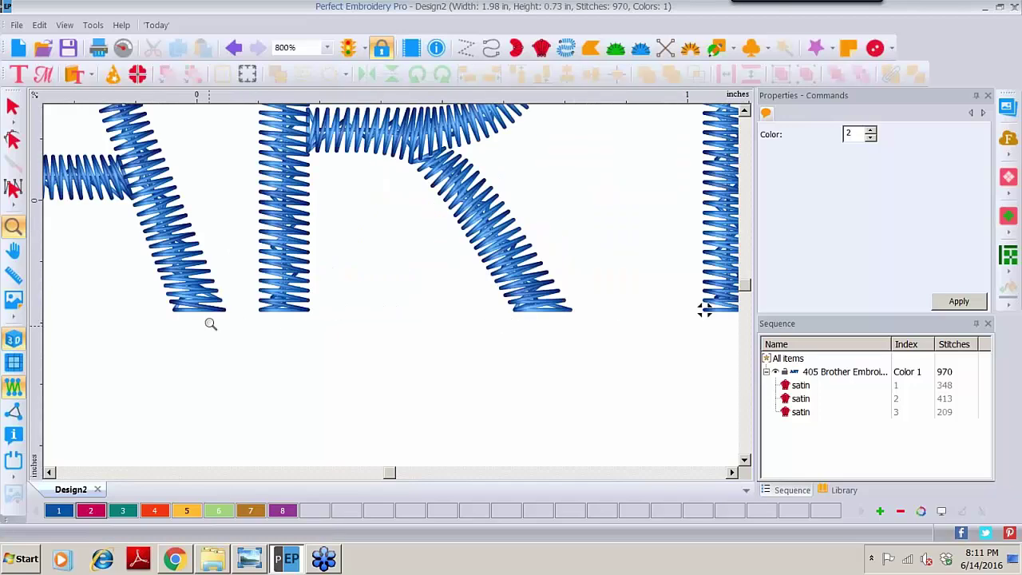
{"action": "left_click", "coordinate": [210, 323]}
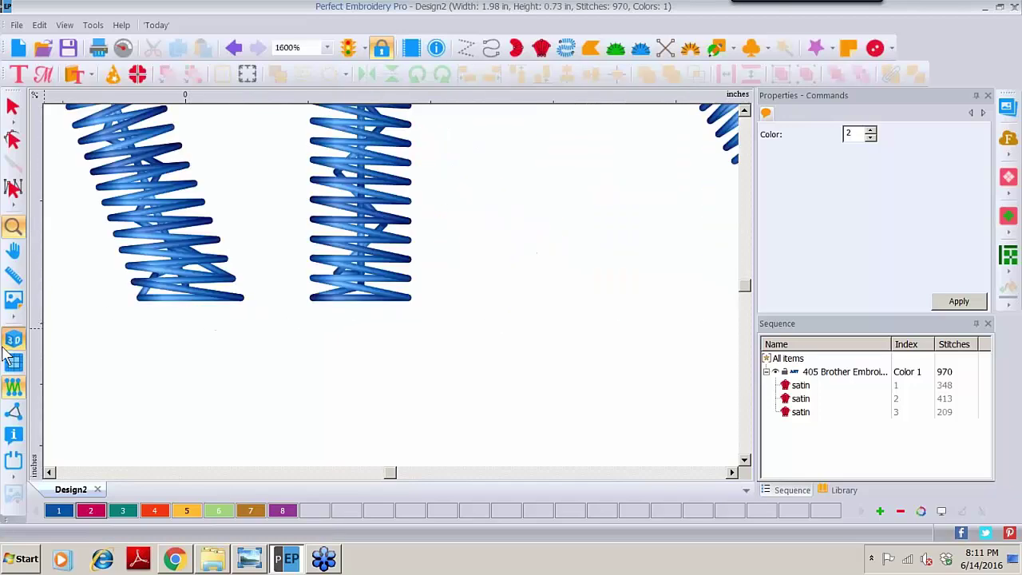
{"action": "left_click", "coordinate": [17, 413]}
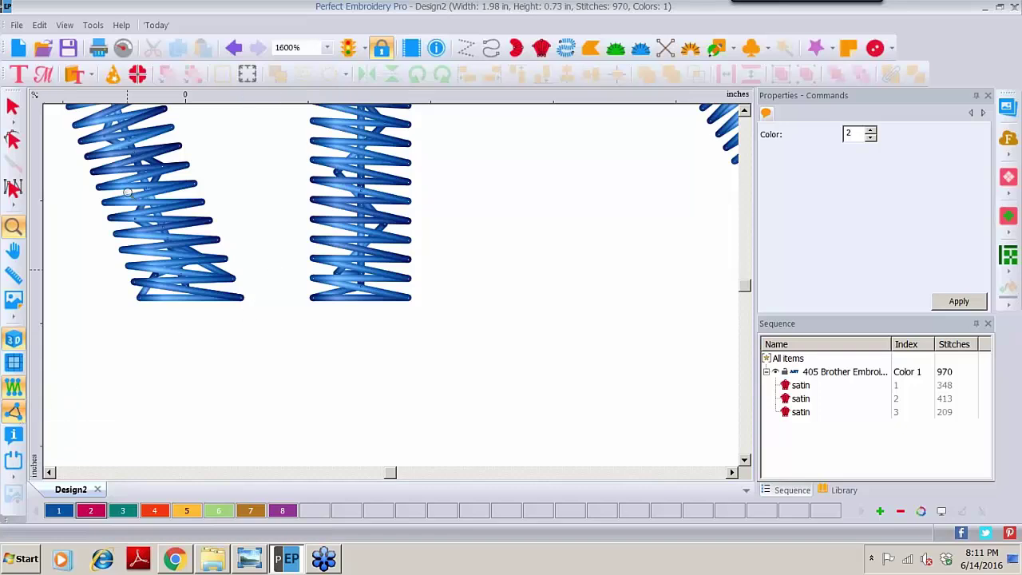
Draw a manual stitch about 0.07 in long in Color 2 from the A's right foot to the base of the R's stem
{"action": "left_click", "coordinate": [12, 105]}
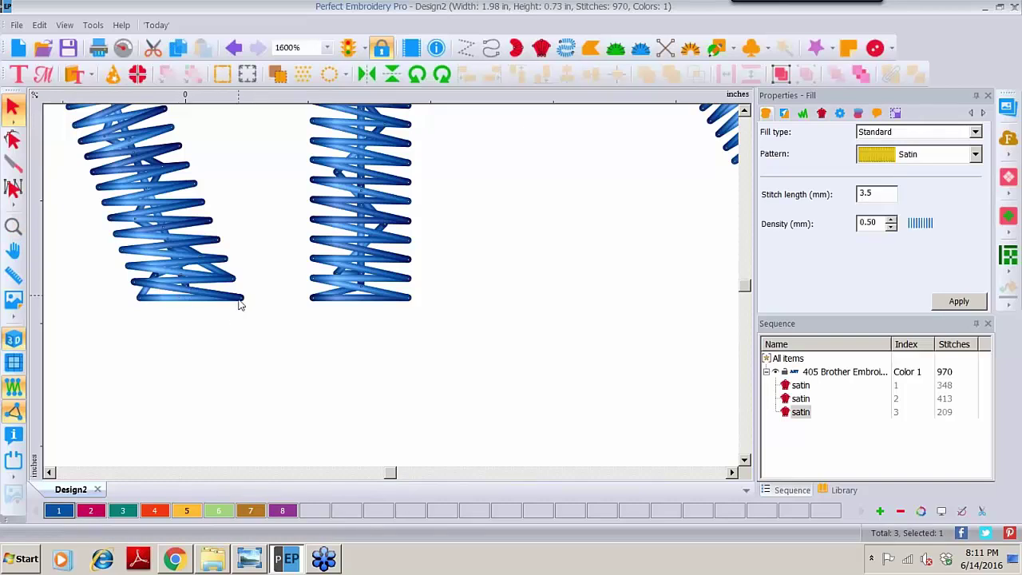
{"action": "left_click", "coordinate": [467, 51]}
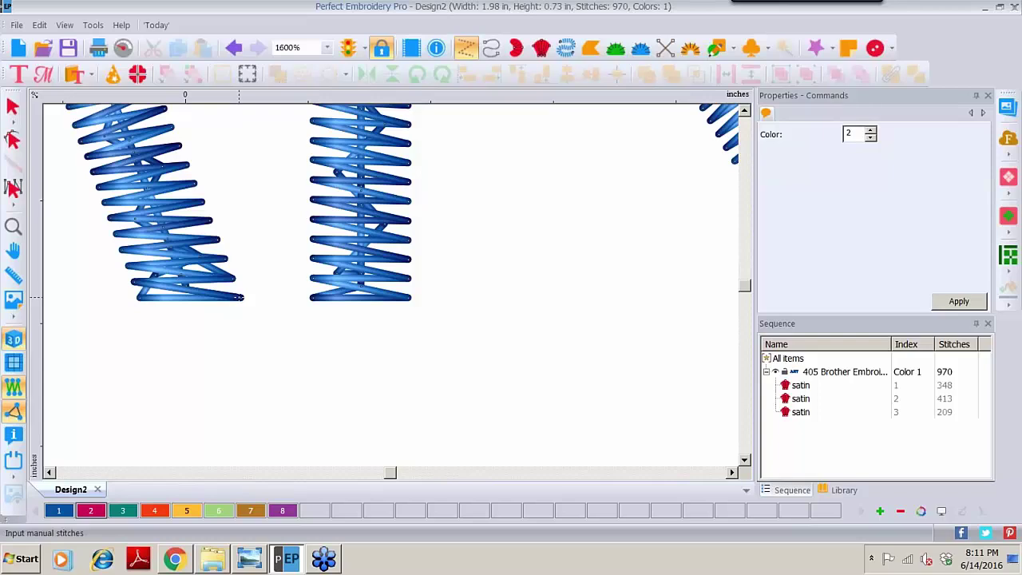
{"action": "left_click", "coordinate": [239, 297]}
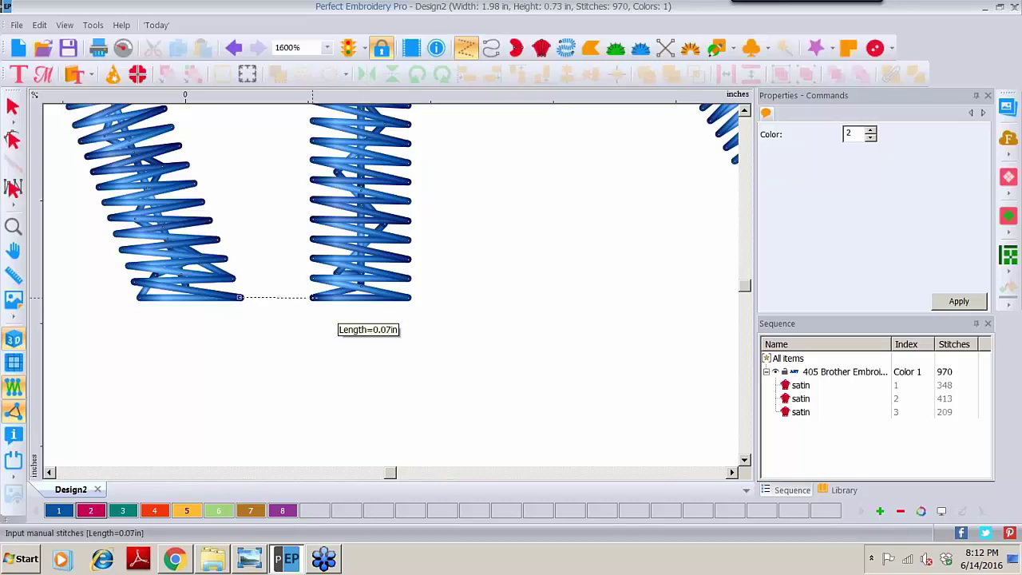
{"action": "left_click", "coordinate": [309, 297]}
{"action": "key", "text": "Return"}
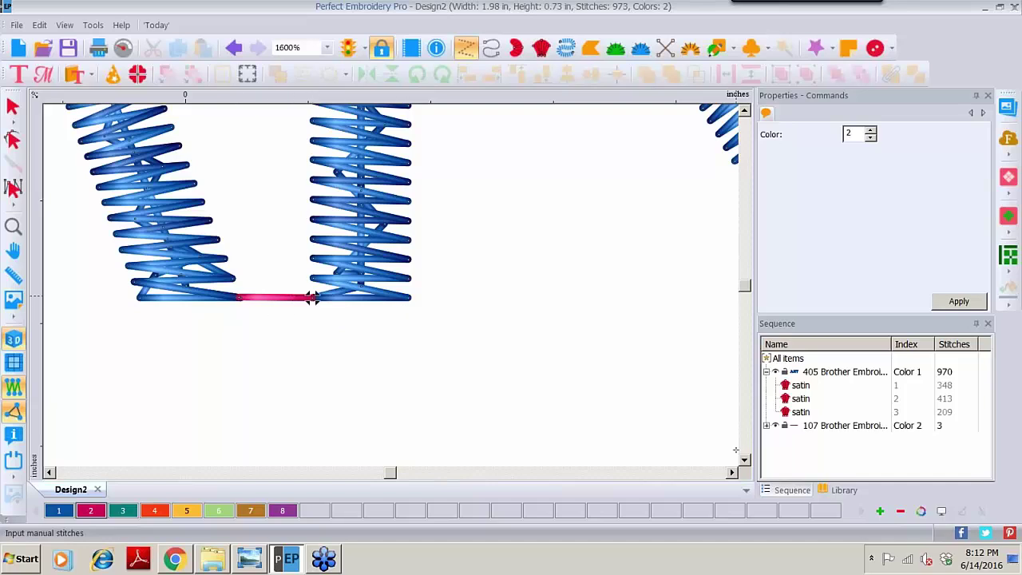
Move the R's exit point up the outer edge of its bowl onto a stitch end closer to the T's crossbar
{"action": "left_click", "coordinate": [16, 229]}
{"action": "right_click", "coordinate": [96, 238]}
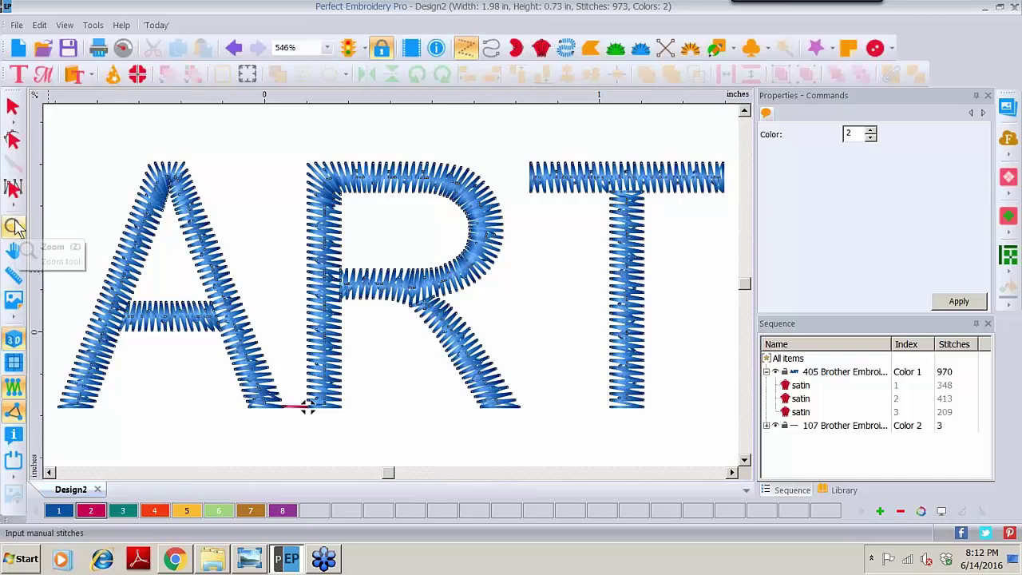
{"action": "left_click", "coordinate": [13, 228]}
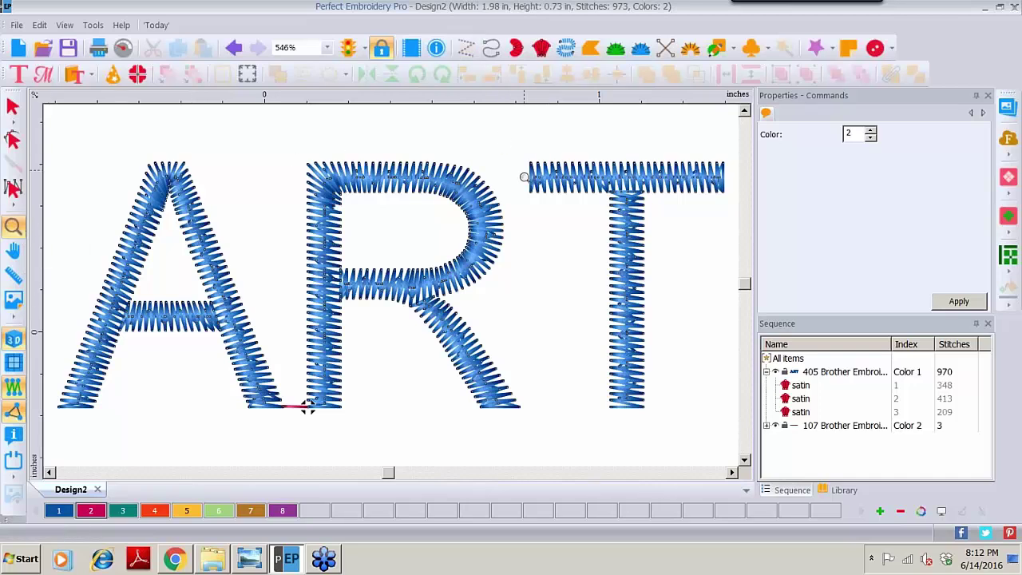
{"action": "left_click", "coordinate": [524, 177]}
{"action": "left_click", "coordinate": [529, 198]}
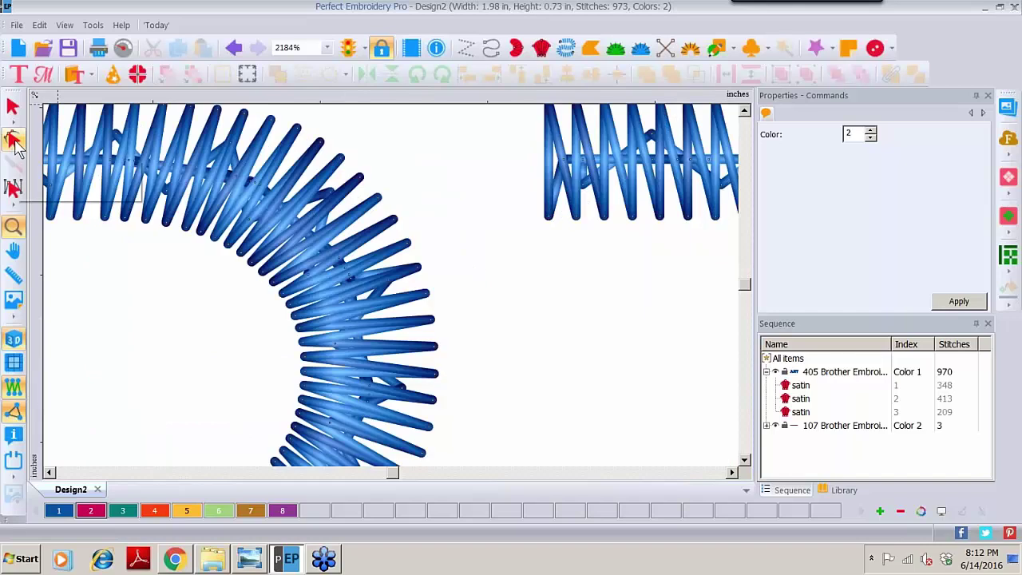
{"action": "left_click", "coordinate": [13, 140]}
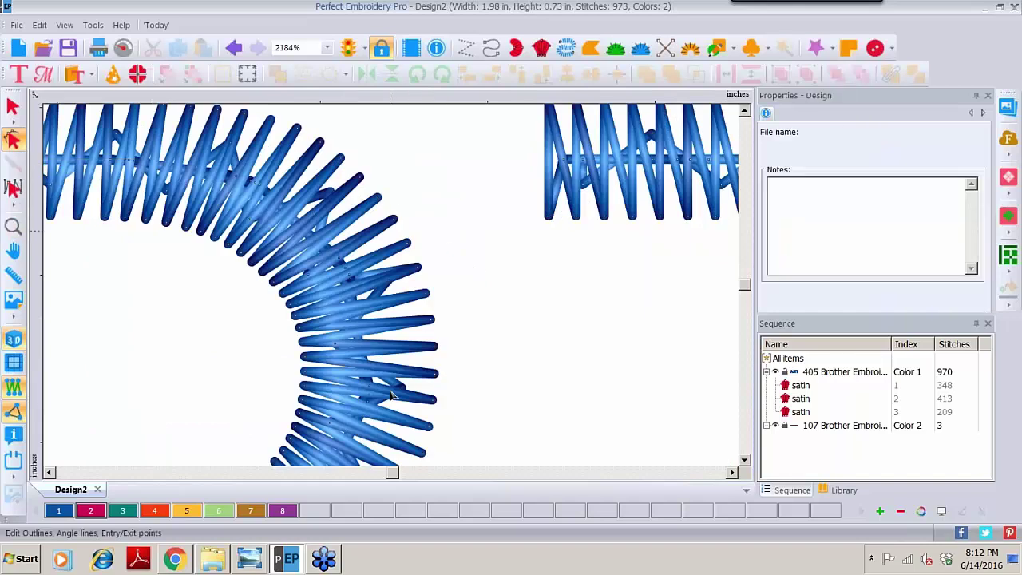
{"action": "left_click", "coordinate": [406, 250]}
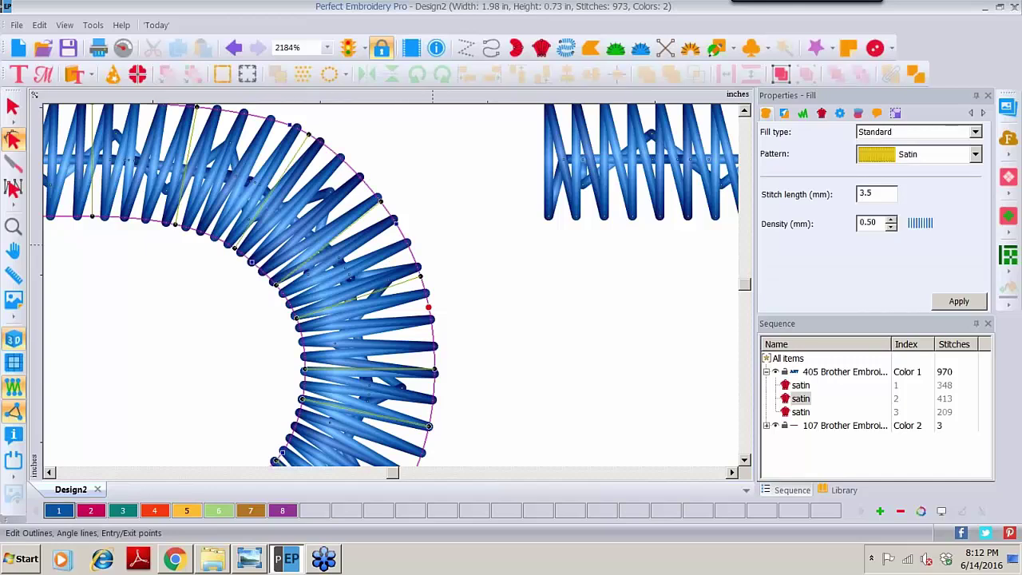
{"action": "left_click_drag", "start_coordinate": [432, 314], "coordinate": [406, 242]}
Draw a two-segment manual stitch from the R's exit point to the T's lower left crossbar corner and up to the crossbar's centre line
{"action": "left_click", "coordinate": [466, 48]}
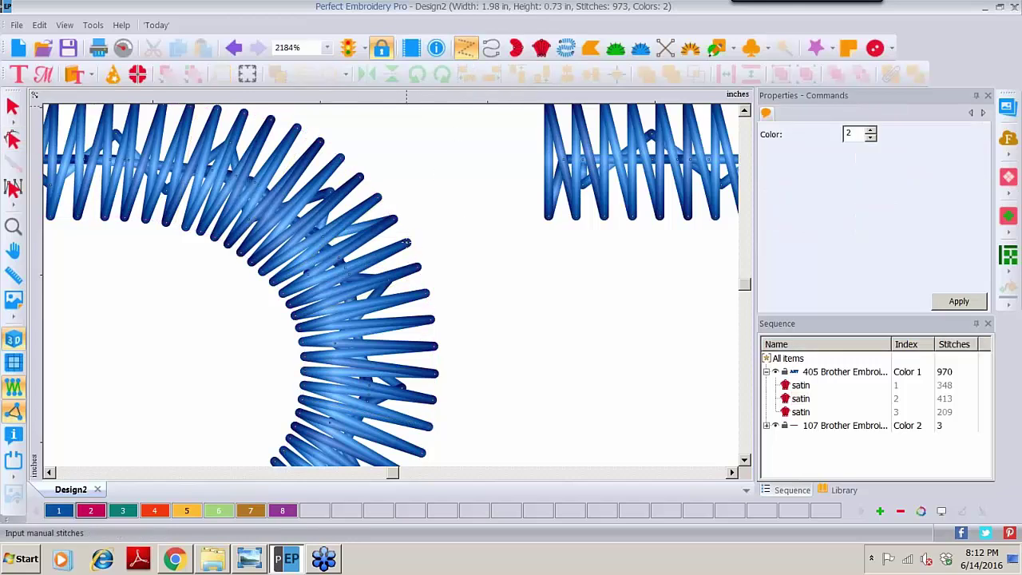
{"action": "left_click", "coordinate": [405, 242]}
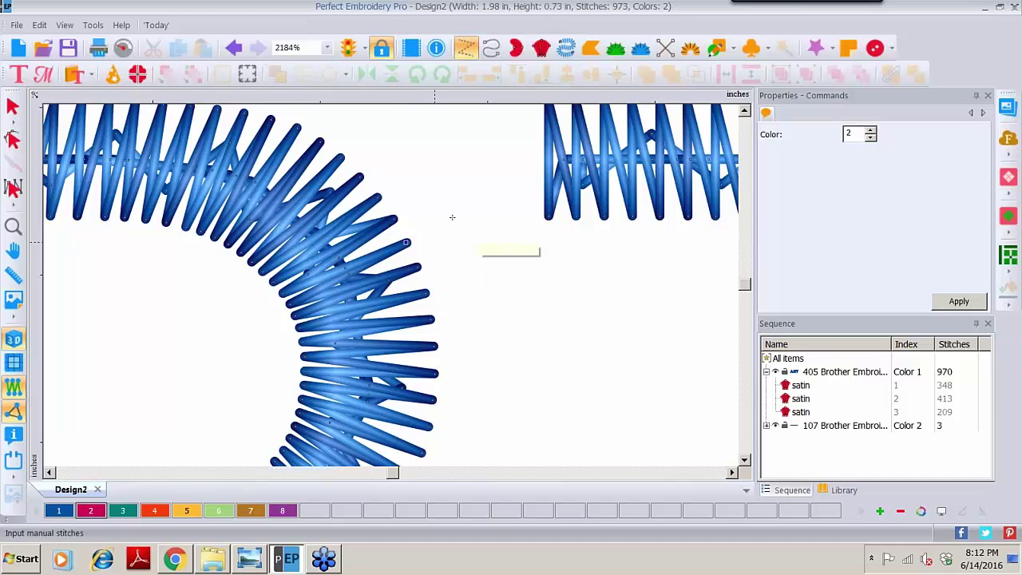
{"action": "left_click", "coordinate": [548, 216]}
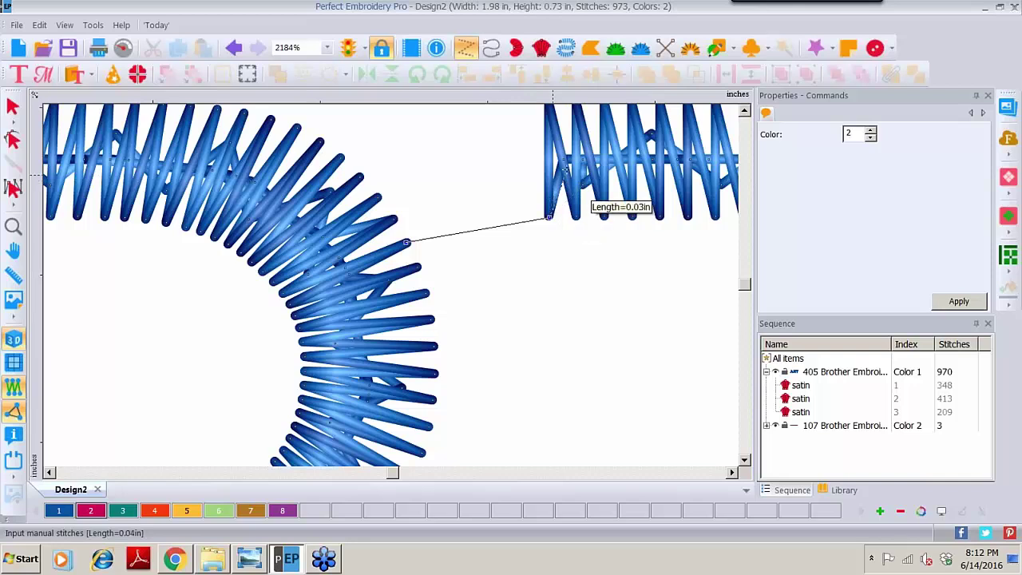
{"action": "left_click", "coordinate": [568, 158]}
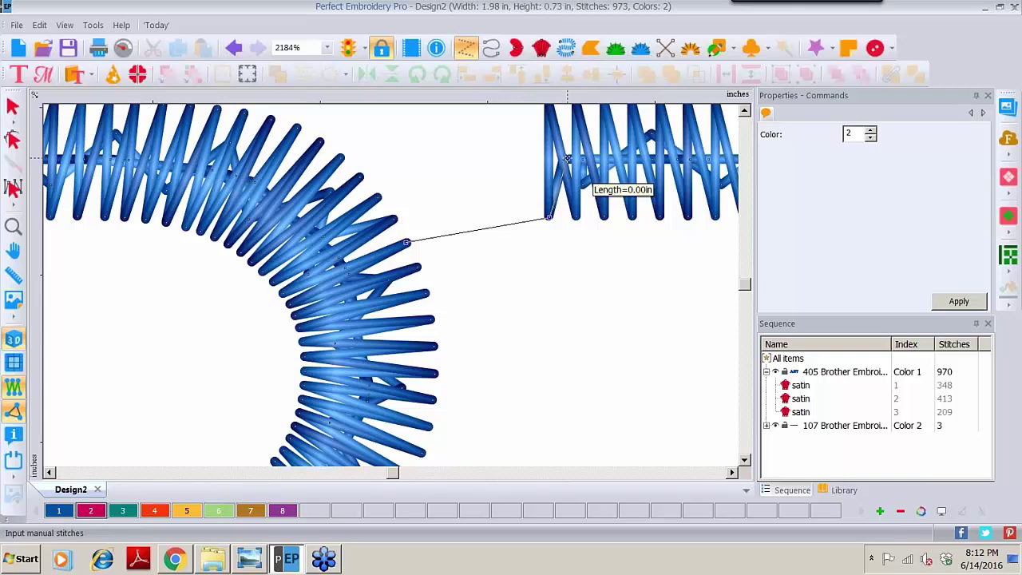
{"action": "key", "text": "Return"}
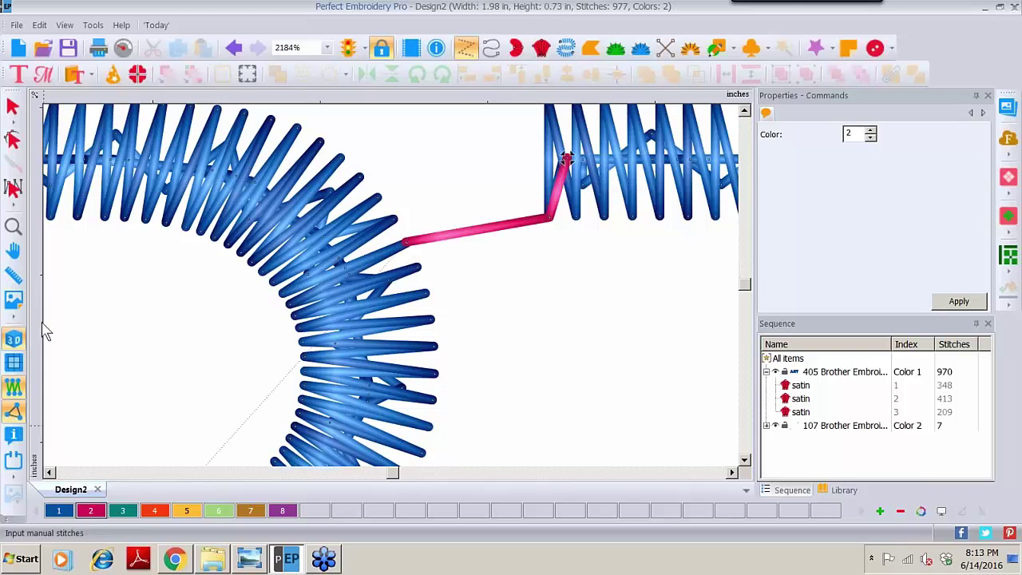
{"action": "left_click", "coordinate": [22, 233]}
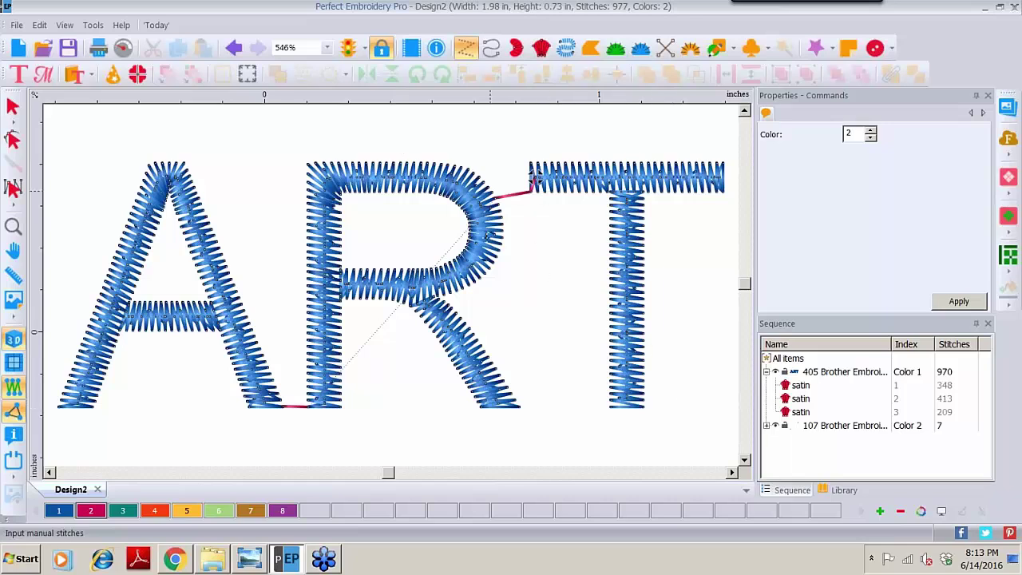
Move the manual stitch joining A and R directly after the A's satin in the sequence, and collapse its color group
{"action": "left_click", "coordinate": [12, 105]}
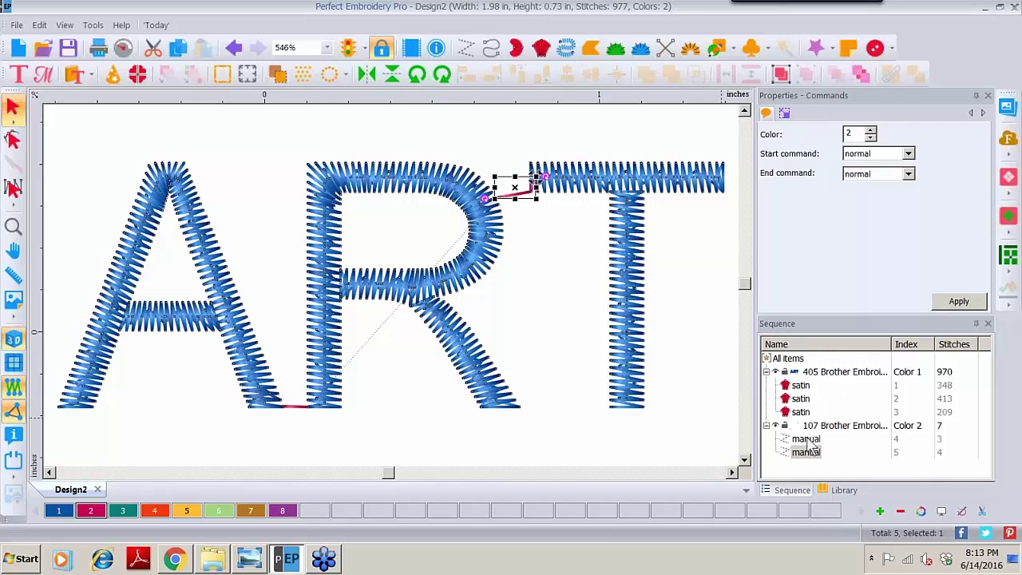
{"action": "left_click_drag", "start_coordinate": [808, 440], "coordinate": [808, 389]}
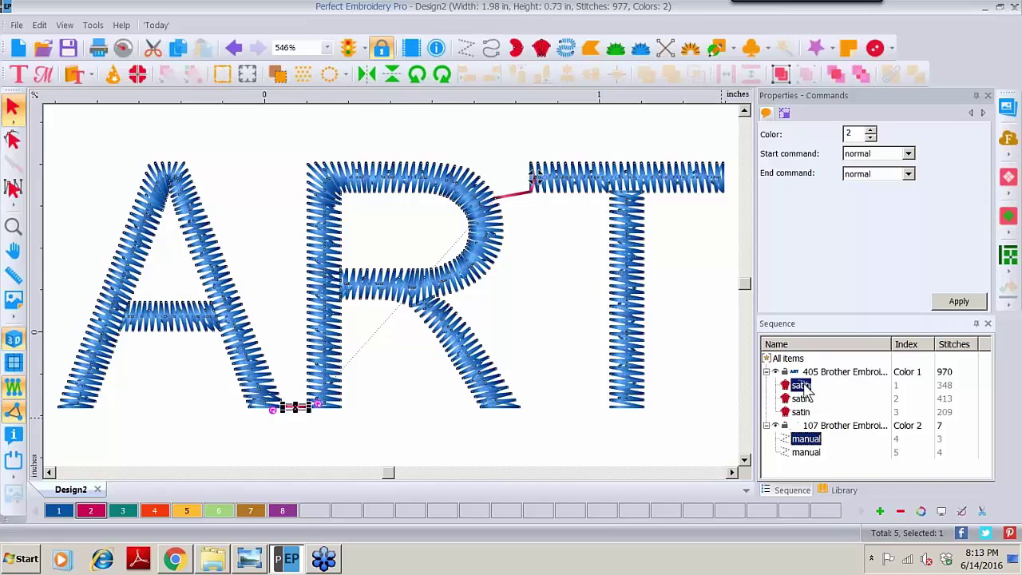
{"action": "left_click_drag", "start_coordinate": [808, 389], "coordinate": [808, 390]}
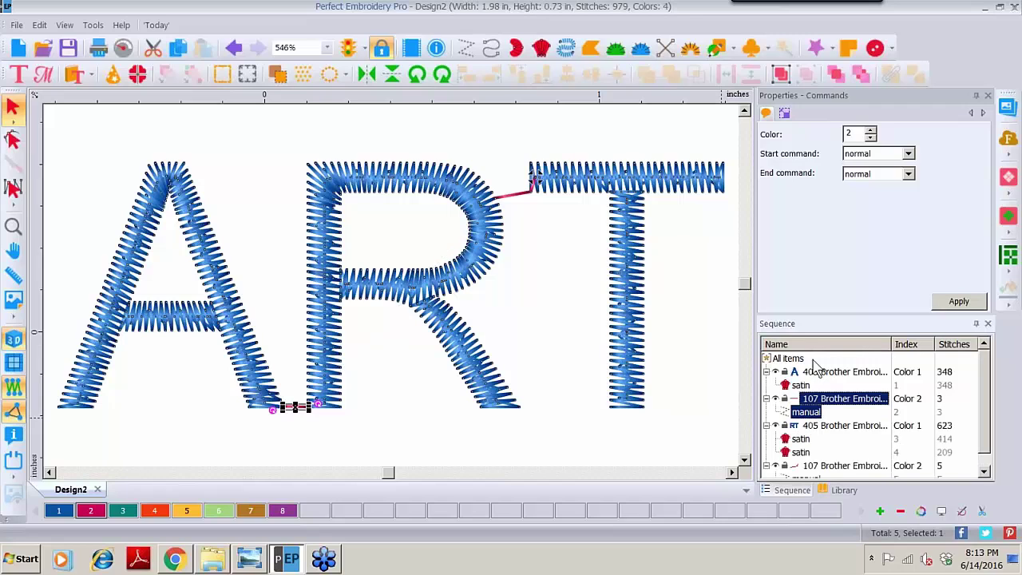
{"action": "scroll", "coordinate": [987, 382], "scroll_direction": "down", "scroll_amount": 1}
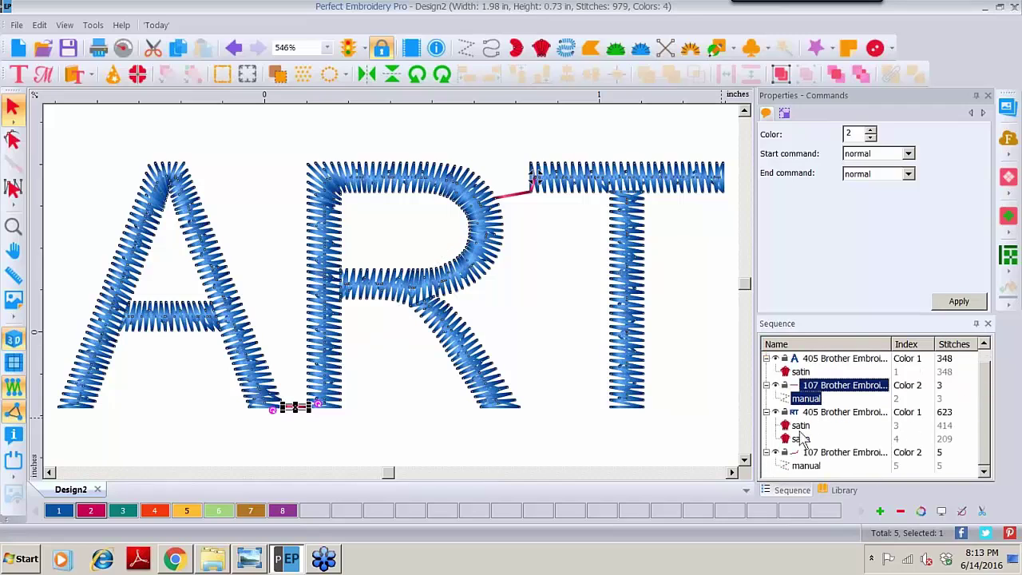
{"action": "left_click", "coordinate": [773, 387]}
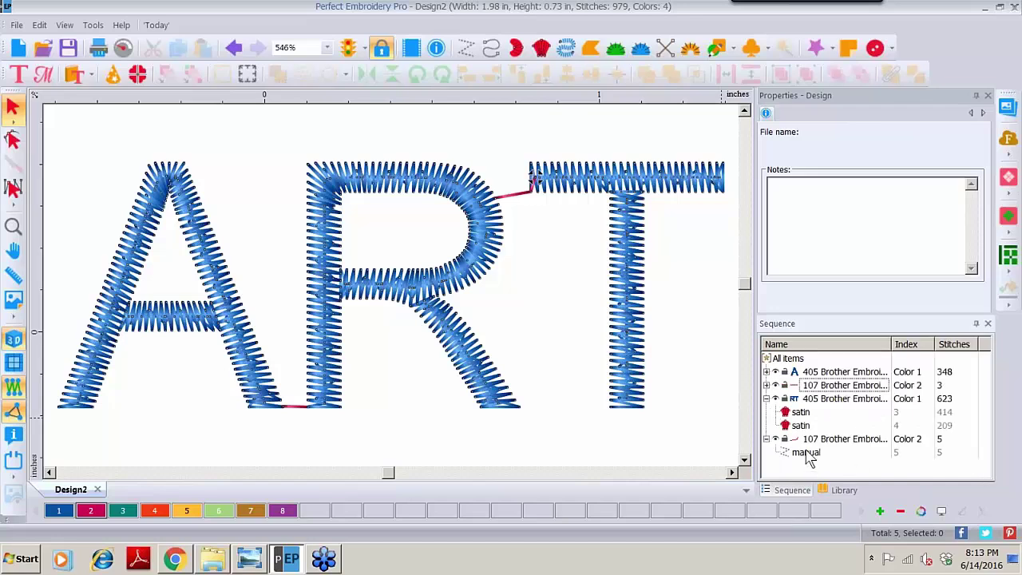
Move the manual stitch joining R and T between their two satins in the sequence, and collapse the remaining color groups
{"action": "left_click", "coordinate": [806, 453]}
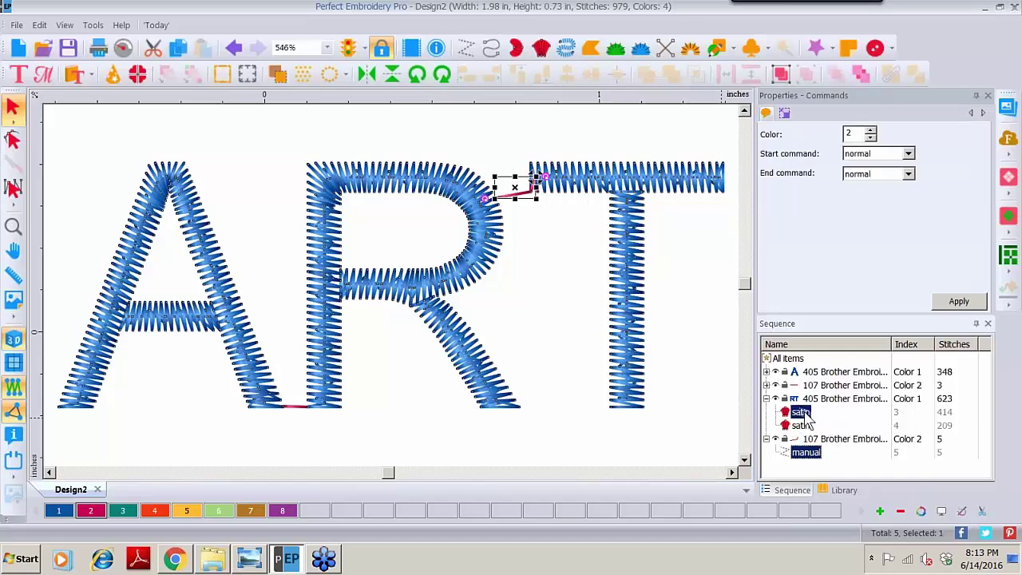
{"action": "left_click_drag", "start_coordinate": [803, 415], "coordinate": [808, 457]}
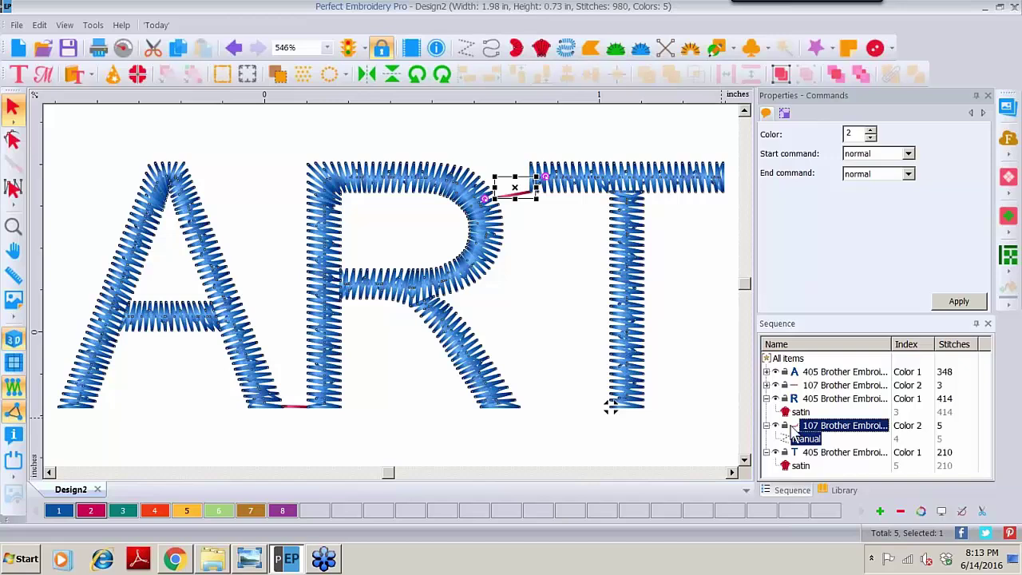
{"action": "left_click", "coordinate": [766, 398]}
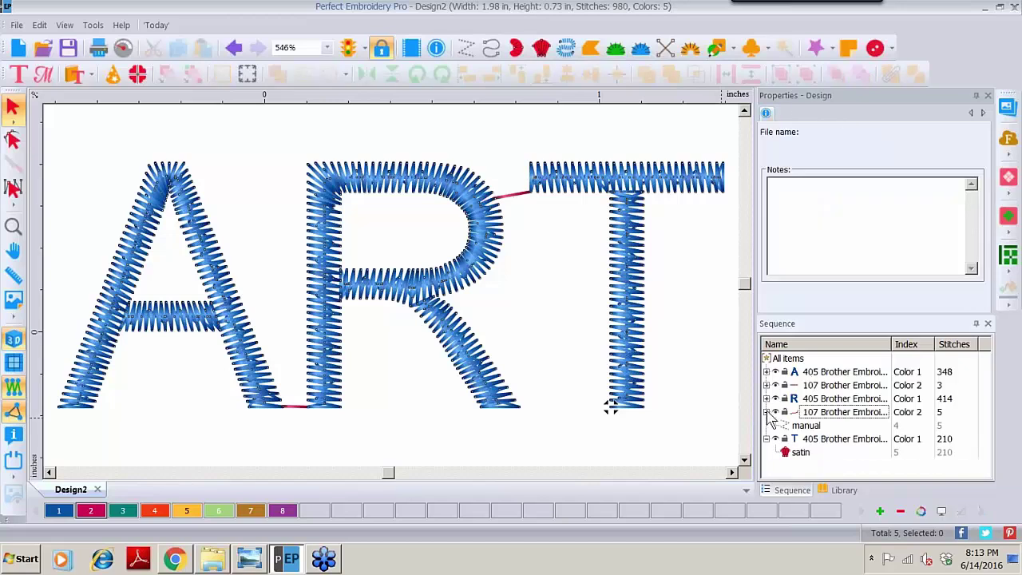
{"action": "left_click", "coordinate": [767, 412]}
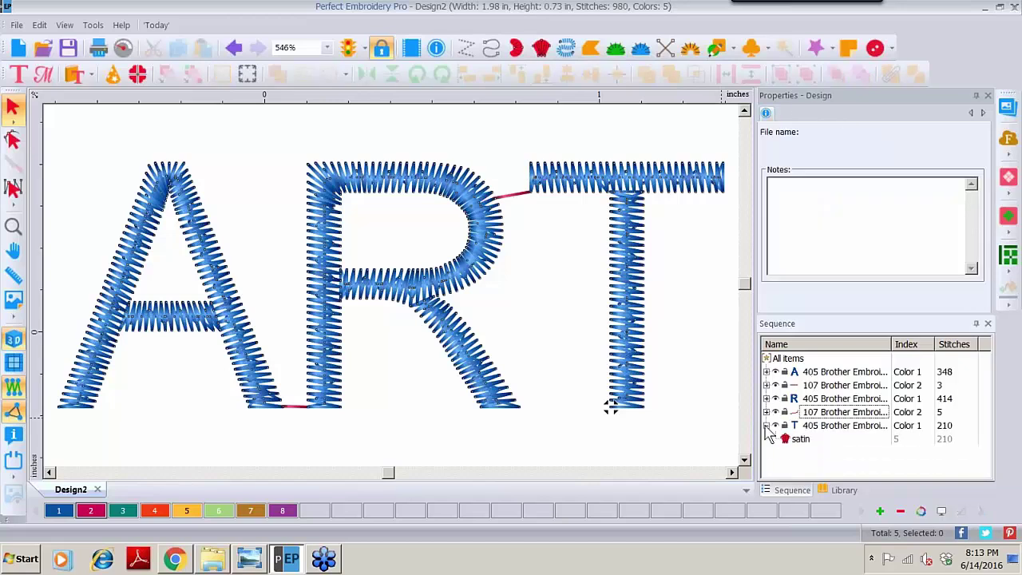
{"action": "left_click", "coordinate": [767, 426]}
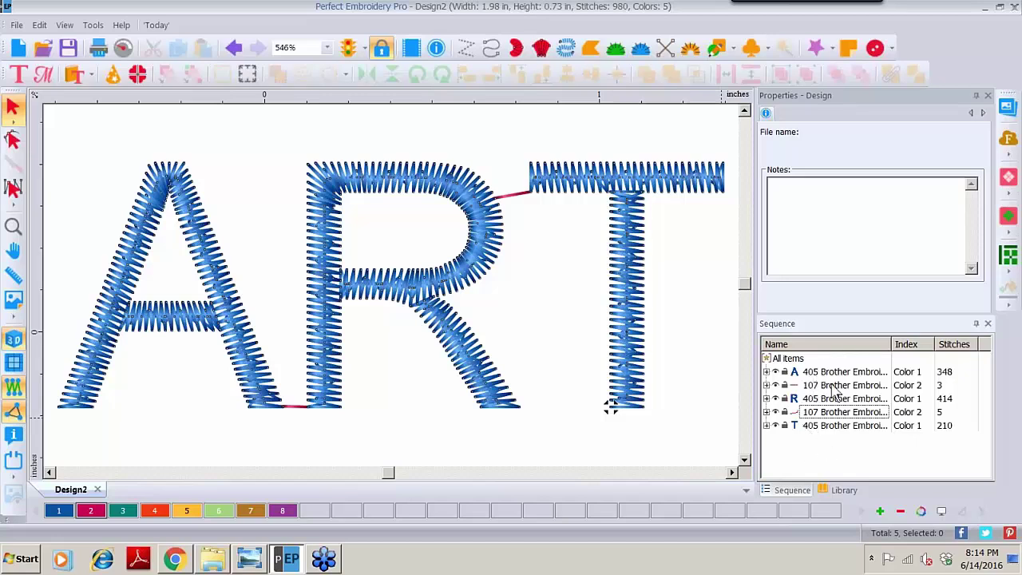
Assign Color 3 to all items in the sequence
{"action": "left_click", "coordinate": [791, 359]}
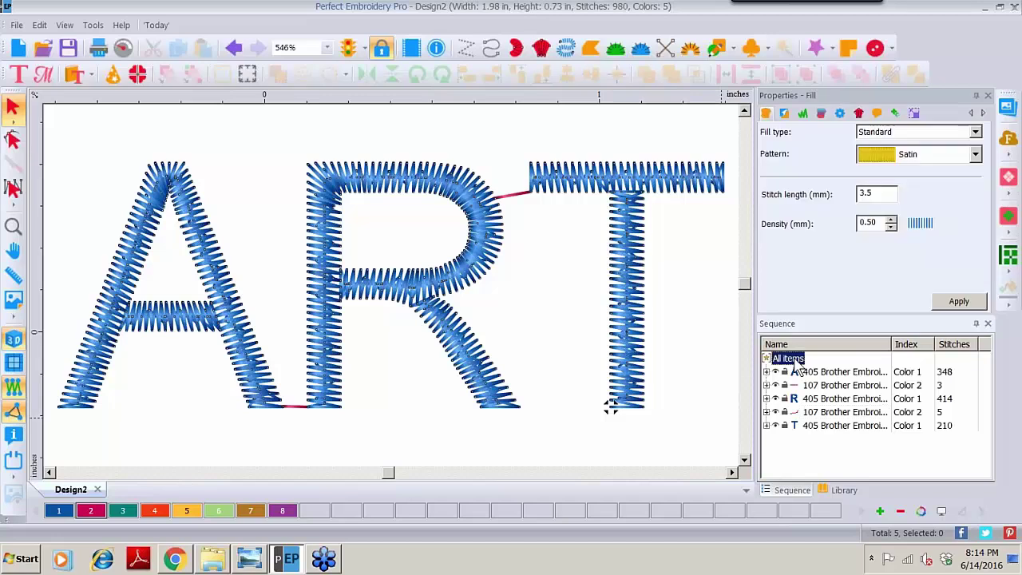
{"action": "left_click", "coordinate": [121, 511]}
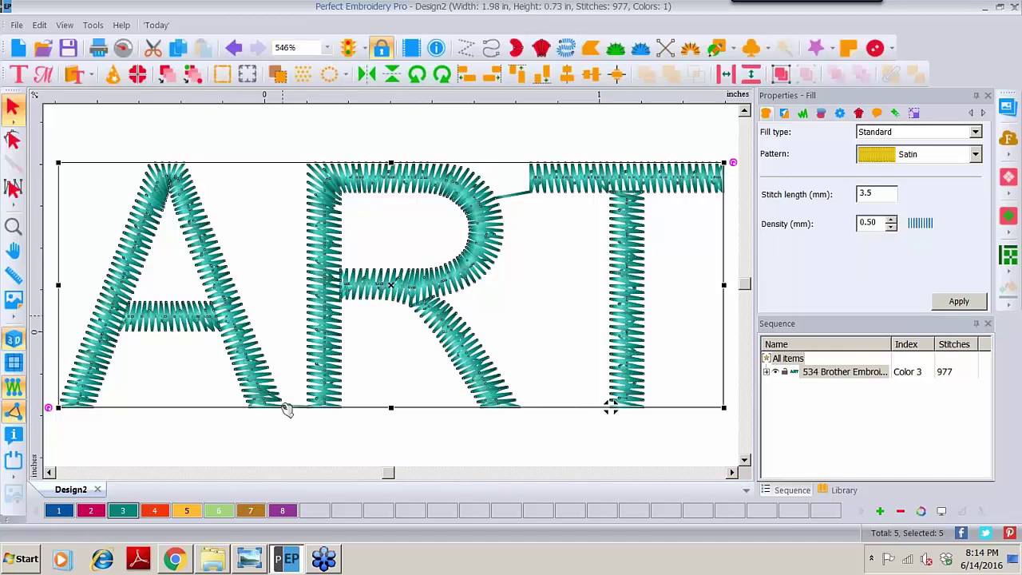
Hide the object outlines and clear the selection to check the joined ART lettering at 200% zoom
{"action": "left_click", "coordinate": [328, 48]}
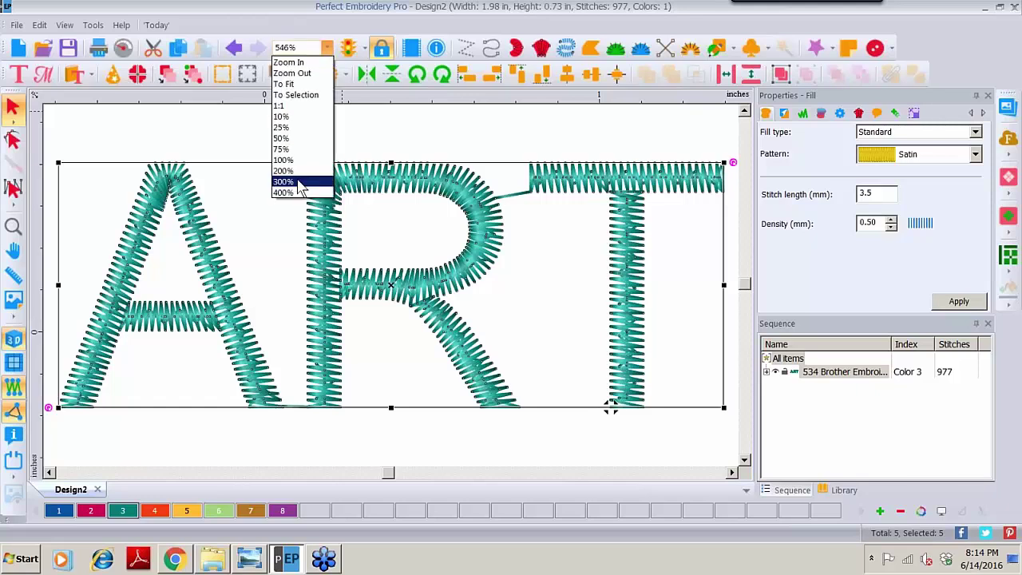
{"action": "left_click", "coordinate": [298, 171]}
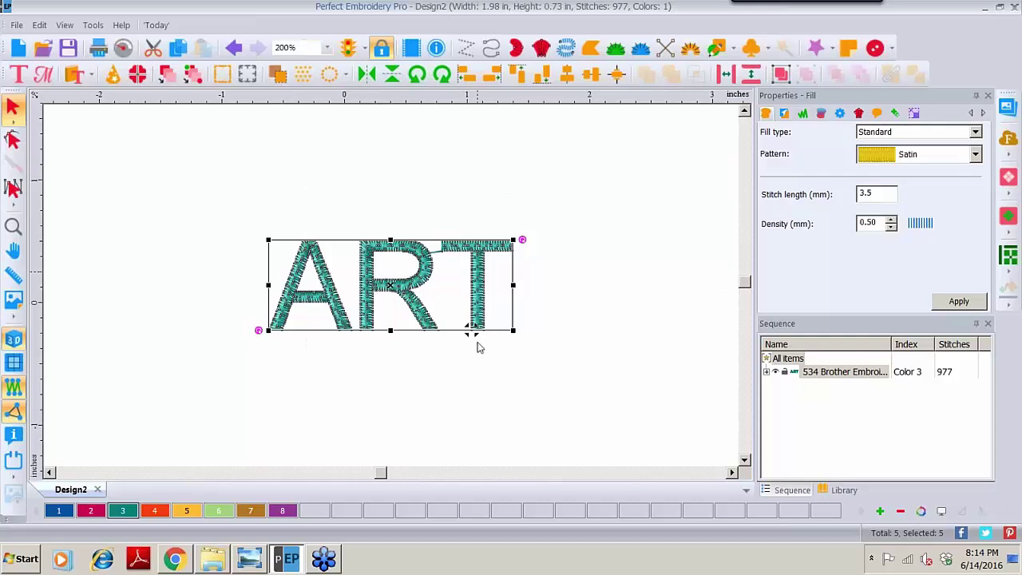
{"action": "left_click", "coordinate": [13, 388]}
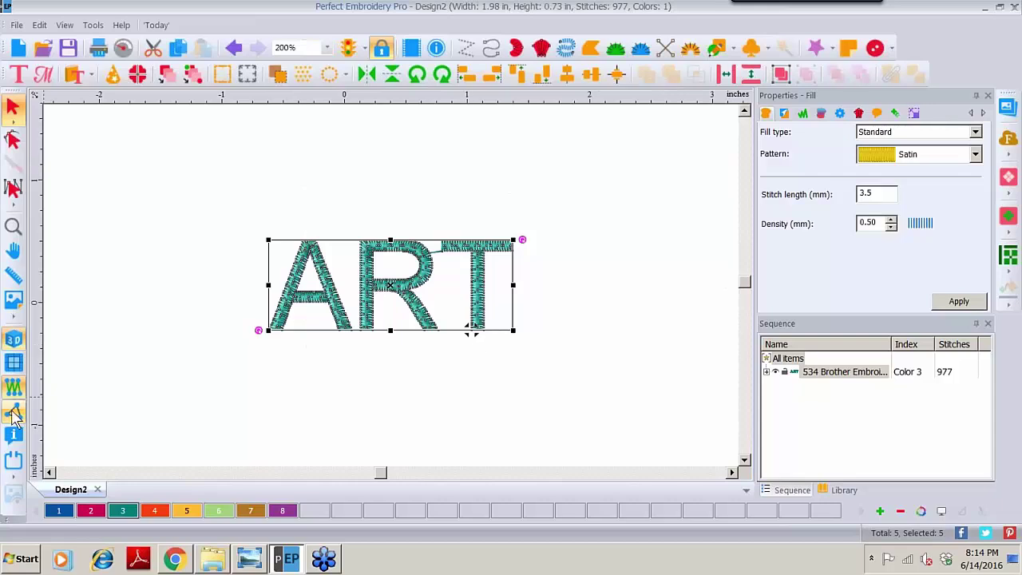
{"action": "left_click", "coordinate": [461, 381]}
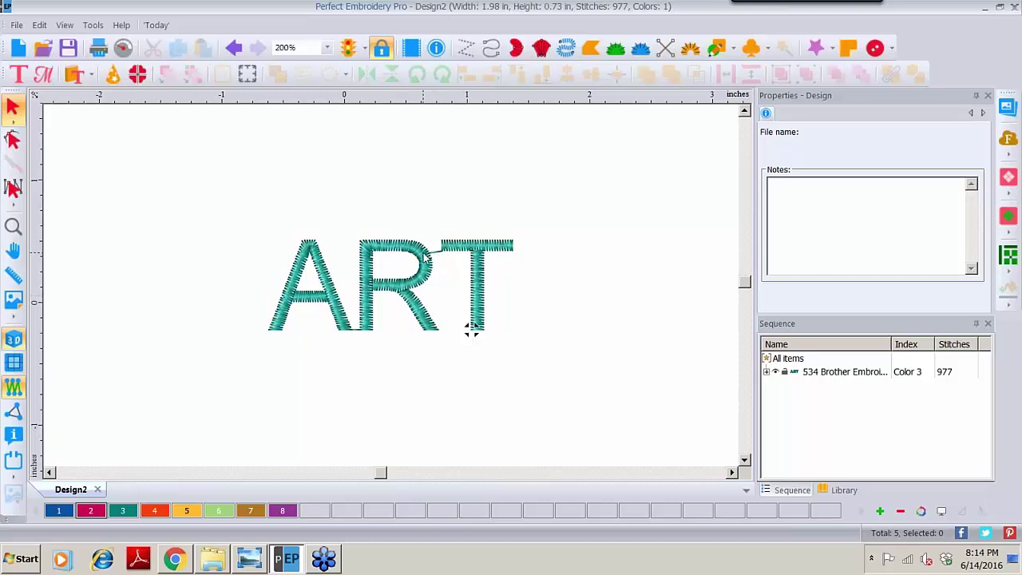
Undo the Color 3 change, both sequence moves and the manual stitch between R and T
{"action": "left_click", "coordinate": [232, 48]}
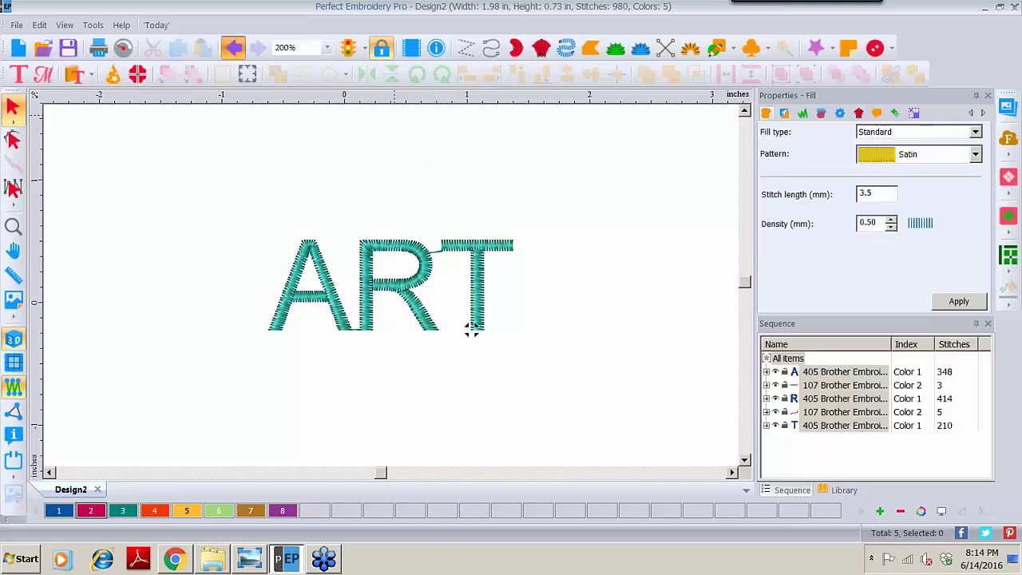
{"action": "left_click", "coordinate": [233, 48]}
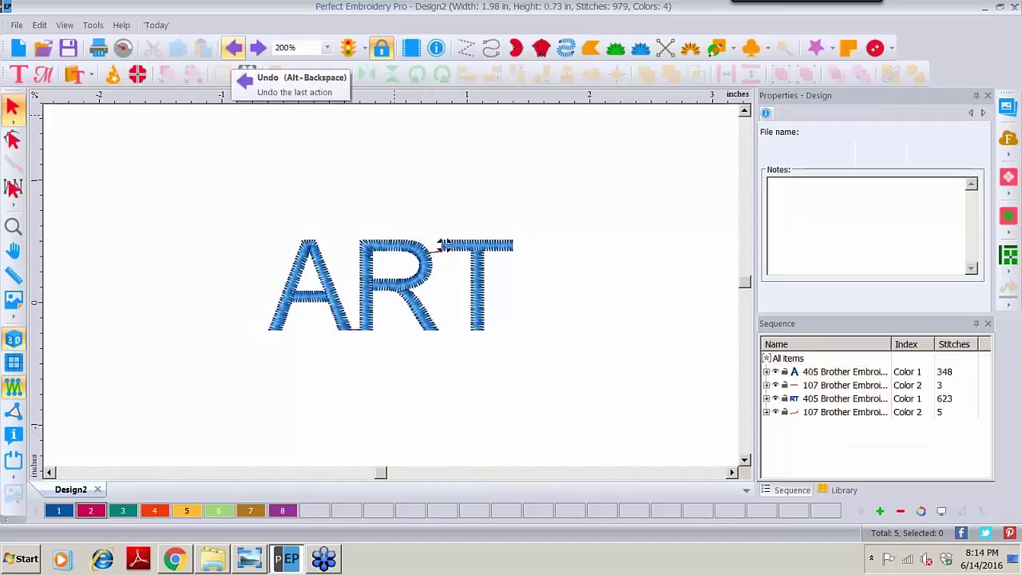
{"action": "left_click", "coordinate": [233, 47]}
{"action": "left_click", "coordinate": [232, 48]}
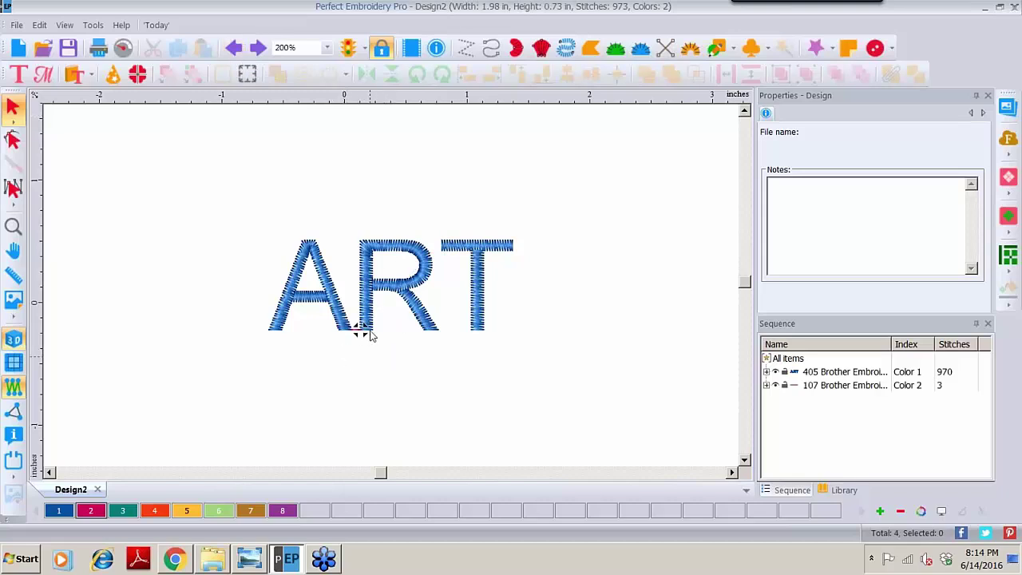
Move the R's exit point to the outer corner of its diagonal leg's foot and the T's entry point to its stem's lower left corner
{"action": "left_click", "coordinate": [423, 319]}
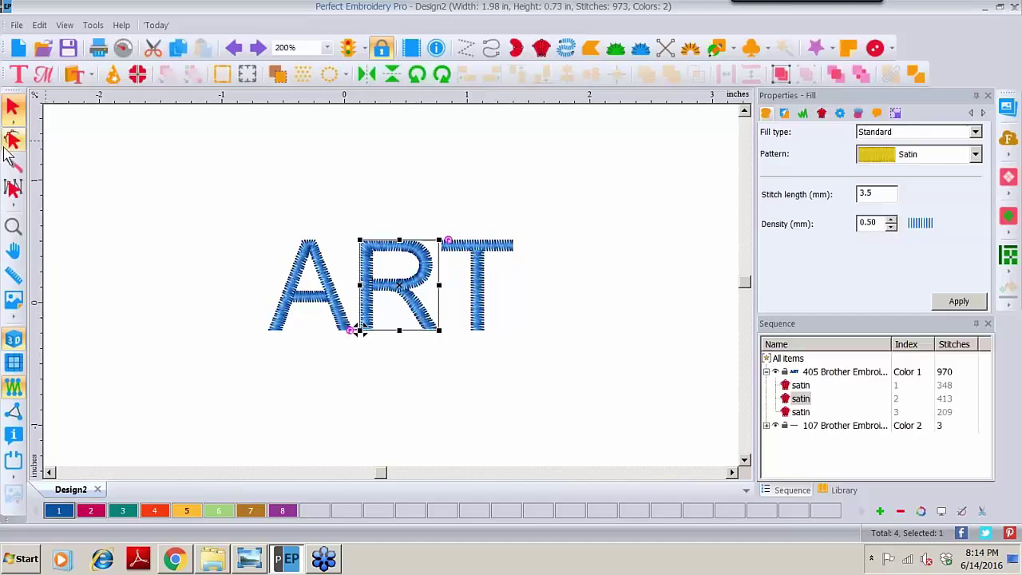
{"action": "left_click", "coordinate": [12, 141]}
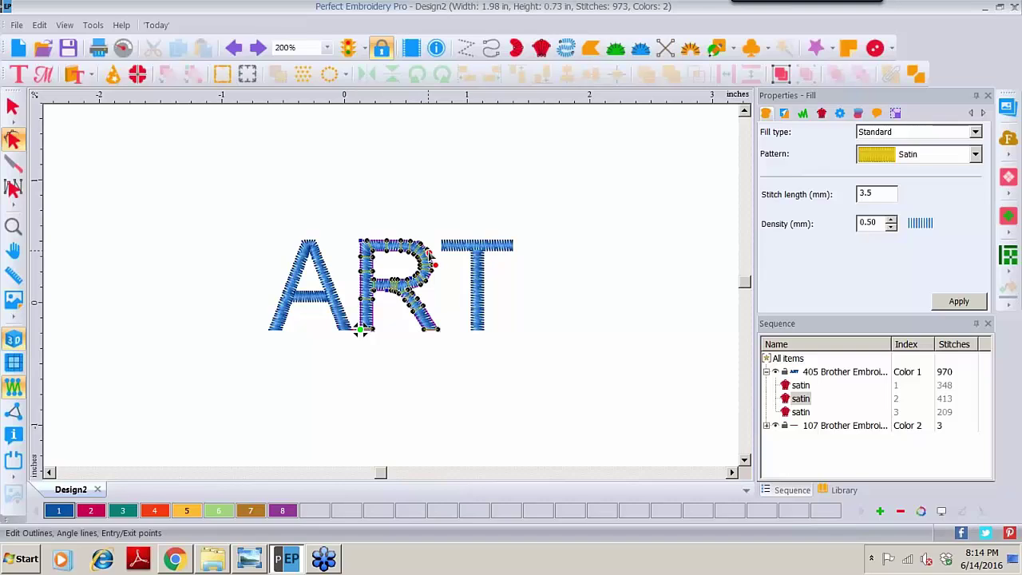
{"action": "left_click_drag", "start_coordinate": [432, 262], "coordinate": [438, 330]}
{"action": "left_click", "coordinate": [481, 250]}
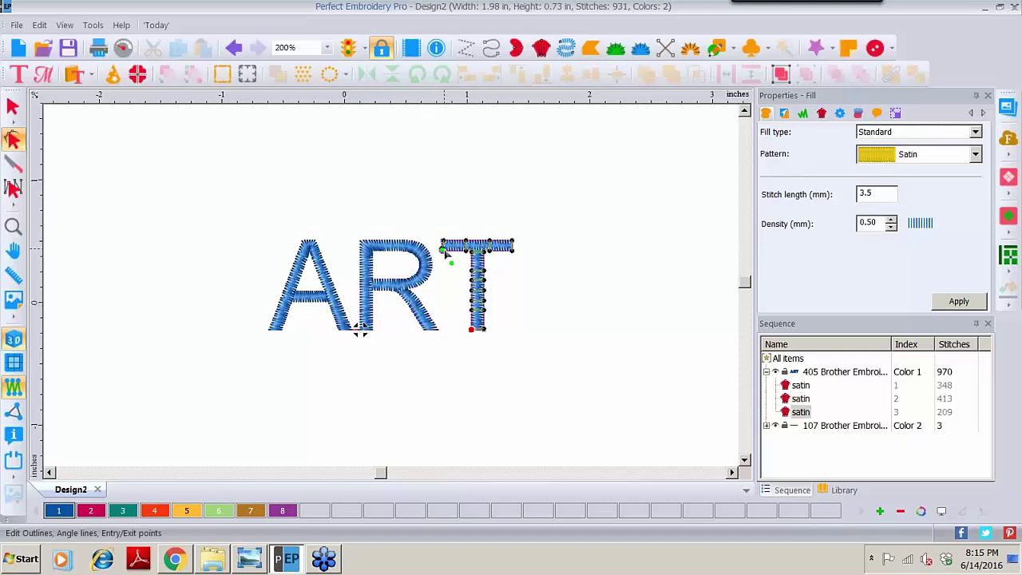
{"action": "mouse_move", "coordinate": [443, 250]}
{"action": "left_mouse_down"}
{"action": "mouse_move", "coordinate": [477, 296]}
{"action": "mouse_move", "coordinate": [468, 339]}
{"action": "left_mouse_up"}
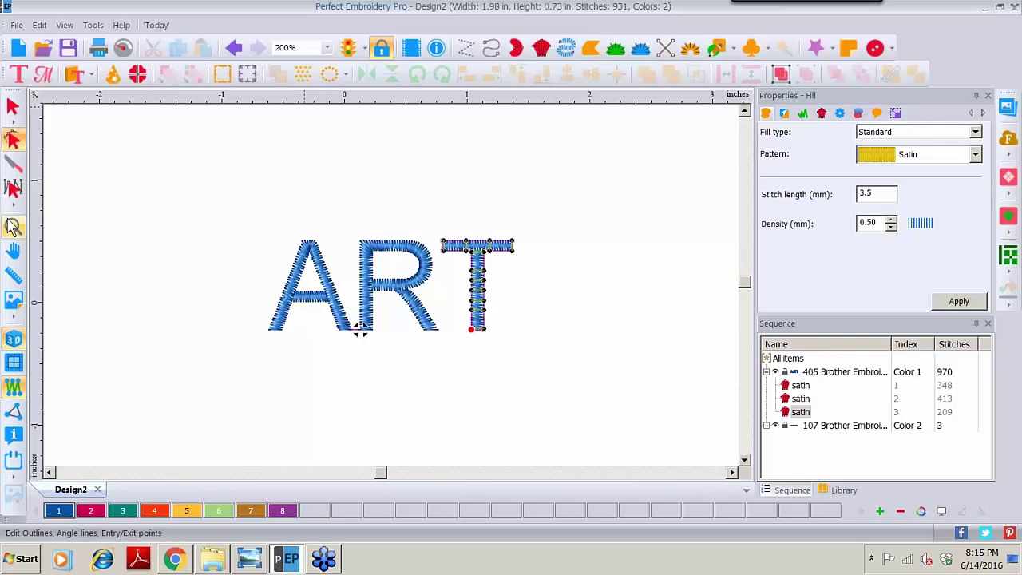
Draw a manual stitch in Color 2 from the R's diagonal foot to the base of the T's stem, spanning about 0.27 in
{"action": "left_click", "coordinate": [13, 227]}
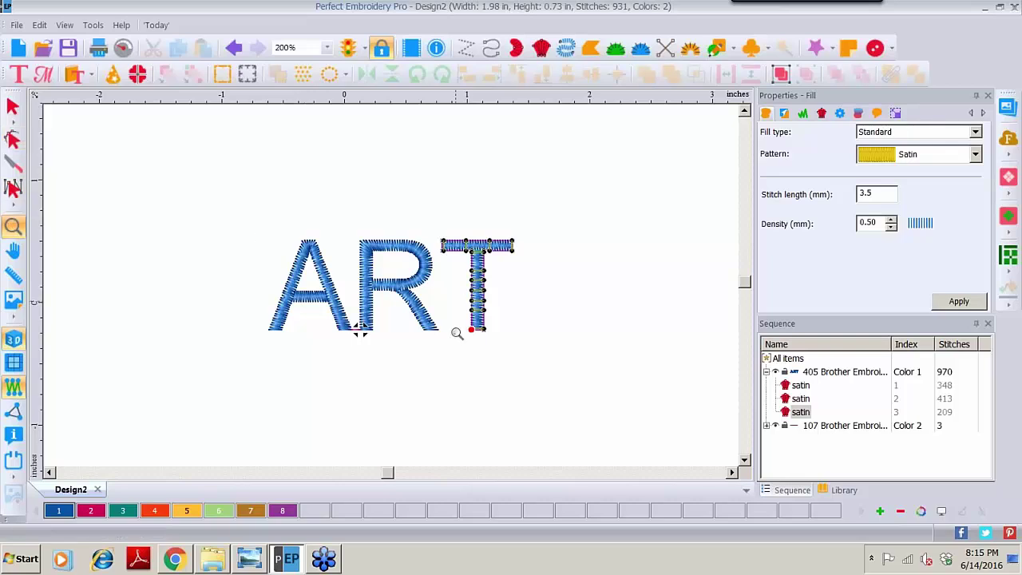
{"action": "left_click", "coordinate": [457, 331]}
{"action": "left_click", "coordinate": [457, 331]}
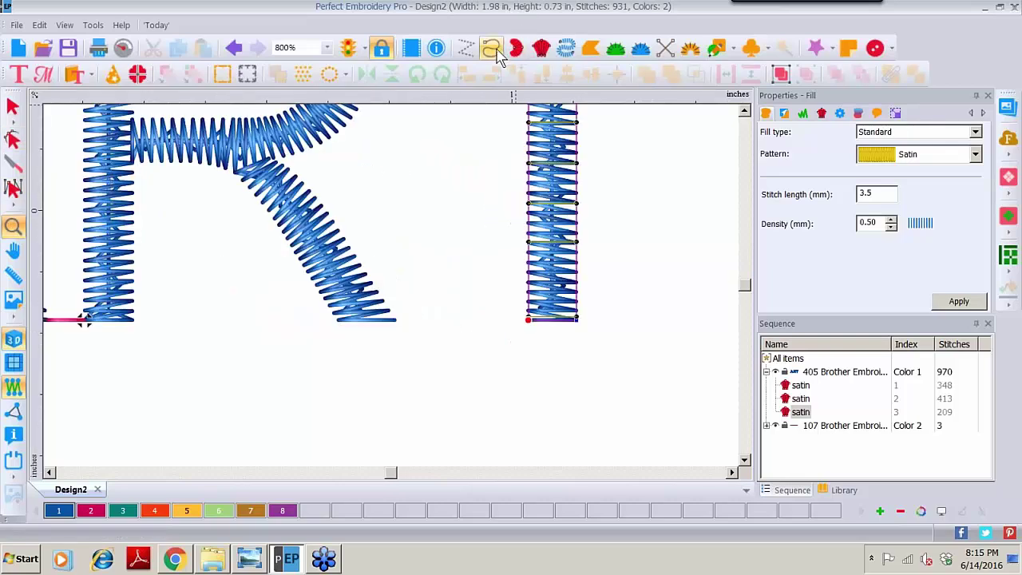
{"action": "left_click", "coordinate": [465, 47]}
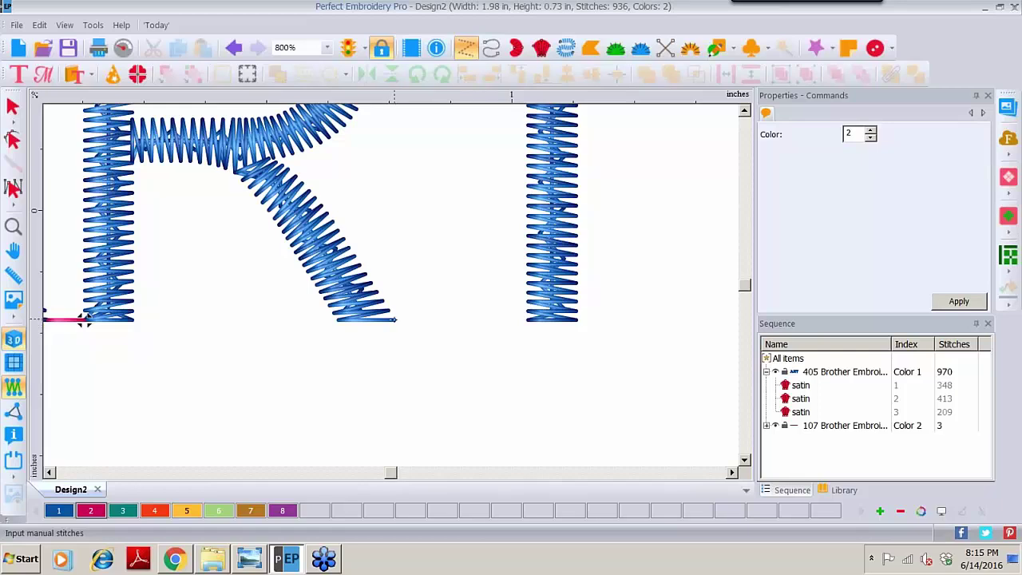
{"action": "left_click", "coordinate": [395, 320]}
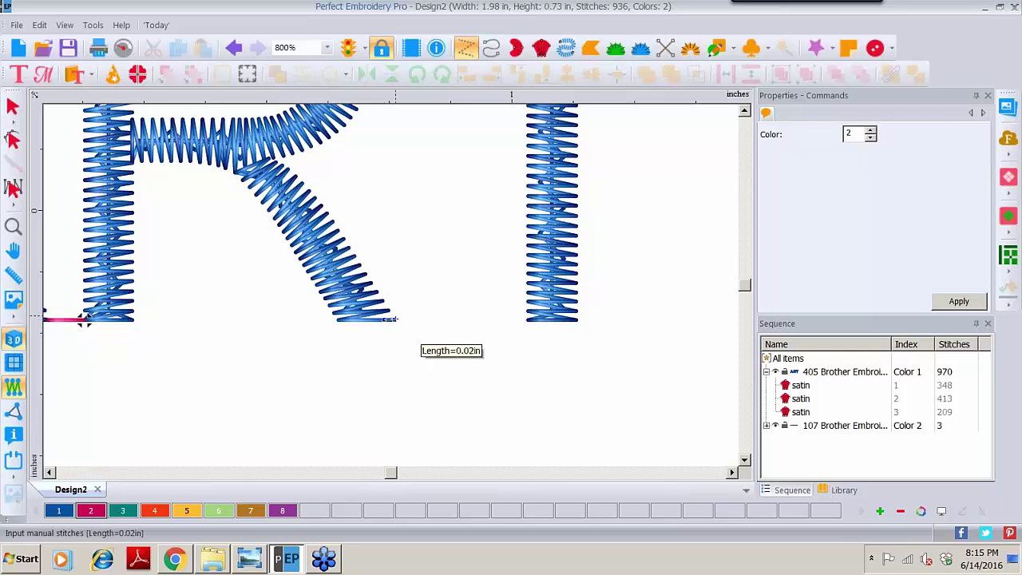
{"action": "left_click", "coordinate": [392, 320]}
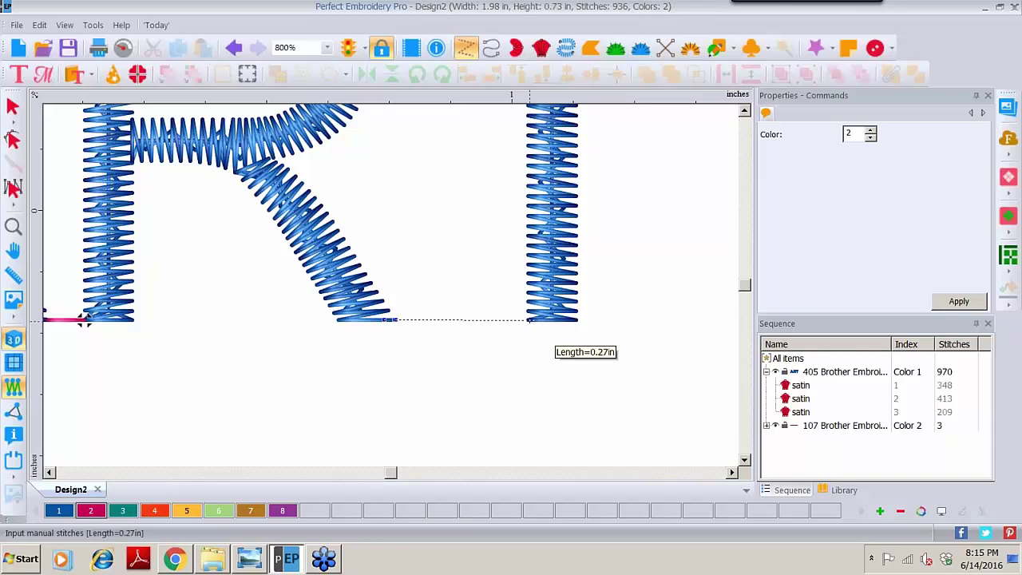
{"action": "left_click", "coordinate": [529, 320]}
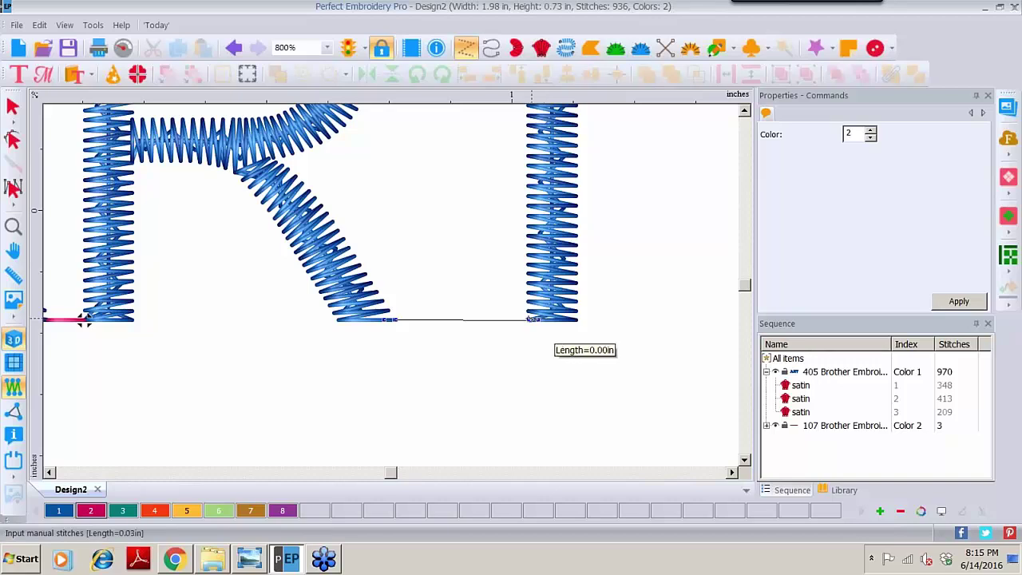
{"action": "key", "text": "Return"}
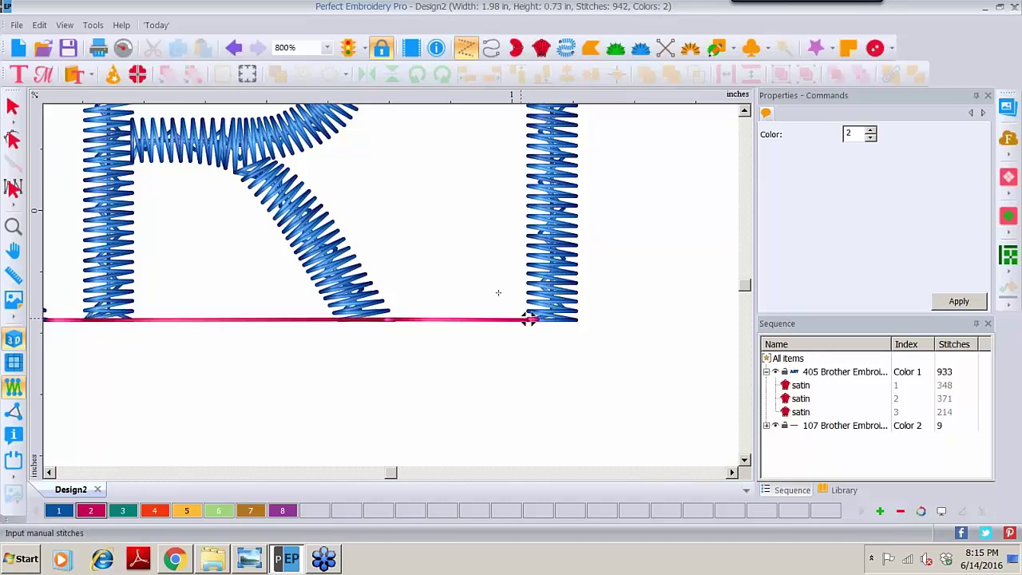
Move the manual stitch joining A and R directly after the A's satin in the sequence
{"action": "left_click", "coordinate": [13, 227]}
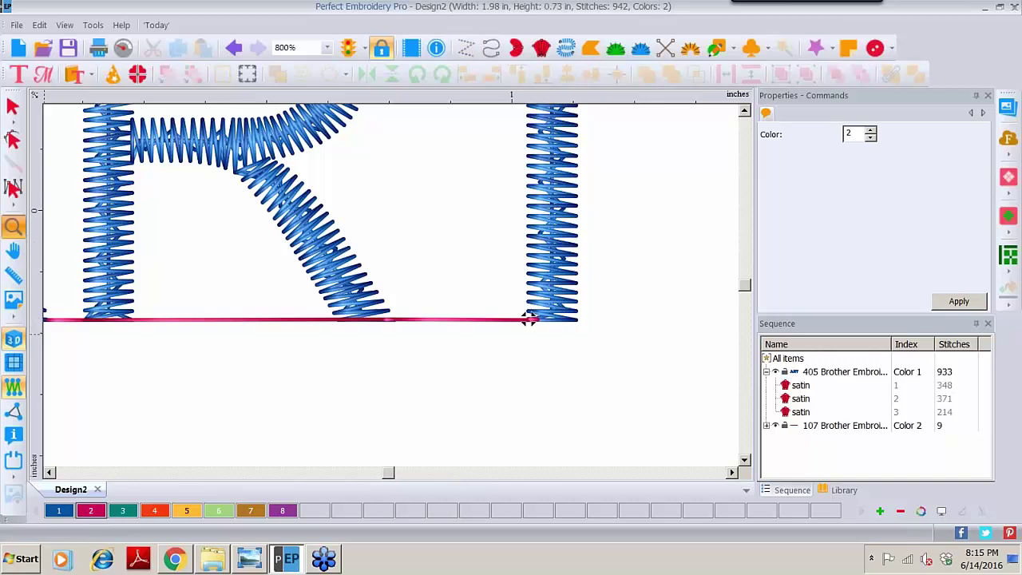
{"action": "right_click", "coordinate": [696, 374]}
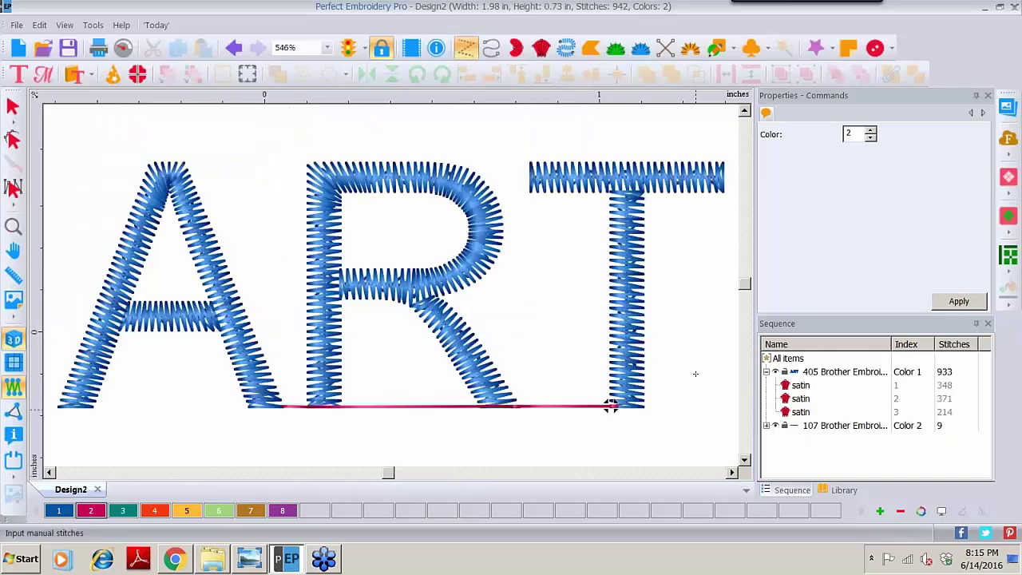
{"action": "left_click", "coordinate": [766, 426]}
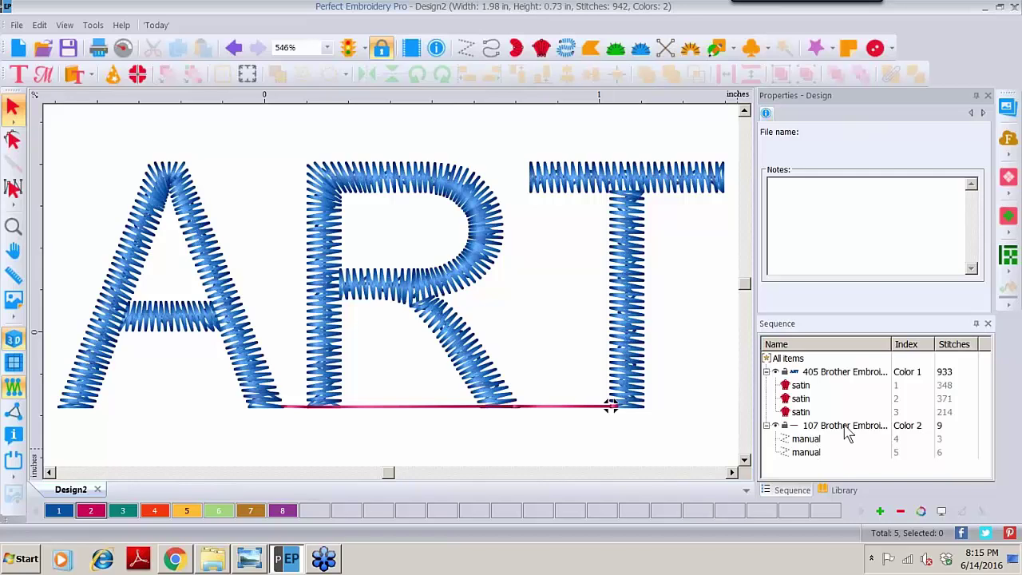
{"action": "left_click", "coordinate": [805, 439]}
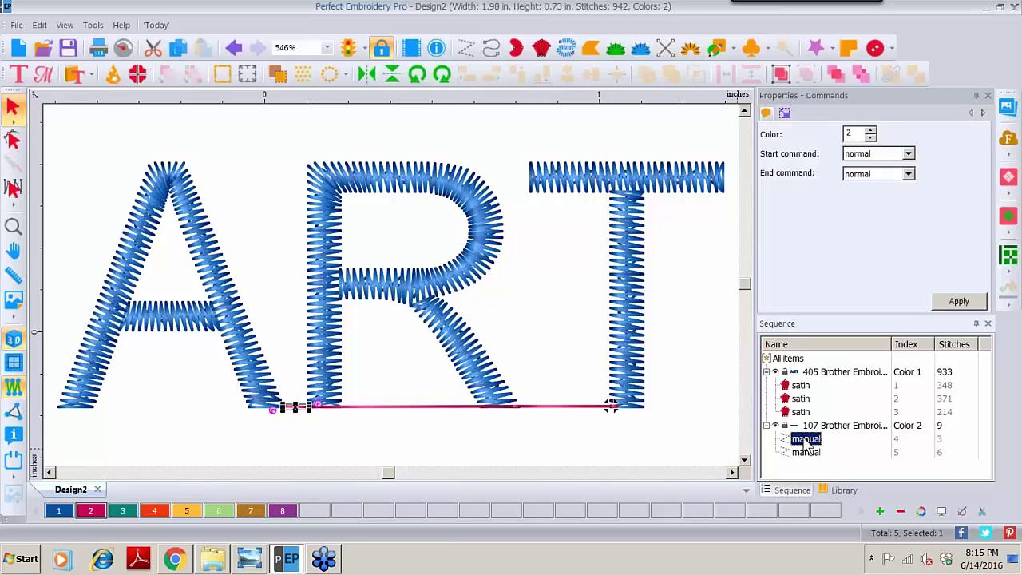
{"action": "left_click_drag", "start_coordinate": [806, 445], "coordinate": [805, 393]}
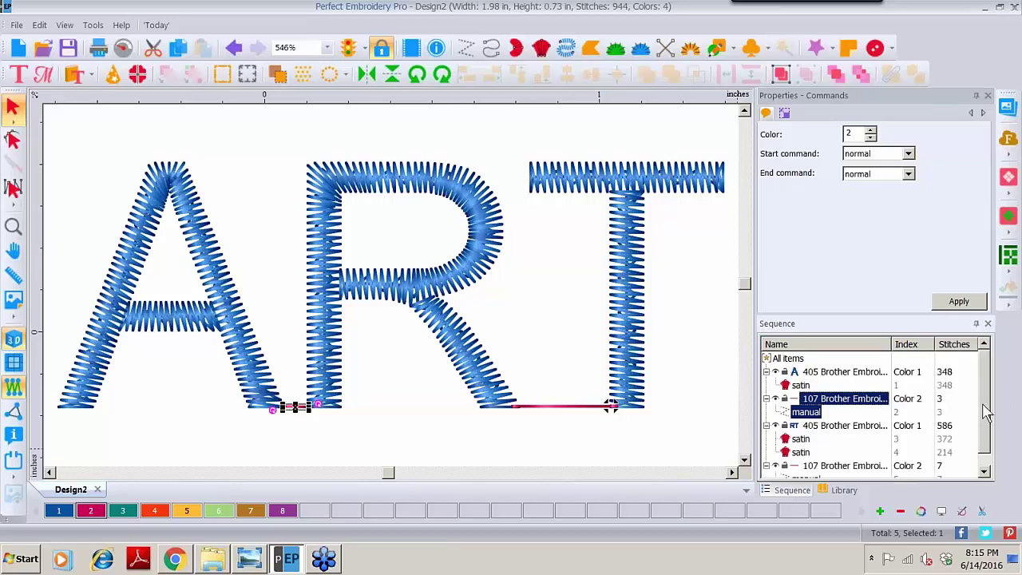
Move the manual stitch joining R and T directly after the R's satin in the sequence
{"action": "scroll", "coordinate": [987, 411], "scroll_direction": "down", "scroll_amount": 1}
{"action": "left_click", "coordinate": [812, 466]}
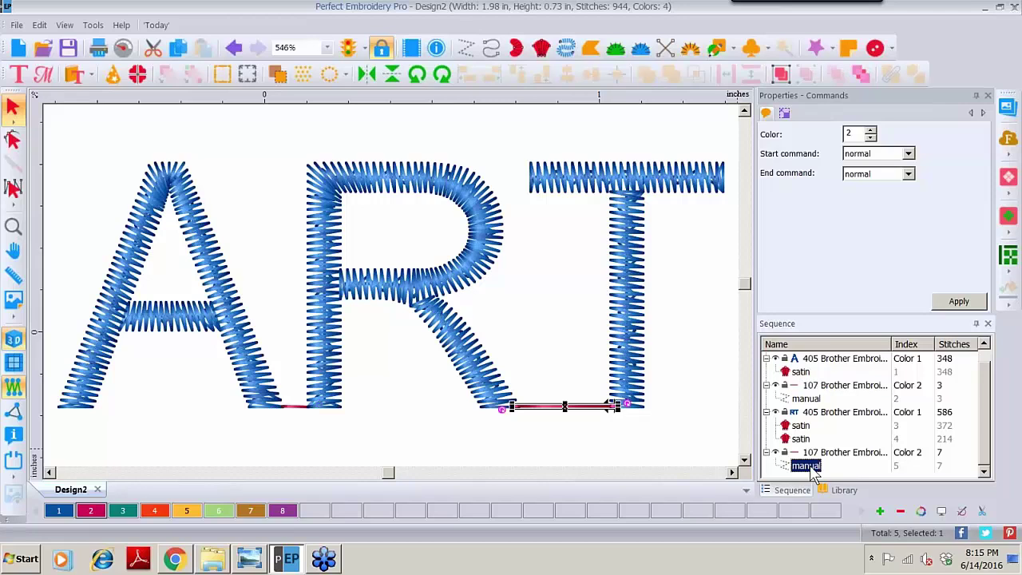
{"action": "left_click_drag", "start_coordinate": [811, 466], "coordinate": [802, 431]}
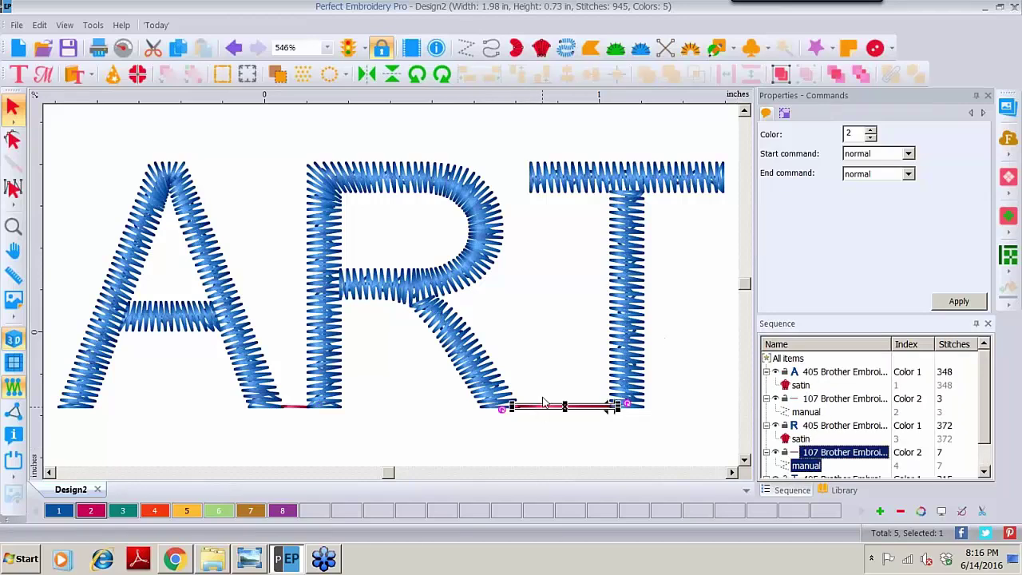
Assign Color 4 to all items in the sequence and check the deselected lettering at 200% zoom
{"action": "left_click", "coordinate": [790, 359]}
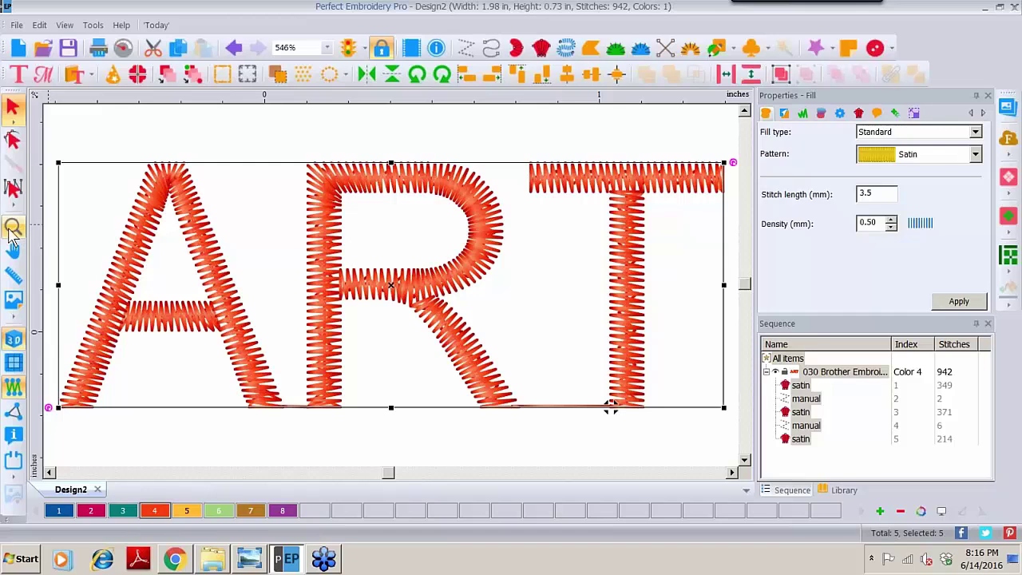
{"action": "left_click", "coordinate": [326, 47]}
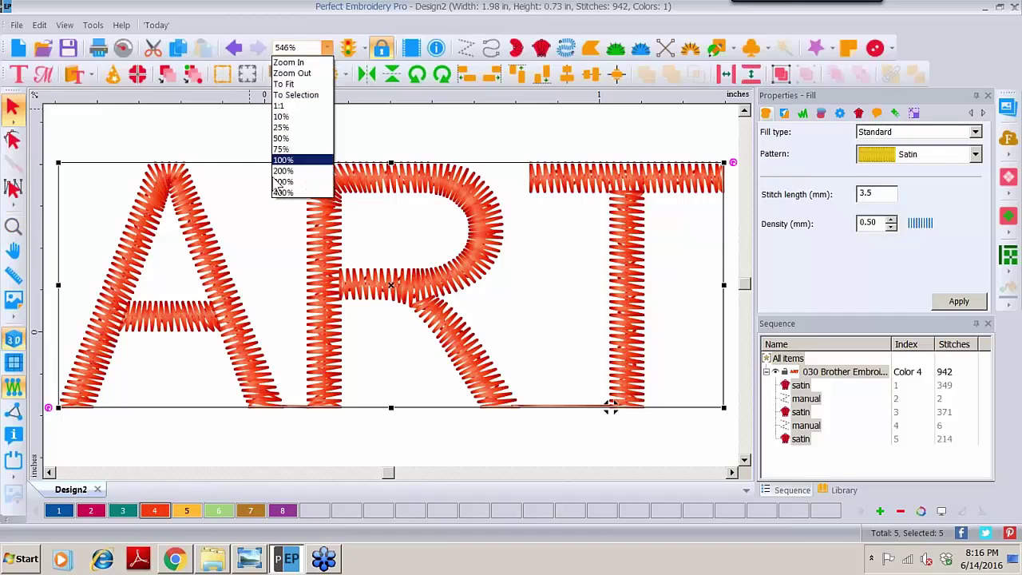
{"action": "left_click", "coordinate": [284, 171]}
{"action": "left_click", "coordinate": [389, 411]}
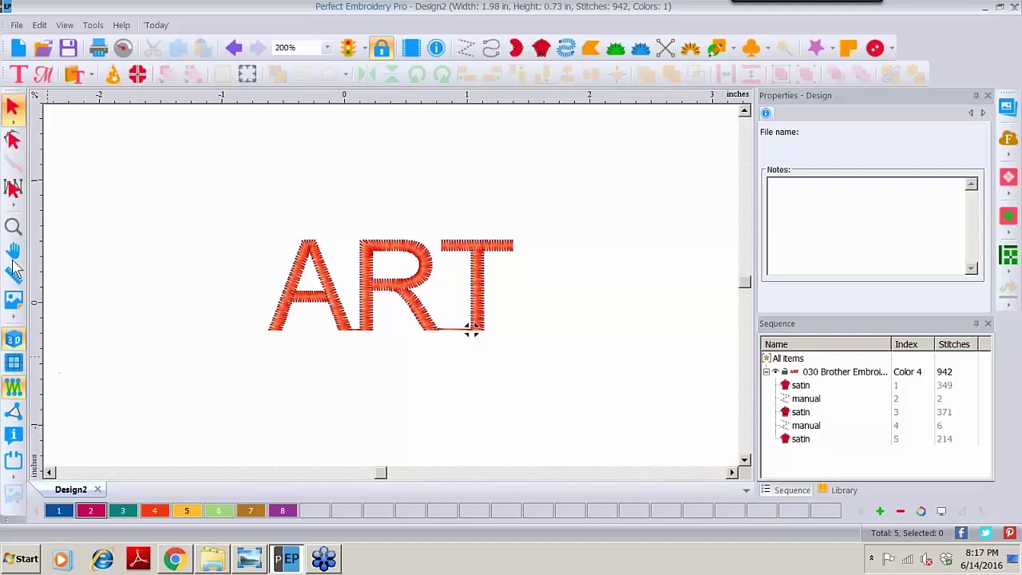
Undo the color unification, the sequence moves and the manual stitch between R and T, inspecting that connection up close first
{"action": "left_click", "coordinate": [13, 227]}
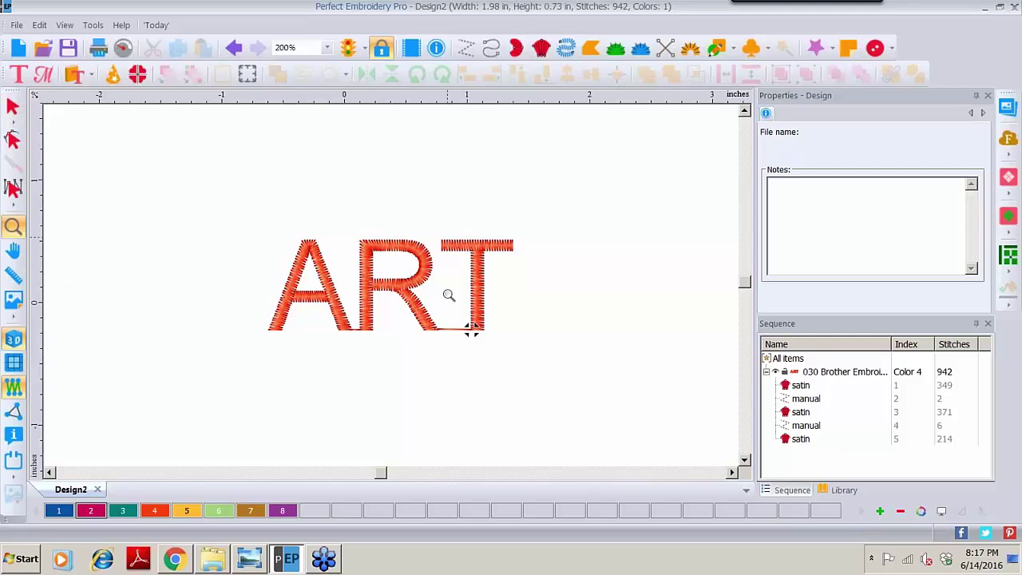
{"action": "left_click", "coordinate": [459, 335]}
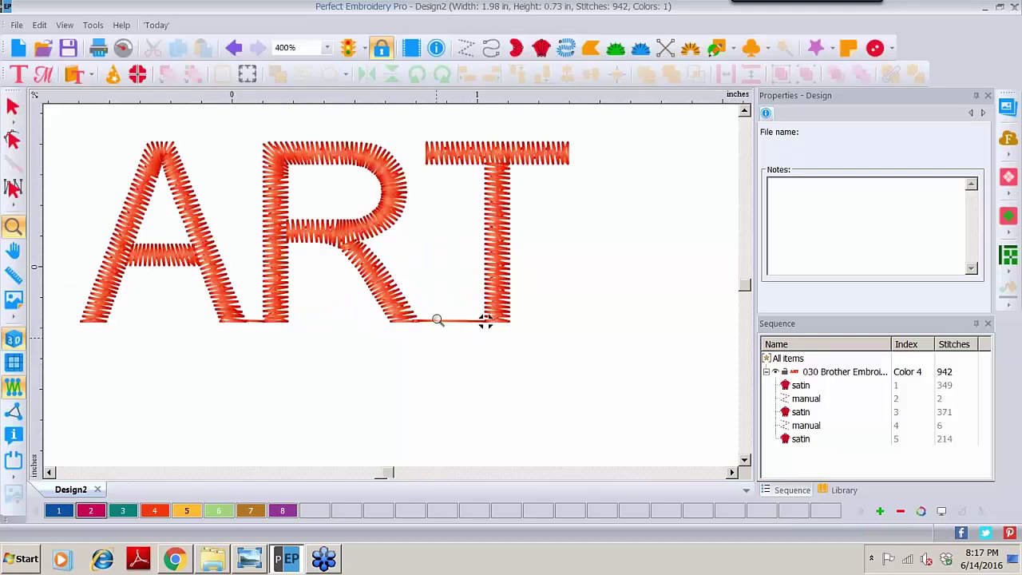
{"action": "left_click", "coordinate": [438, 320]}
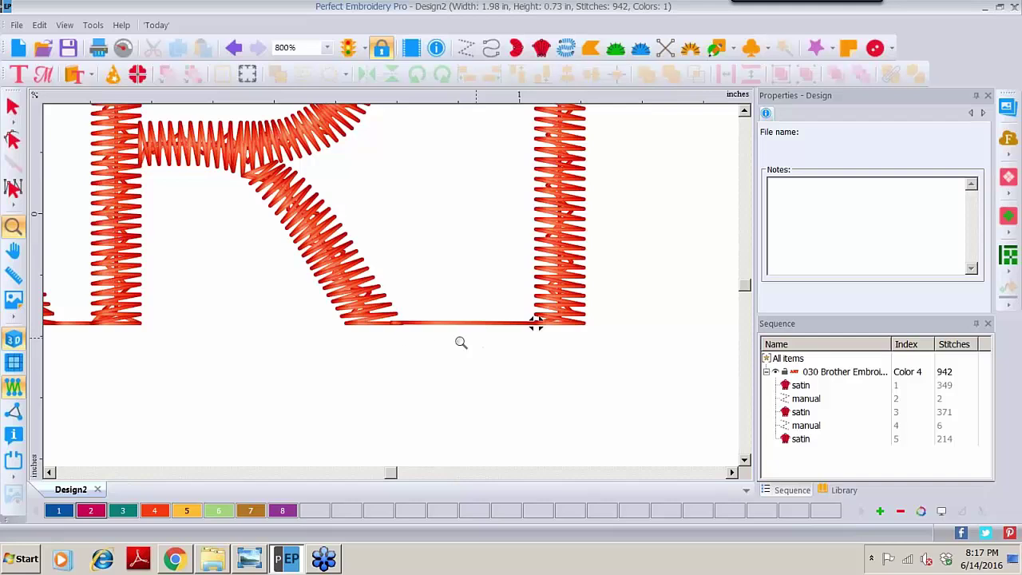
{"action": "left_click", "coordinate": [434, 330]}
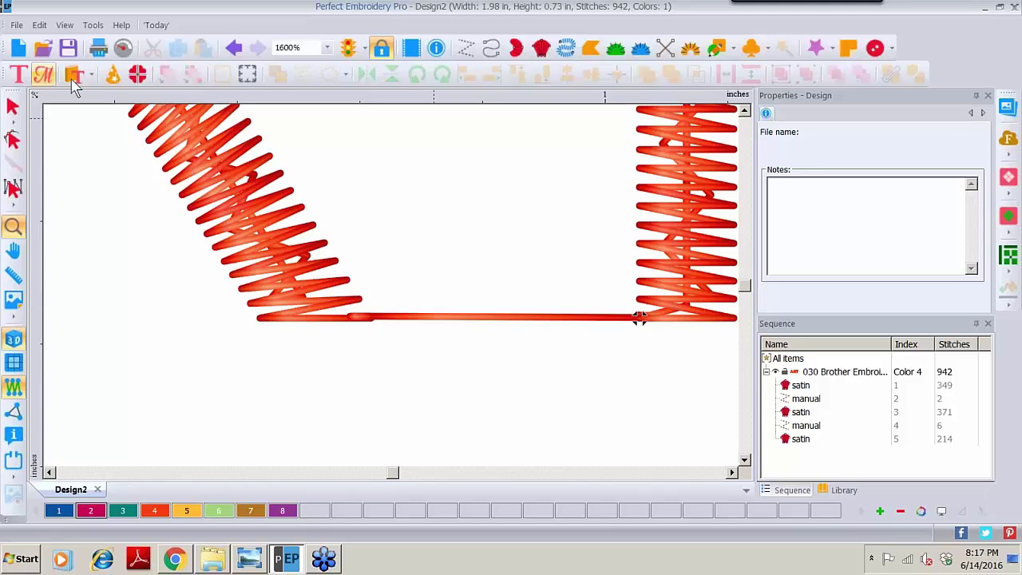
{"action": "left_click", "coordinate": [233, 49]}
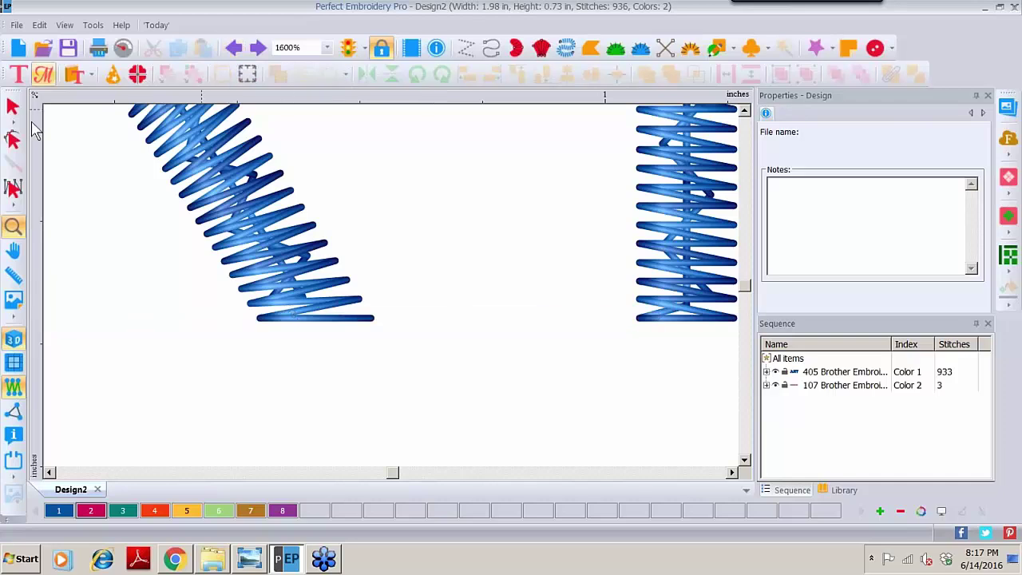
Draw a manual stitch in Color 2 from R's diagonal foot to T's stem base, about 0.28 in across, starting with 0.02 in back-and-forth lock stitches
{"action": "left_click", "coordinate": [463, 51]}
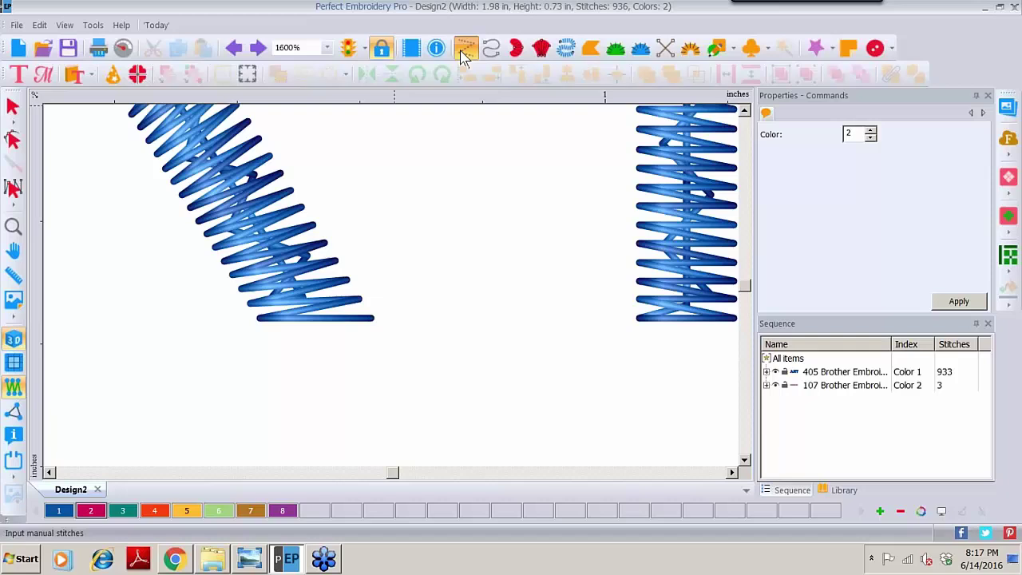
{"action": "left_click", "coordinate": [13, 226]}
{"action": "left_click", "coordinate": [478, 322]}
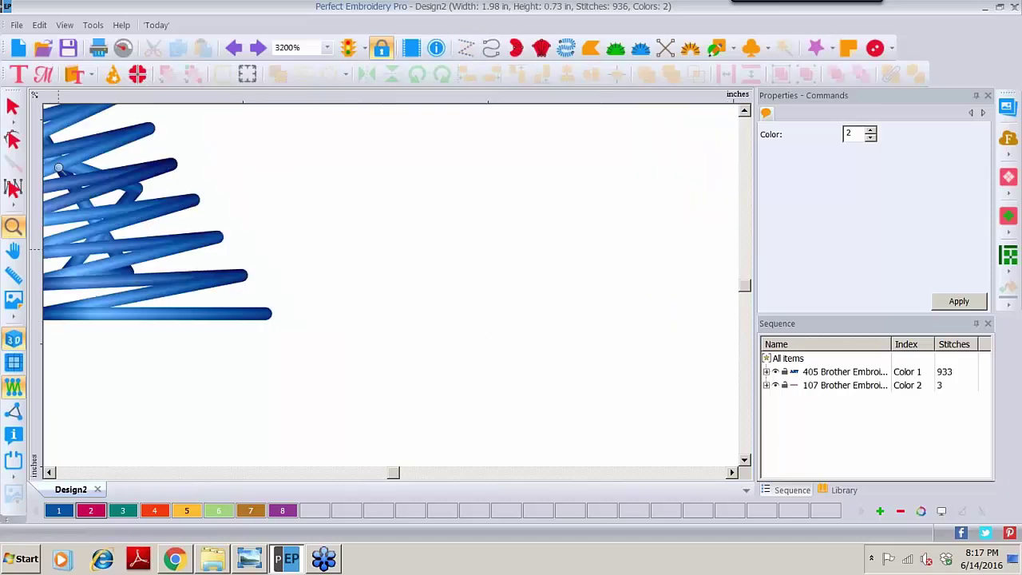
{"action": "left_click", "coordinate": [470, 52]}
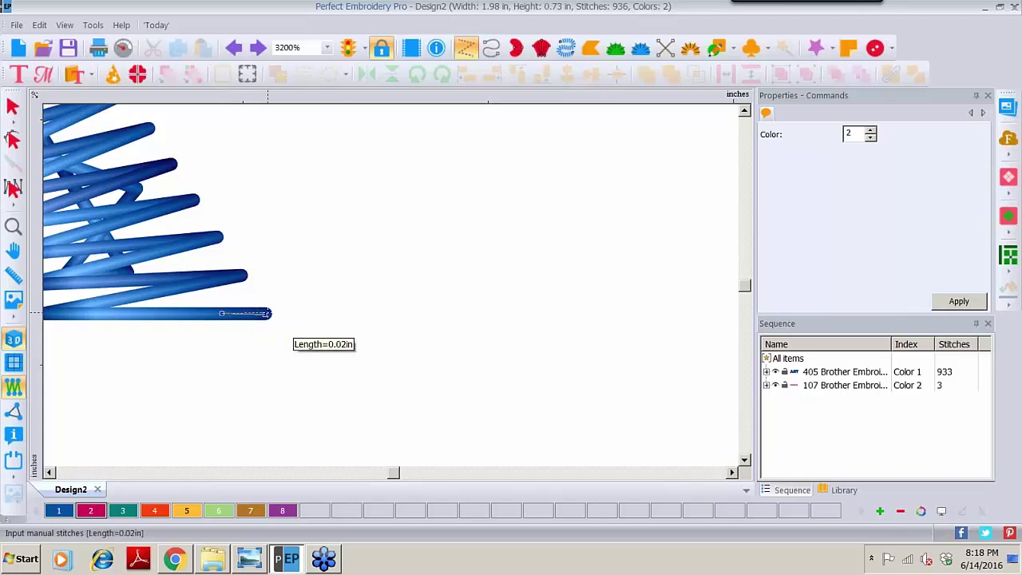
{"action": "left_click", "coordinate": [268, 314]}
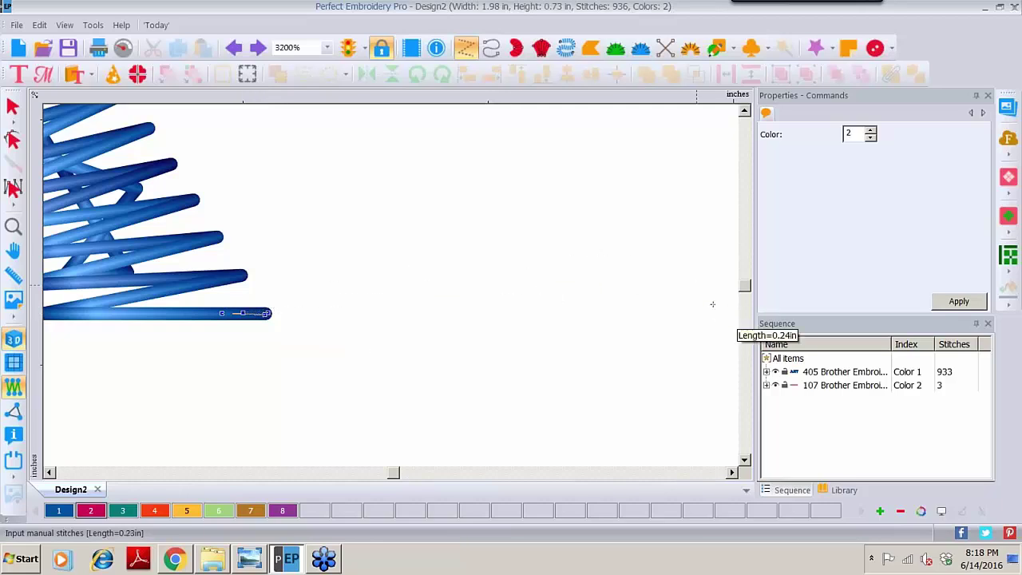
{"action": "left_click", "coordinate": [732, 473]}
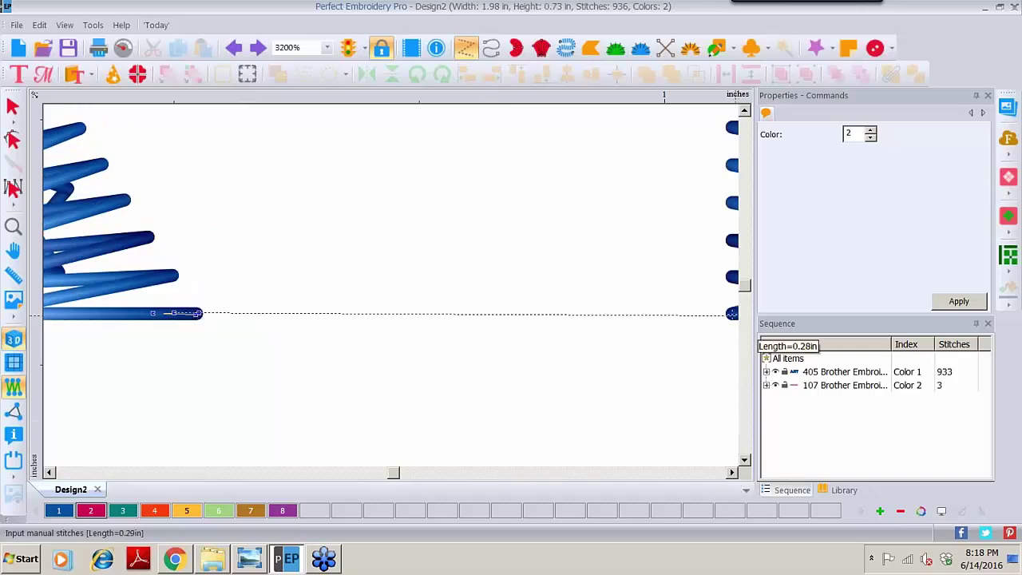
{"action": "left_click", "coordinate": [732, 313]}
{"action": "left_click", "coordinate": [732, 473]}
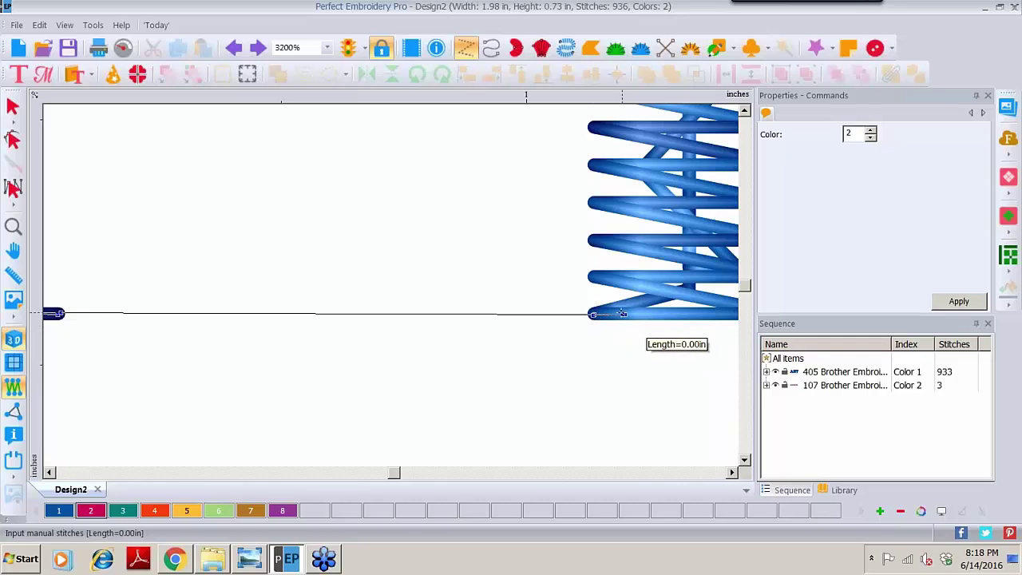
{"action": "key", "text": "Return"}
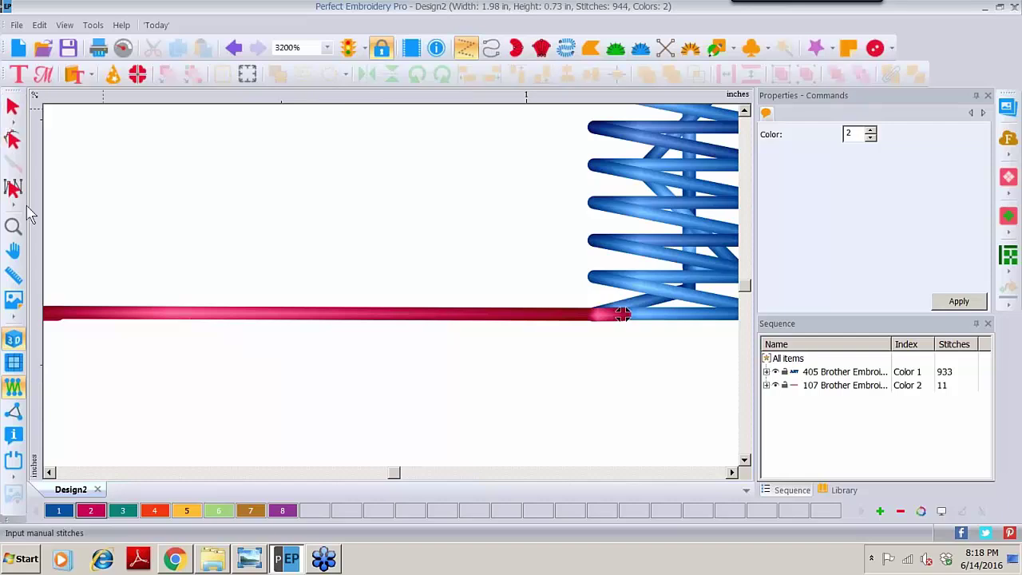
Move the T's satin about 0.04 in closer to the R, then deselect it with the design at 200% zoom
{"action": "left_click", "coordinate": [14, 227]}
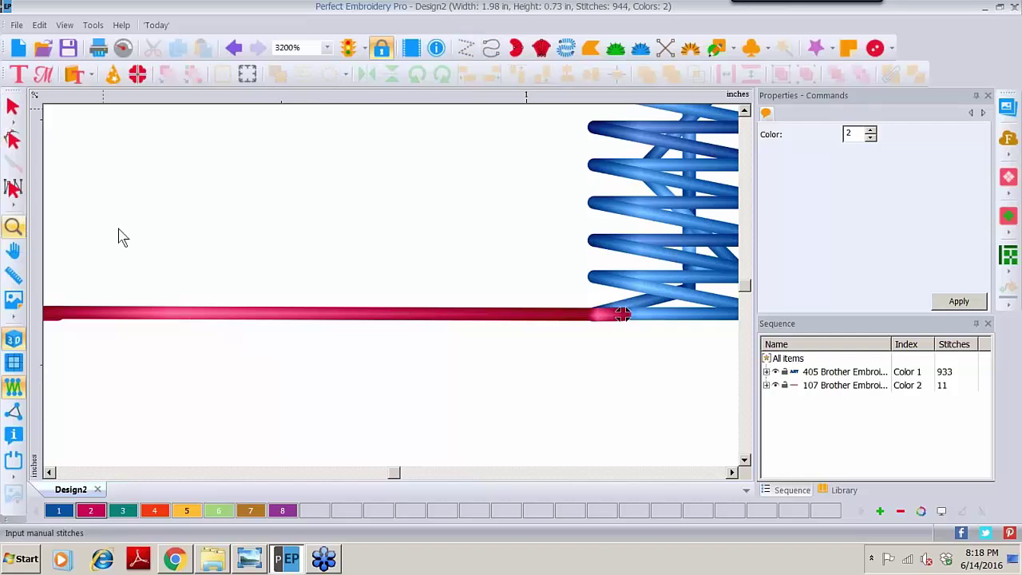
{"action": "left_click", "coordinate": [118, 229]}
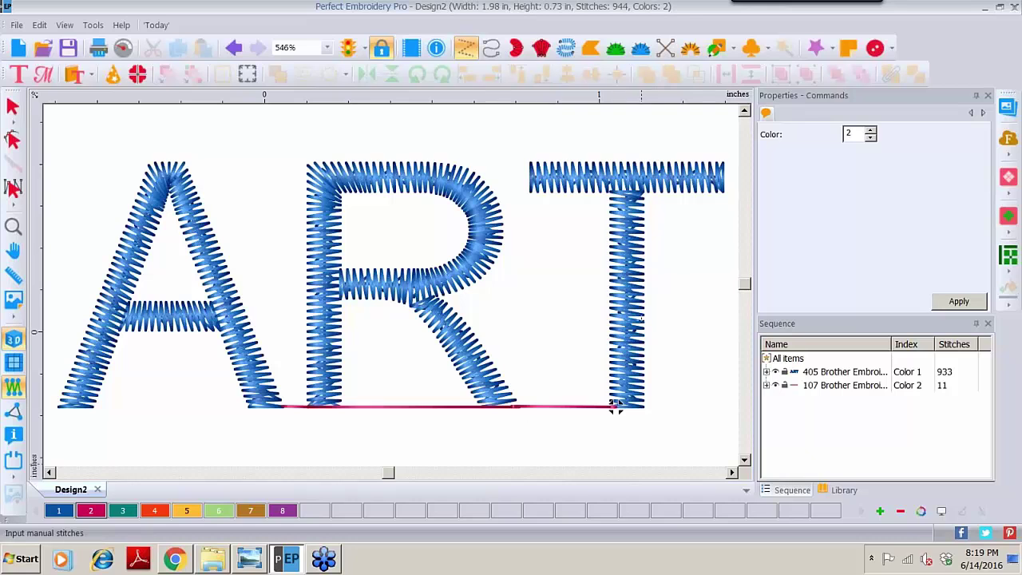
{"action": "key", "text": "Return"}
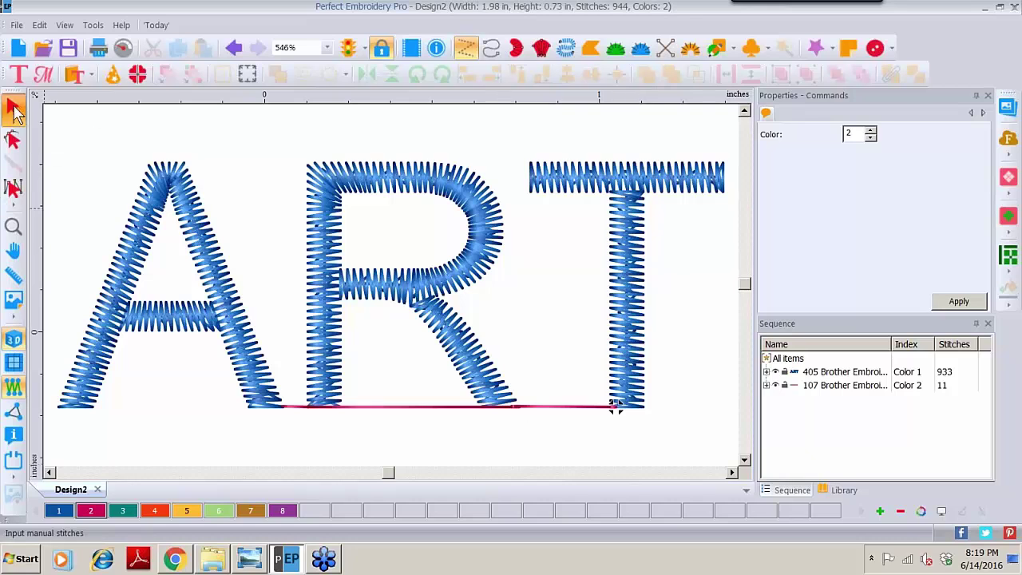
{"action": "left_click", "coordinate": [618, 404]}
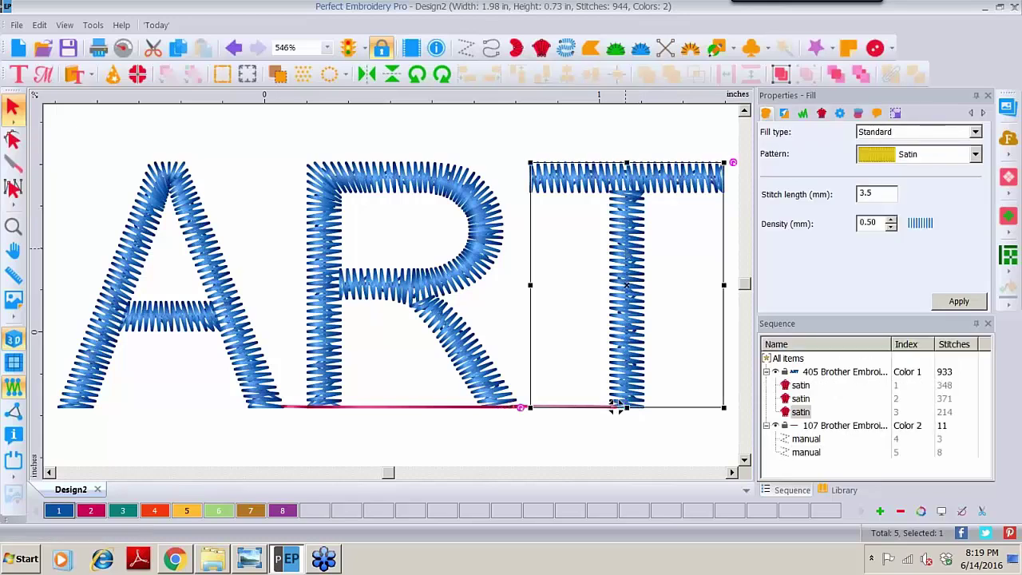
{"action": "left_click_drag", "start_coordinate": [617, 403], "coordinate": [614, 407]}
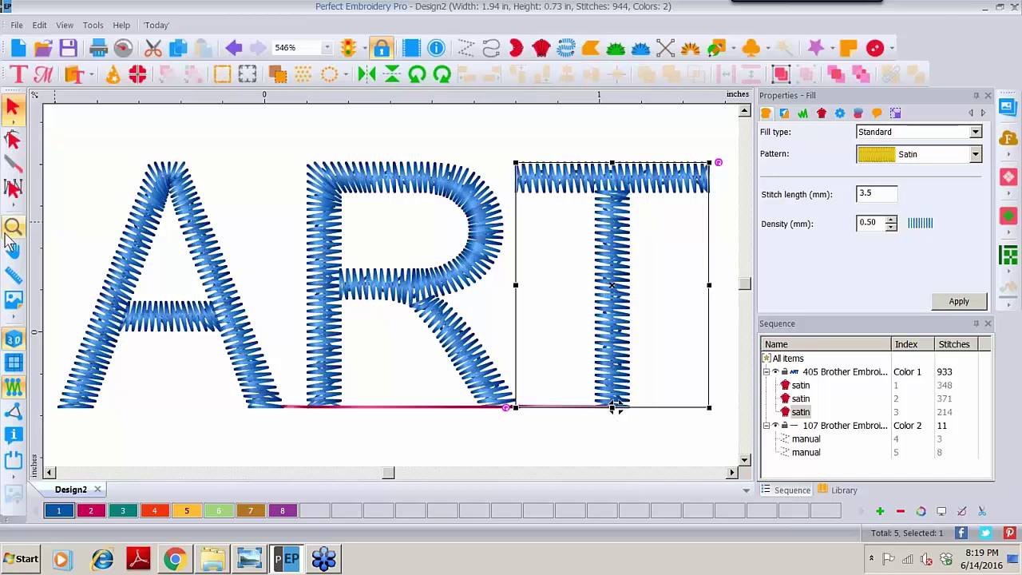
{"action": "left_click", "coordinate": [13, 227]}
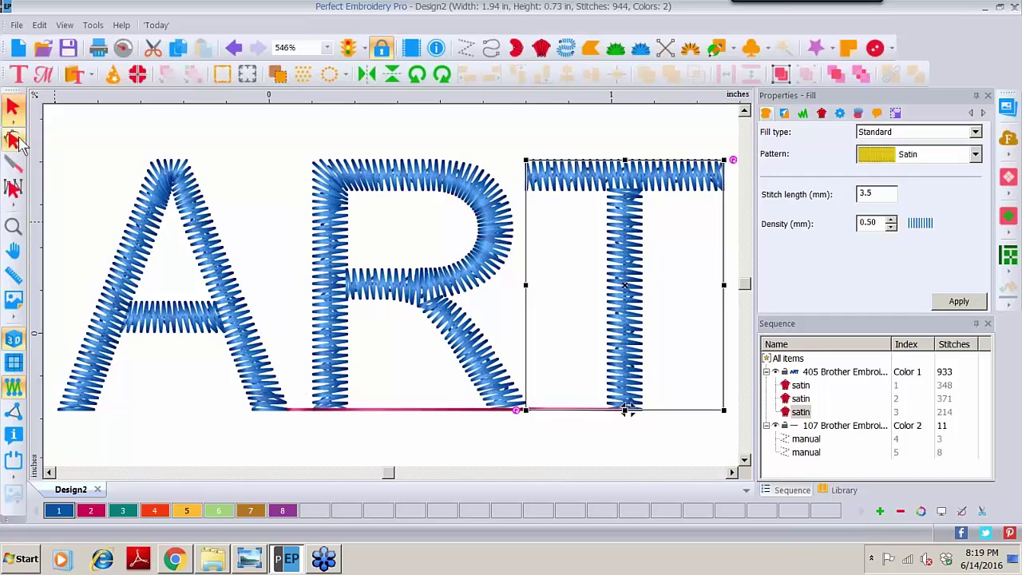
{"action": "left_click", "coordinate": [327, 48]}
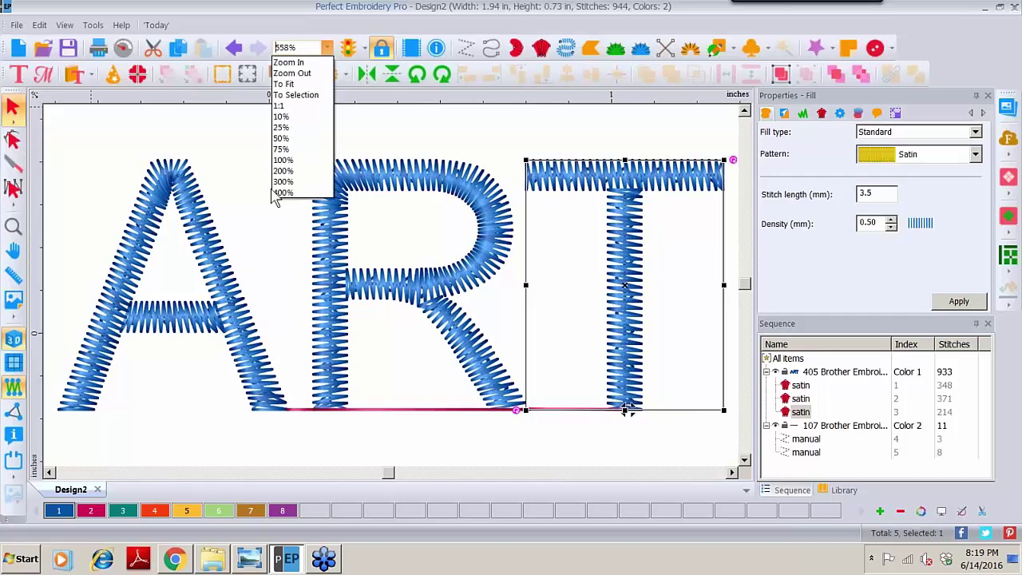
{"action": "left_click", "coordinate": [296, 170]}
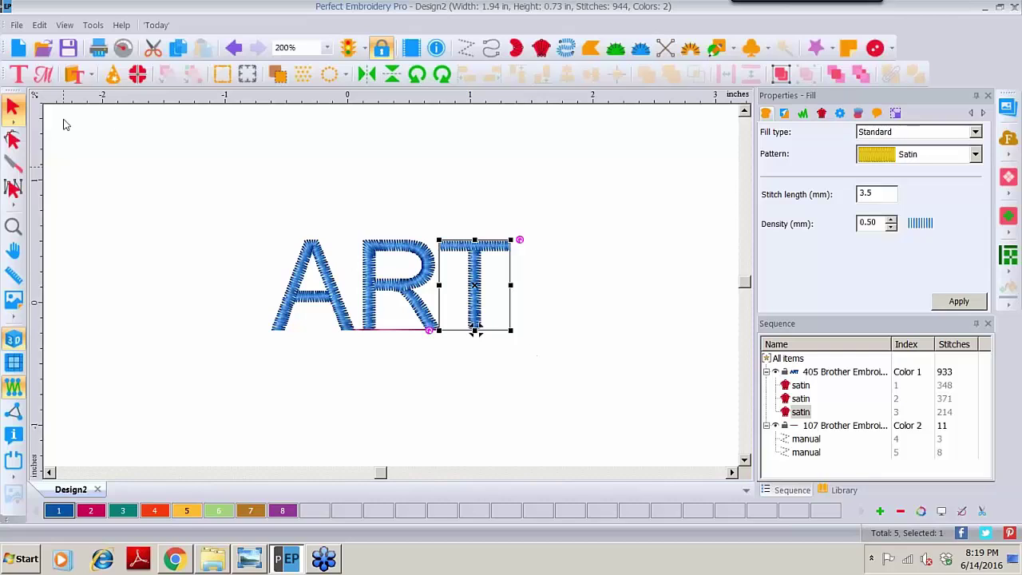
{"action": "left_click", "coordinate": [107, 262]}
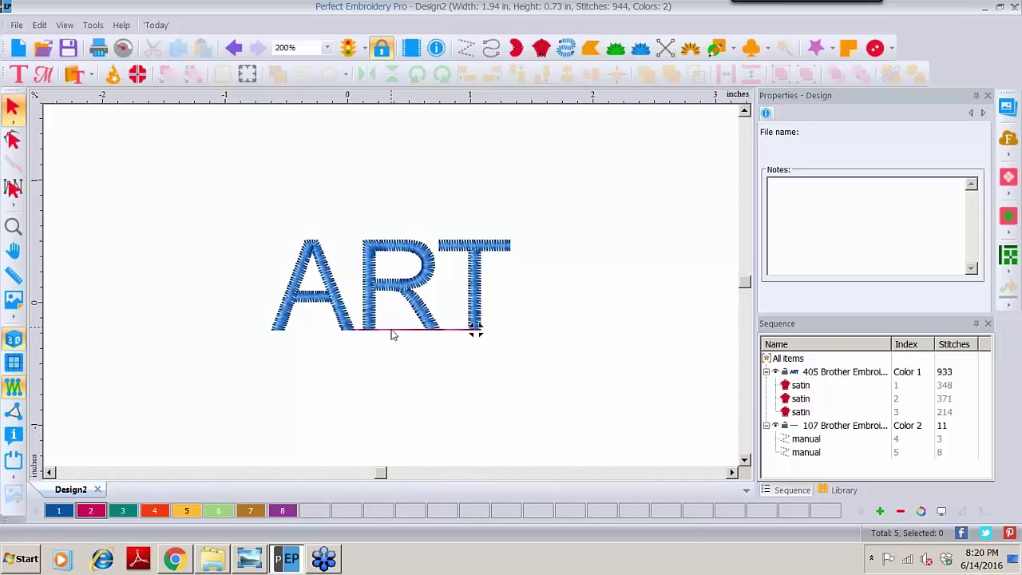
Examine the start command options of the manual stitches joining A to R and R to T
{"action": "left_click", "coordinate": [807, 440]}
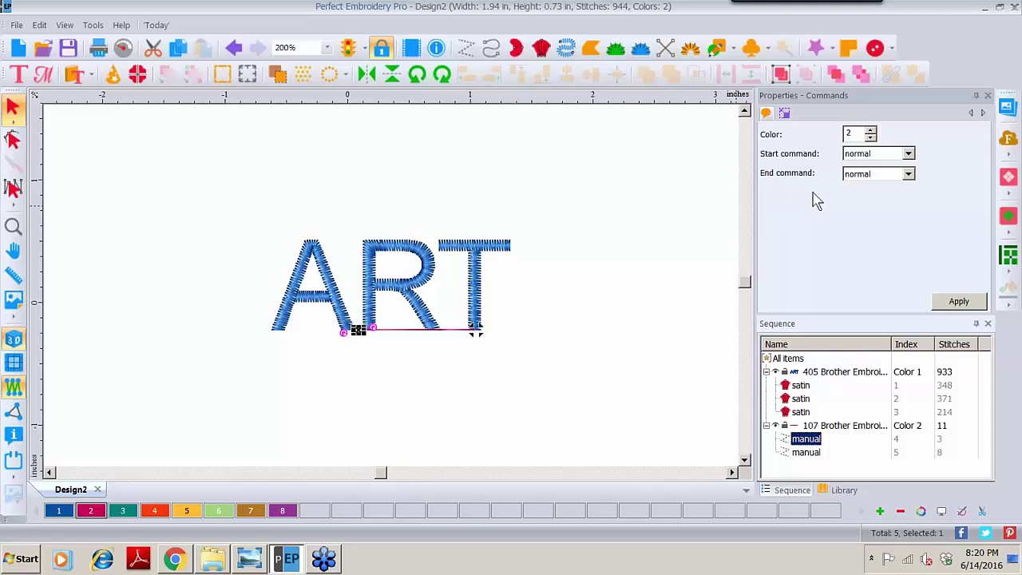
{"action": "left_click", "coordinate": [802, 134]}
{"action": "left_click", "coordinate": [908, 154]}
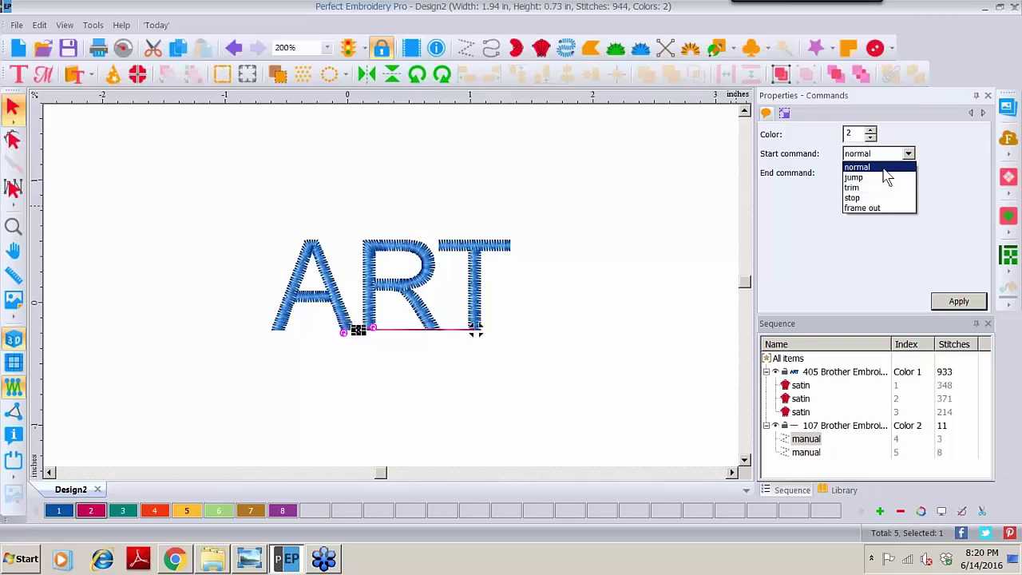
{"action": "left_click", "coordinate": [808, 463]}
{"action": "left_click", "coordinate": [803, 453]}
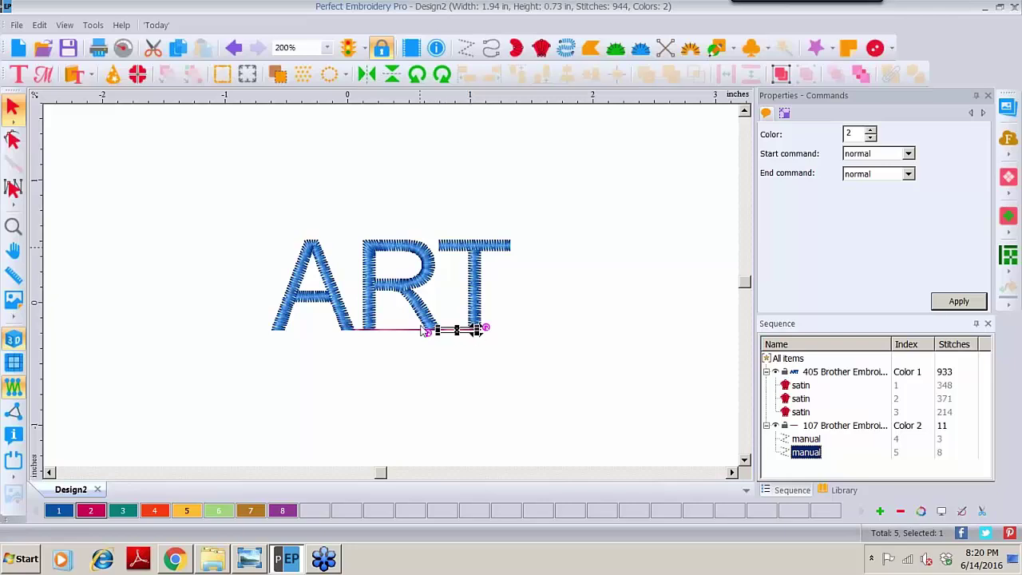
{"action": "left_click", "coordinate": [909, 153]}
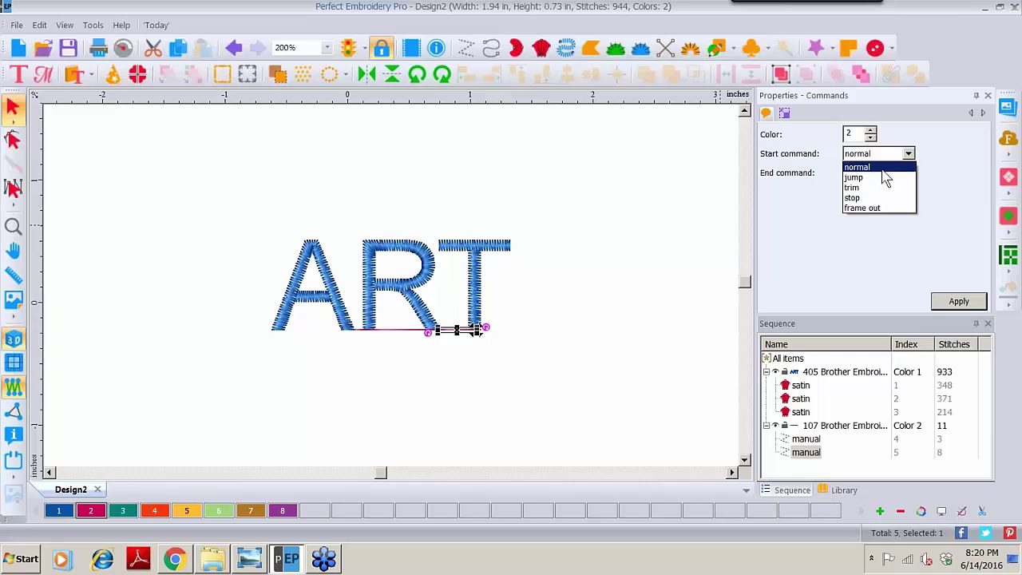
{"action": "left_click", "coordinate": [912, 153]}
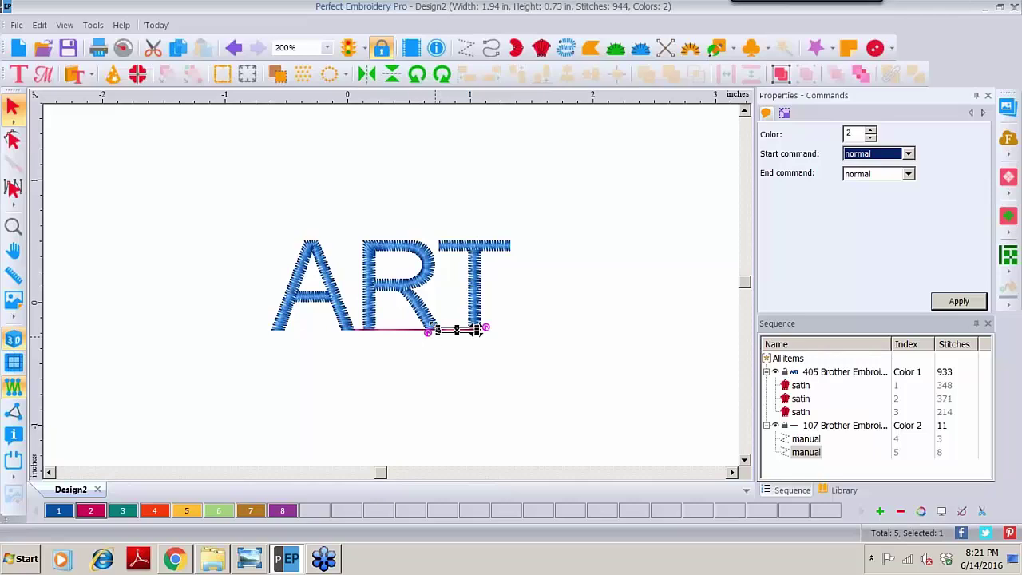
Try trim as the end command of the manual stitch joining R and T, and review its transform settings
{"action": "left_click", "coordinate": [909, 176]}
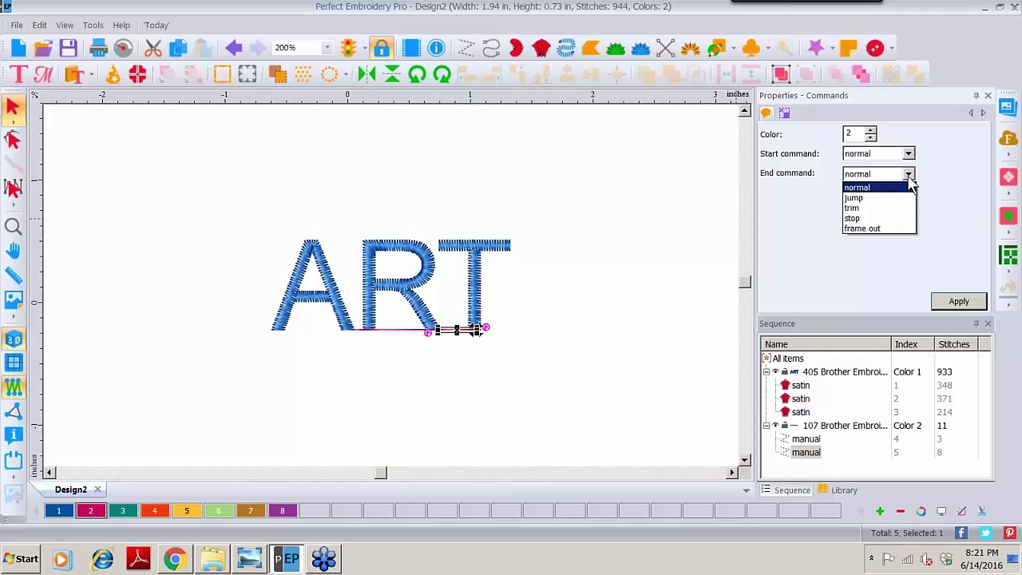
{"action": "left_click", "coordinate": [862, 208]}
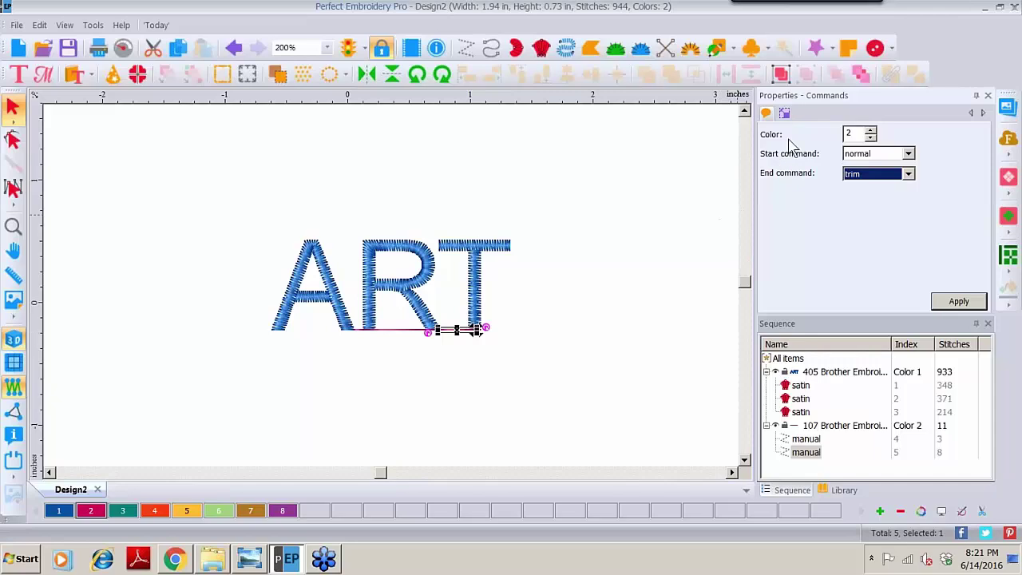
{"action": "left_click", "coordinate": [786, 113]}
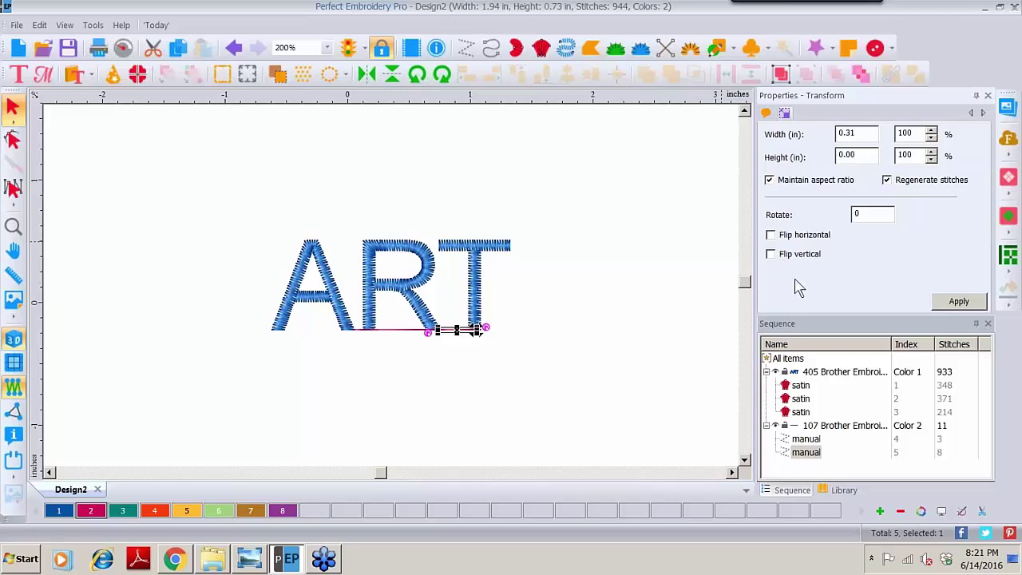
{"action": "left_click", "coordinate": [766, 112]}
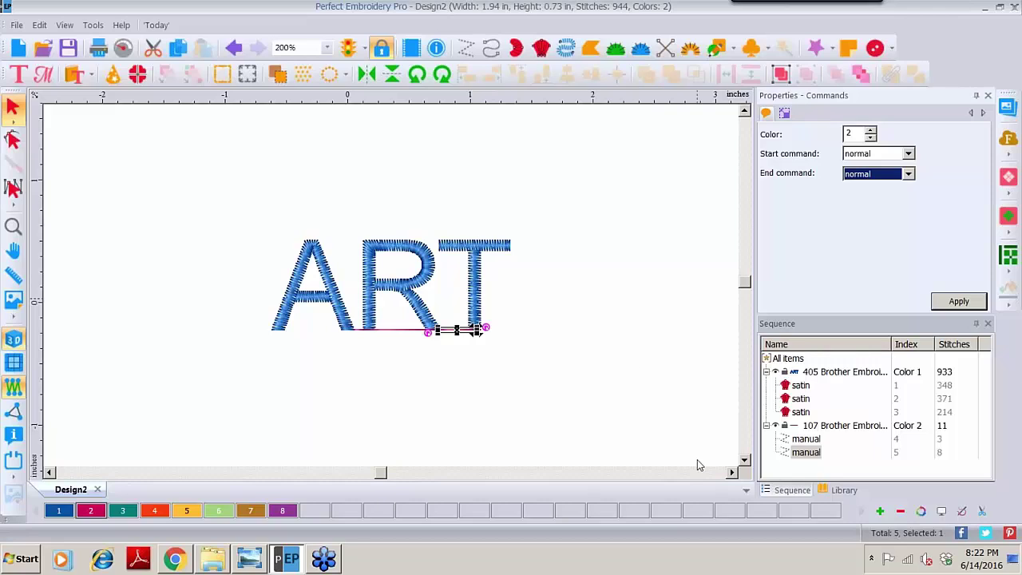
Open the design 0 Shading butterfly and carriage.c2s from the 0 June Manual Stitch folder on the C: drive
{"action": "left_click", "coordinate": [18, 49]}
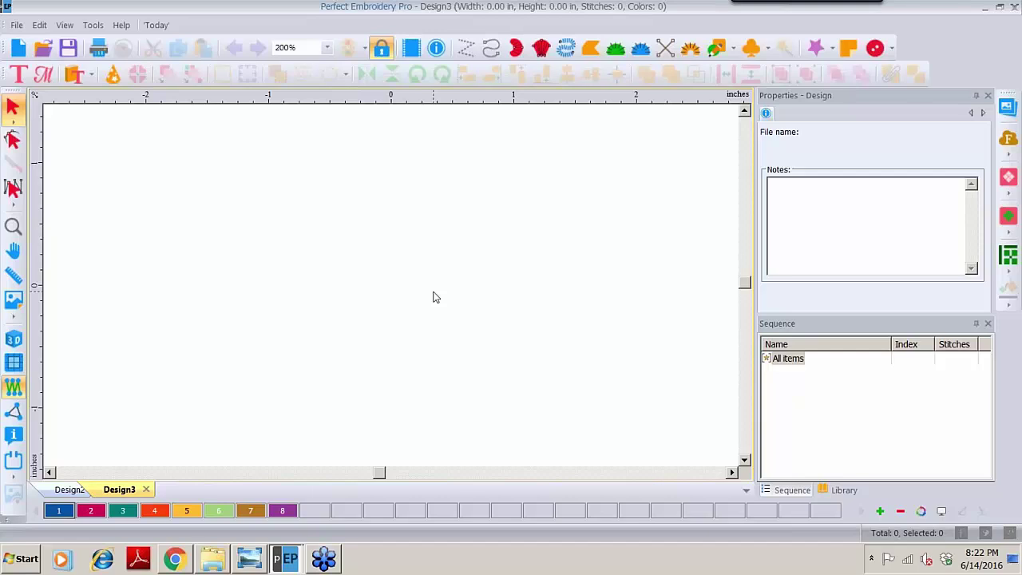
{"action": "left_click", "coordinate": [44, 48]}
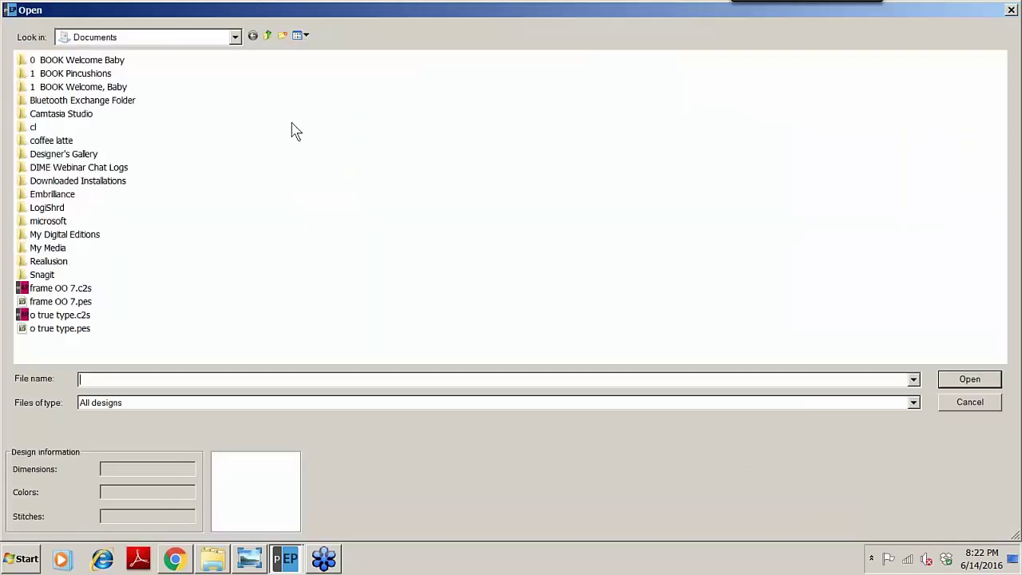
{"action": "left_click", "coordinate": [236, 39]}
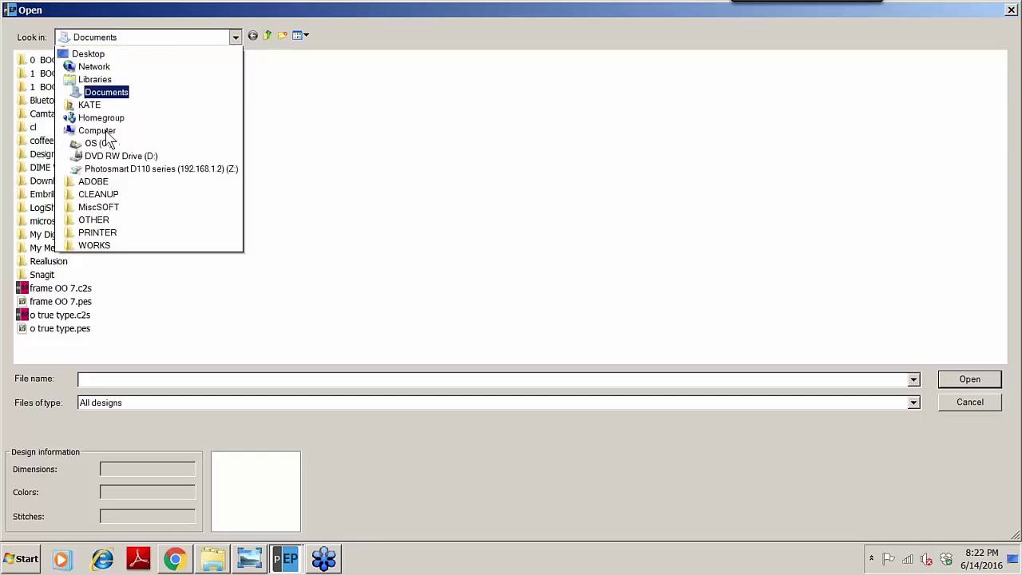
{"action": "left_click", "coordinate": [95, 155]}
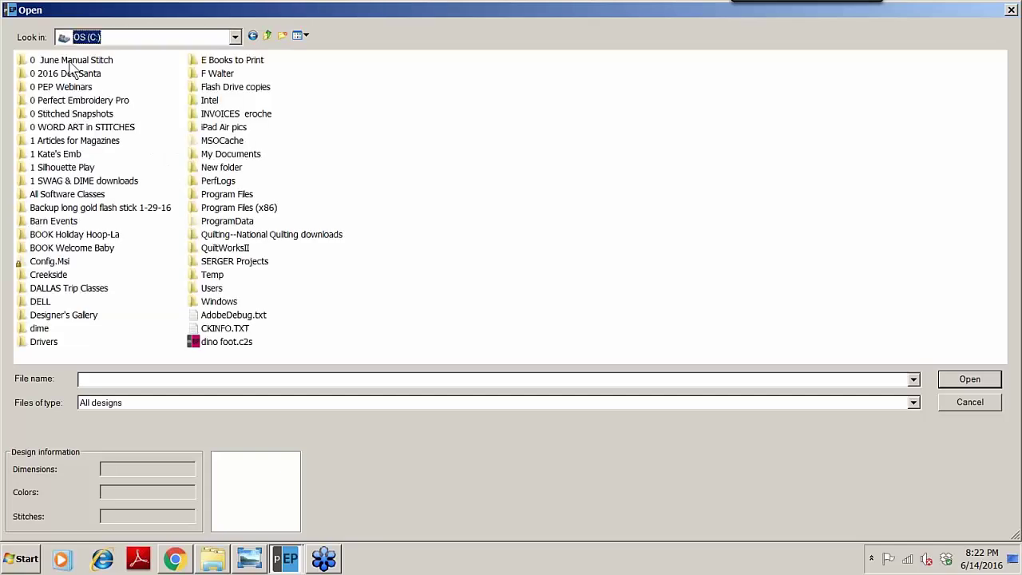
{"action": "double_click", "coordinate": [70, 59]}
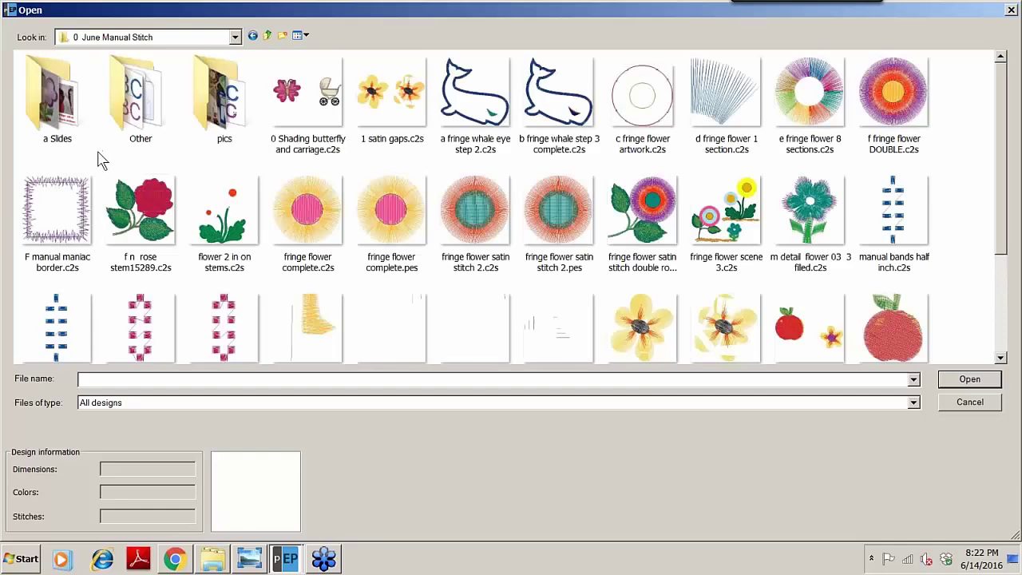
{"action": "left_click", "coordinate": [302, 112]}
{"action": "double_click", "coordinate": [301, 108]}
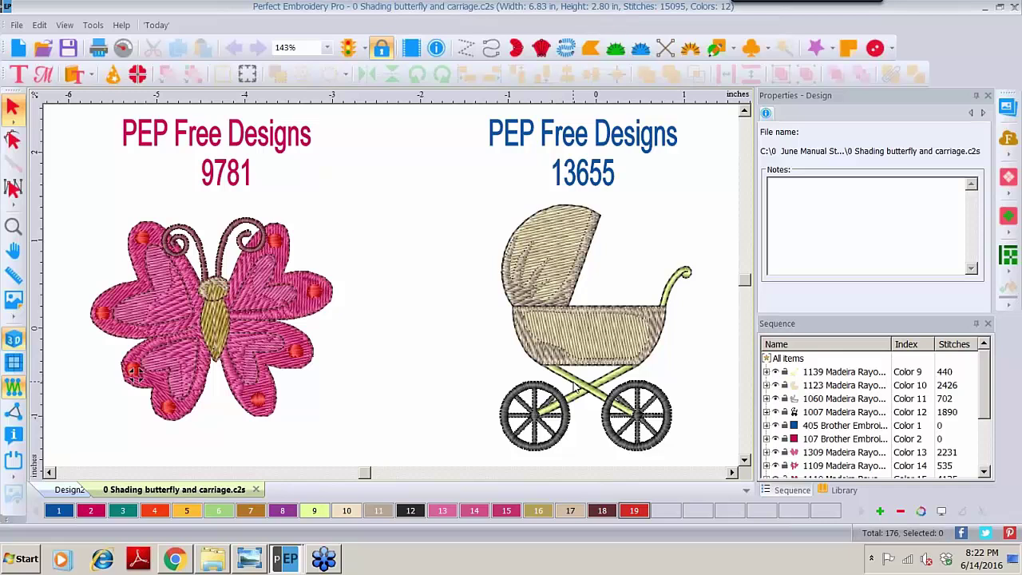
Recolor the carriage's Color 11 shading with Color 4 and the butterfly's Color 14 wing shading with Color 3
{"action": "left_click", "coordinate": [817, 399]}
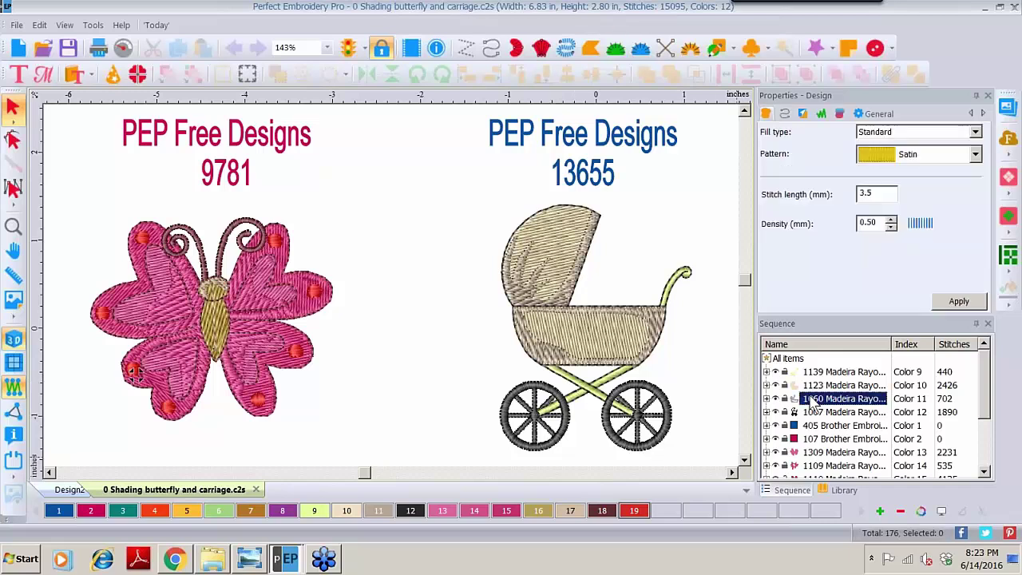
{"action": "left_click", "coordinate": [648, 317]}
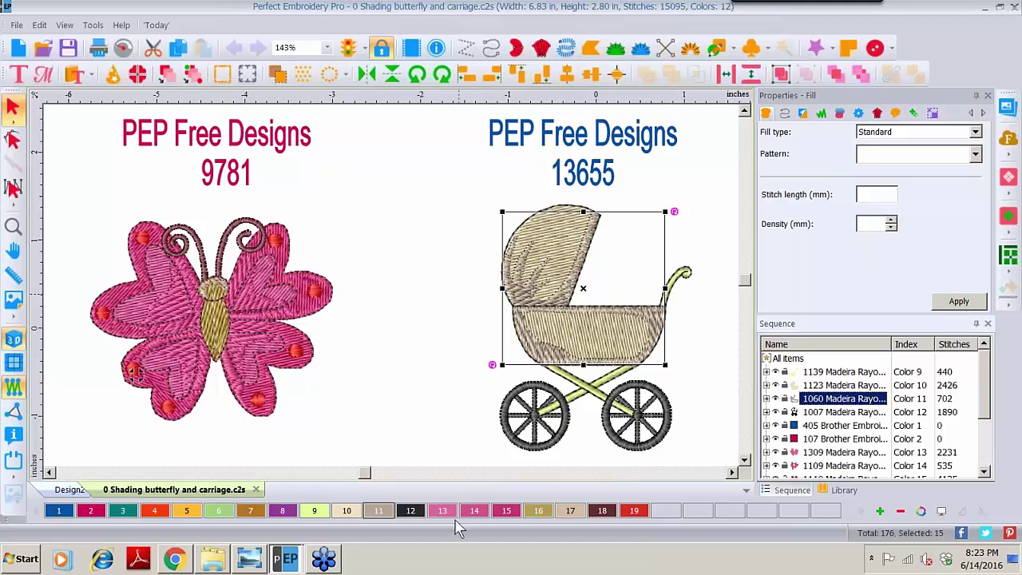
{"action": "double_click", "coordinate": [157, 518]}
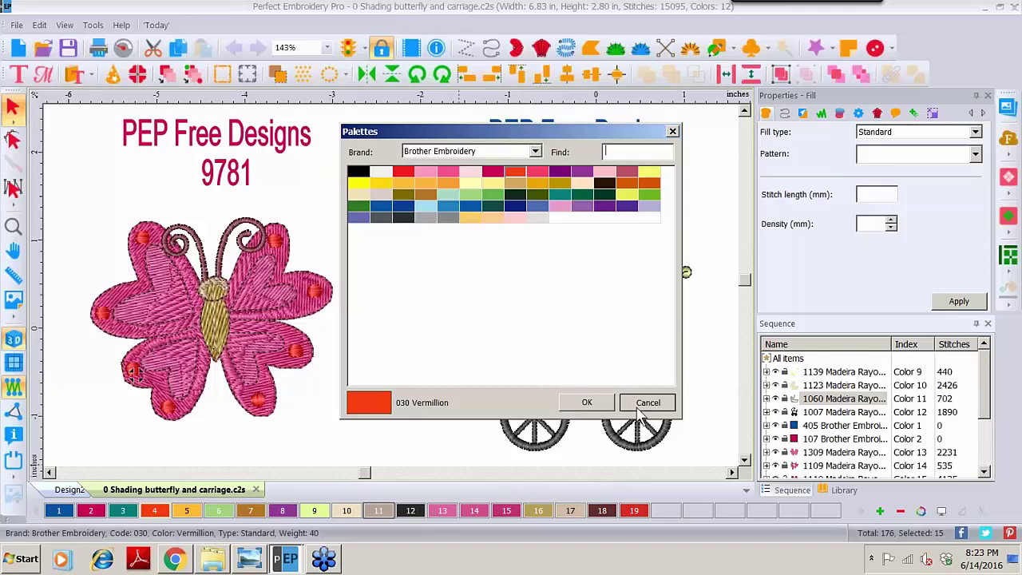
{"action": "left_click", "coordinate": [647, 403]}
{"action": "left_click", "coordinate": [155, 515]}
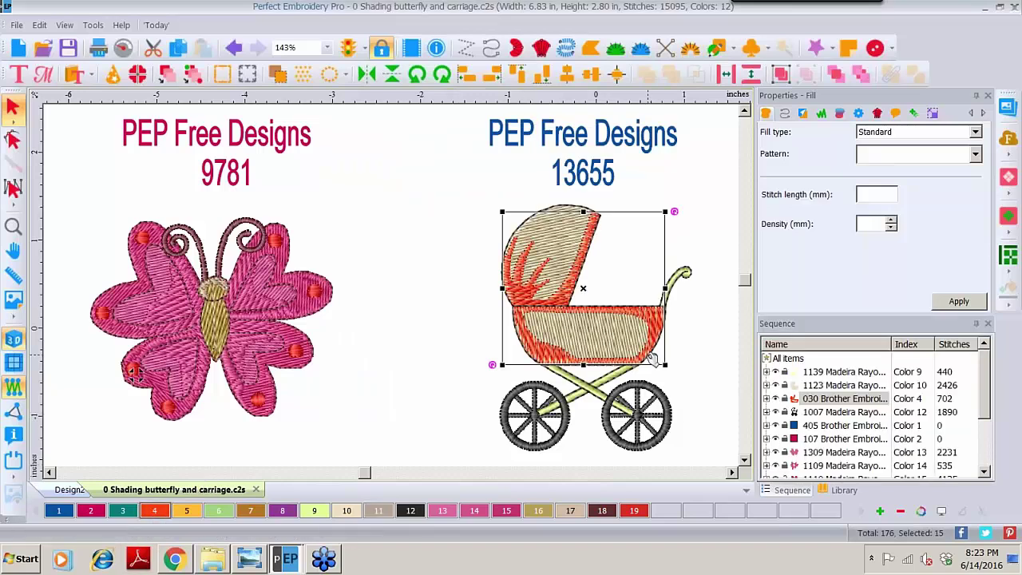
{"action": "left_click", "coordinate": [822, 466]}
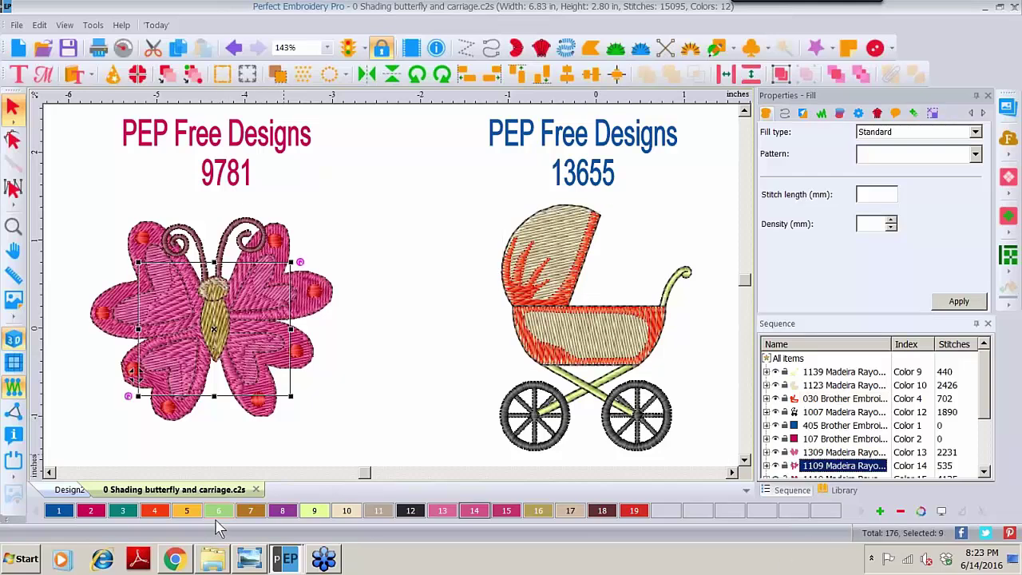
{"action": "left_click", "coordinate": [122, 511]}
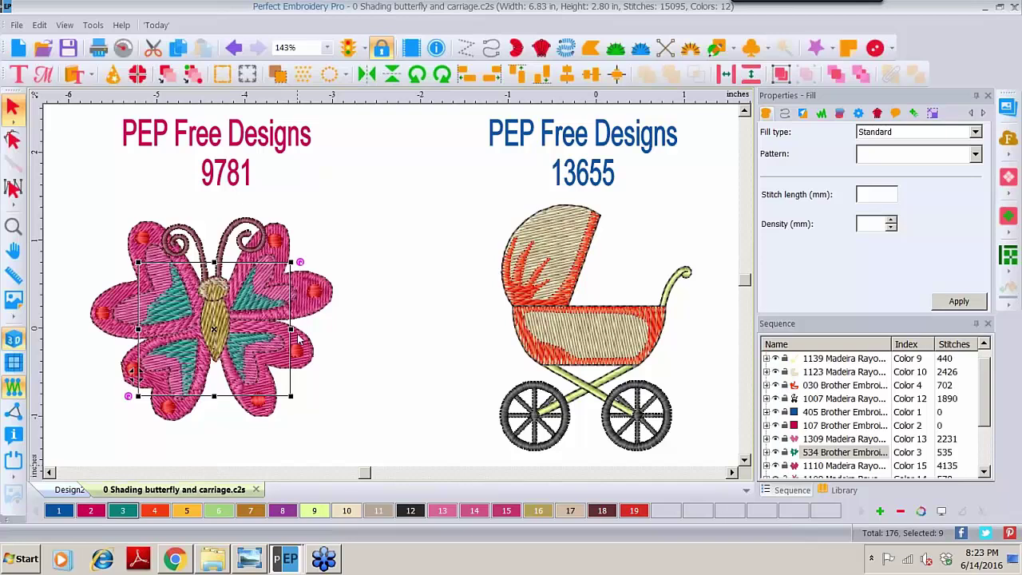
Examine the shading stitches along the edges of the carriage's body and hood at 573% zoom
{"action": "left_click", "coordinate": [13, 228]}
{"action": "left_click", "coordinate": [473, 306]}
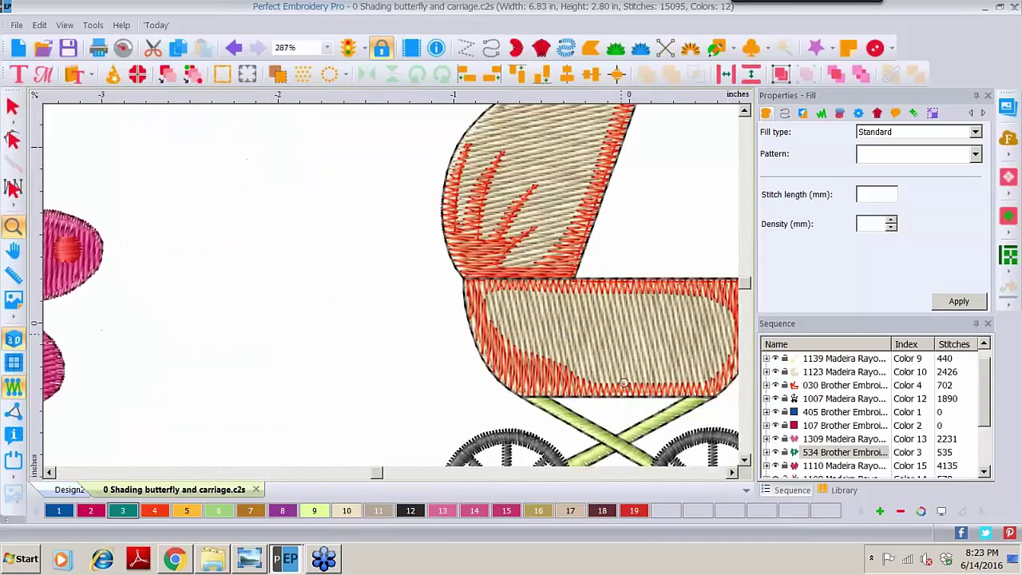
{"action": "left_click", "coordinate": [623, 385]}
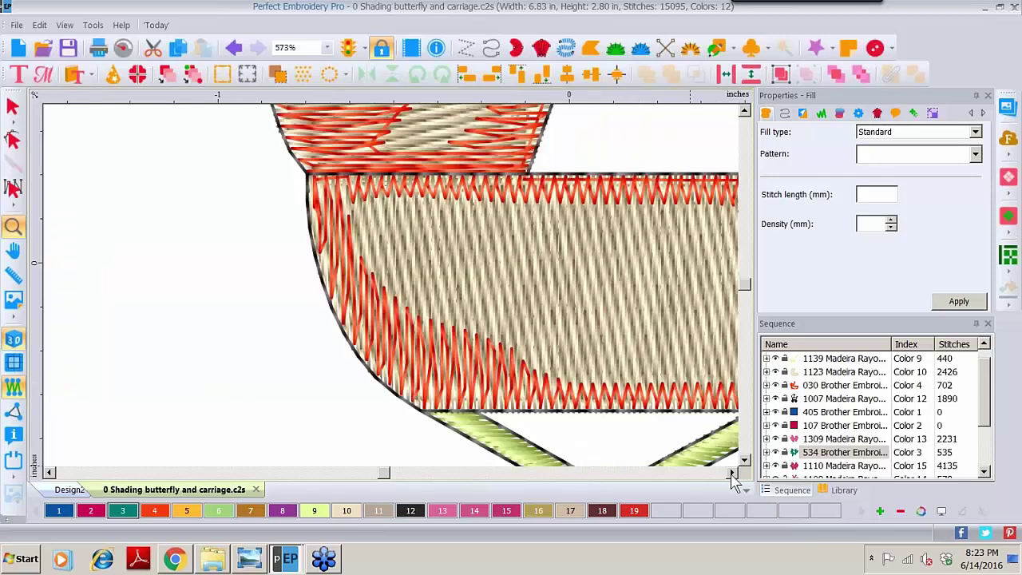
{"action": "left_click", "coordinate": [733, 472]}
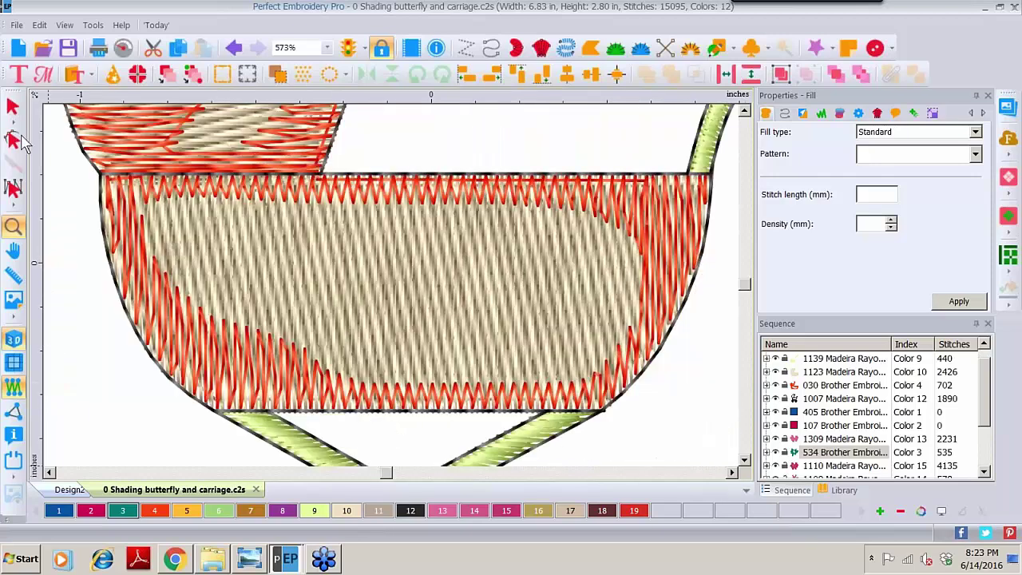
{"action": "left_click", "coordinate": [12, 108]}
{"action": "left_click", "coordinate": [131, 200]}
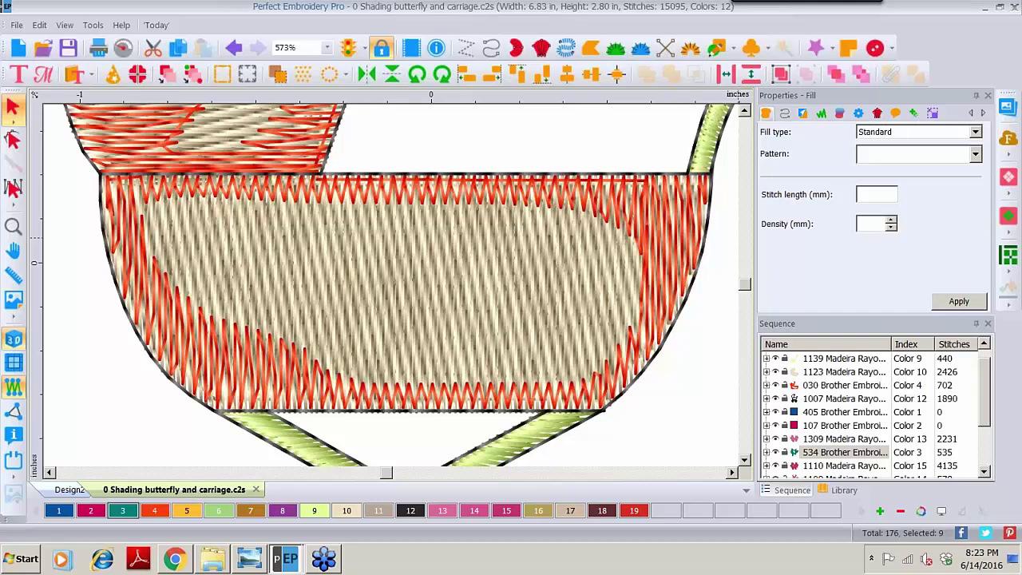
{"action": "left_click", "coordinate": [745, 113]}
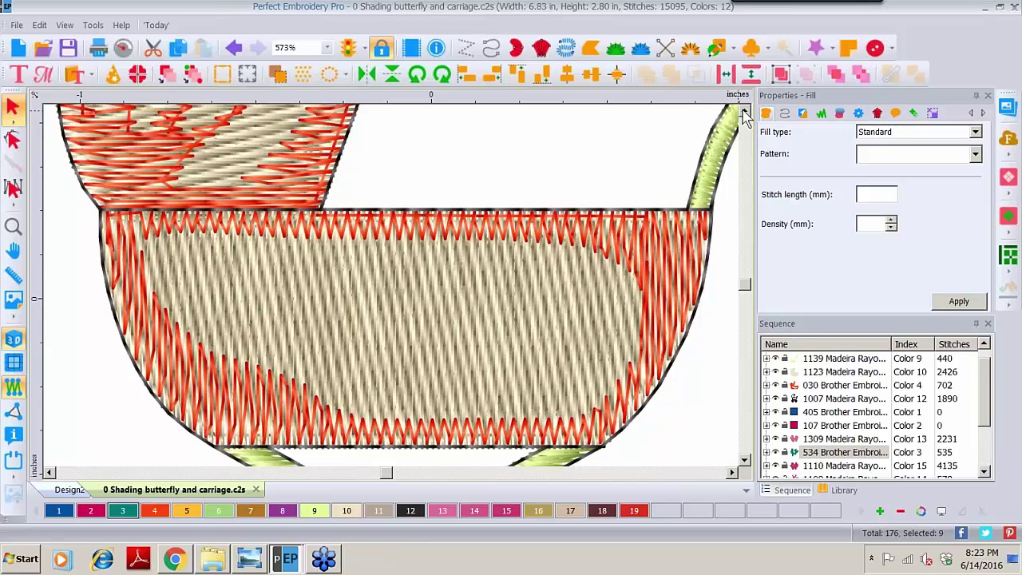
{"action": "left_click", "coordinate": [746, 113]}
{"action": "left_click", "coordinate": [745, 114]}
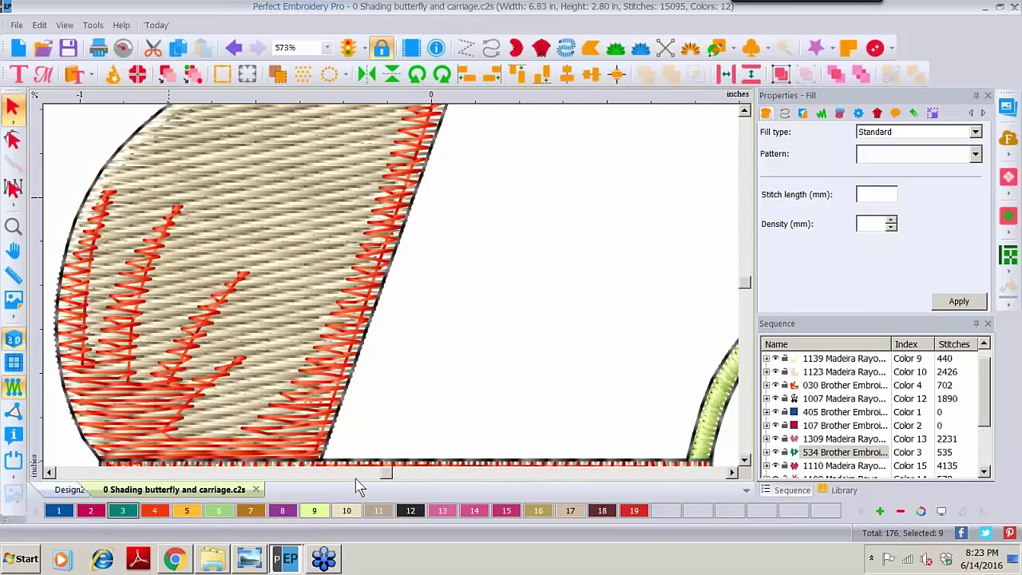
Examine the shading stitches on the butterfly's inner wings up close, then return to the whole design
{"action": "left_click", "coordinate": [49, 472]}
{"action": "left_click", "coordinate": [49, 473]}
{"action": "left_click", "coordinate": [50, 473]}
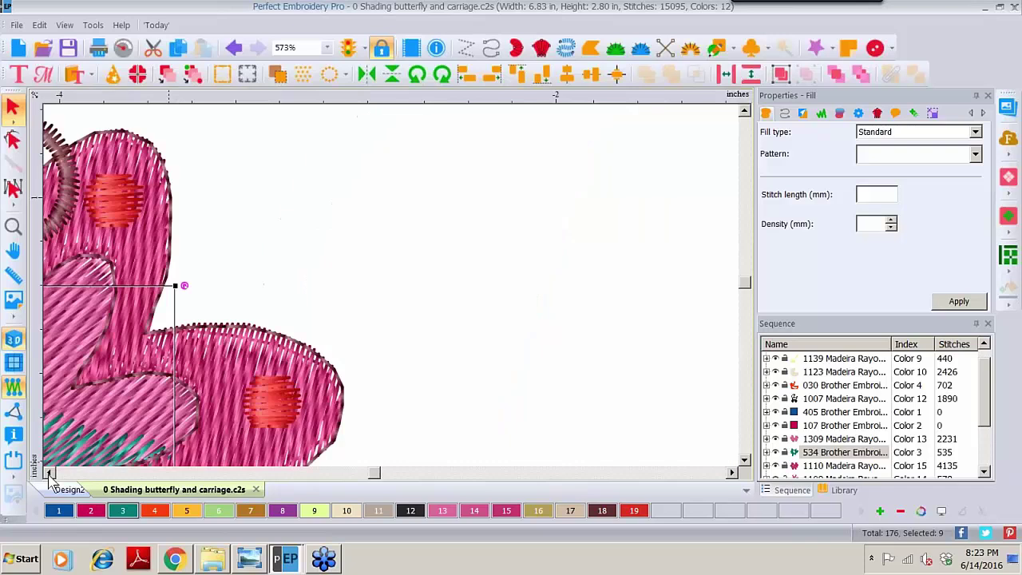
{"action": "left_click", "coordinate": [49, 473]}
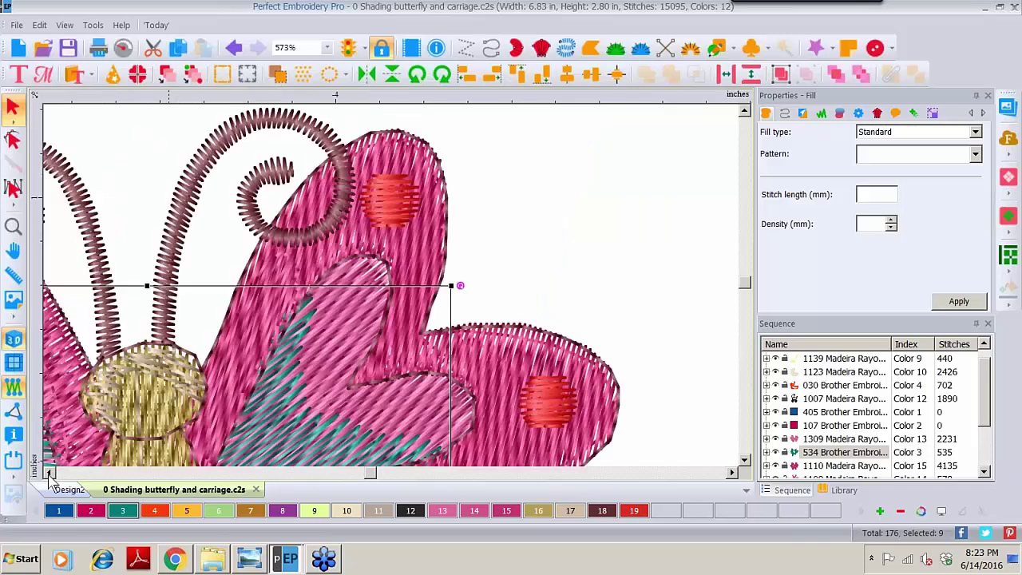
{"action": "left_click", "coordinate": [50, 473]}
{"action": "left_click", "coordinate": [749, 462]}
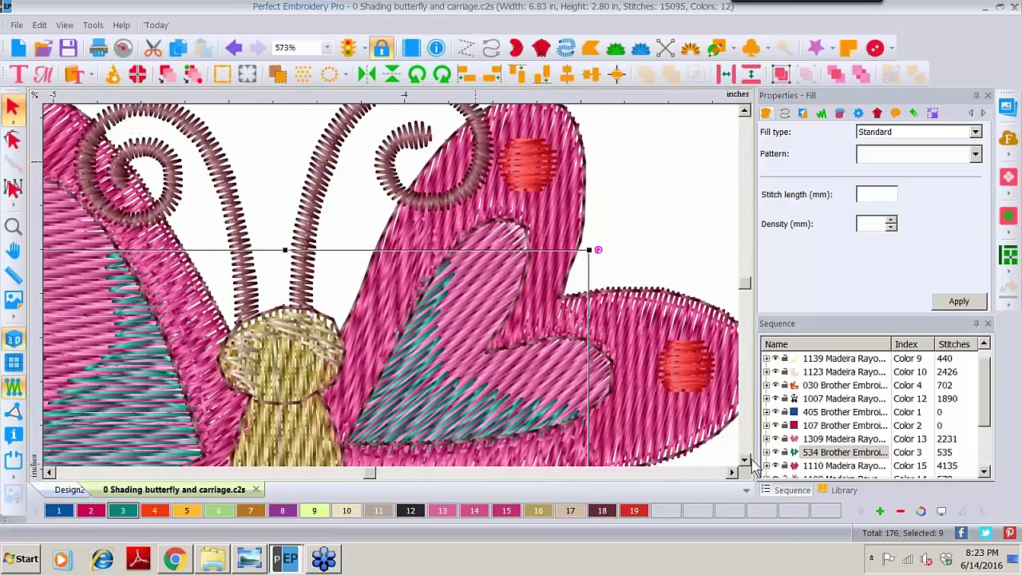
{"action": "left_click", "coordinate": [749, 461]}
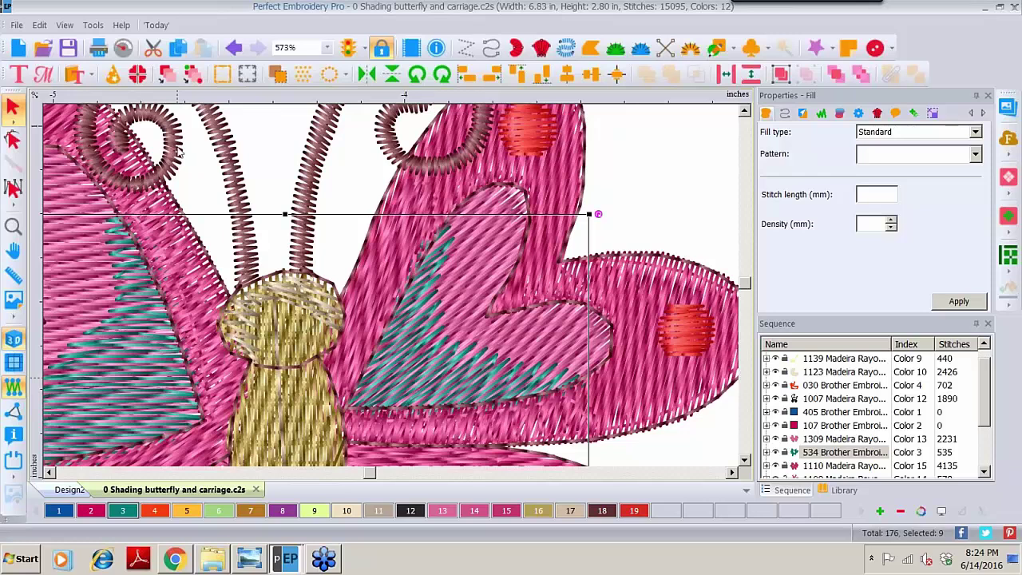
{"action": "left_click", "coordinate": [14, 226]}
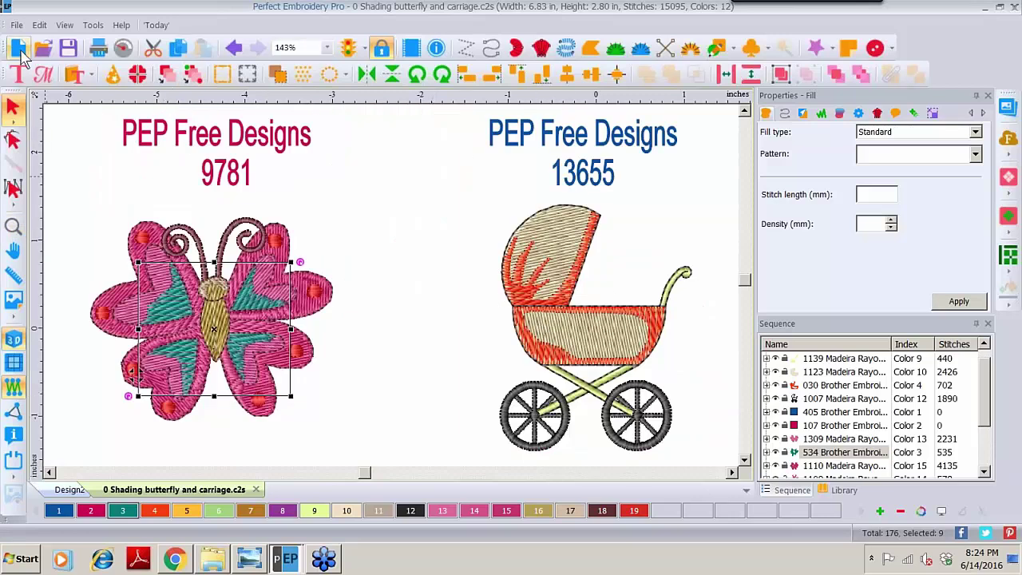
Start a new design and place the Apple01 symbol in its upper left area, about 1.48 in wide and 1.71 in high
{"action": "left_click", "coordinate": [70, 490]}
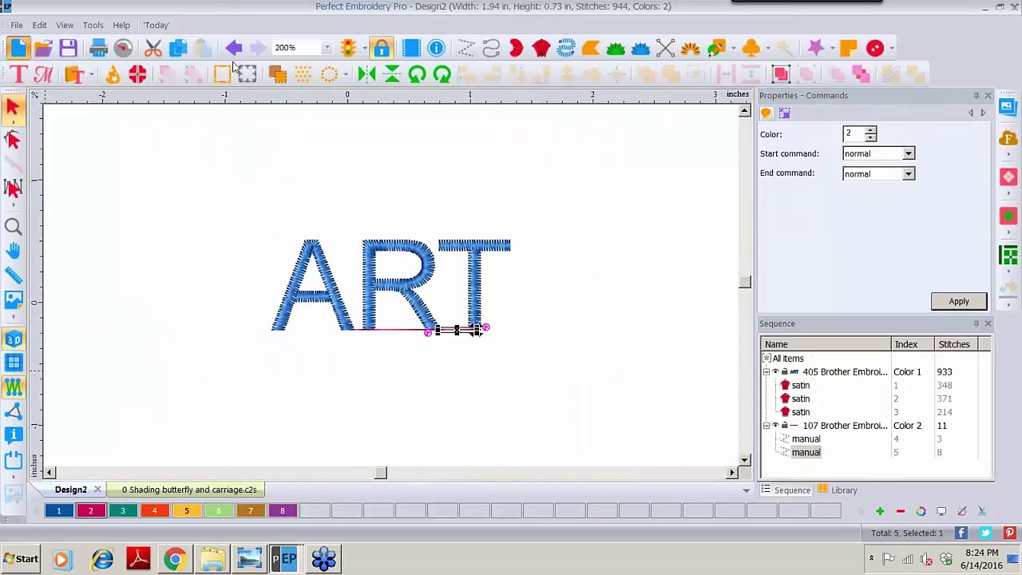
{"action": "key", "text": "ctrl+n"}
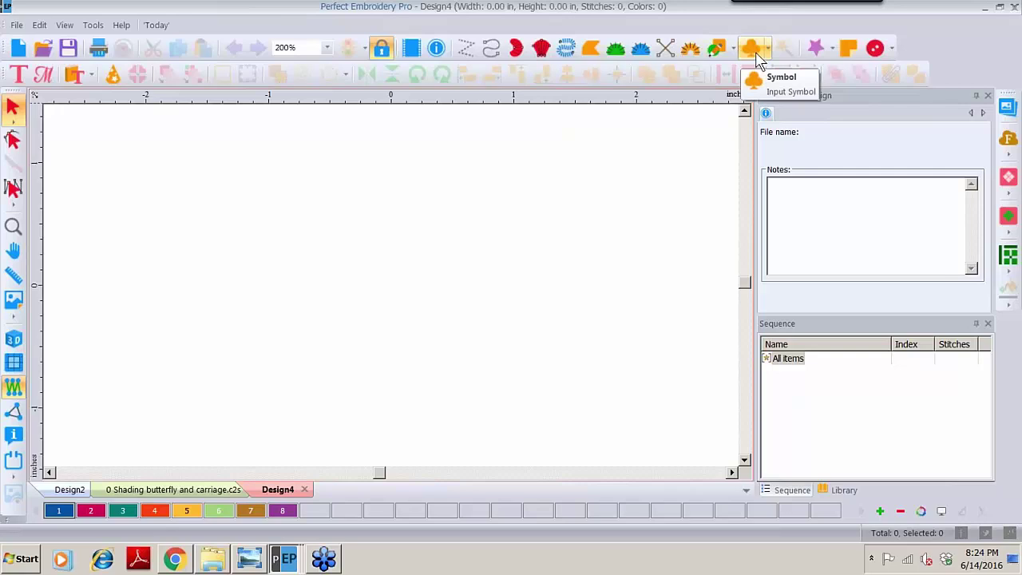
{"action": "left_click", "coordinate": [759, 60]}
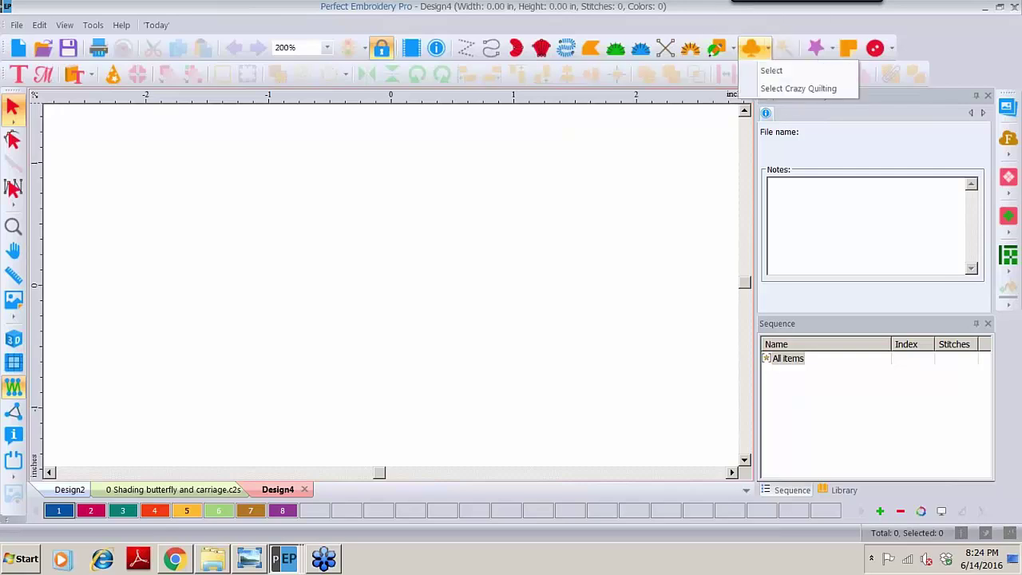
{"action": "left_click", "coordinate": [771, 74]}
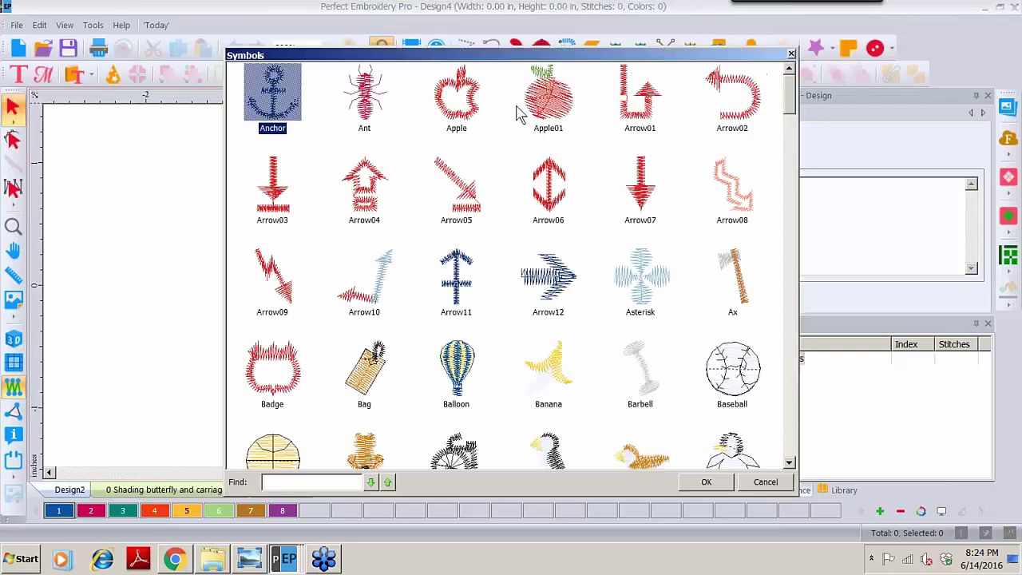
{"action": "double_click", "coordinate": [564, 112]}
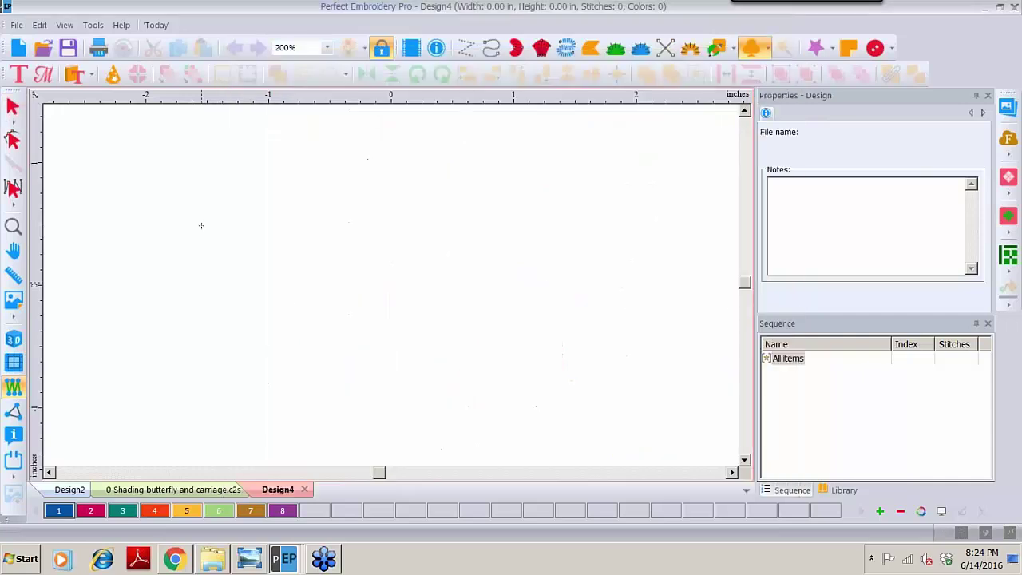
{"action": "left_click_drag", "start_coordinate": [105, 229], "coordinate": [300, 228]}
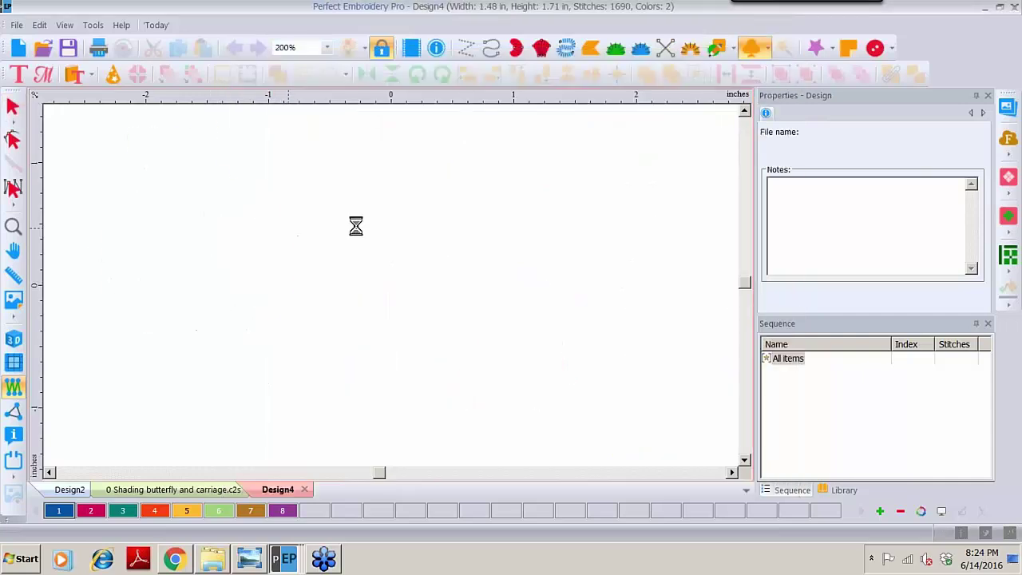
Place a yellow five-petal flower symbol with a red center, about 0.85 in wide, to the right of the apple
{"action": "left_click", "coordinate": [766, 50]}
{"action": "left_click", "coordinate": [772, 72]}
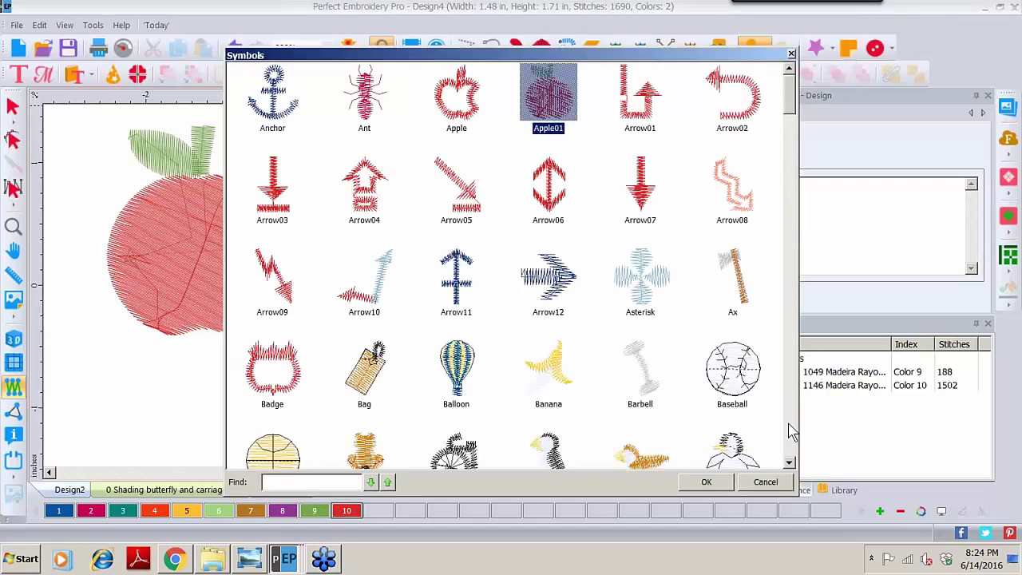
{"action": "left_click", "coordinate": [791, 431]}
{"action": "scroll", "coordinate": [790, 427], "scroll_direction": "down", "scroll_amount": 14}
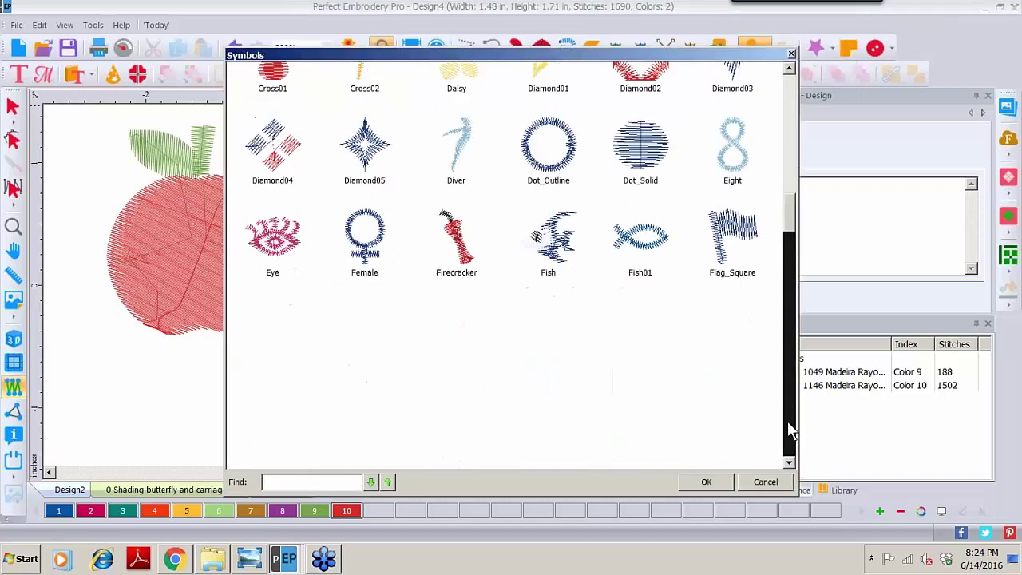
{"action": "double_click", "coordinate": [557, 266]}
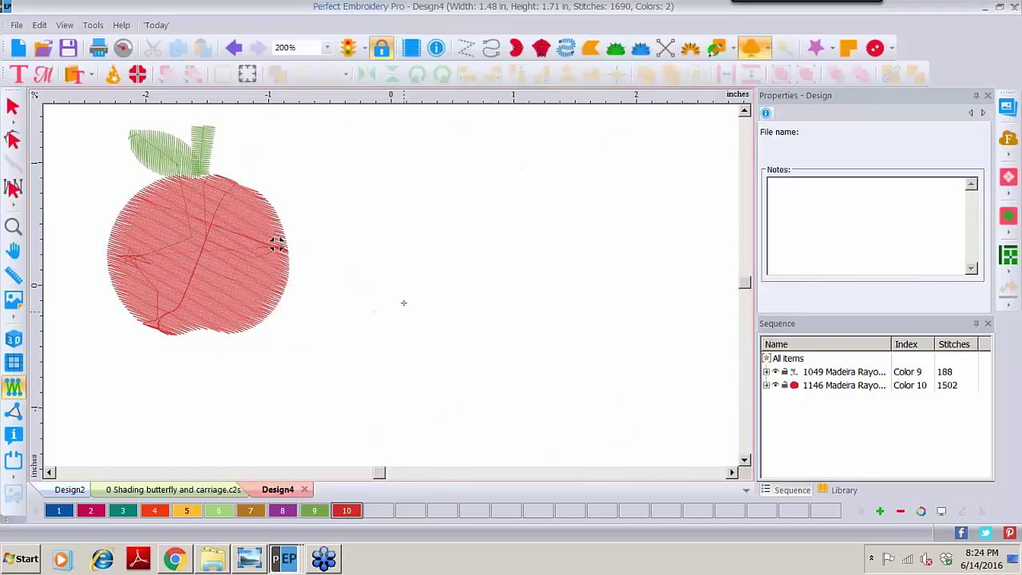
{"action": "left_click_drag", "start_coordinate": [403, 303], "coordinate": [499, 314]}
{"action": "key", "text": "Return"}
Show the design in 3D and enlarge the flower to 400% to view its petal stitches
{"action": "left_click", "coordinate": [14, 340]}
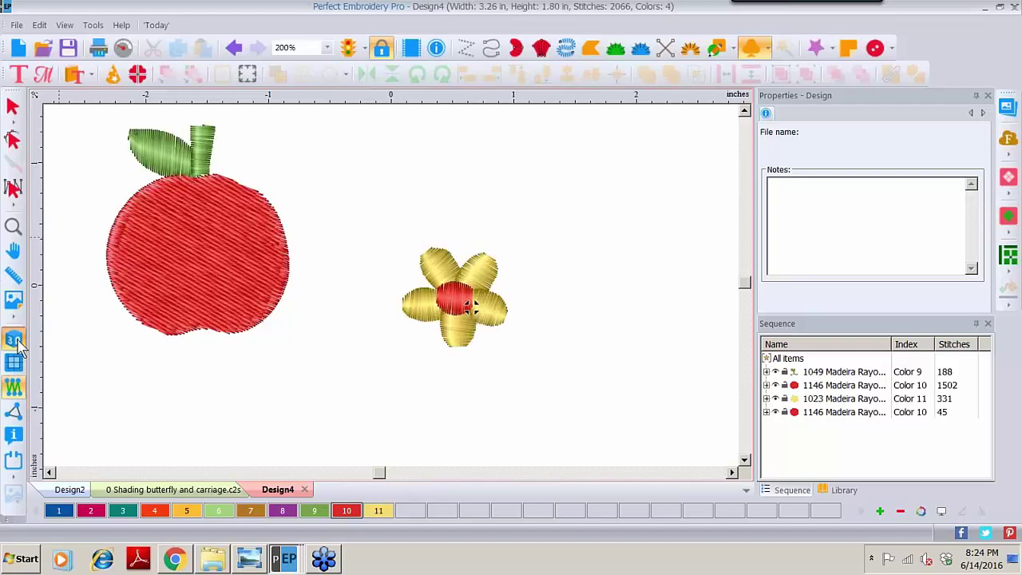
{"action": "left_click", "coordinate": [14, 228]}
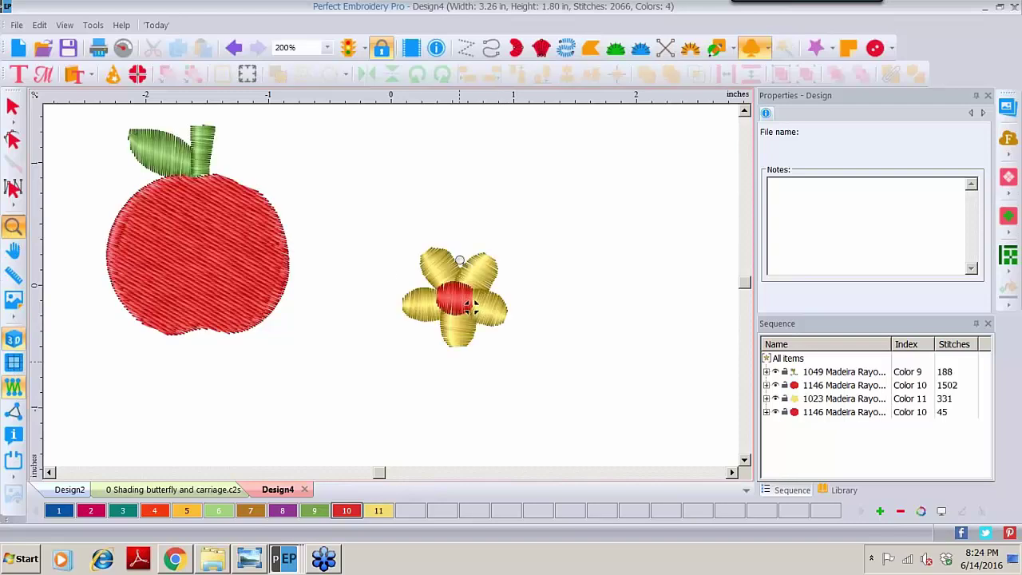
{"action": "left_click", "coordinate": [466, 306]}
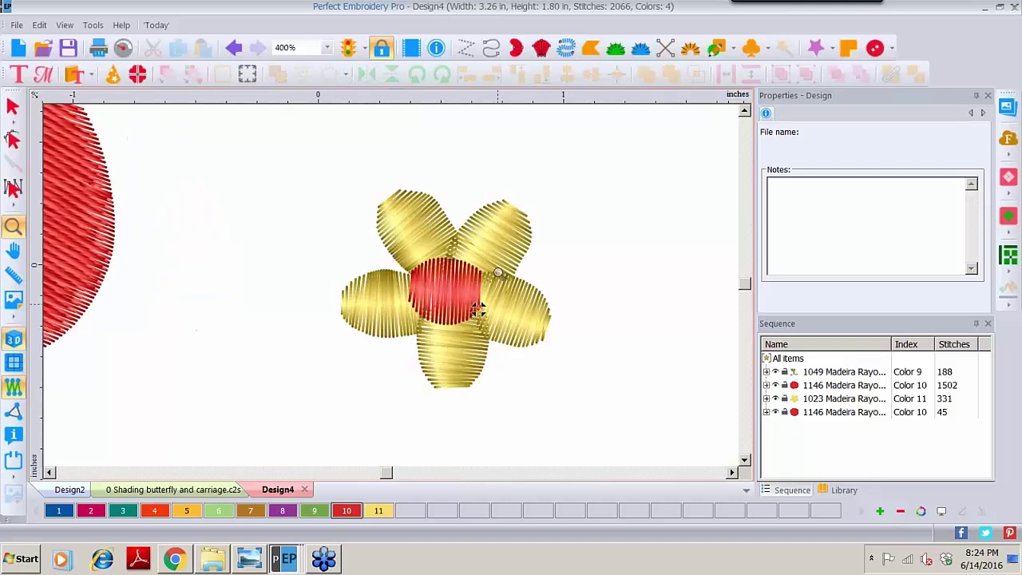
Digitize a fan of purple (color 8) manual stitches from the red center into the flower's upper-left petal, with stitches up to about 0.19 in long
{"action": "left_click", "coordinate": [478, 310]}
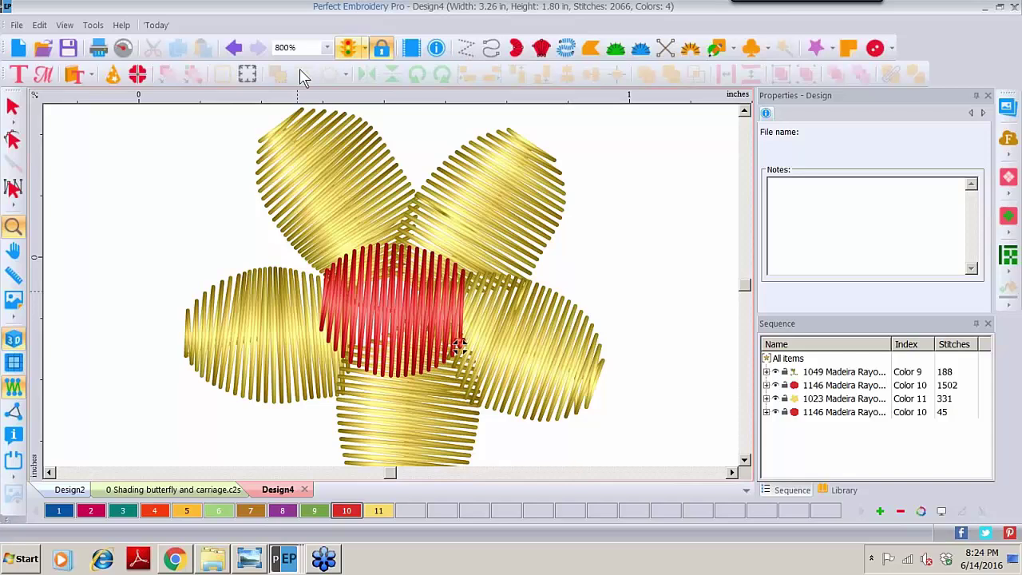
{"action": "left_click", "coordinate": [467, 49]}
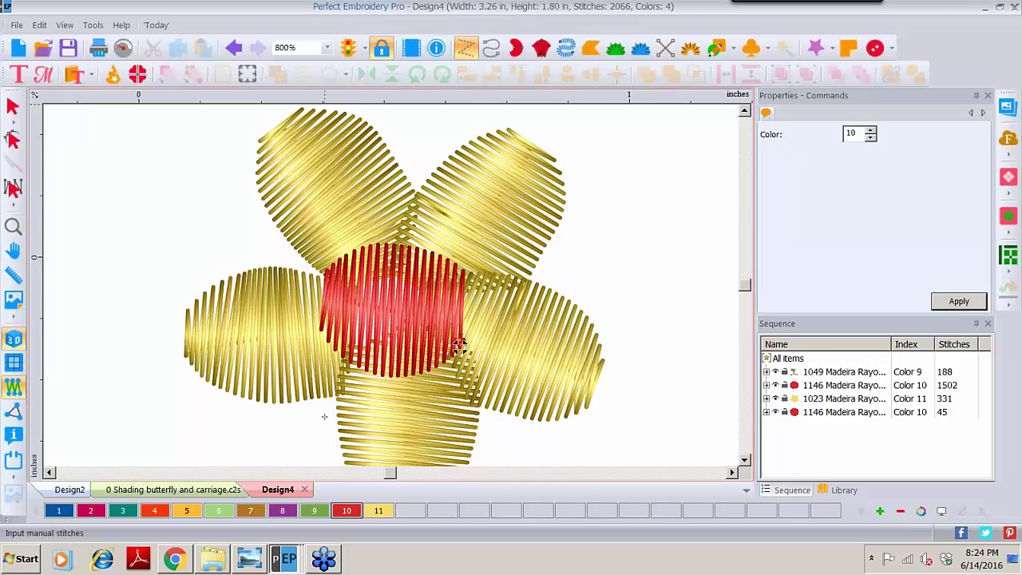
{"action": "left_click", "coordinate": [285, 512]}
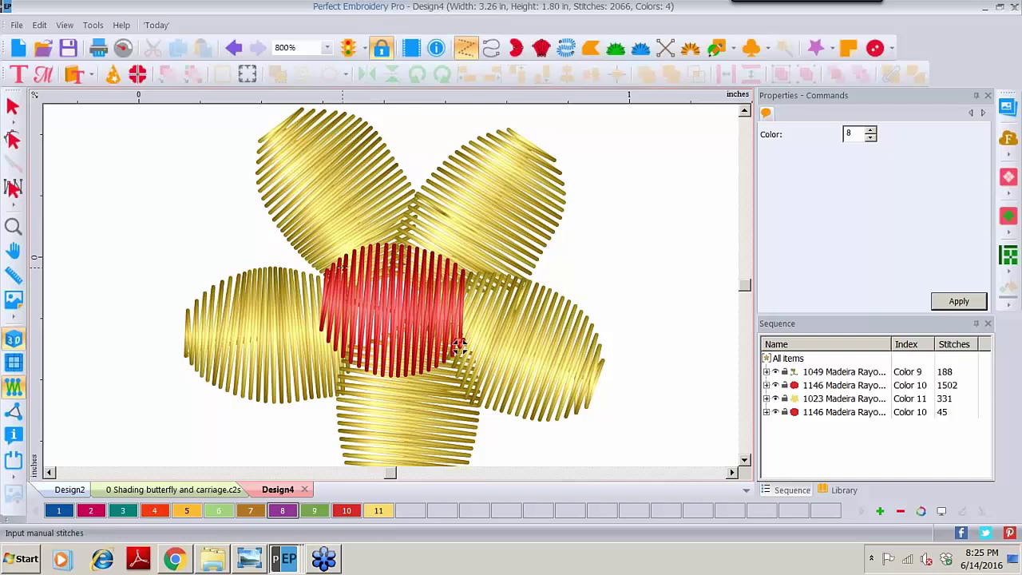
{"action": "left_click", "coordinate": [342, 268]}
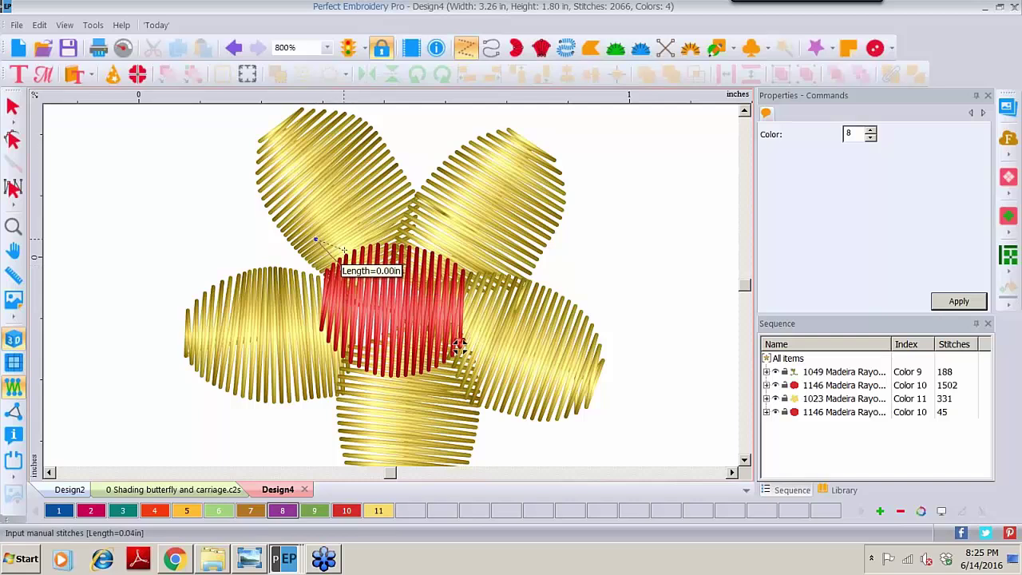
{"action": "left_click", "coordinate": [315, 239]}
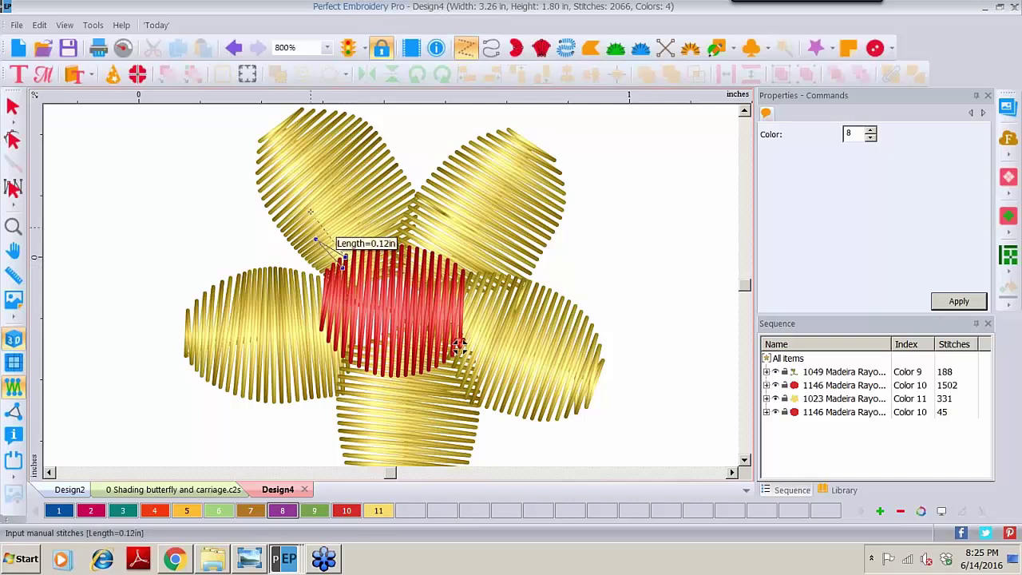
{"action": "left_click", "coordinate": [303, 213]}
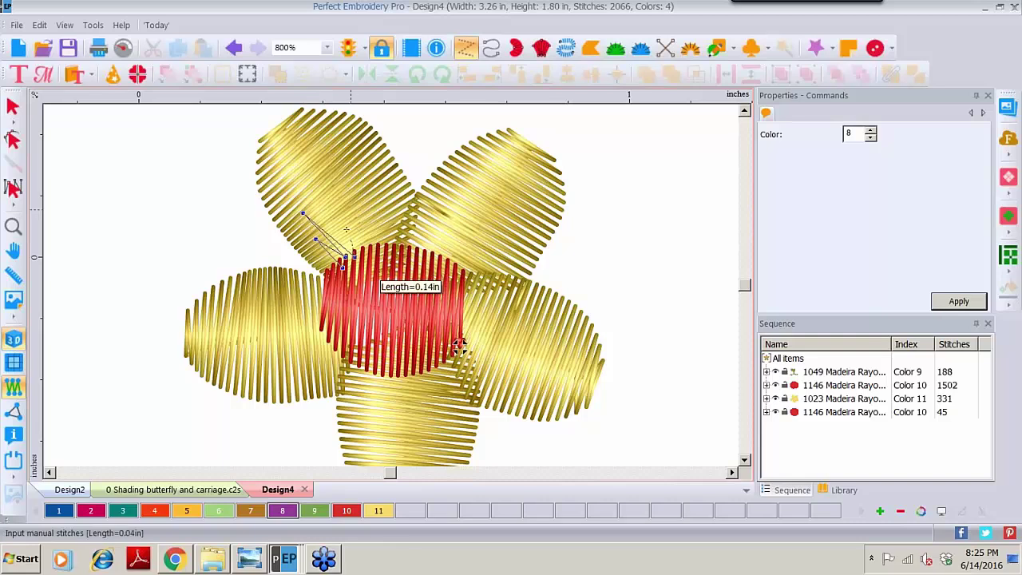
{"action": "left_click", "coordinate": [304, 187]}
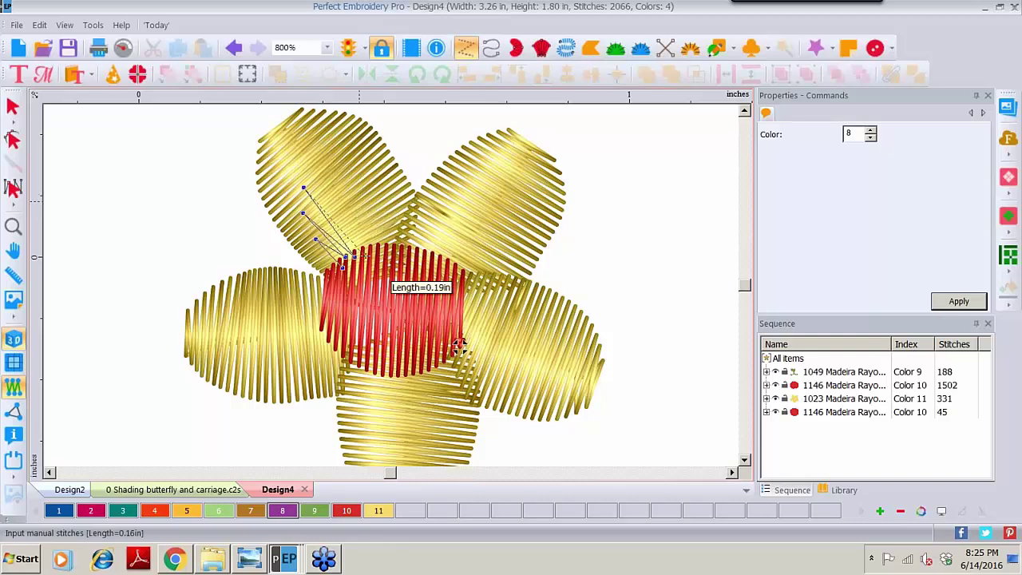
{"action": "left_click", "coordinate": [305, 158]}
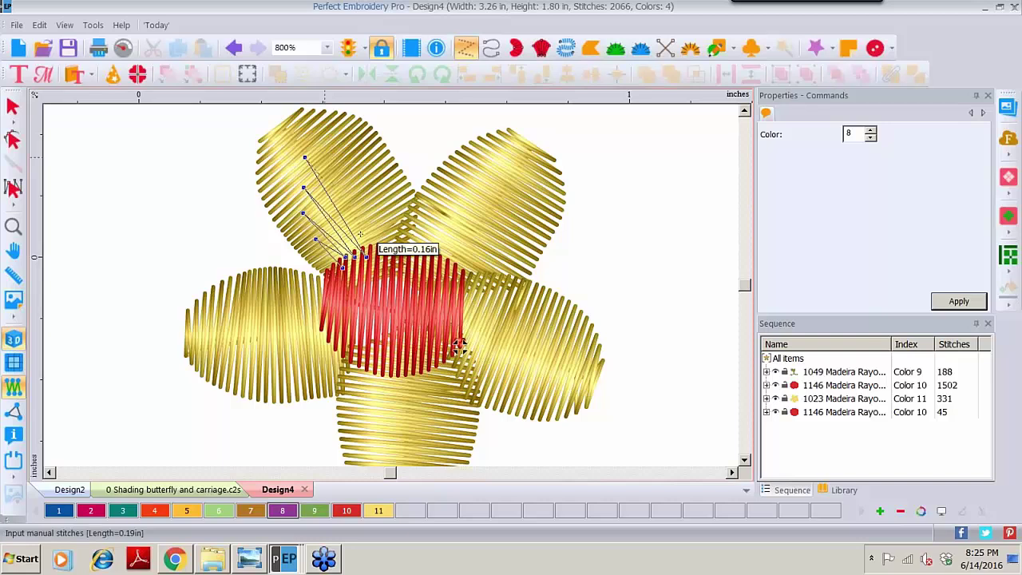
{"action": "left_click", "coordinate": [339, 180]}
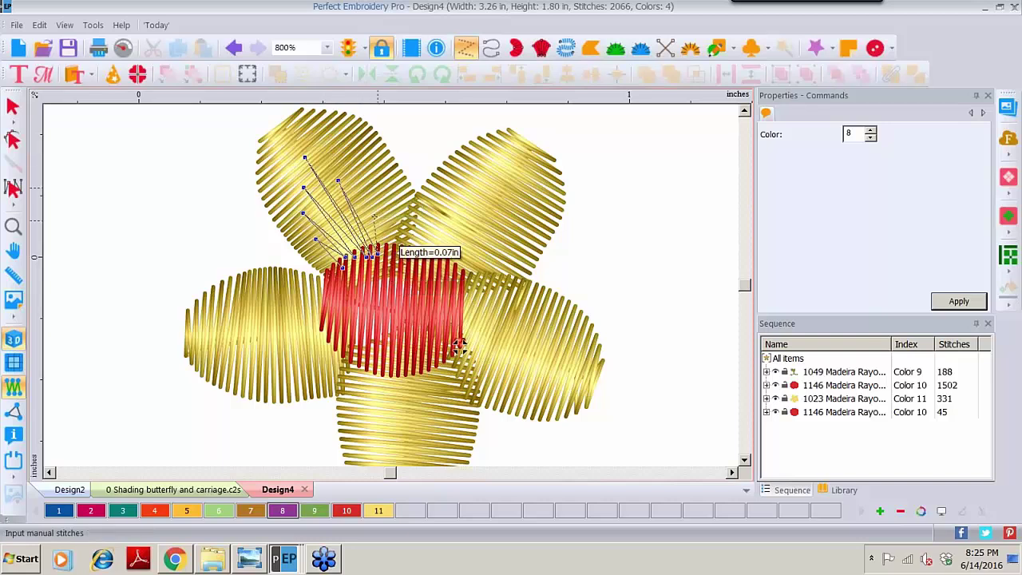
{"action": "left_click", "coordinate": [377, 253]}
{"action": "left_click", "coordinate": [361, 184]}
{"action": "left_click", "coordinate": [380, 252]}
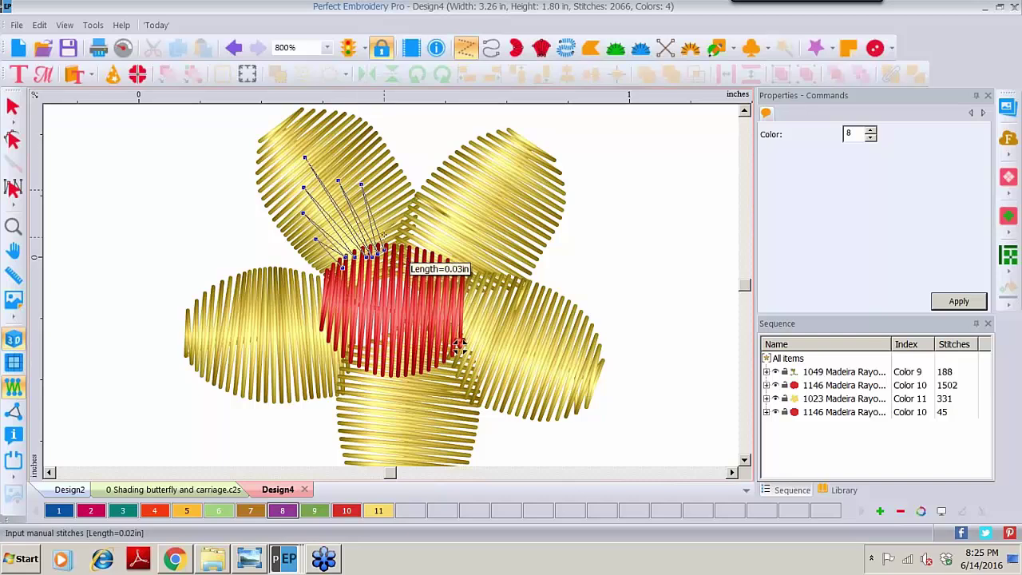
{"action": "left_click", "coordinate": [380, 200]}
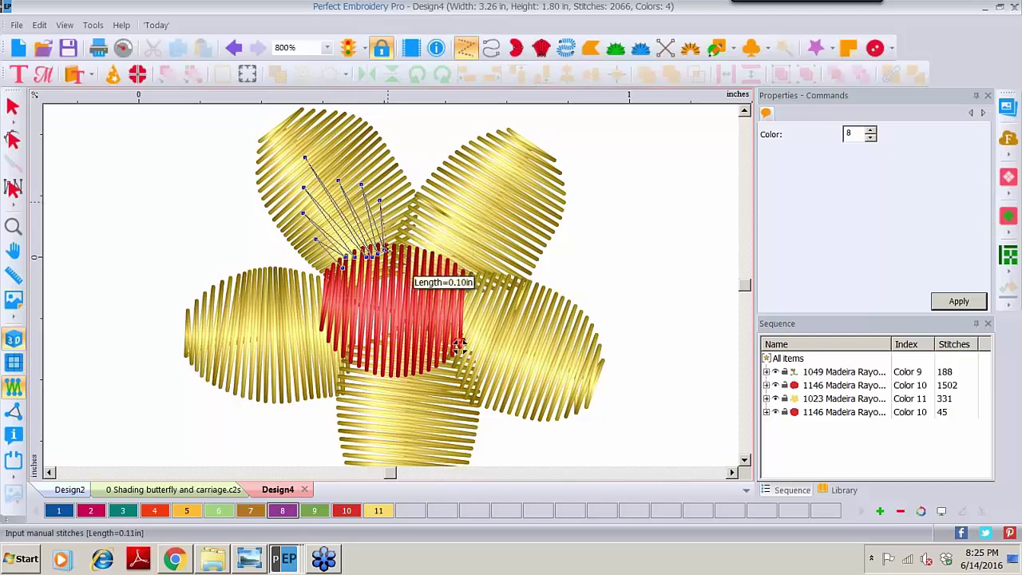
{"action": "left_click", "coordinate": [391, 253]}
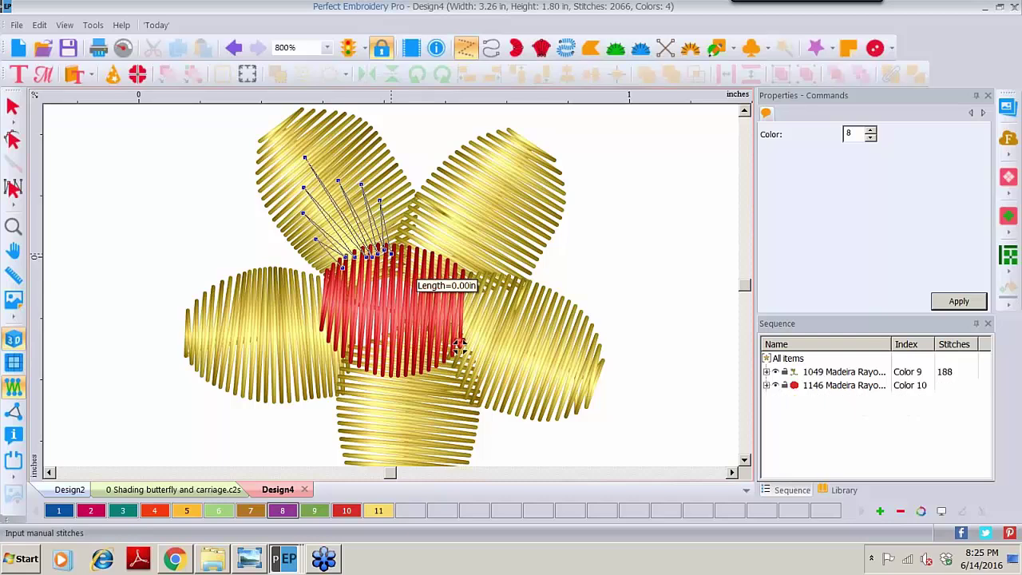
{"action": "key", "text": "Return"}
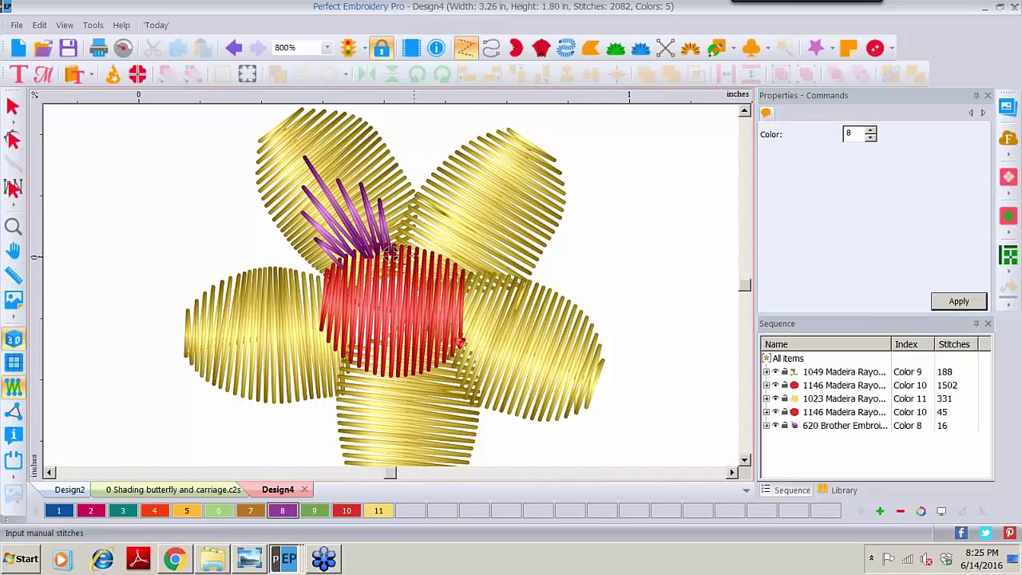
Add a matching fan of purple manual stitches of varying length from the red center into the flower's upper-right petal
{"action": "left_click", "coordinate": [415, 256]}
{"action": "left_click", "coordinate": [430, 220]}
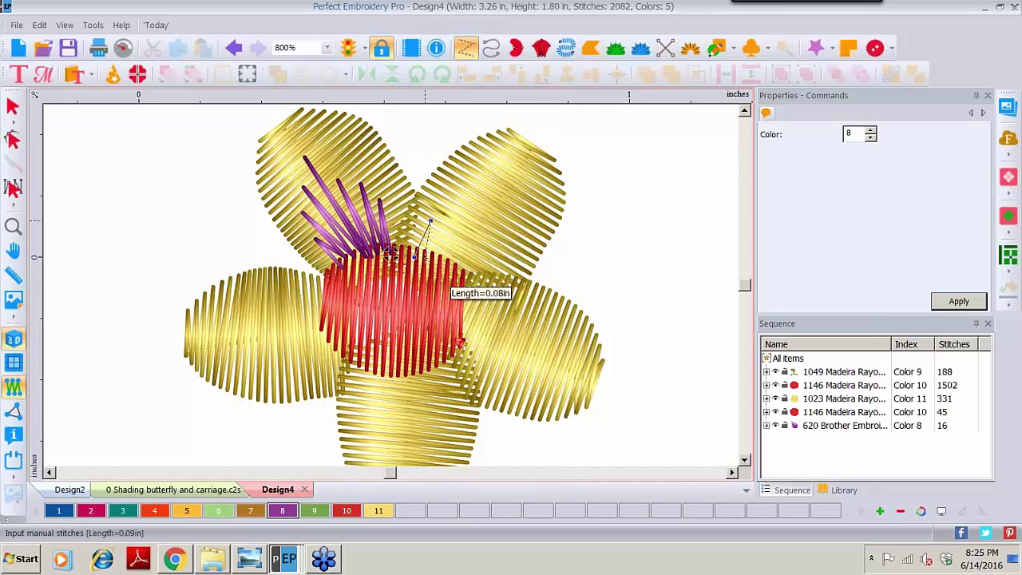
{"action": "left_click", "coordinate": [424, 256]}
{"action": "left_click", "coordinate": [464, 202]}
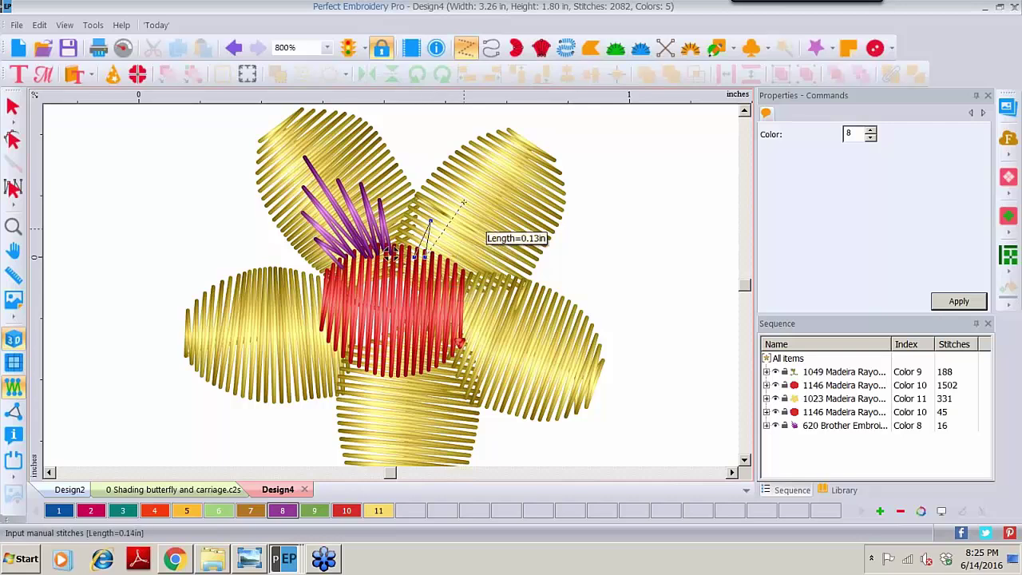
{"action": "left_click", "coordinate": [437, 262]}
{"action": "left_click", "coordinate": [500, 175]}
{"action": "left_click", "coordinate": [443, 264]}
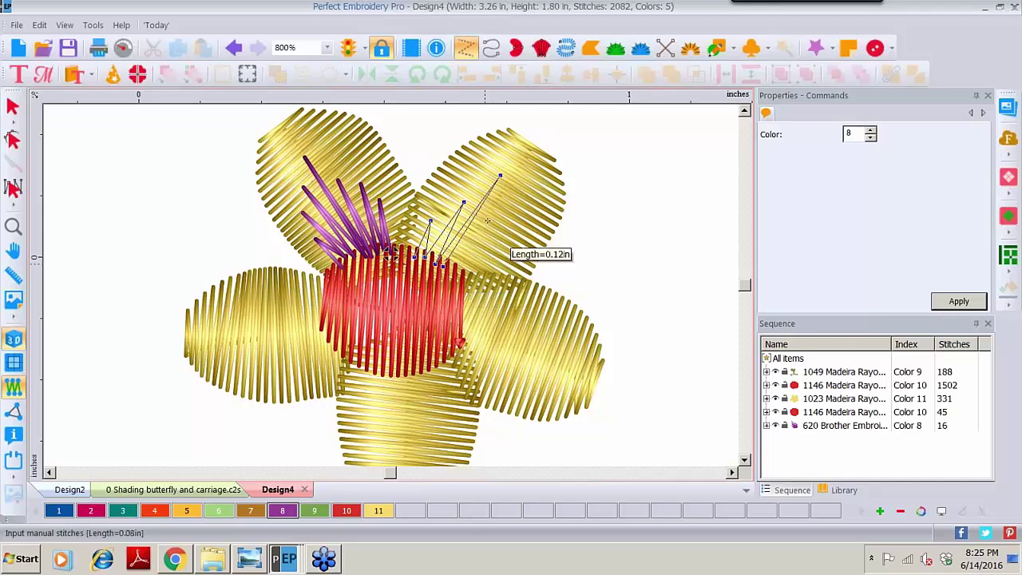
{"action": "left_click", "coordinate": [490, 209]}
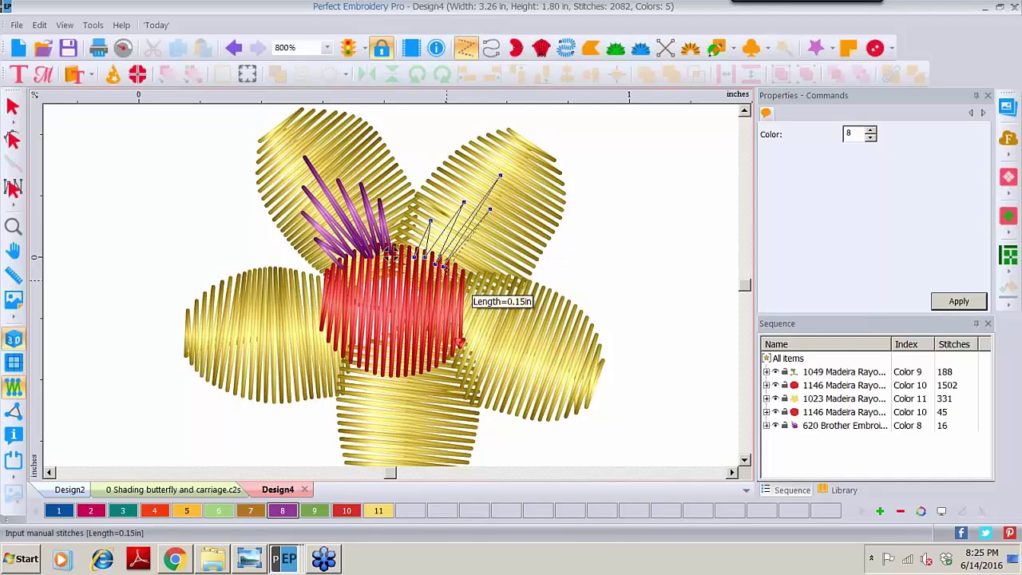
{"action": "left_click", "coordinate": [445, 267]}
{"action": "left_click", "coordinate": [494, 230]}
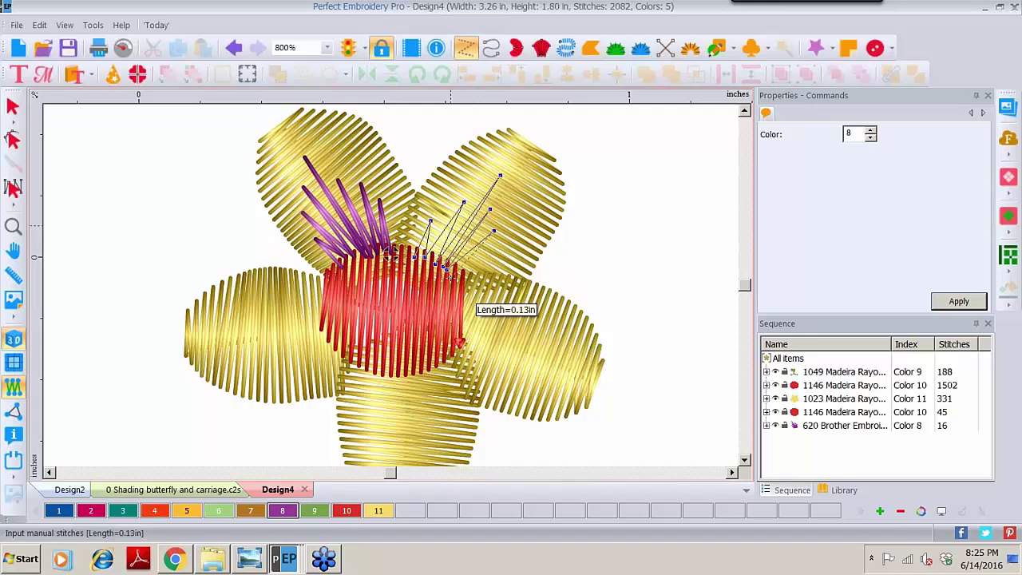
{"action": "left_click", "coordinate": [480, 251]}
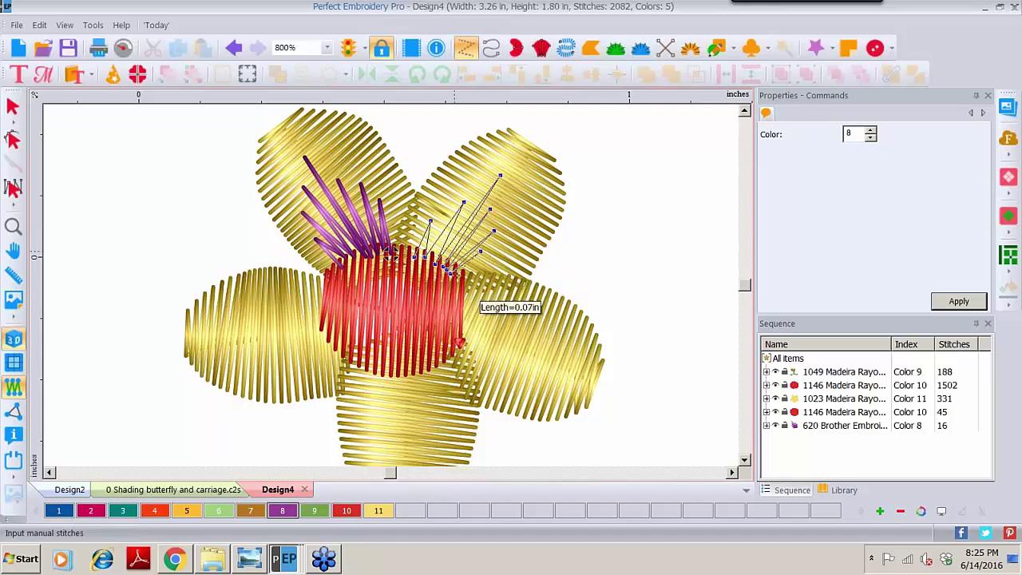
{"action": "key", "text": "Return"}
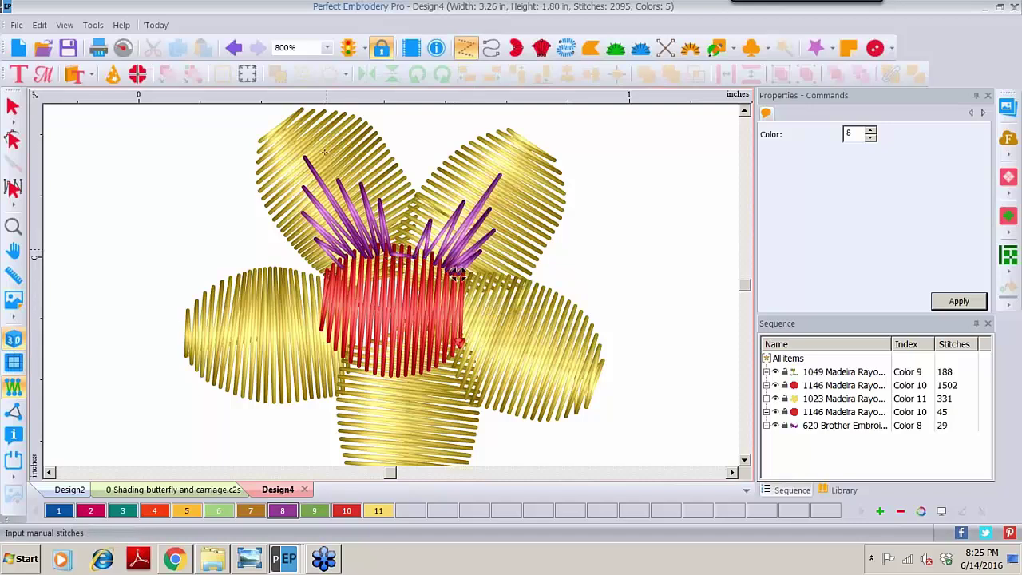
Enlarge the purple shading to 1600% and inspect the upper-left petal's manual stitch object by selecting it in the sequence
{"action": "left_click", "coordinate": [14, 227]}
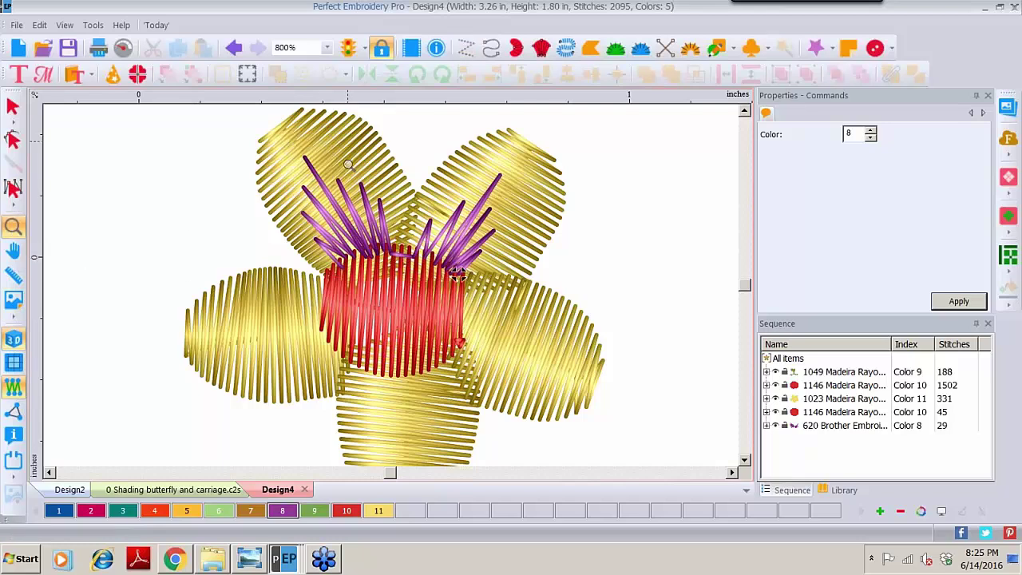
{"action": "left_click", "coordinate": [386, 154]}
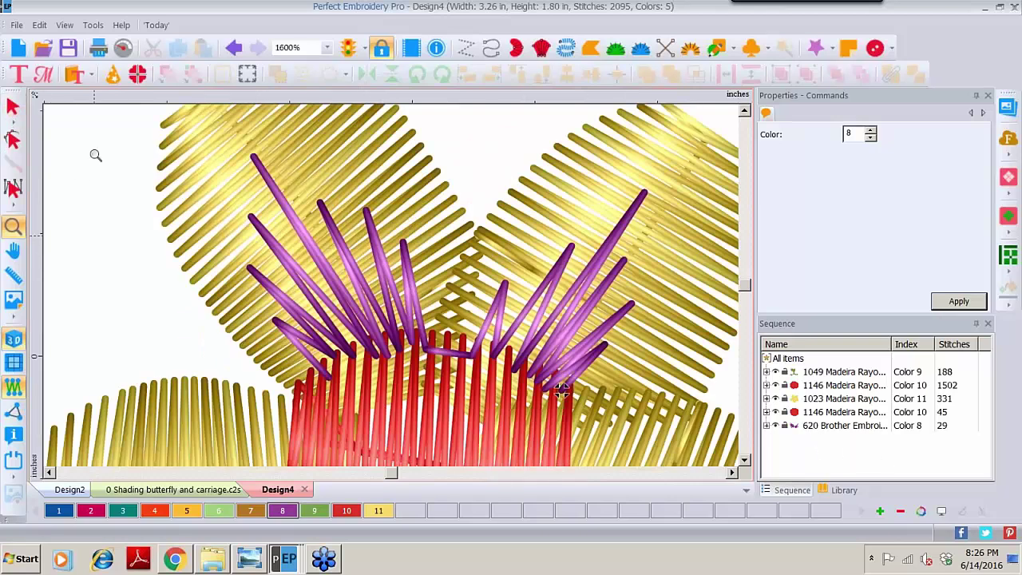
{"action": "left_click", "coordinate": [13, 106]}
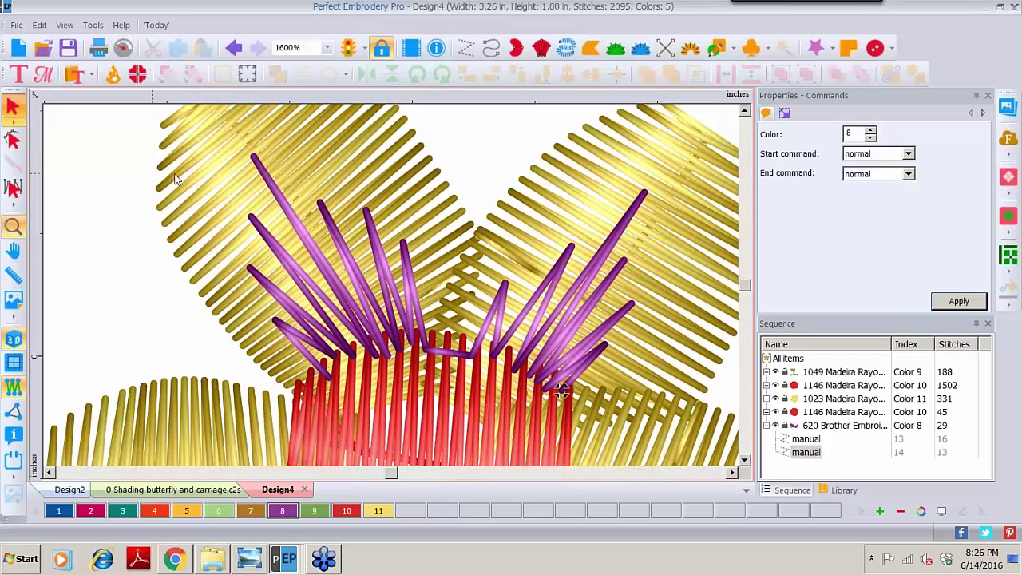
{"action": "left_click", "coordinate": [802, 439]}
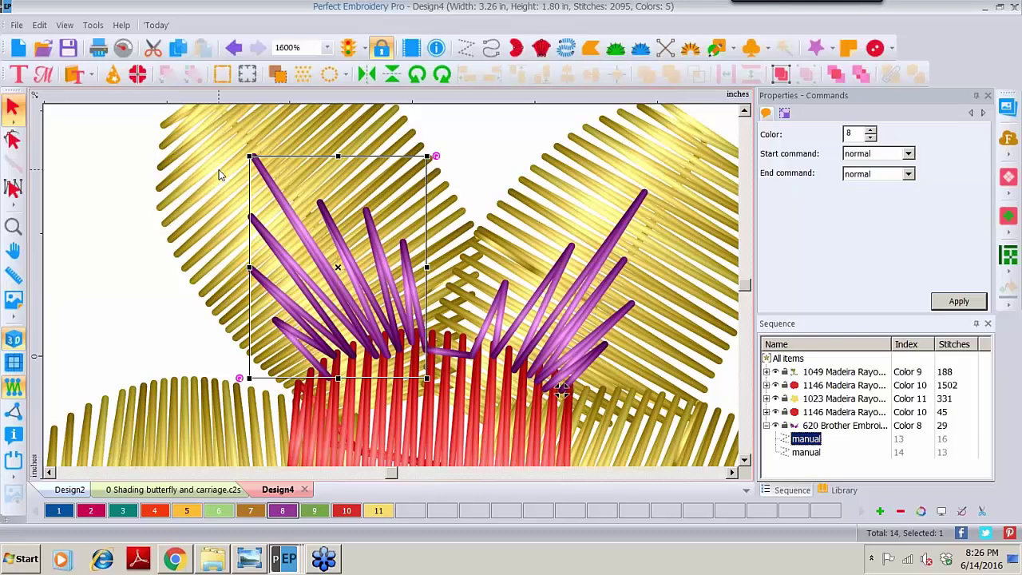
{"action": "left_click", "coordinate": [14, 143]}
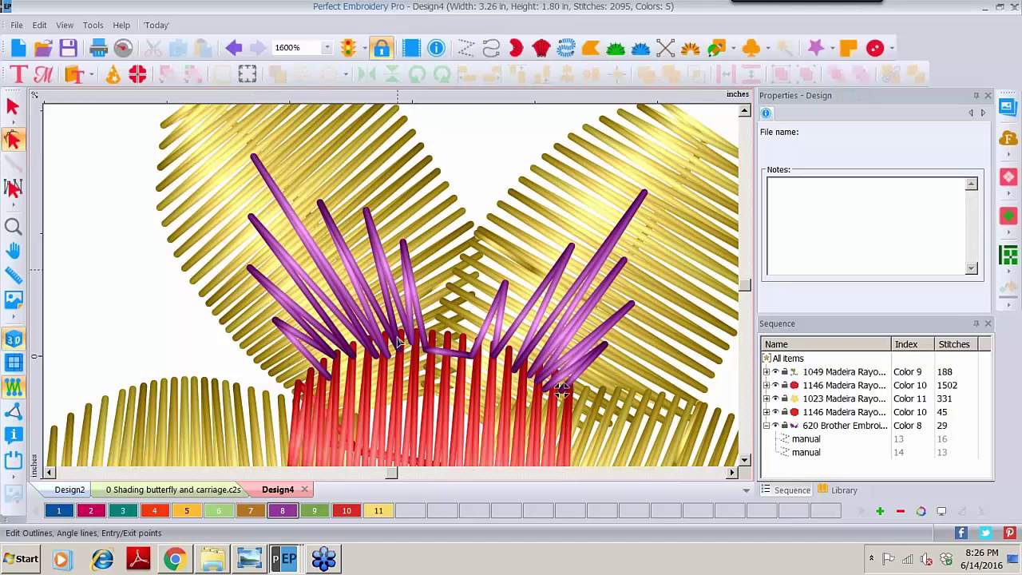
Edit individual stitch points to spread the outer tips of the upper-left petal's purple fan into a more even arrangement
{"action": "left_click", "coordinate": [16, 193]}
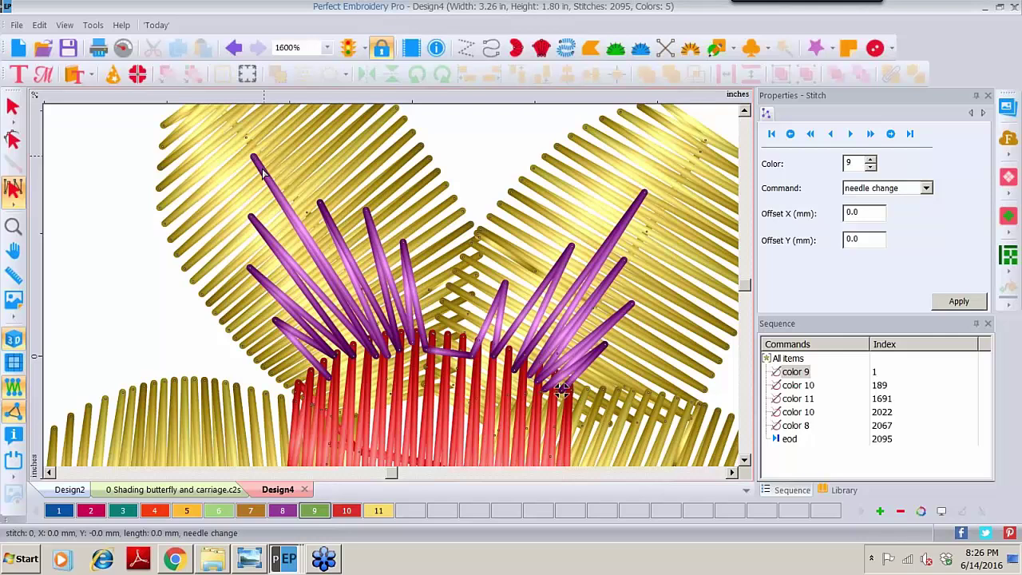
{"action": "left_click", "coordinate": [255, 164]}
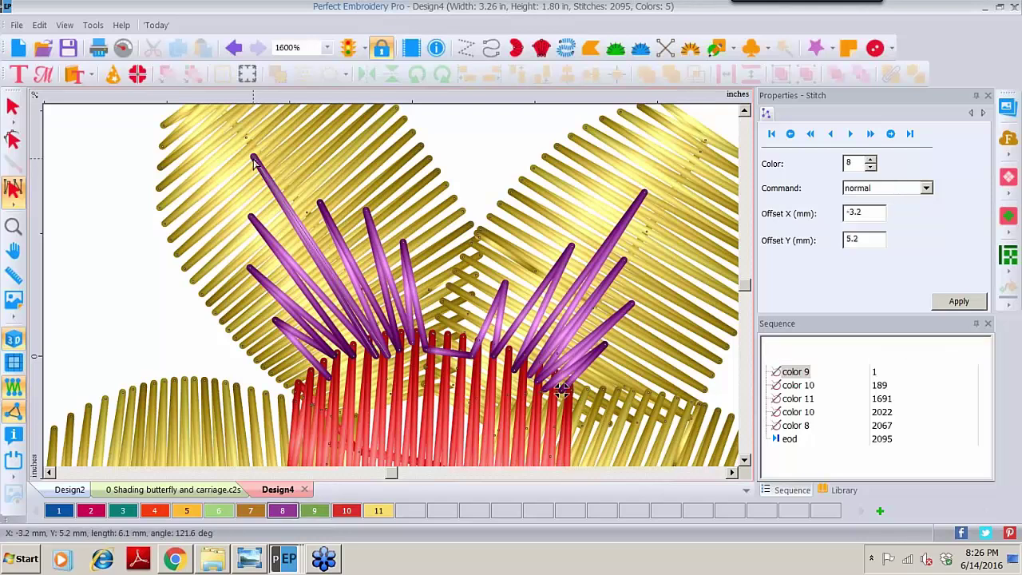
{"action": "mouse_move", "coordinate": [253, 224]}
{"action": "left_mouse_down"}
{"action": "mouse_move", "coordinate": [252, 272]}
{"action": "mouse_move", "coordinate": [237, 238]}
{"action": "left_mouse_up"}
{"action": "left_click_drag", "start_coordinate": [274, 324], "coordinate": [254, 307]}
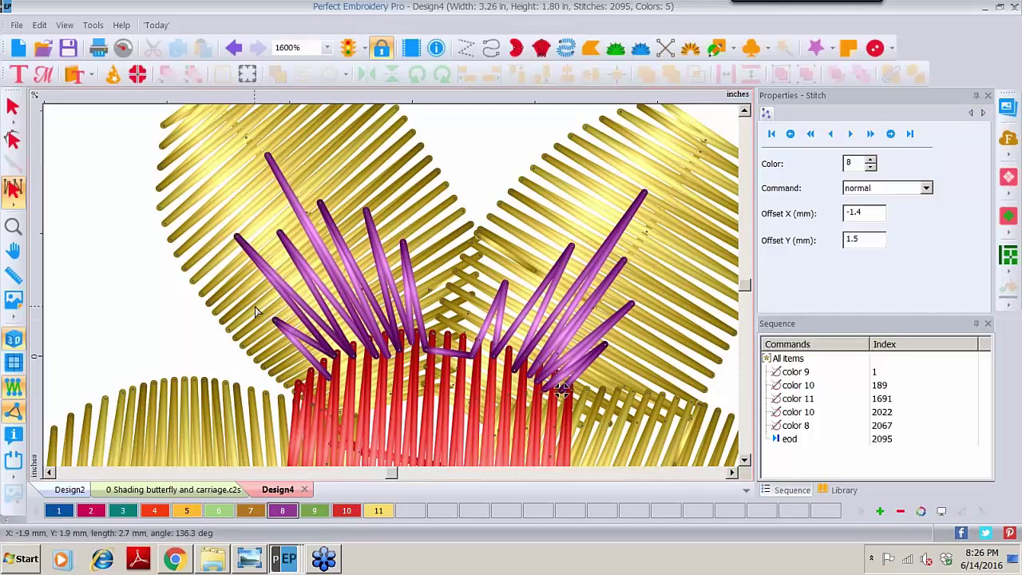
Move the inner ends of the upper-left fan's outermost purple stitches down onto the edge of the red center
{"action": "left_click", "coordinate": [329, 377]}
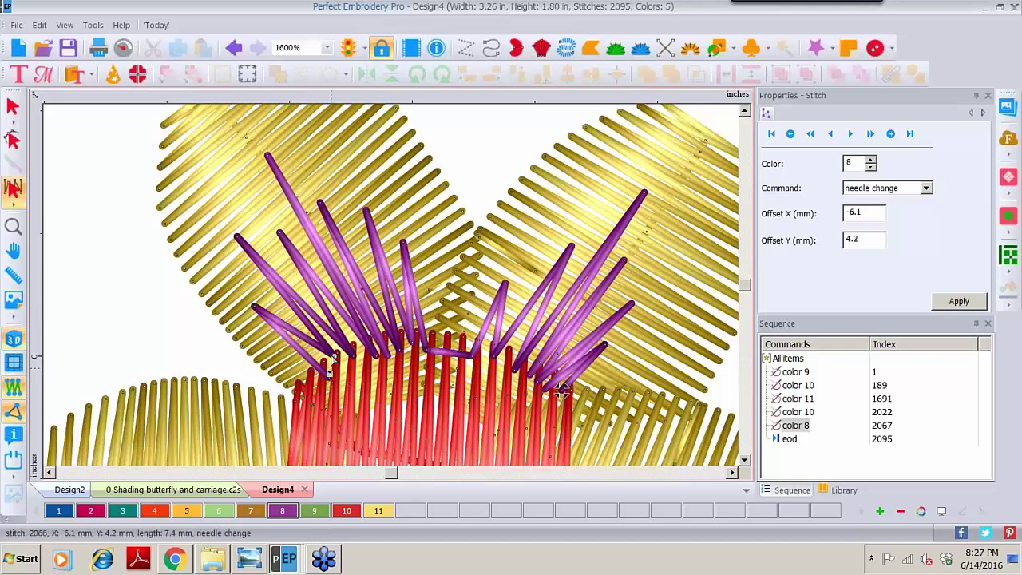
{"action": "left_click", "coordinate": [330, 366]}
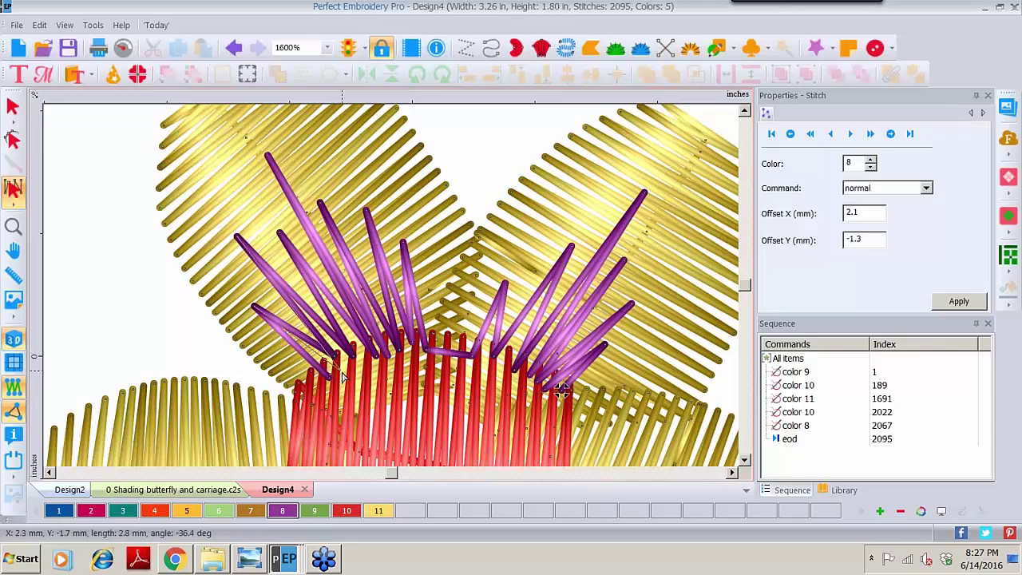
{"action": "left_click_drag", "start_coordinate": [330, 366], "coordinate": [352, 361]}
{"action": "left_click", "coordinate": [352, 361]}
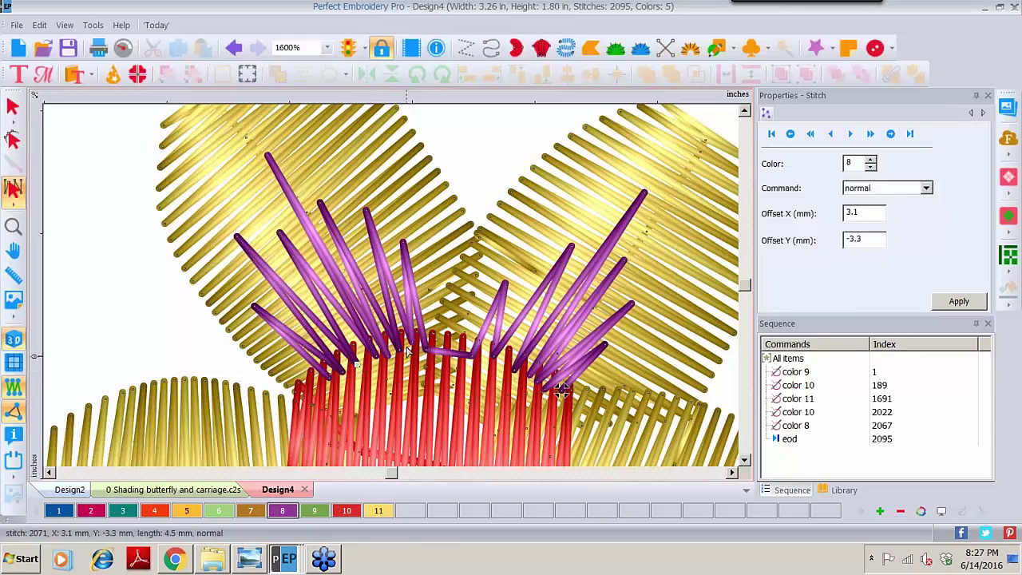
Lengthen the inner purple stitches of the upper-left fan by moving their tips farther out into the petal
{"action": "left_click", "coordinate": [405, 242]}
{"action": "left_click_drag", "start_coordinate": [405, 242], "coordinate": [319, 172]}
{"action": "left_click", "coordinate": [365, 219]}
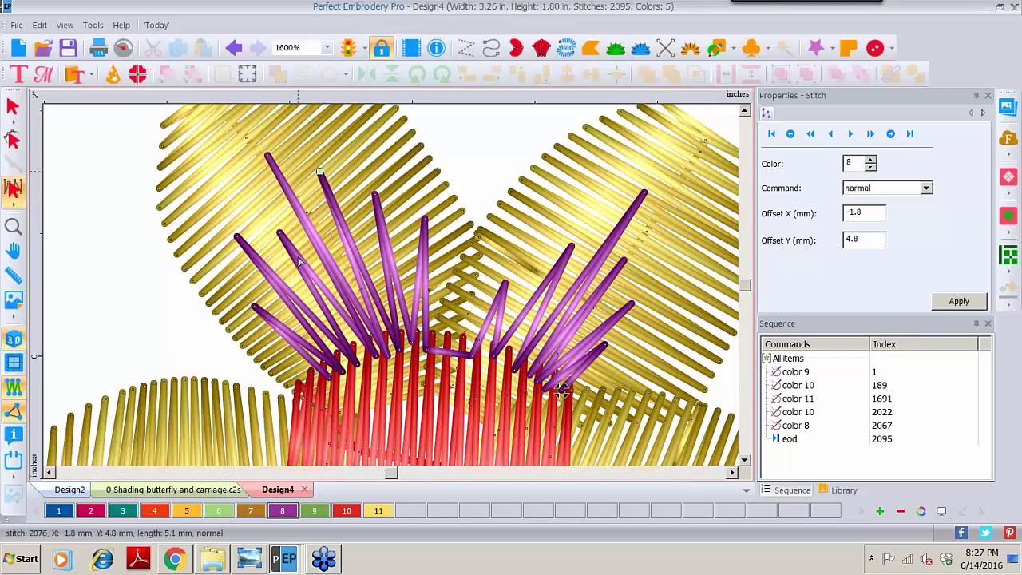
Reposition the inner ends of the upper-right fan's purple stitches along the edge of the red center
{"action": "left_click", "coordinate": [496, 362]}
{"action": "left_click_drag", "start_coordinate": [496, 362], "coordinate": [516, 374]}
{"action": "left_click", "coordinate": [516, 373]}
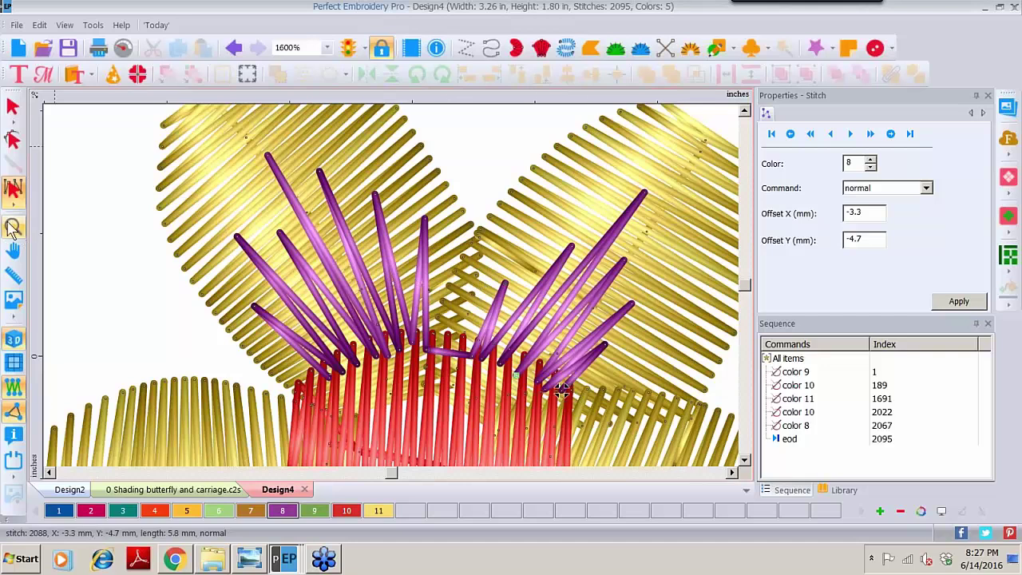
Duplicate the upper-left petal's purple fan, rotate the copy to point outward from the red center, and place it on the right petal
{"action": "left_click", "coordinate": [328, 48]}
{"action": "left_click", "coordinate": [297, 168]}
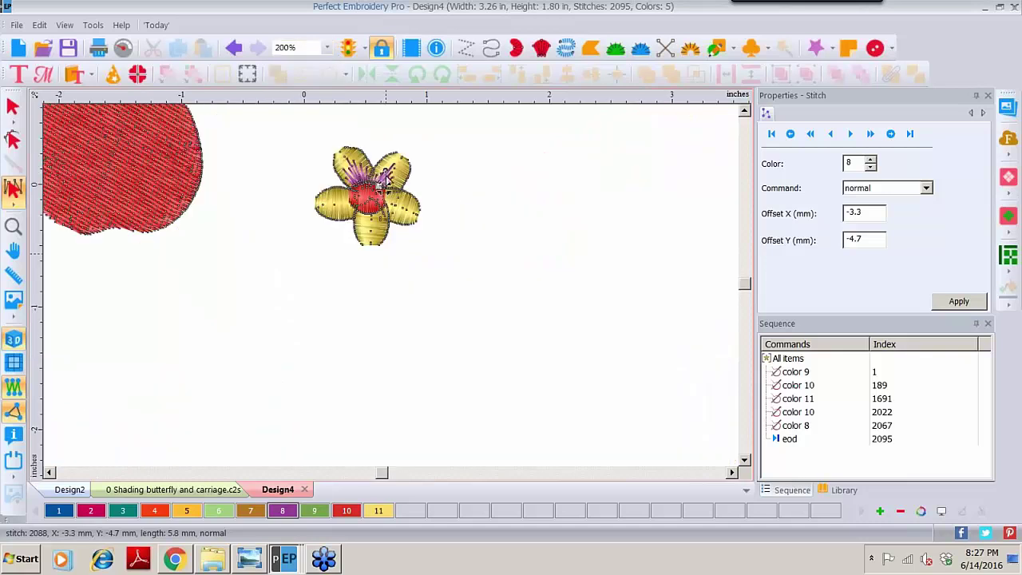
{"action": "left_click", "coordinate": [328, 47]}
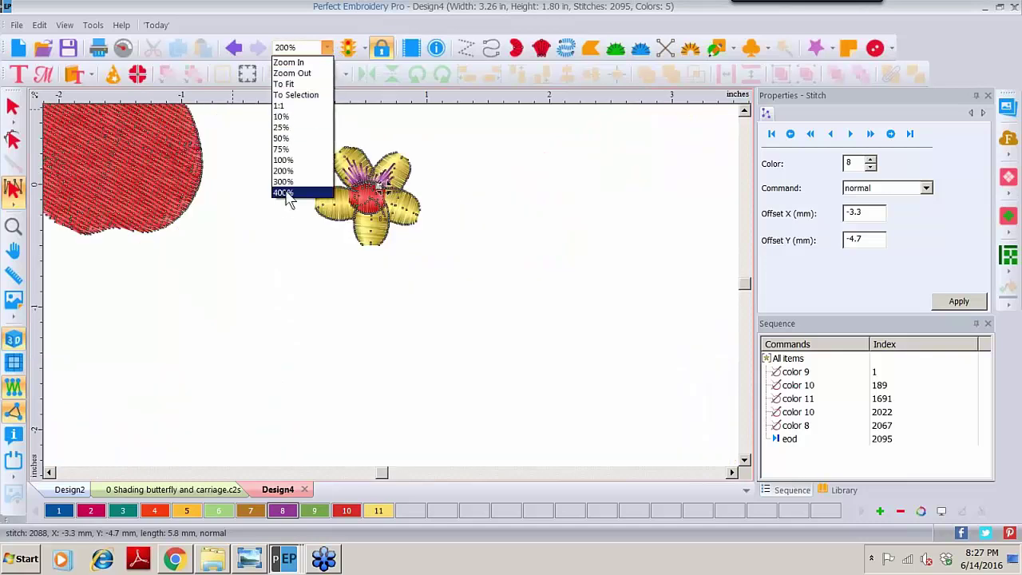
{"action": "left_click", "coordinate": [284, 193]}
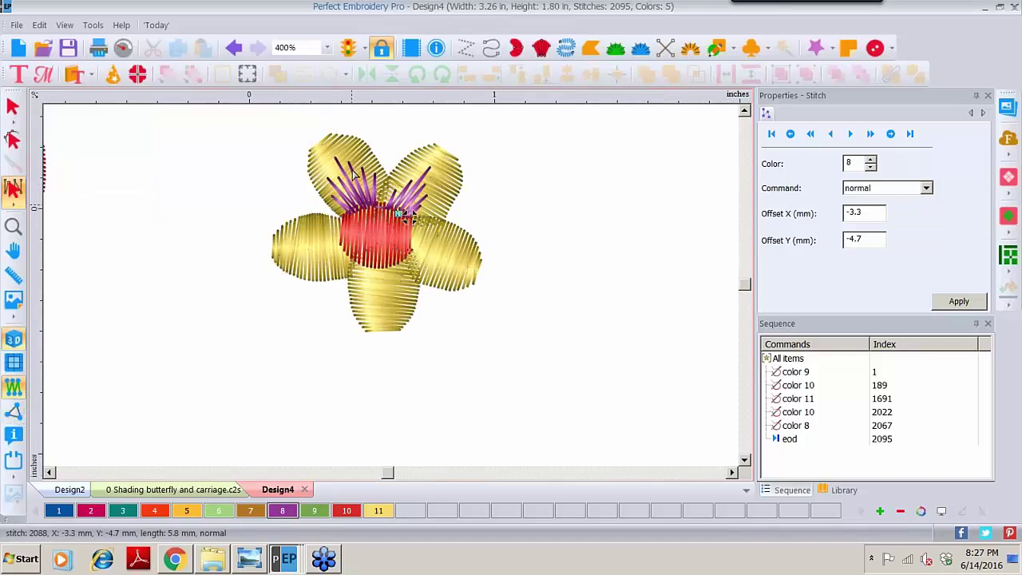
{"action": "left_click", "coordinate": [12, 106]}
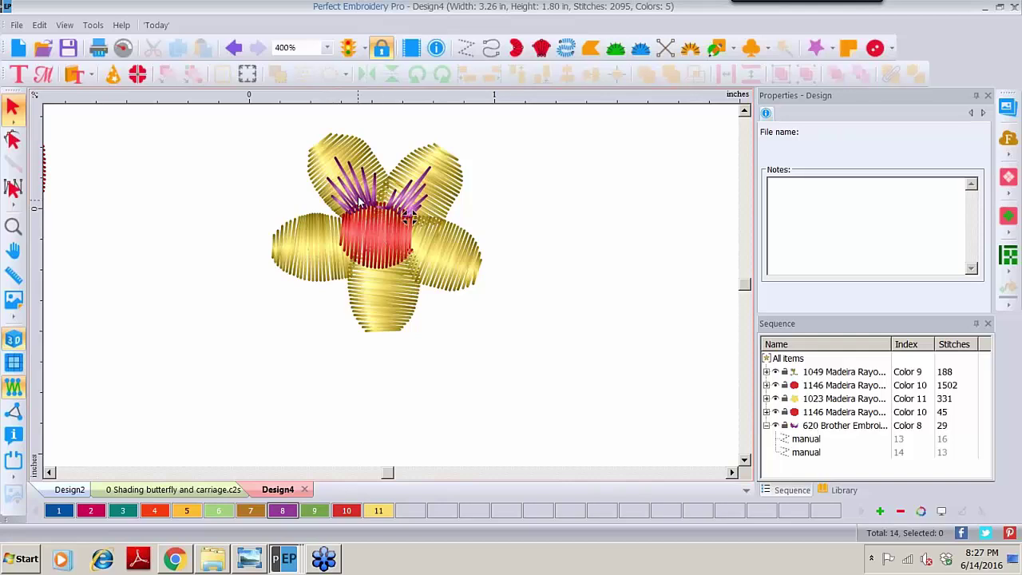
{"action": "left_click", "coordinate": [805, 439]}
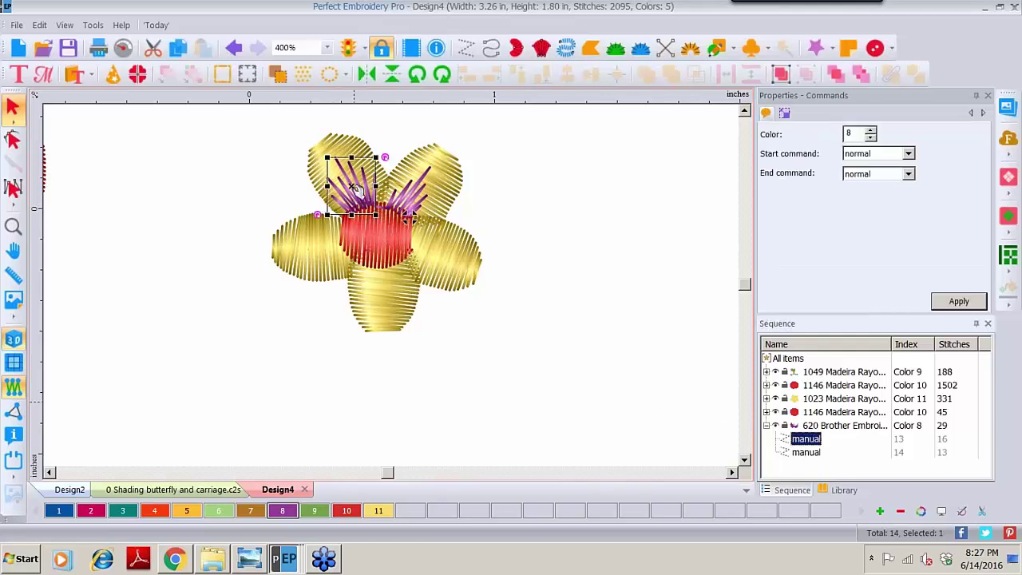
{"action": "left_click", "coordinate": [177, 48]}
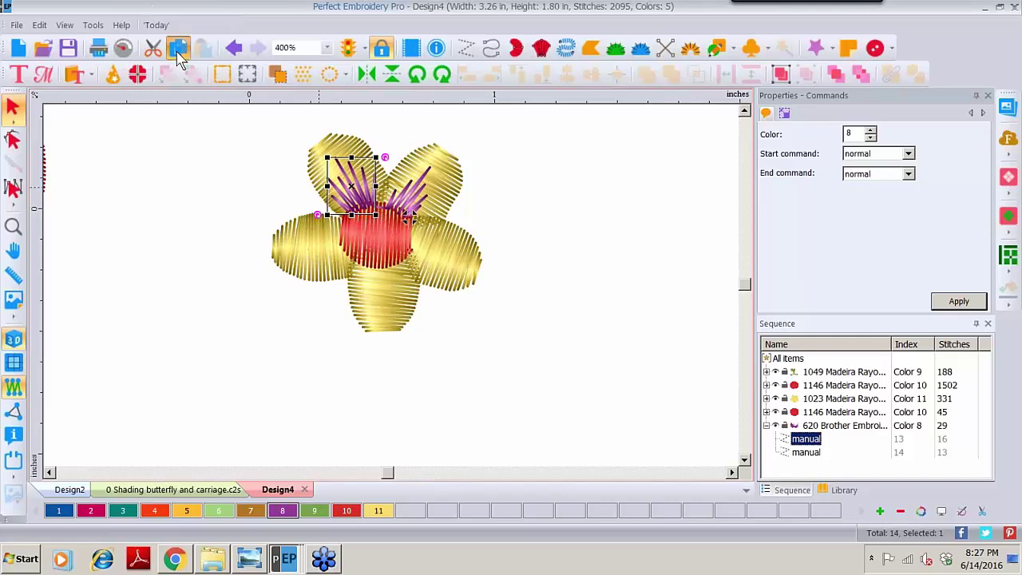
{"action": "left_click", "coordinate": [202, 48]}
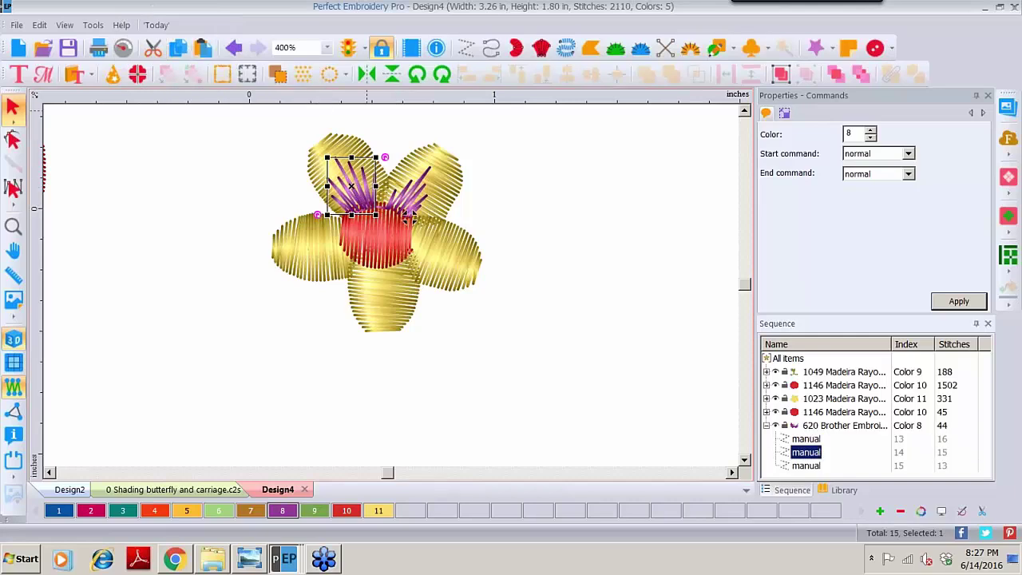
{"action": "left_click_drag", "start_coordinate": [356, 187], "coordinate": [500, 282]}
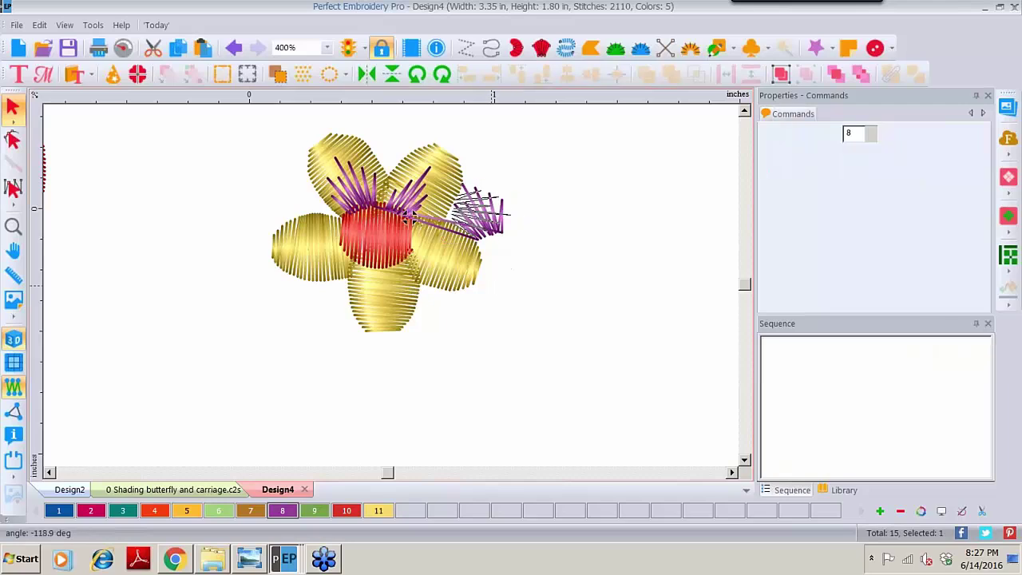
{"action": "left_click_drag", "start_coordinate": [477, 216], "coordinate": [431, 253]}
Paste another purple fan, flip it horizontally, and rotate and position it on the left petal against the red center
{"action": "left_click", "coordinate": [202, 50]}
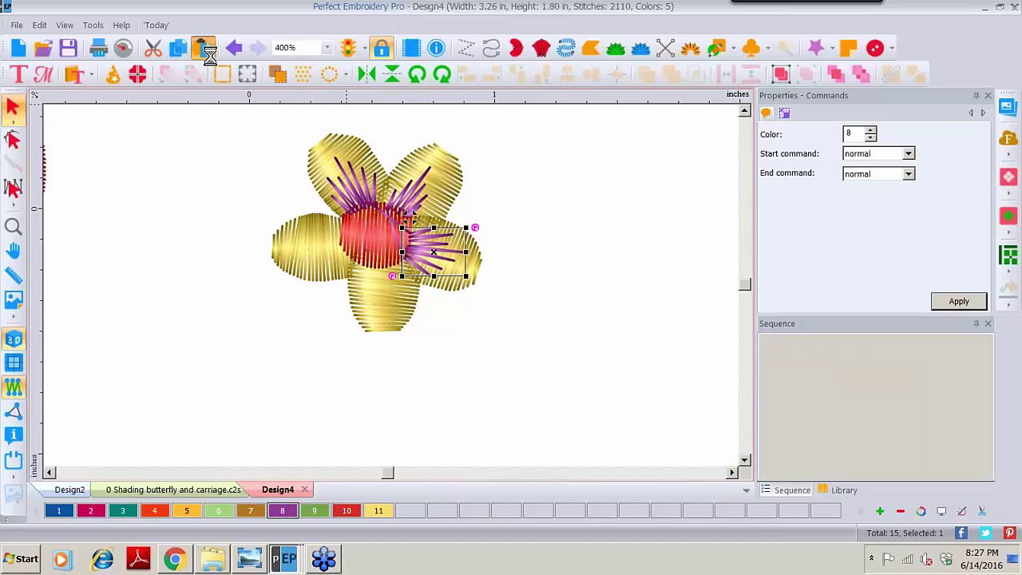
{"action": "left_click", "coordinate": [310, 243]}
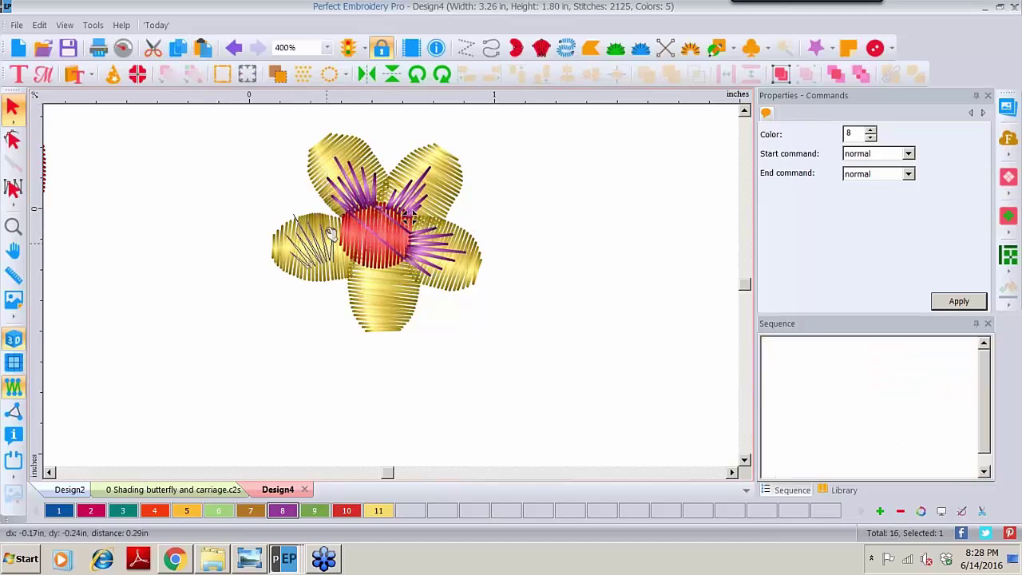
{"action": "left_click", "coordinate": [366, 76]}
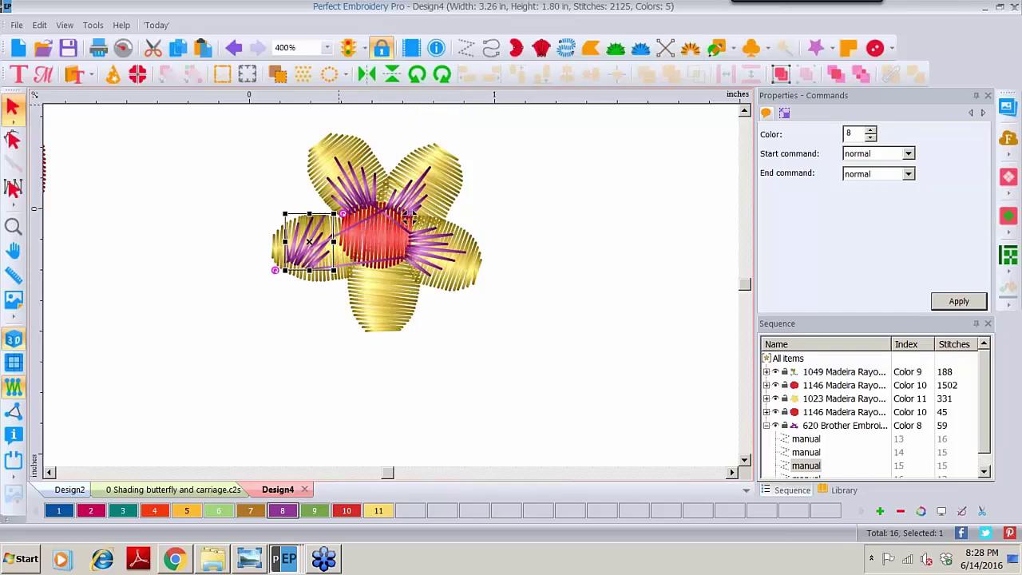
{"action": "left_click_drag", "start_coordinate": [343, 214], "coordinate": [249, 225]}
{"action": "left_click_drag", "start_coordinate": [314, 260], "coordinate": [328, 249]}
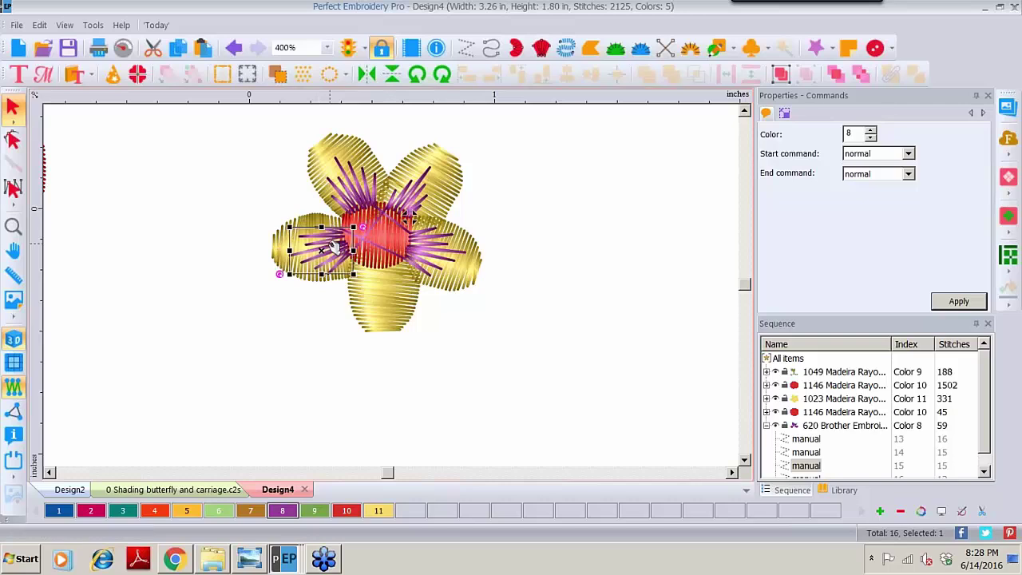
Paste another purple fan, flip it vertically, and rotate and center it on the bottom petal below the red center
{"action": "left_click", "coordinate": [329, 74]}
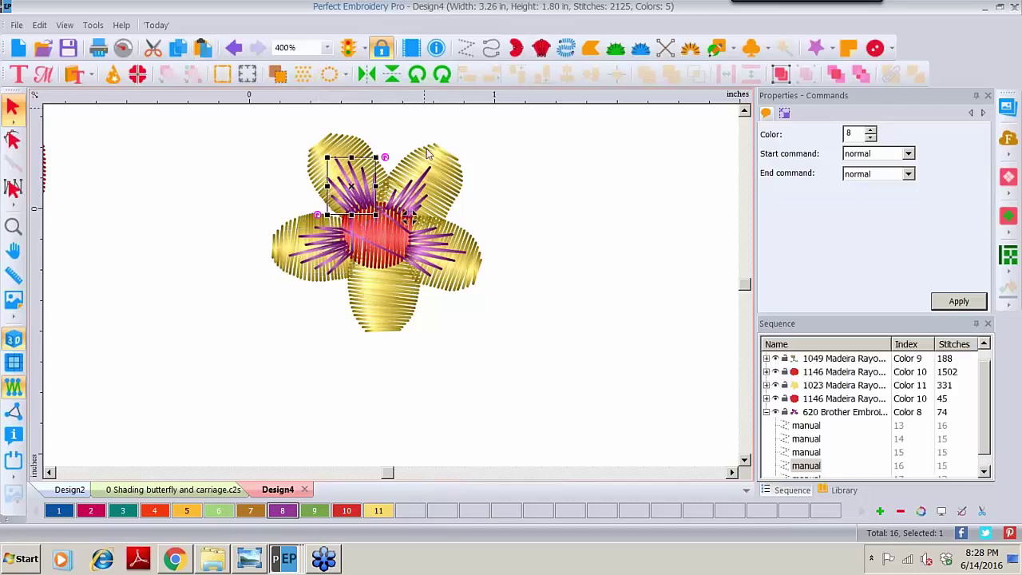
{"action": "left_click", "coordinate": [392, 75]}
{"action": "left_click_drag", "start_coordinate": [360, 180], "coordinate": [369, 284]}
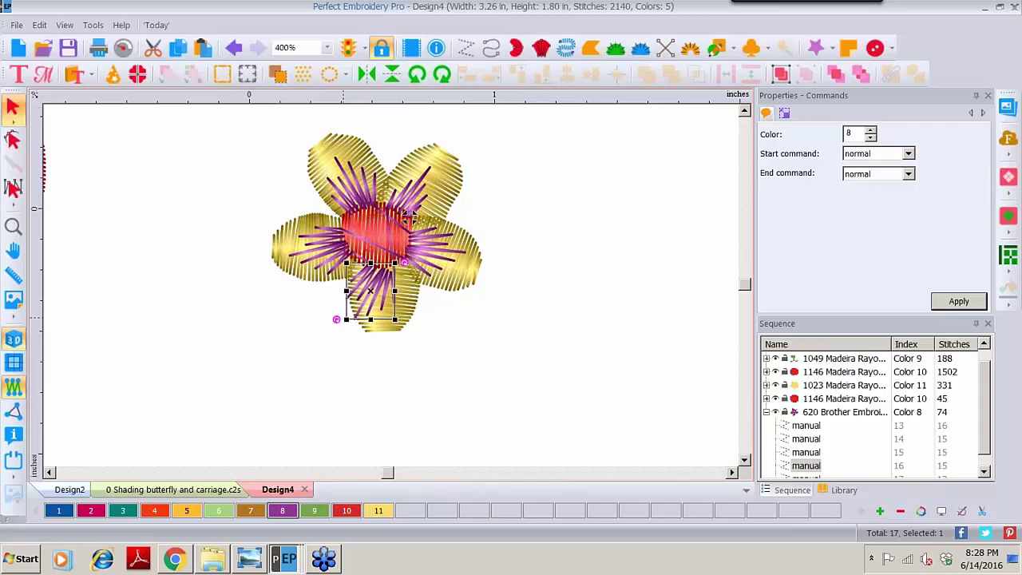
{"action": "left_click_drag", "start_coordinate": [336, 319], "coordinate": [375, 341]}
{"action": "left_click_drag", "start_coordinate": [373, 284], "coordinate": [386, 284]}
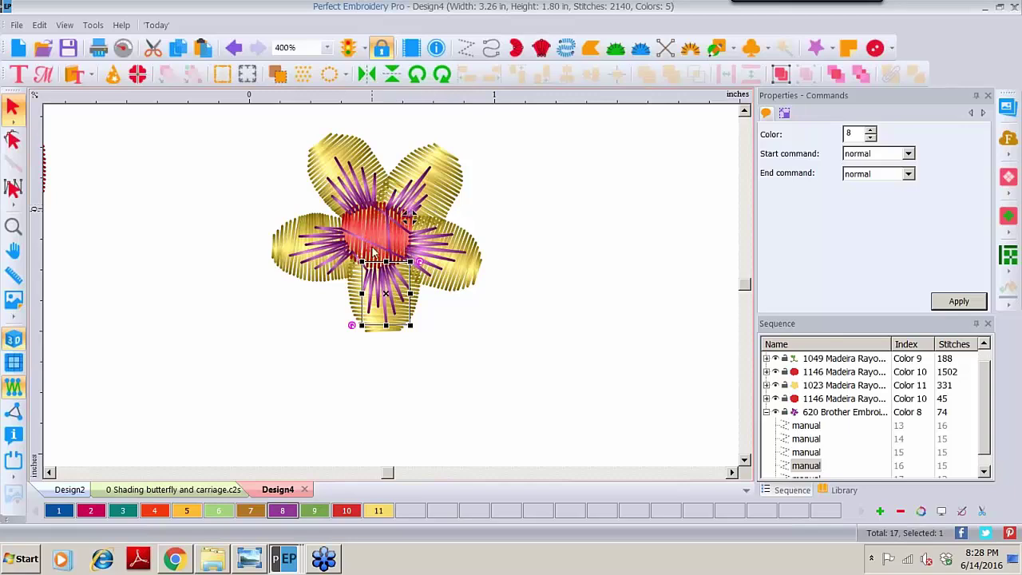
Select all purple color 8 fans and optimize their sewing sequence
{"action": "left_click", "coordinate": [816, 414]}
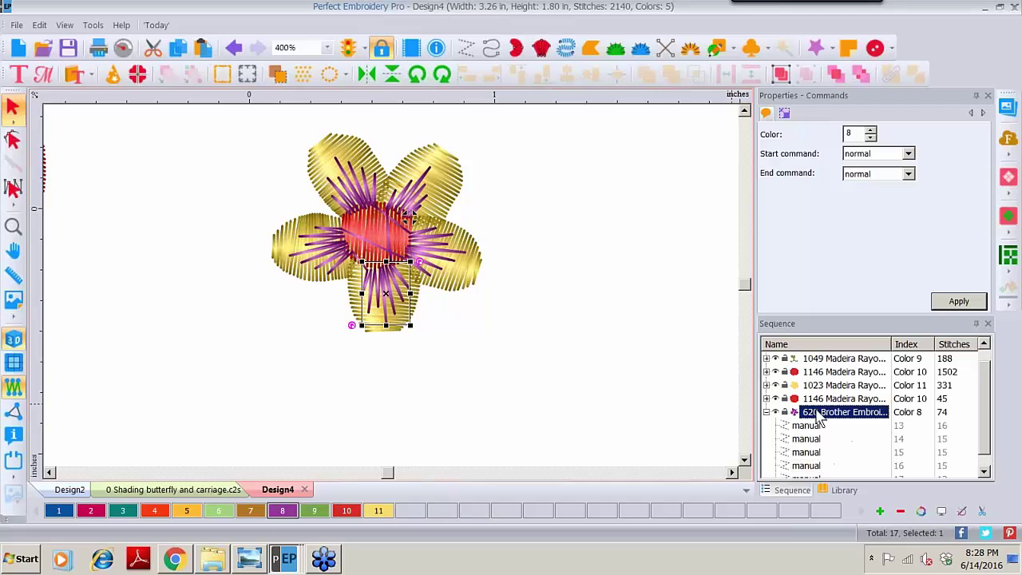
{"action": "left_click", "coordinate": [42, 25]}
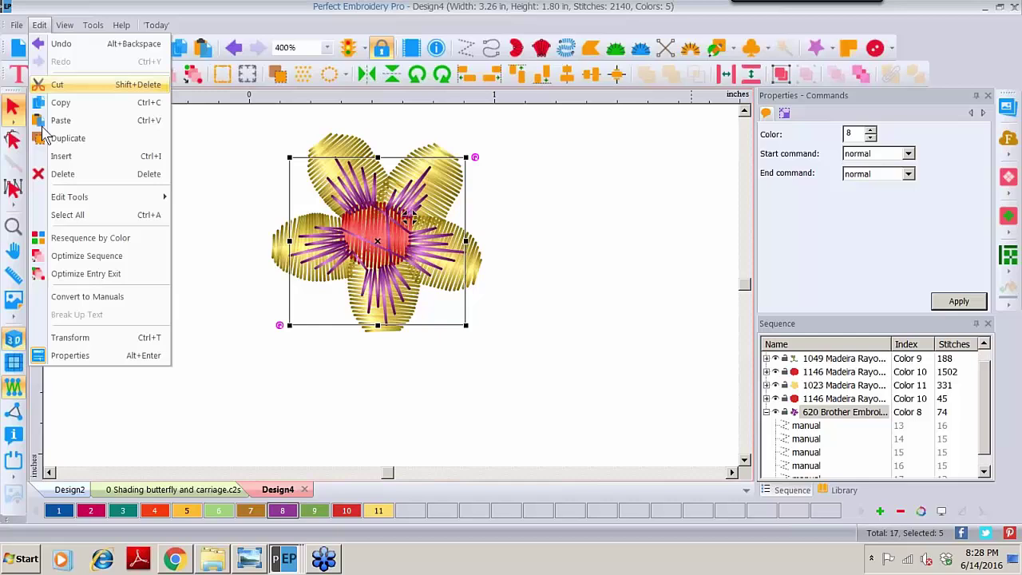
{"action": "left_click", "coordinate": [82, 260]}
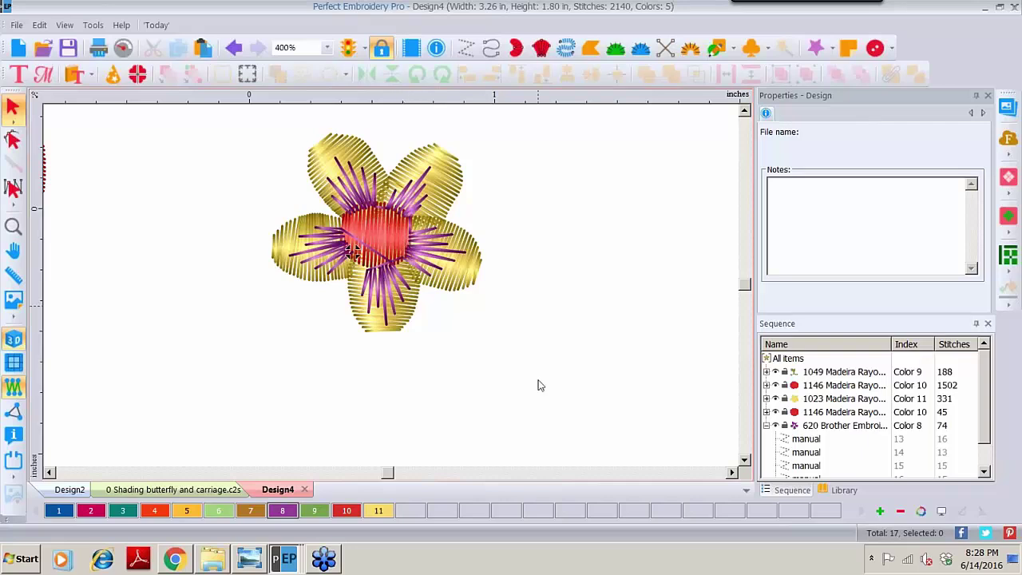
Move the purple color 8 group ahead of the flower's red center in the sewing sequence so the center sews last
{"action": "left_click", "coordinate": [766, 426]}
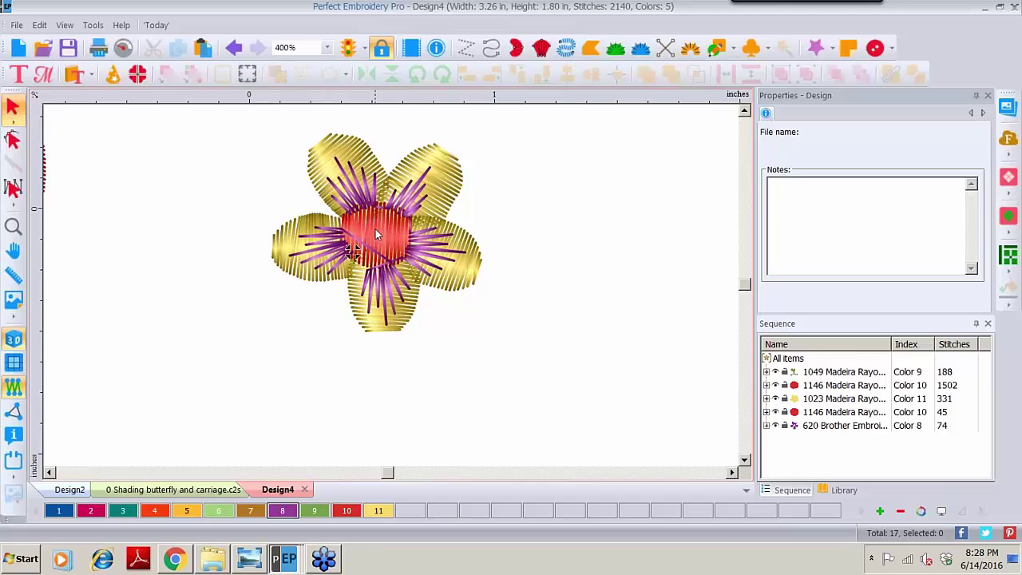
{"action": "left_click", "coordinate": [823, 425]}
{"action": "left_click", "coordinate": [827, 399], "text": "ctrl"}
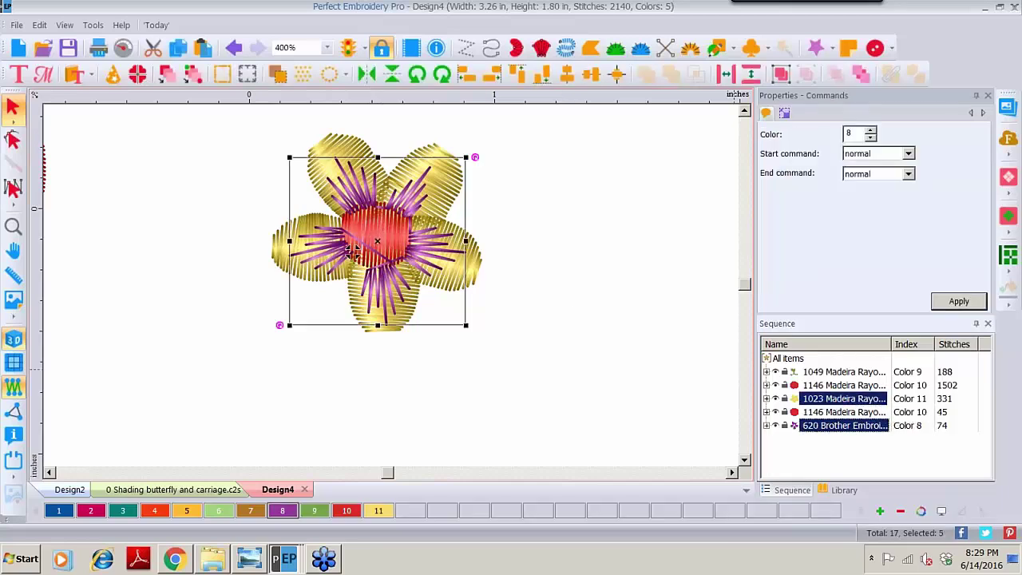
{"action": "left_click_drag", "start_coordinate": [823, 426], "coordinate": [829, 407]}
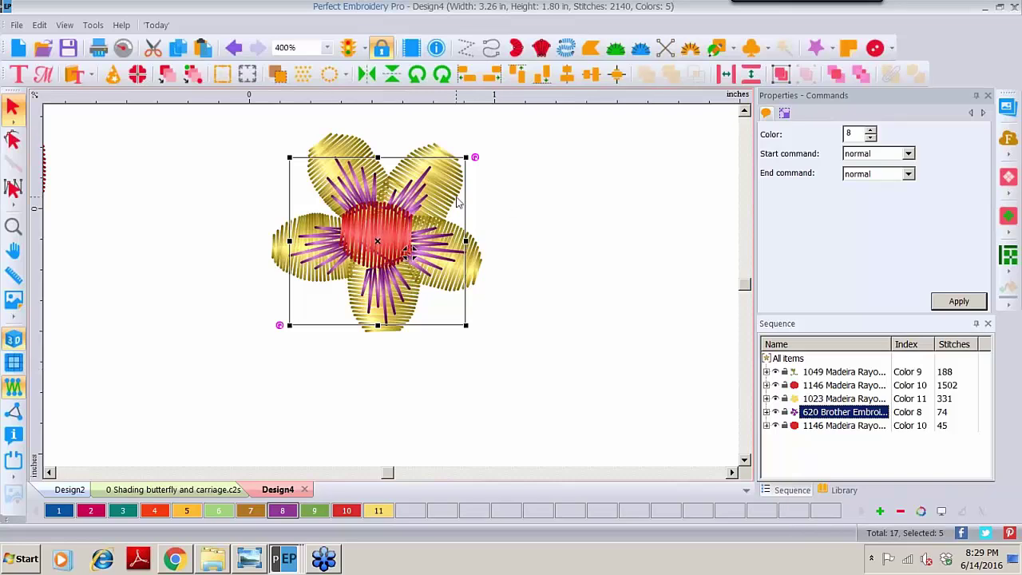
Add color 5 manual stitches in an irregular zigzag down the apple's right edge, from its upper shoulder to the lower curve
{"action": "left_click", "coordinate": [48, 472]}
{"action": "left_click", "coordinate": [49, 472]}
{"action": "left_click", "coordinate": [49, 472]}
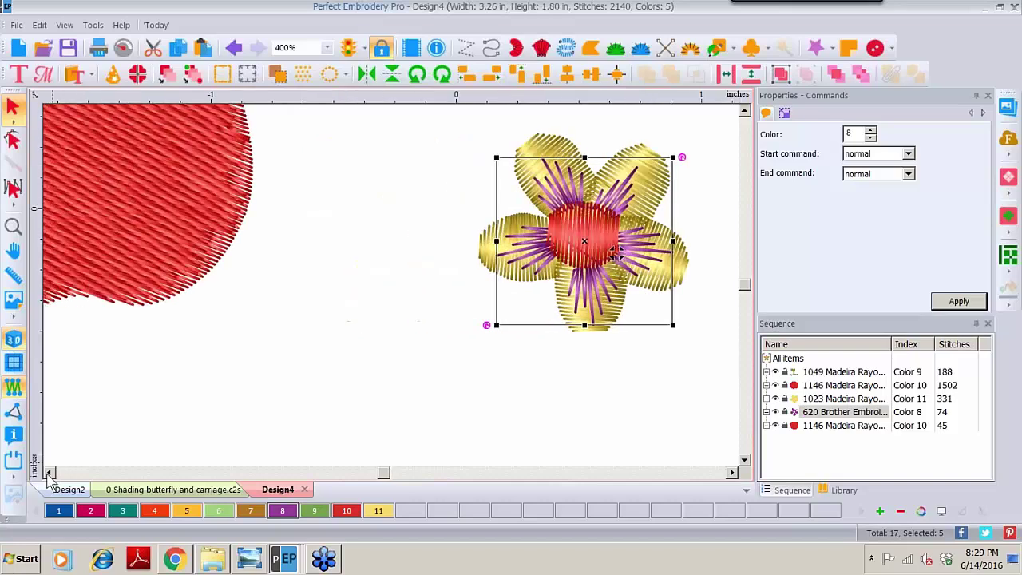
{"action": "left_click", "coordinate": [49, 472]}
{"action": "left_click", "coordinate": [49, 472]}
{"action": "left_click", "coordinate": [49, 472]}
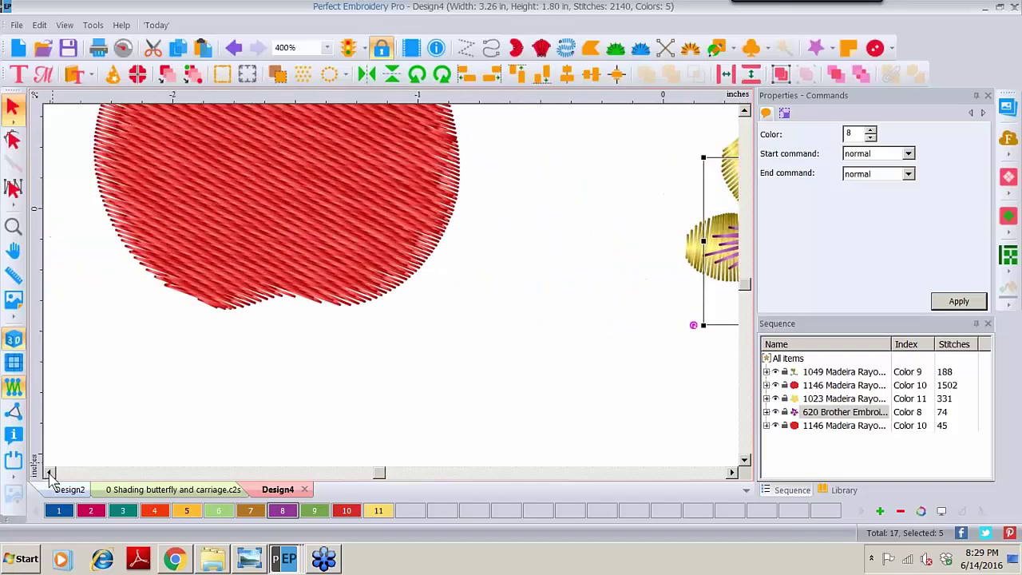
{"action": "left_click", "coordinate": [49, 472]}
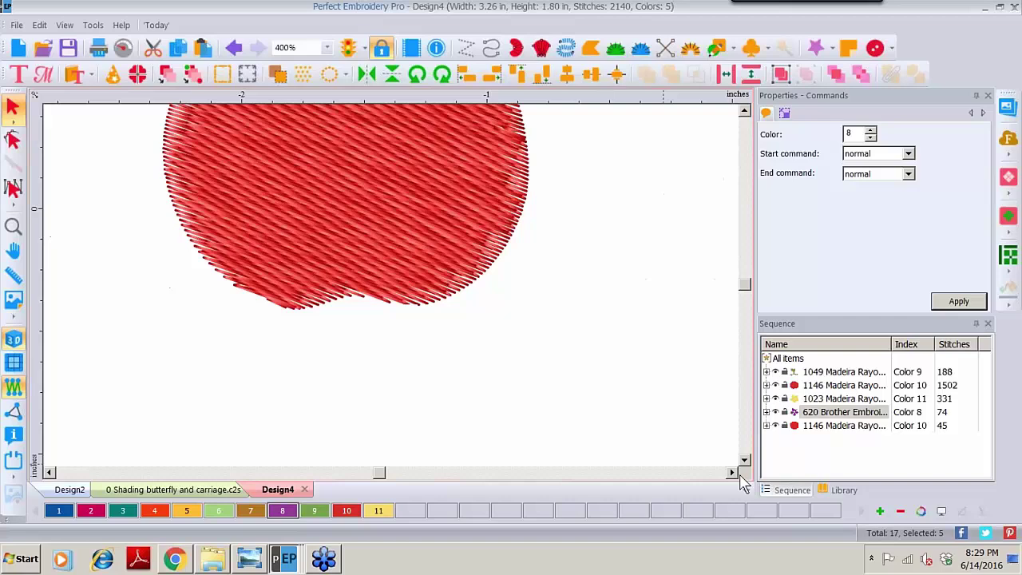
{"action": "left_click", "coordinate": [745, 112]}
{"action": "left_click", "coordinate": [745, 112]}
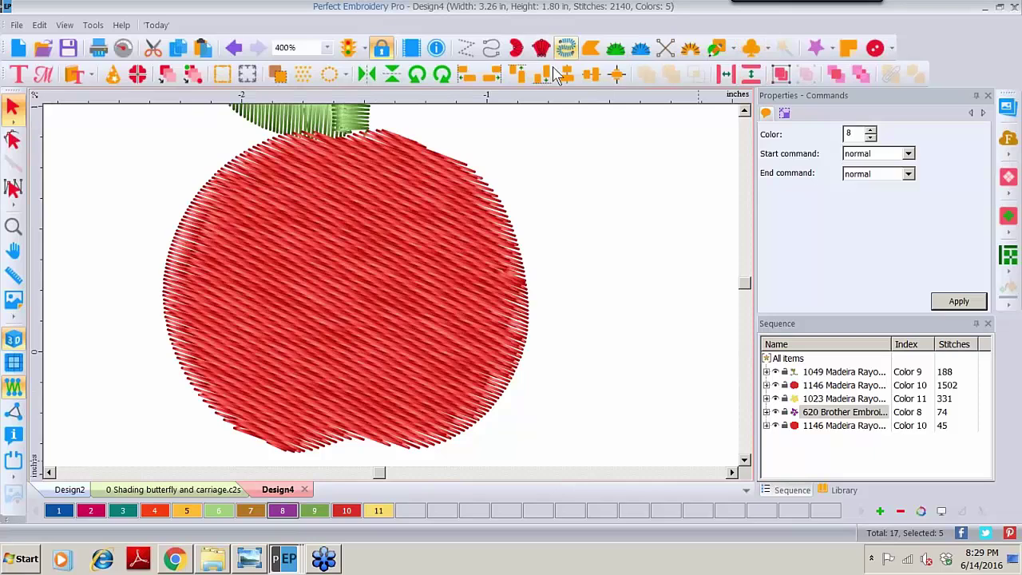
{"action": "left_click", "coordinate": [468, 52]}
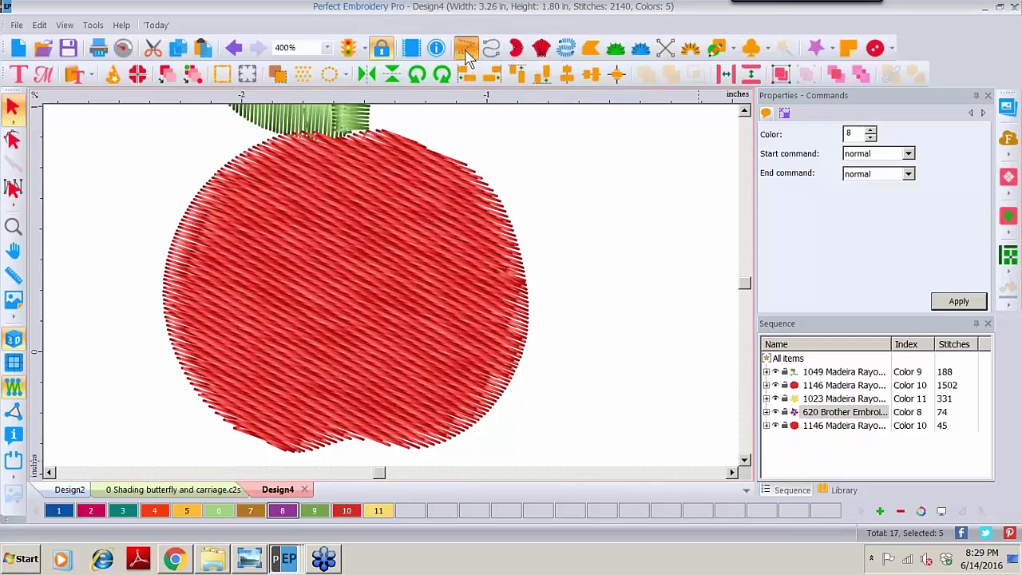
{"action": "left_click", "coordinate": [190, 516]}
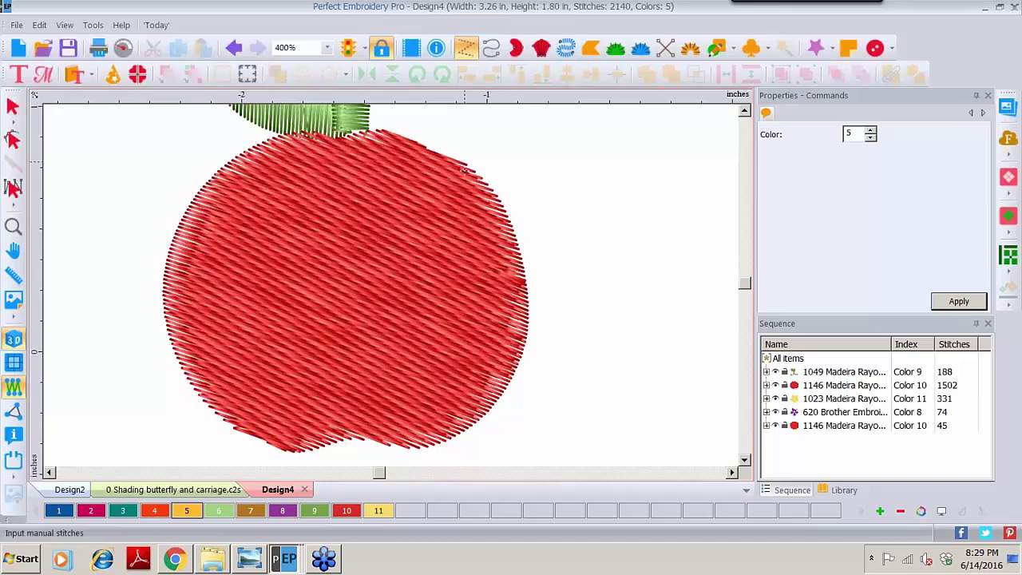
{"action": "left_click", "coordinate": [449, 163]}
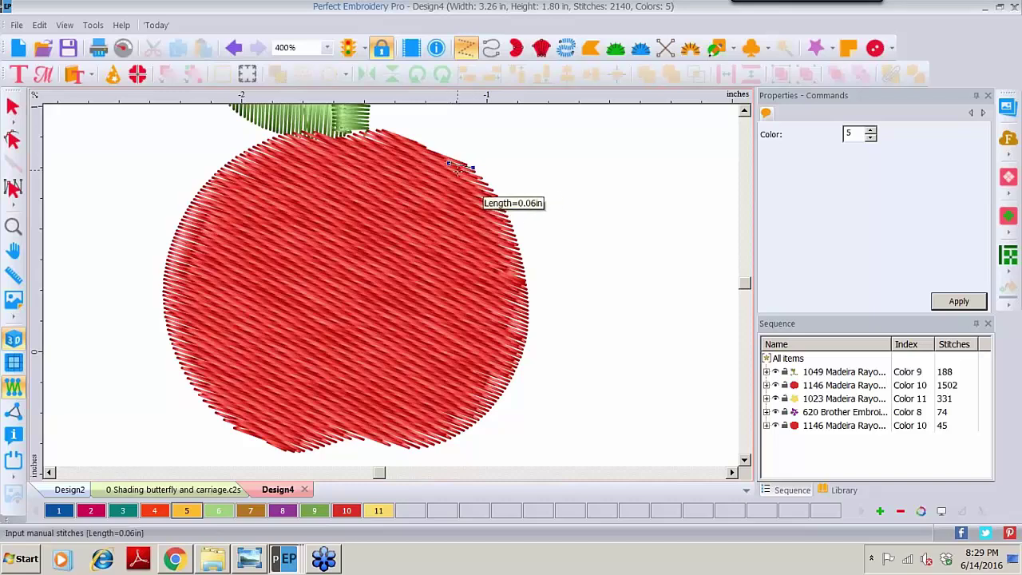
{"action": "left_click", "coordinate": [486, 186]}
{"action": "left_click", "coordinate": [466, 184]}
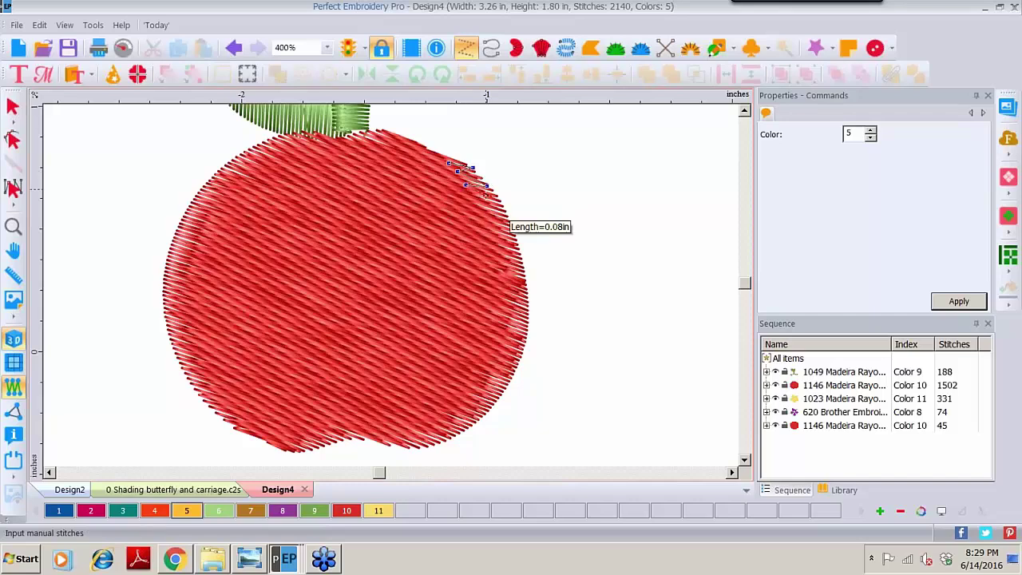
{"action": "left_click", "coordinate": [497, 197]}
{"action": "left_click", "coordinate": [478, 195]}
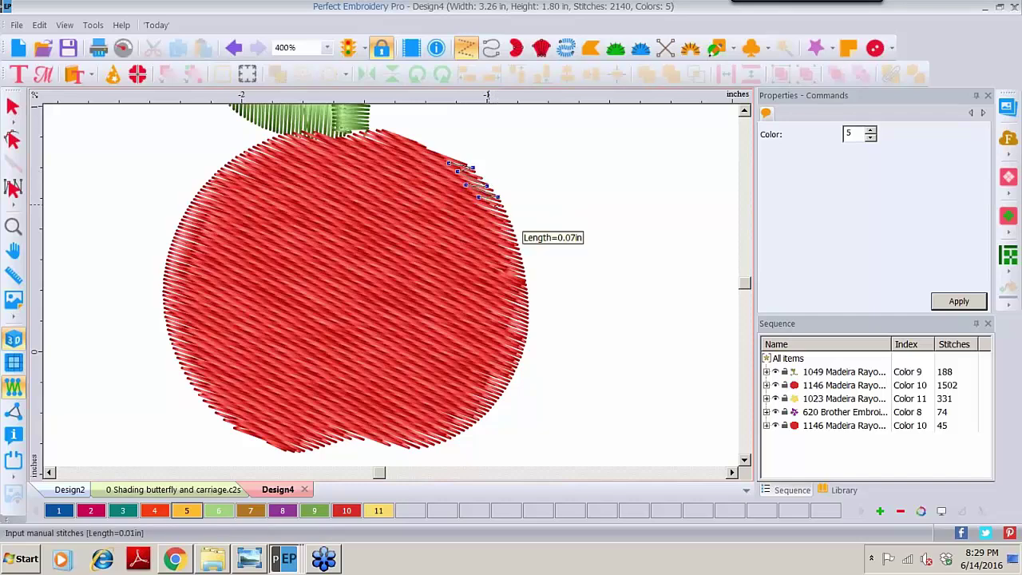
{"action": "left_click", "coordinate": [502, 208]}
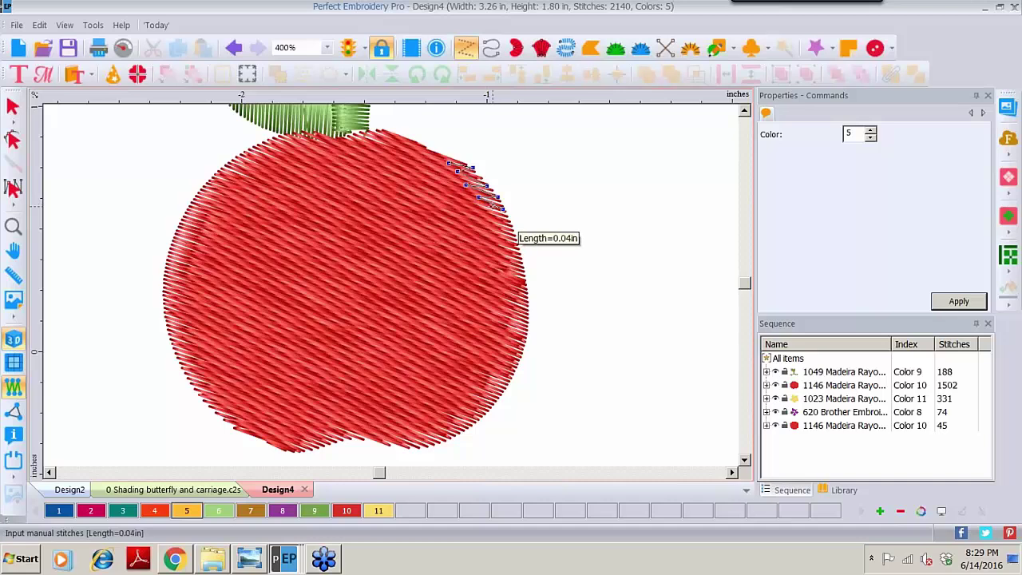
{"action": "left_click", "coordinate": [508, 222]}
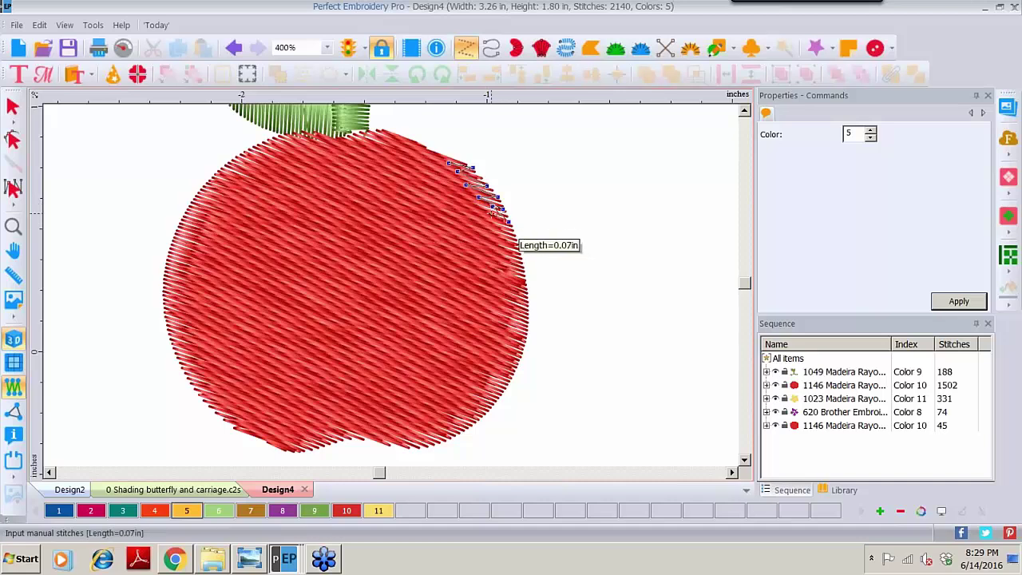
{"action": "left_click", "coordinate": [478, 221]}
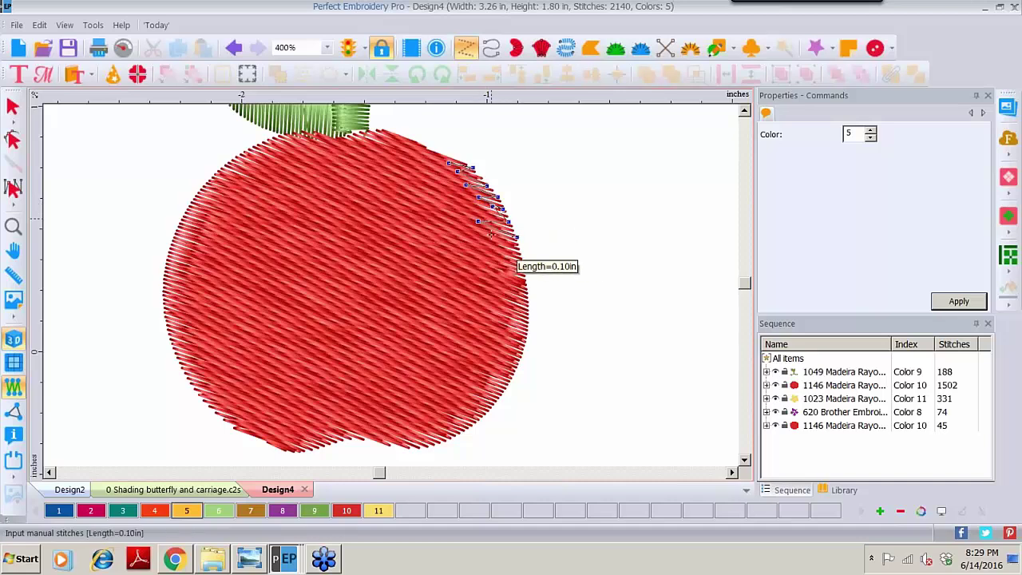
{"action": "left_click", "coordinate": [492, 234]}
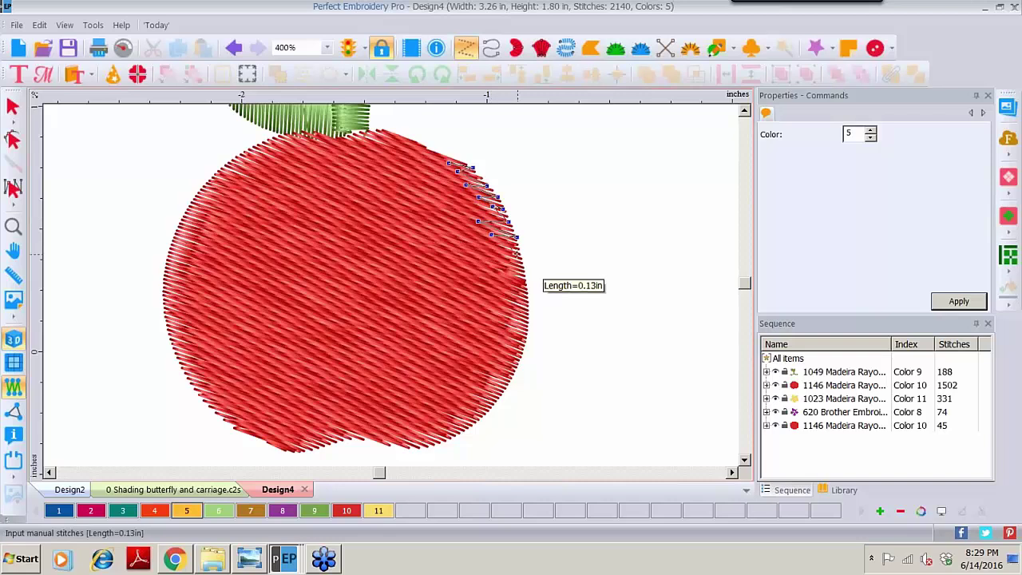
{"action": "left_click", "coordinate": [487, 251]}
{"action": "left_click", "coordinate": [502, 263]}
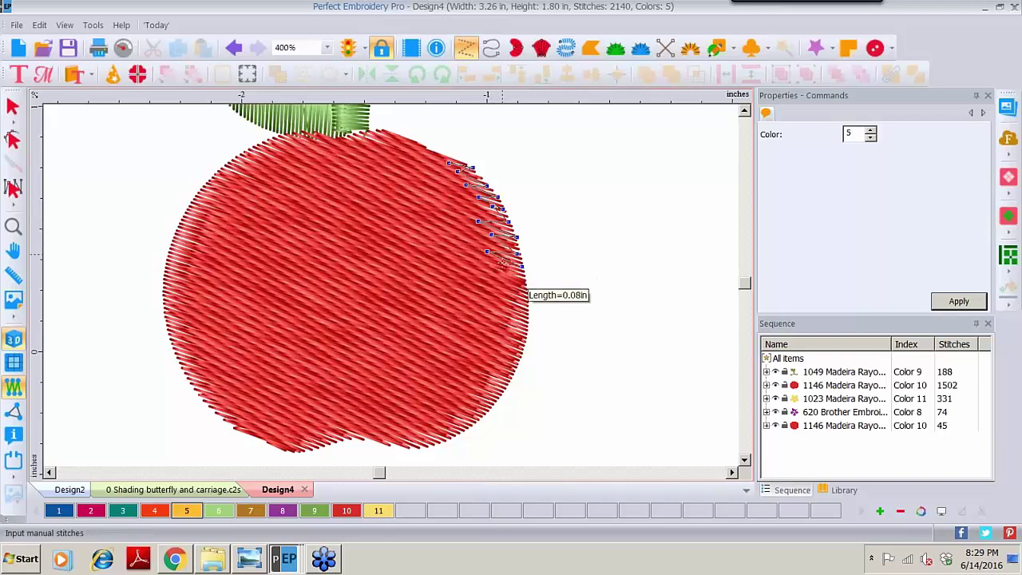
{"action": "left_click", "coordinate": [527, 277]}
{"action": "left_click", "coordinate": [486, 266]}
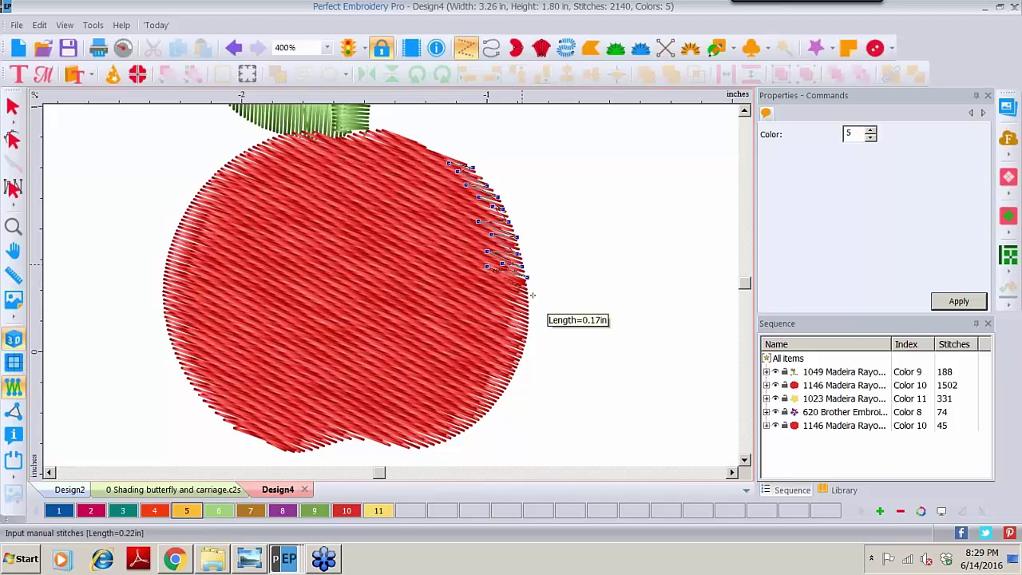
{"action": "left_click", "coordinate": [528, 290]}
{"action": "left_click", "coordinate": [499, 284]}
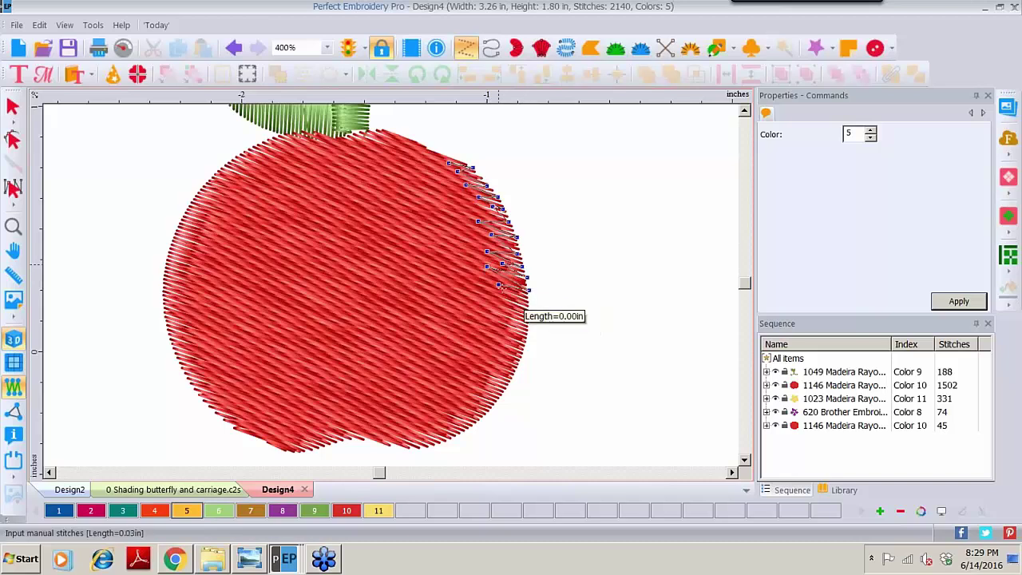
{"action": "left_click", "coordinate": [528, 306]}
{"action": "left_click", "coordinate": [495, 299]}
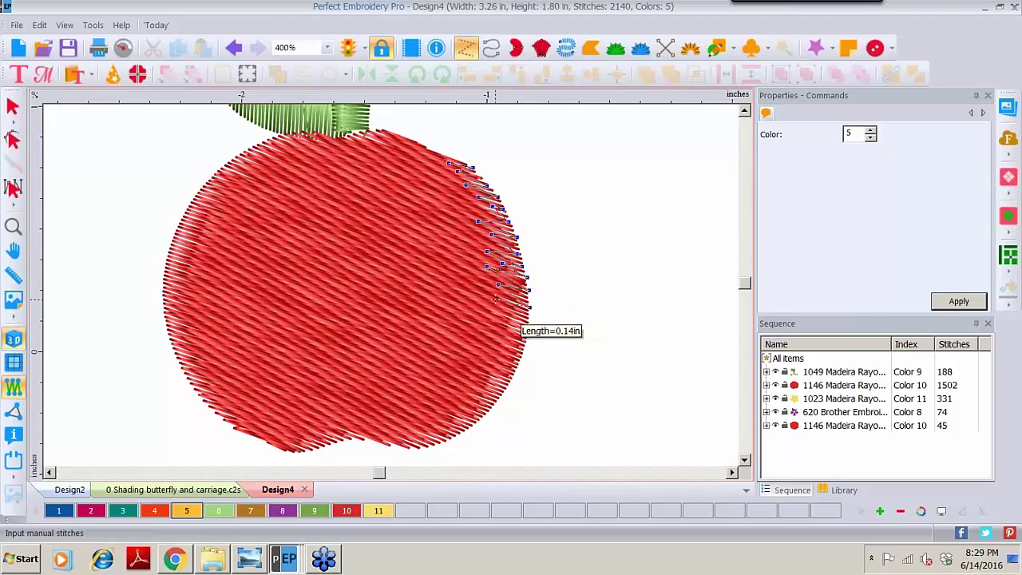
{"action": "left_click", "coordinate": [531, 319]}
{"action": "left_click", "coordinate": [510, 313]}
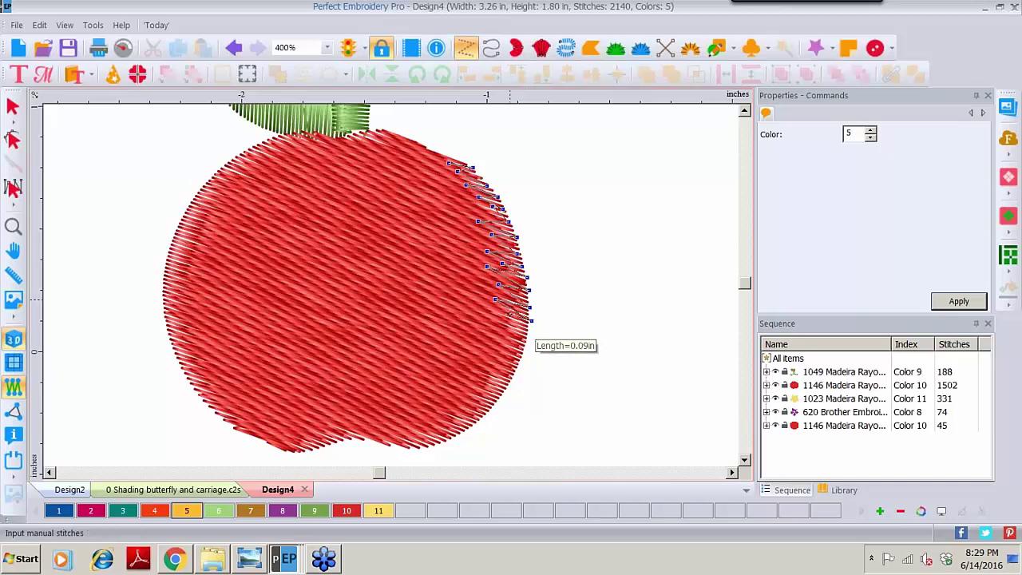
{"action": "left_click", "coordinate": [527, 334]}
{"action": "left_click", "coordinate": [486, 321]}
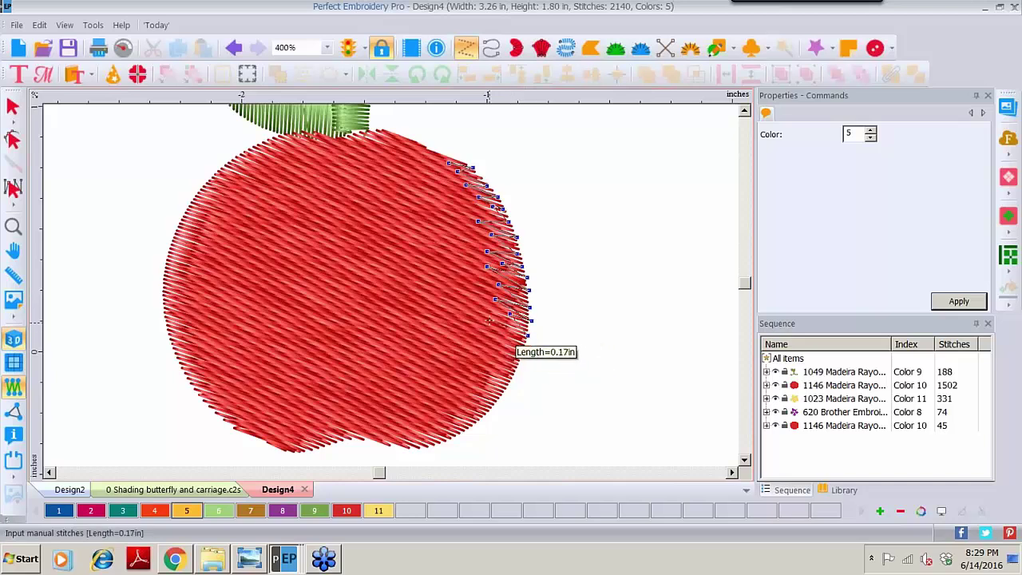
{"action": "left_click", "coordinate": [521, 351]}
{"action": "left_click", "coordinate": [488, 339]}
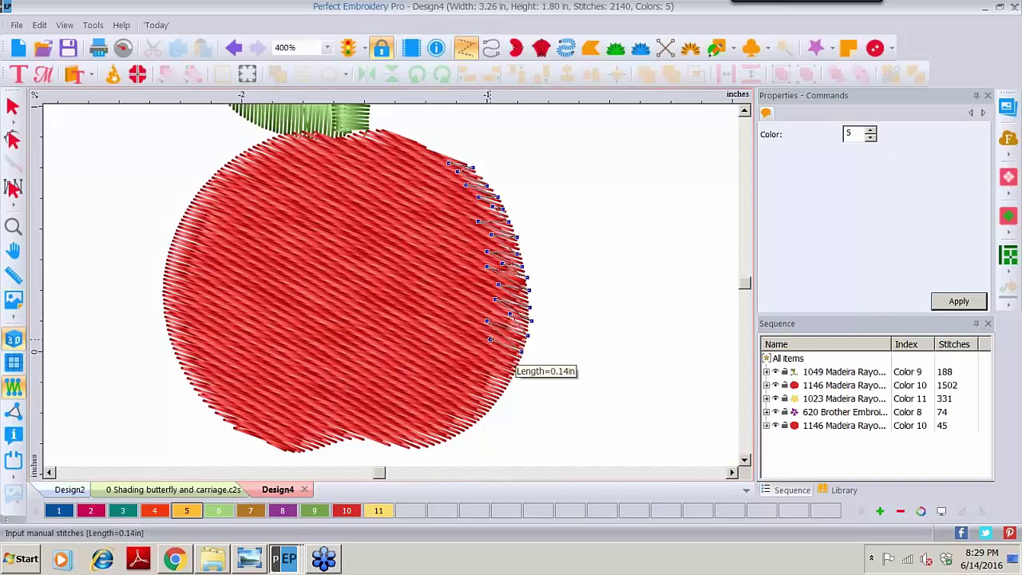
{"action": "left_click", "coordinate": [518, 370]}
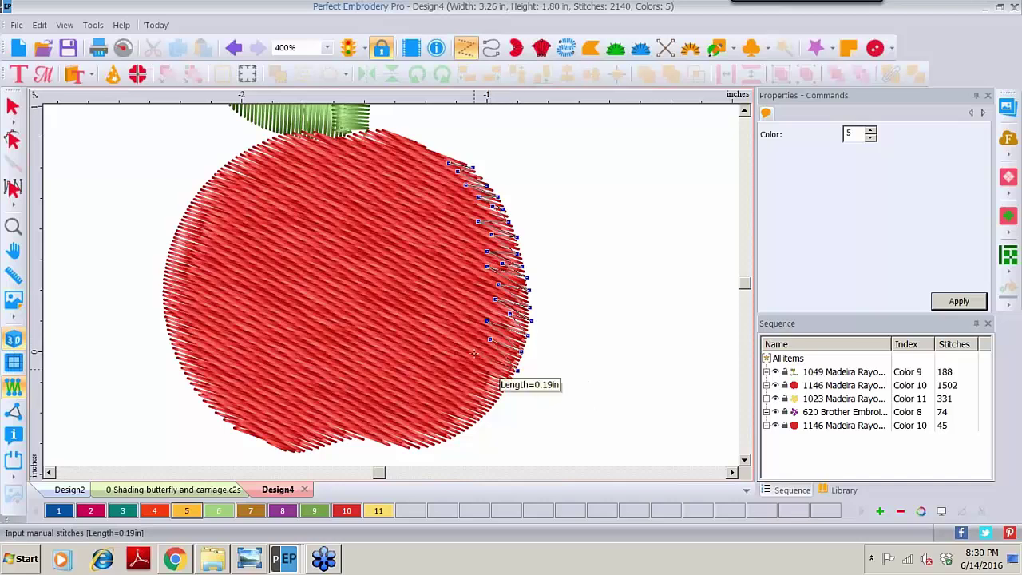
{"action": "left_click", "coordinate": [497, 357]}
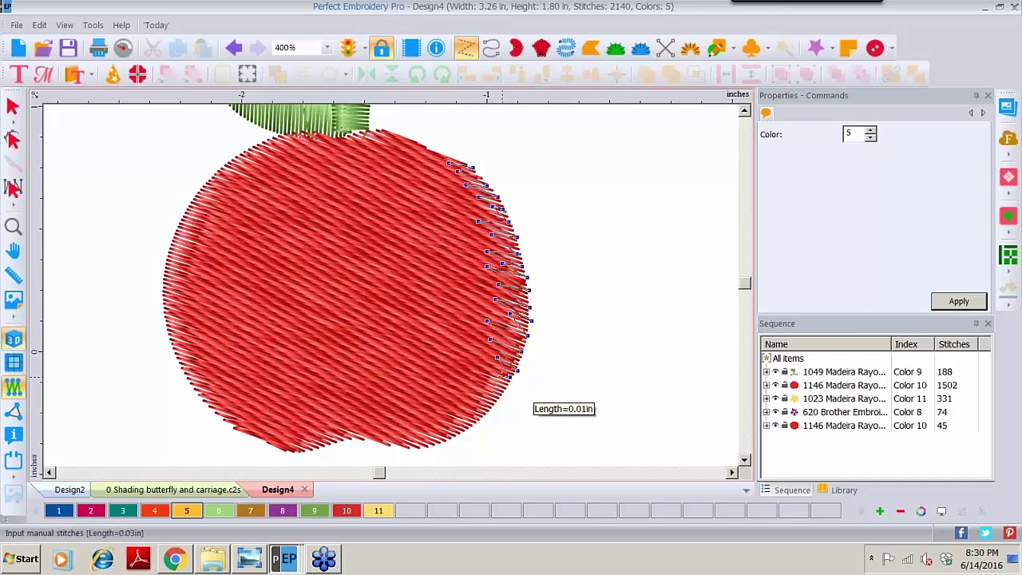
{"action": "left_click", "coordinate": [495, 374]}
{"action": "left_click", "coordinate": [505, 385]}
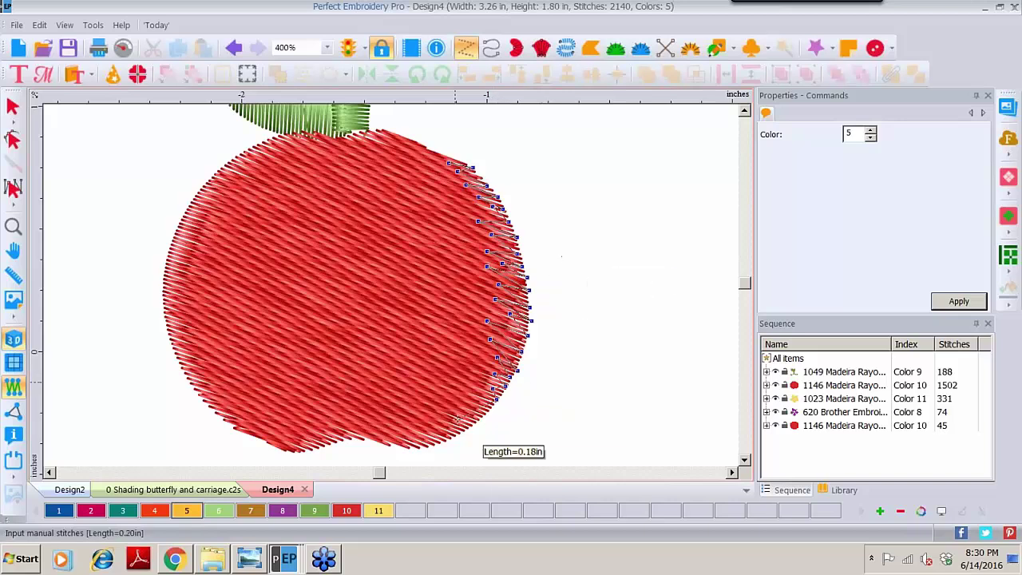
{"action": "key", "text": "Return"}
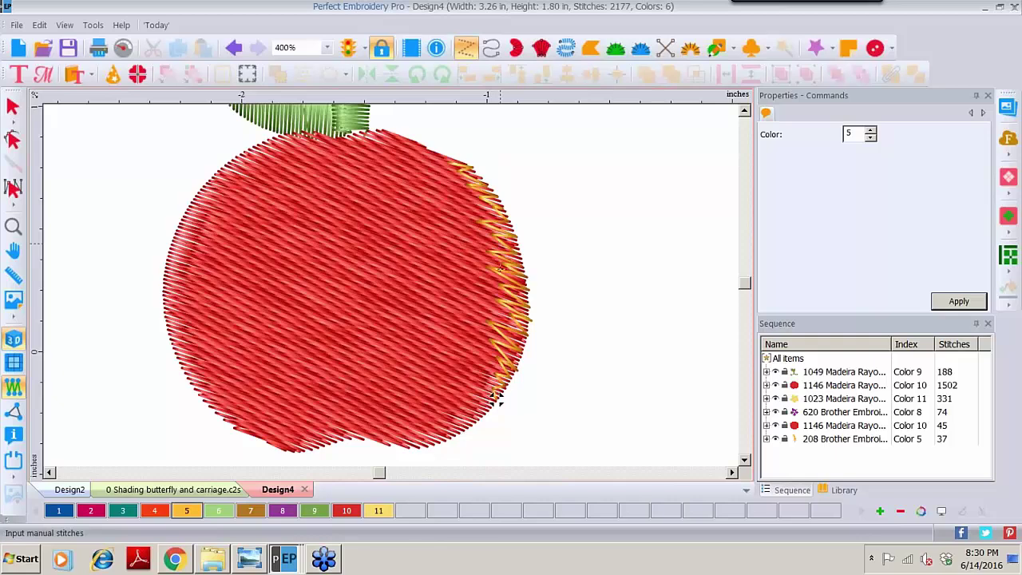
Hide the apple's red color 10 fill to isolate the upper end of the color 5 zigzag at 1600% zoom
{"action": "left_click", "coordinate": [13, 226]}
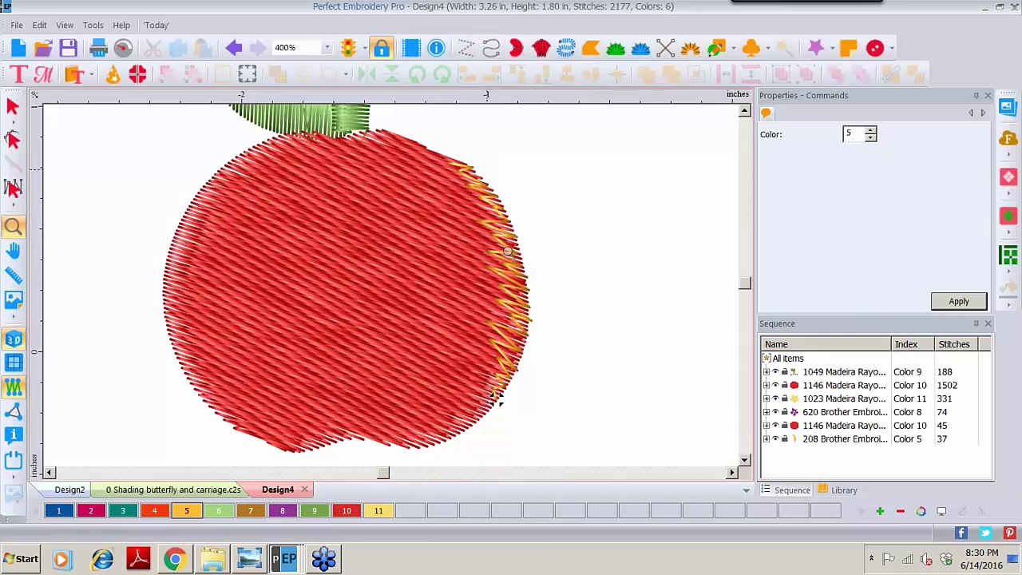
{"action": "left_click", "coordinate": [495, 397]}
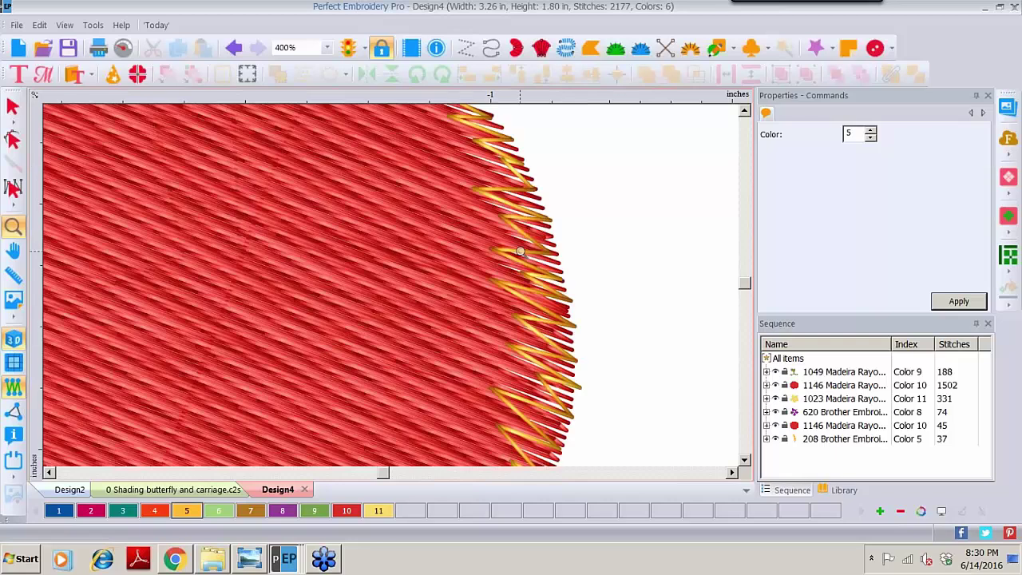
{"action": "left_click", "coordinate": [744, 112]}
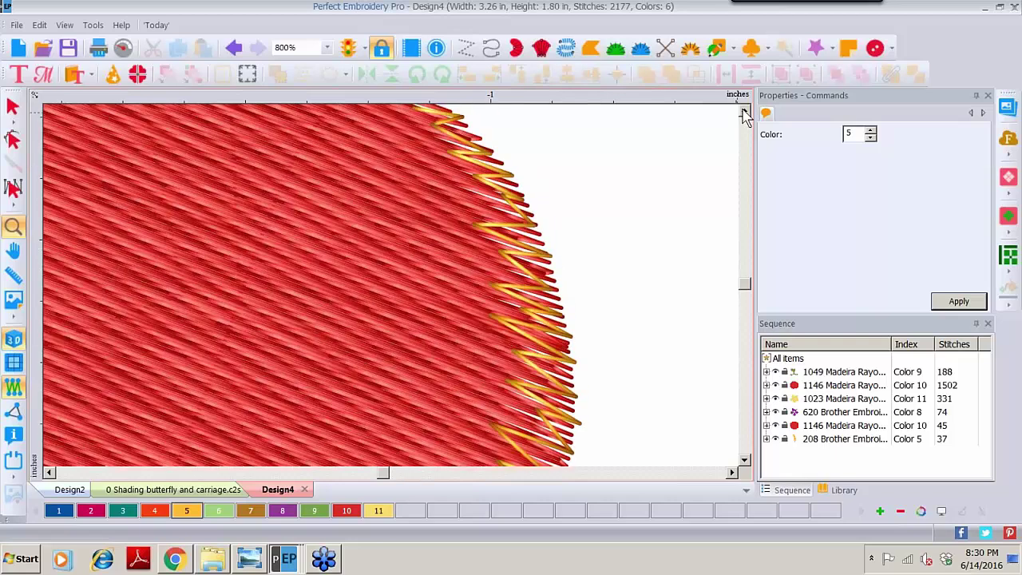
{"action": "left_click", "coordinate": [745, 112]}
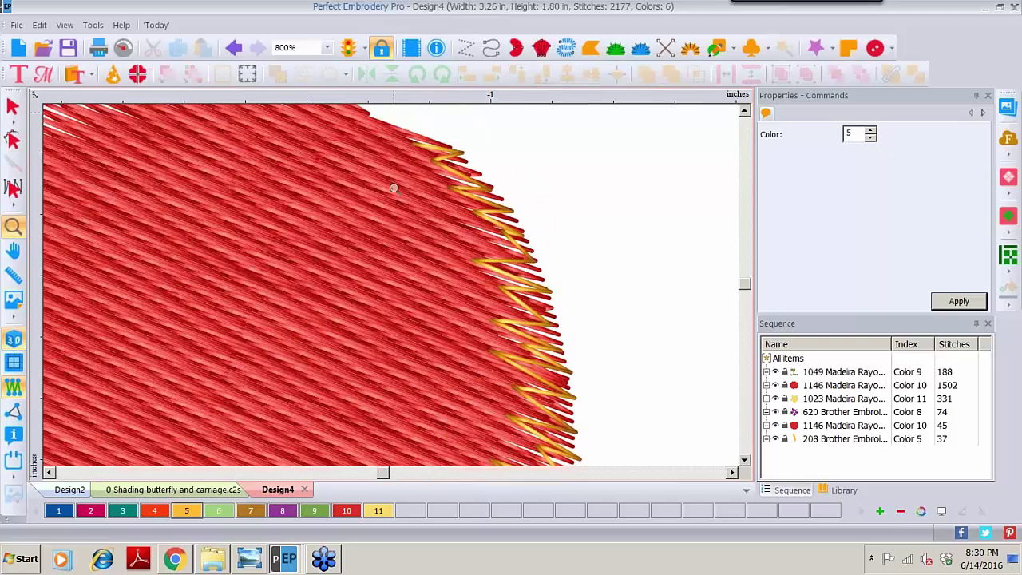
{"action": "left_click", "coordinate": [775, 386]}
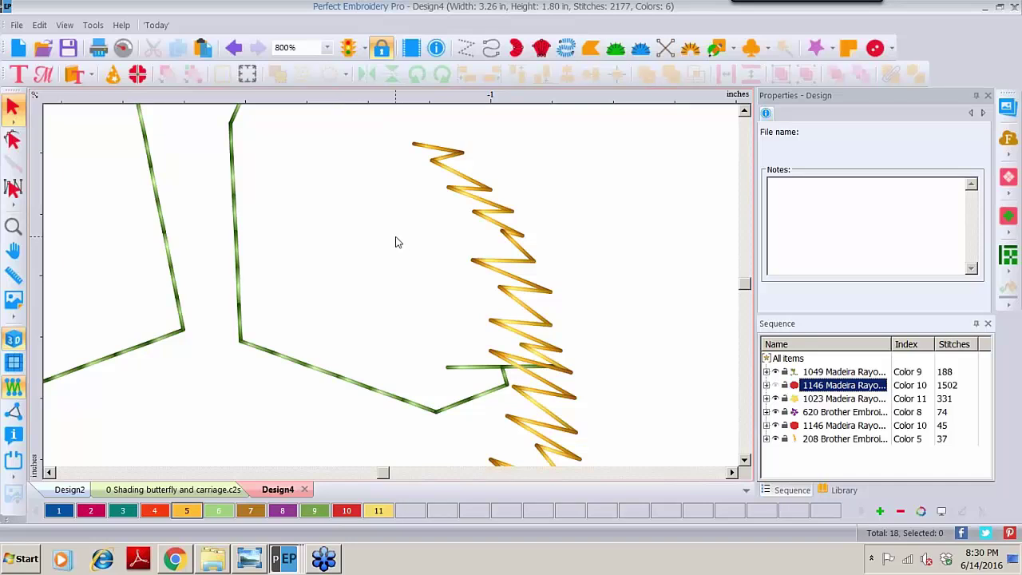
{"action": "left_click", "coordinate": [14, 226]}
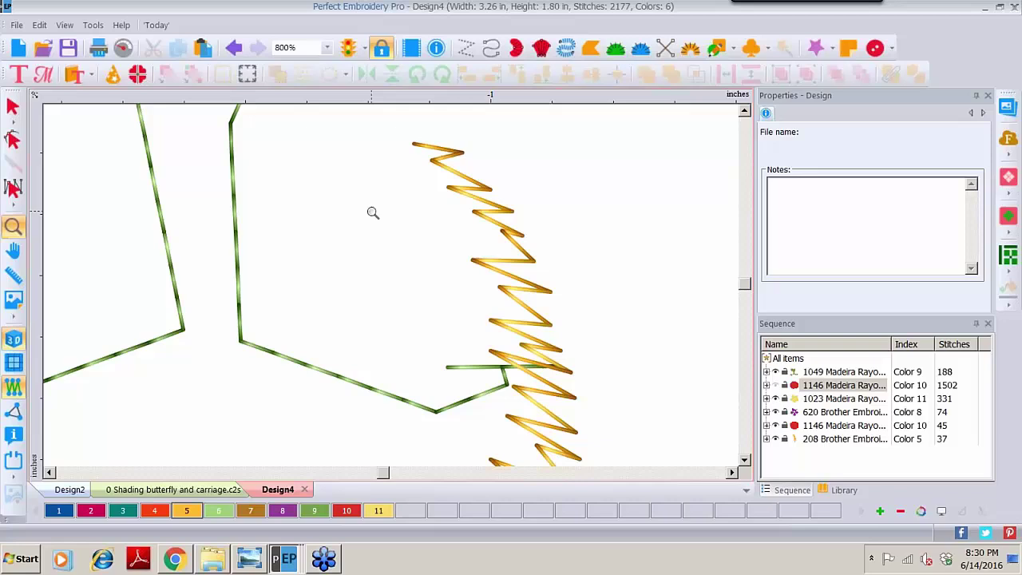
{"action": "left_click", "coordinate": [465, 153]}
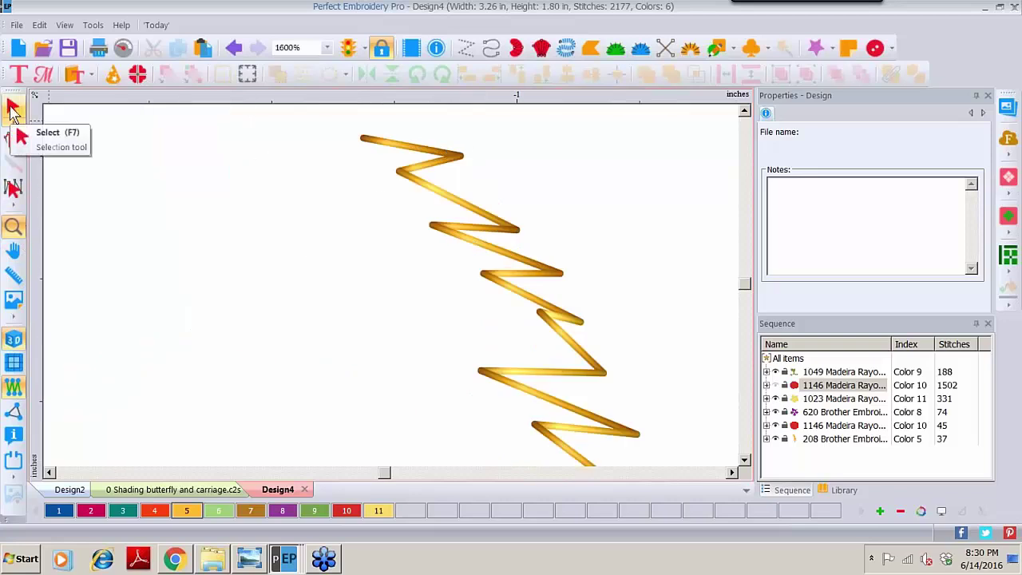
Show the stitch points and reposition uneven points in the upper half of the color 5 zigzag to even out its spacing
{"action": "left_click", "coordinate": [14, 411]}
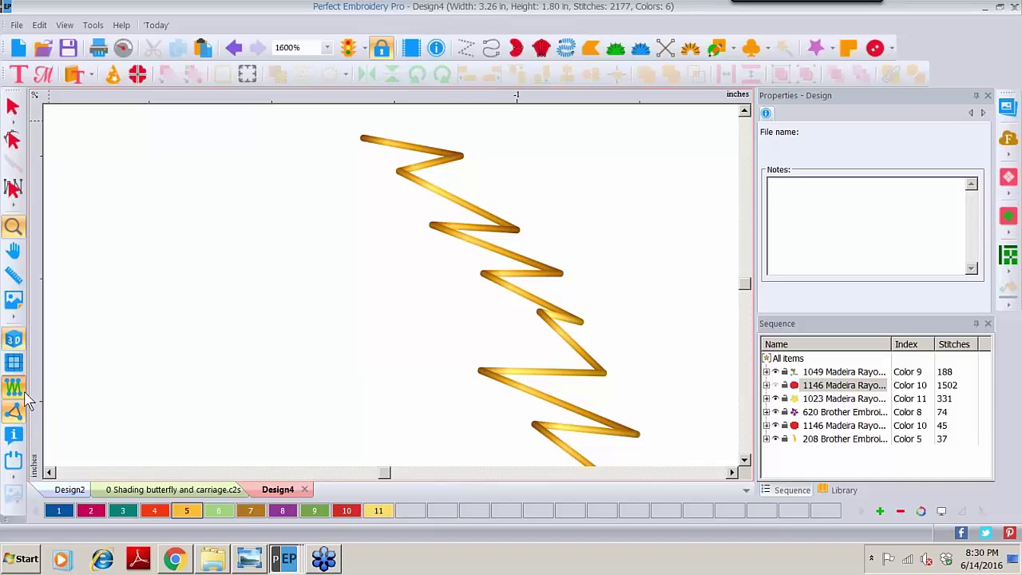
{"action": "left_click", "coordinate": [14, 191]}
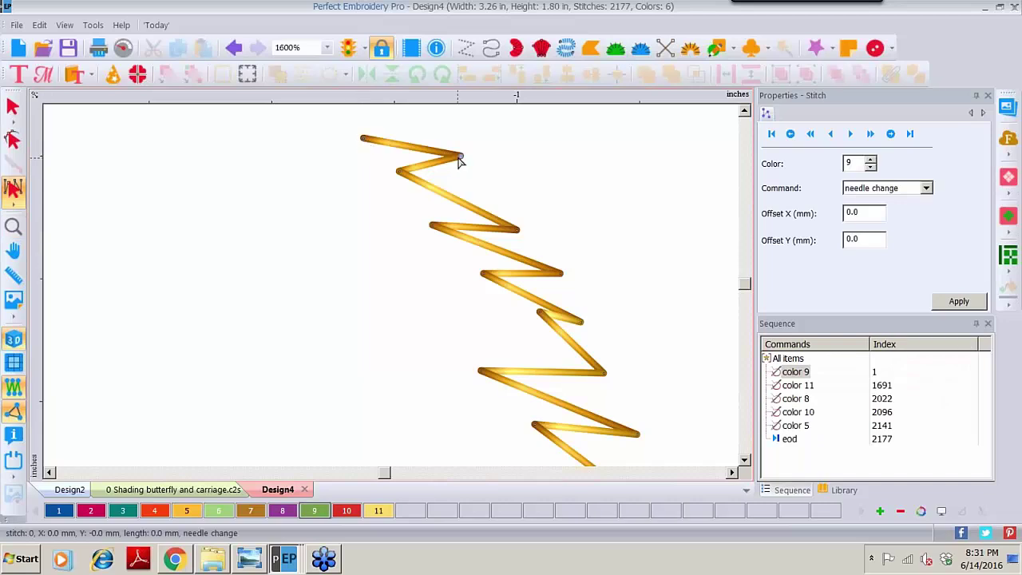
{"action": "left_click_drag", "start_coordinate": [464, 157], "coordinate": [402, 189]}
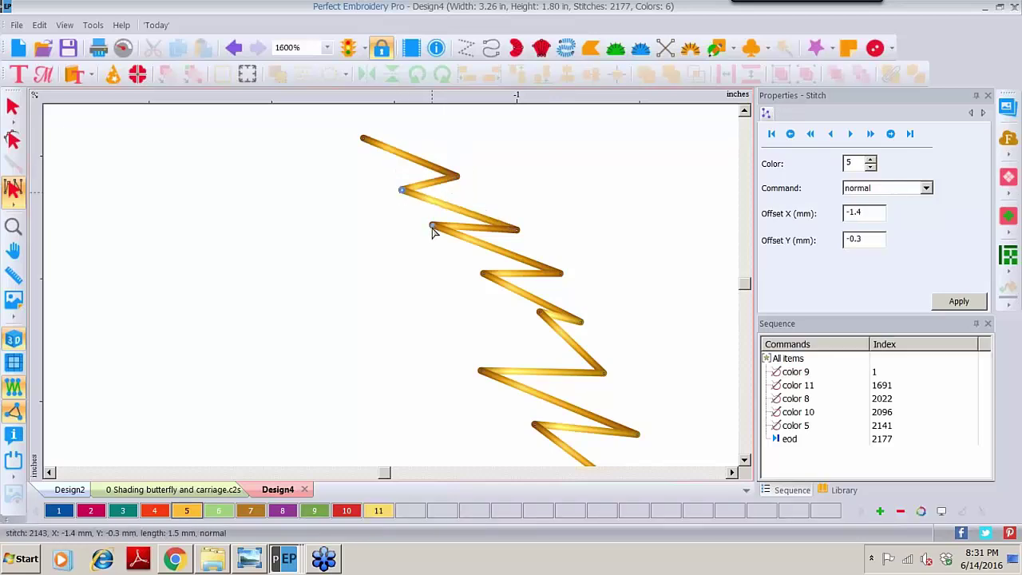
{"action": "mouse_move", "coordinate": [433, 228]}
{"action": "left_mouse_down"}
{"action": "mouse_move", "coordinate": [429, 240]}
{"action": "mouse_move", "coordinate": [432, 232]}
{"action": "left_mouse_up"}
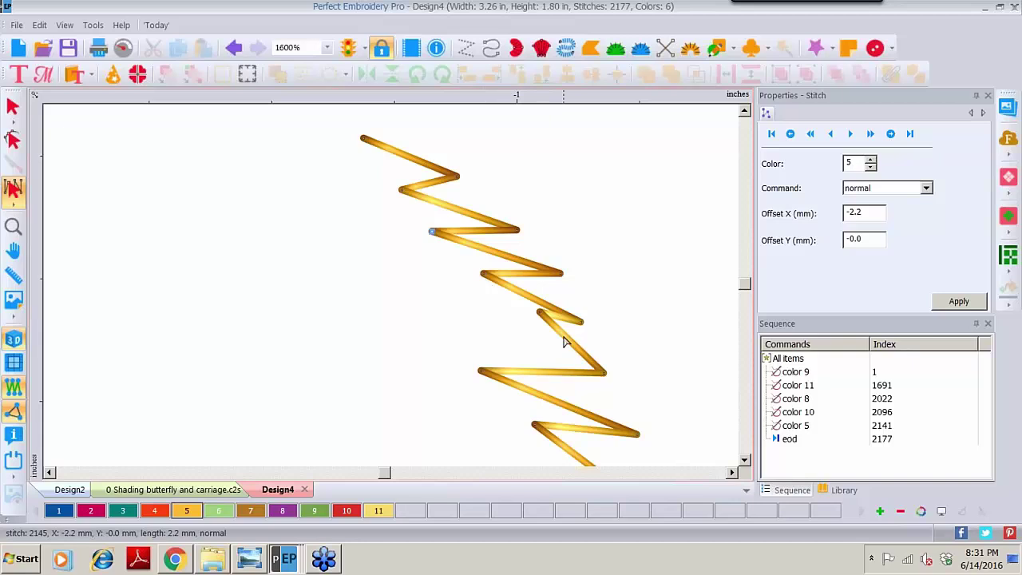
{"action": "left_click_drag", "start_coordinate": [539, 317], "coordinate": [490, 308]}
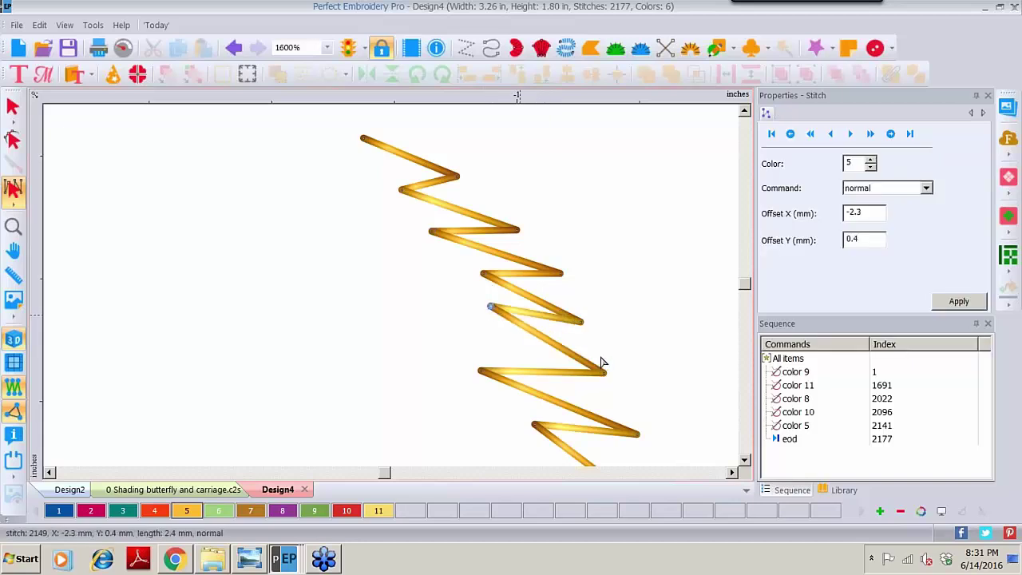
{"action": "left_click", "coordinate": [745, 461]}
{"action": "left_click", "coordinate": [744, 461]}
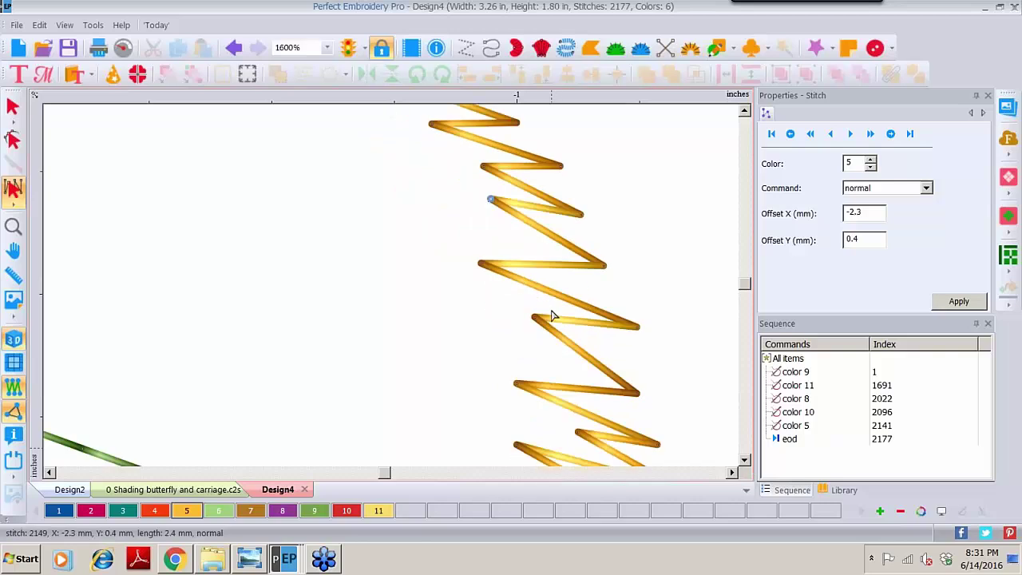
{"action": "left_click_drag", "start_coordinate": [537, 319], "coordinate": [528, 330]}
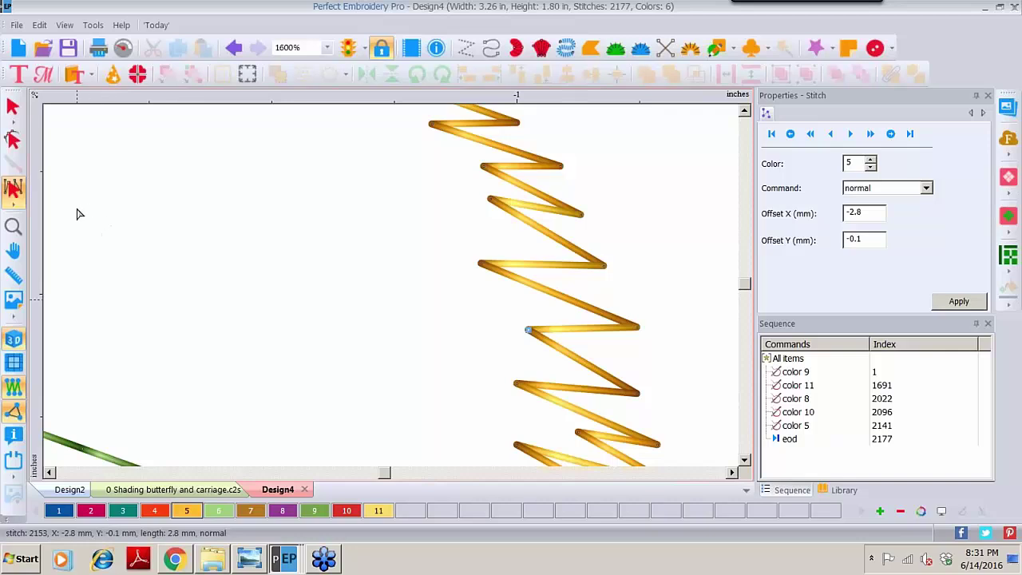
Insert four zigzag stitches after the inner point at the wide gap midway down the color 5 shading, and adjust the neighbouring points
{"action": "left_click", "coordinate": [18, 191]}
{"action": "right_click", "coordinate": [481, 264]}
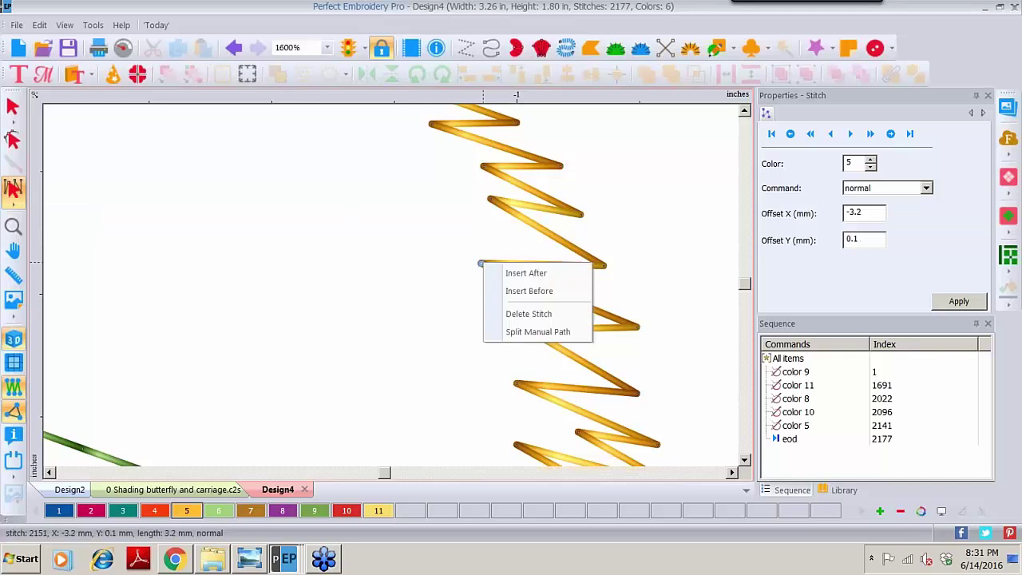
{"action": "left_click", "coordinate": [526, 274]}
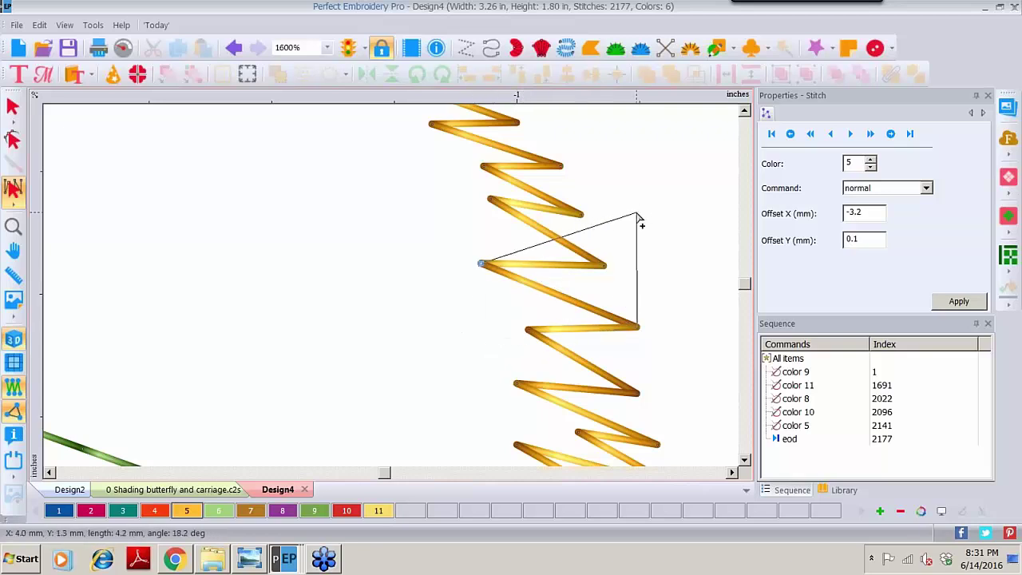
{"action": "left_click", "coordinate": [624, 291]}
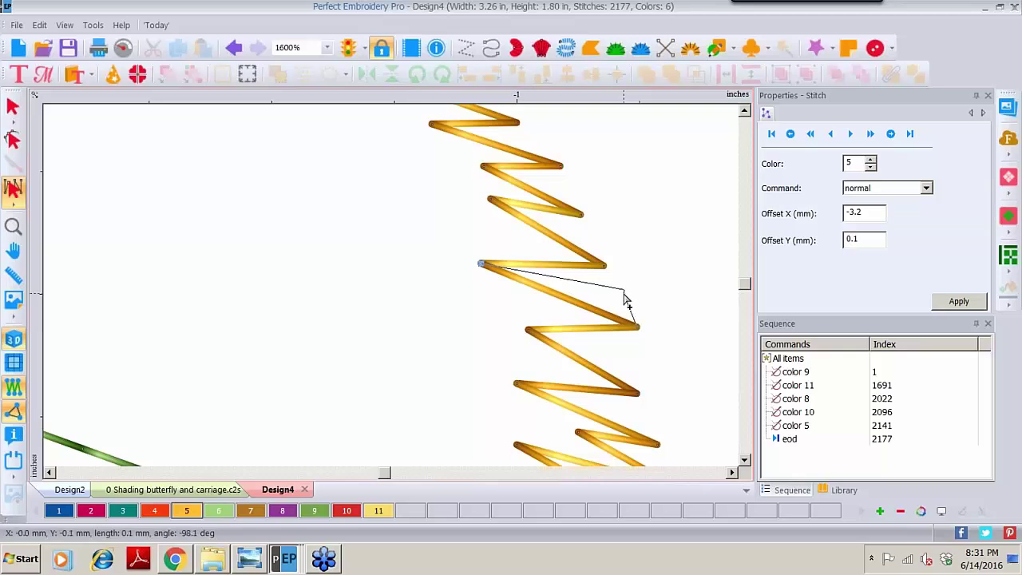
{"action": "left_click", "coordinate": [505, 291]}
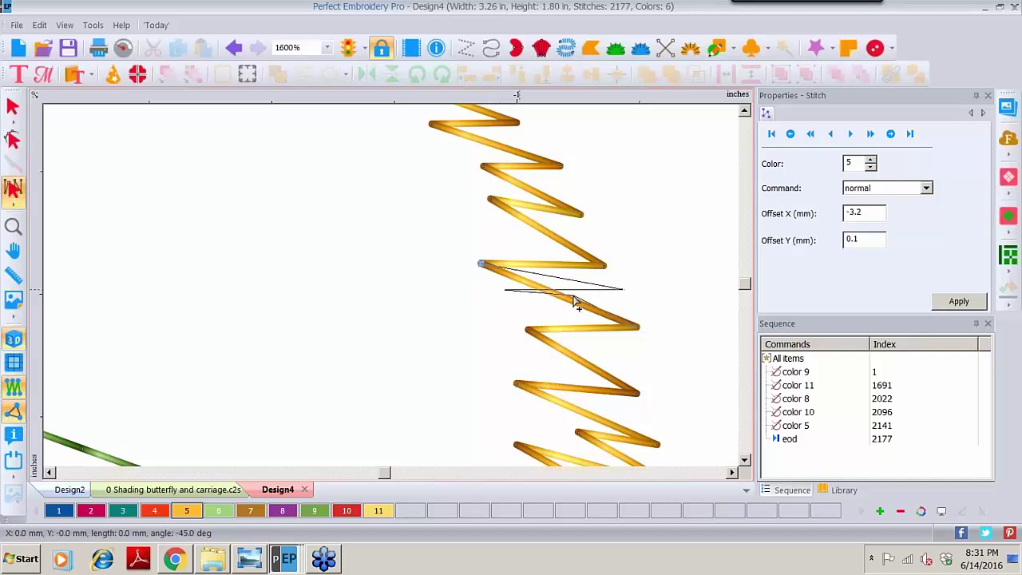
{"action": "left_click", "coordinate": [627, 317]}
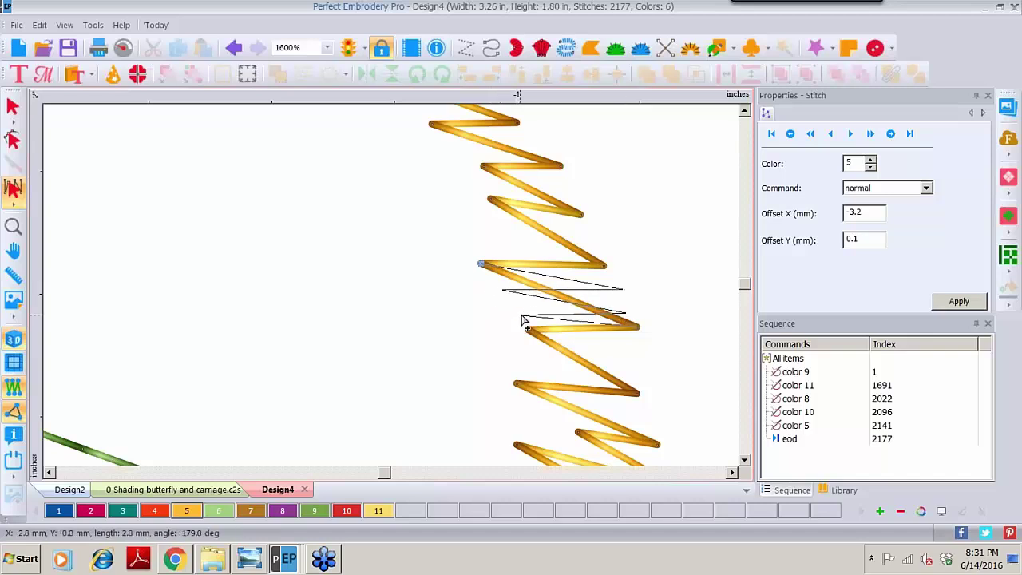
{"action": "left_click", "coordinate": [531, 311]}
{"action": "right_click", "coordinate": [634, 330]}
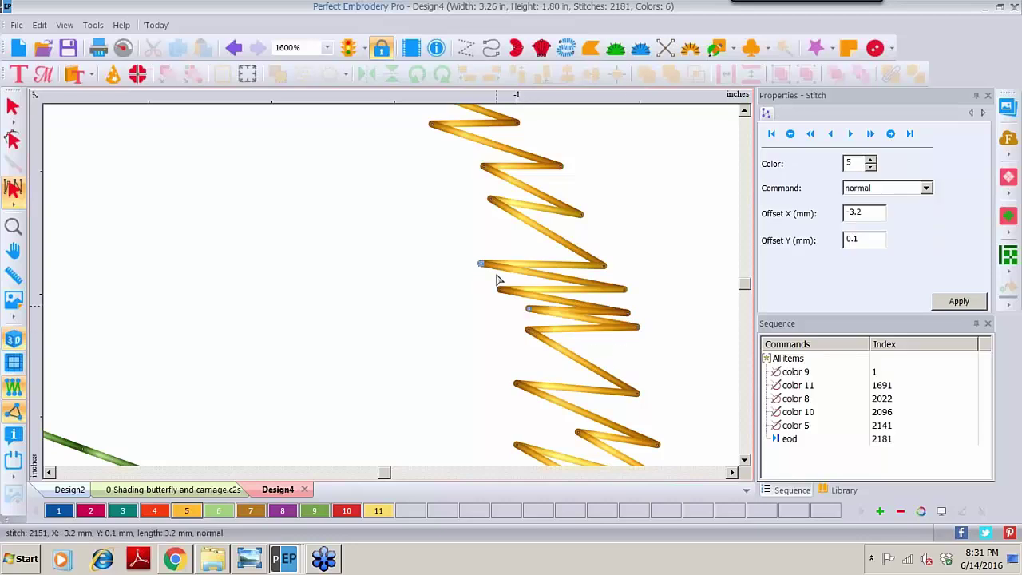
{"action": "left_click_drag", "start_coordinate": [502, 293], "coordinate": [510, 354]}
{"action": "mouse_move", "coordinate": [637, 334]}
{"action": "left_mouse_down"}
{"action": "mouse_move", "coordinate": [623, 365]}
{"action": "mouse_move", "coordinate": [624, 325]}
{"action": "left_mouse_up"}
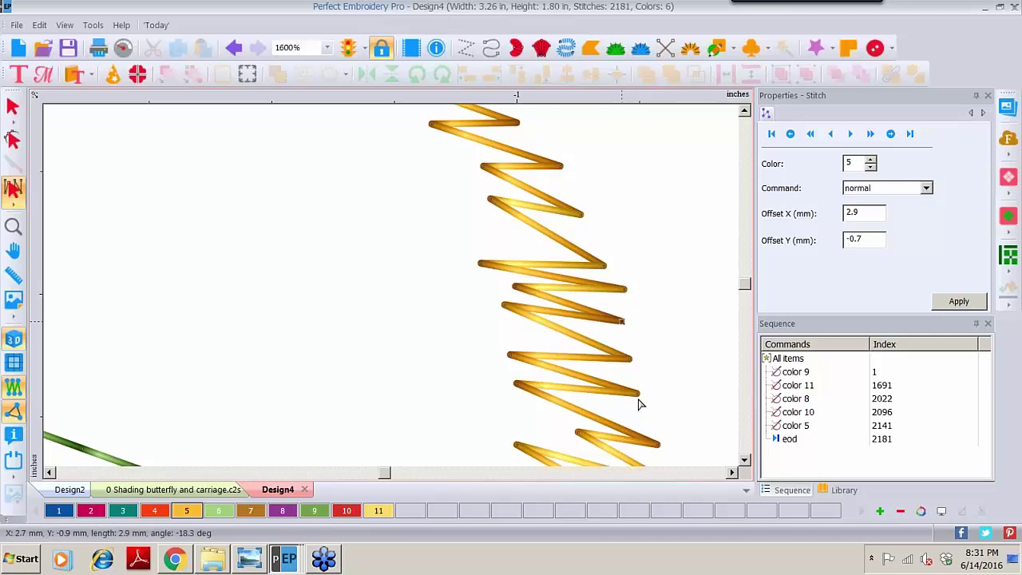
Lower the short inner point in the lower part of the color 5 zigzag and insert six stitches in the gap above it
{"action": "left_click", "coordinate": [745, 463]}
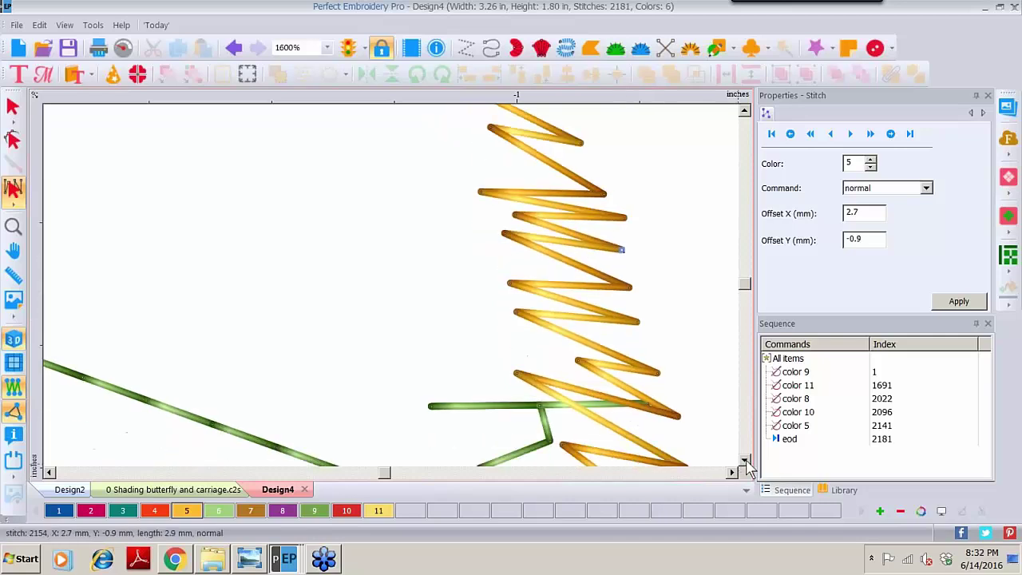
{"action": "left_click_drag", "start_coordinate": [744, 463], "coordinate": [744, 463]}
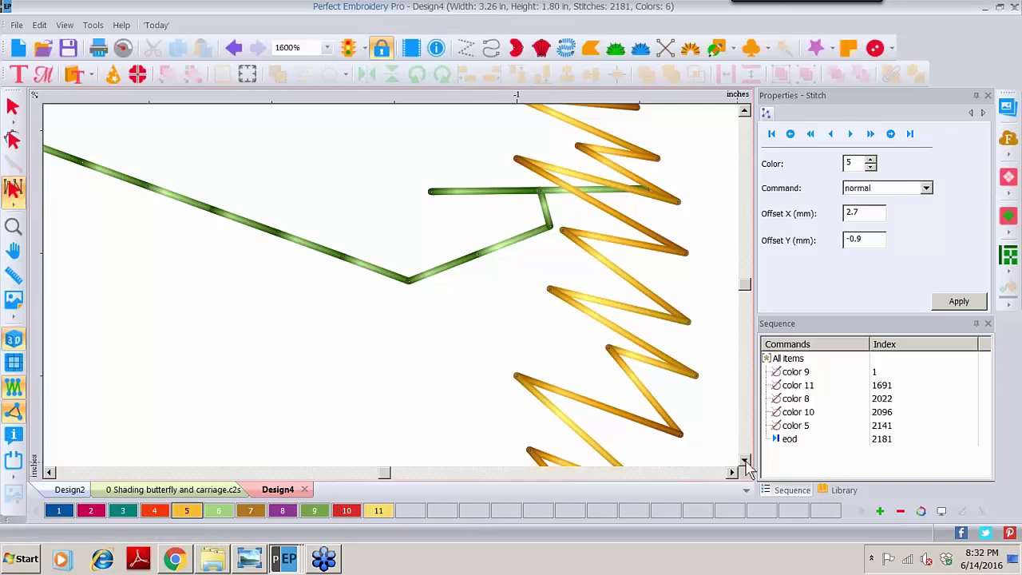
{"action": "left_click_drag", "start_coordinate": [610, 357], "coordinate": [592, 392]}
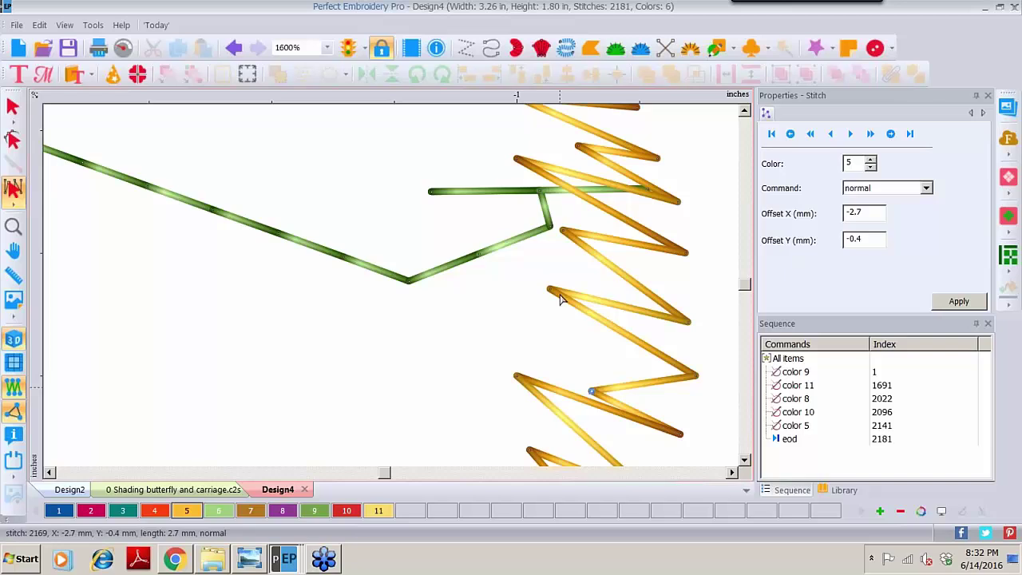
{"action": "right_click", "coordinate": [549, 292]}
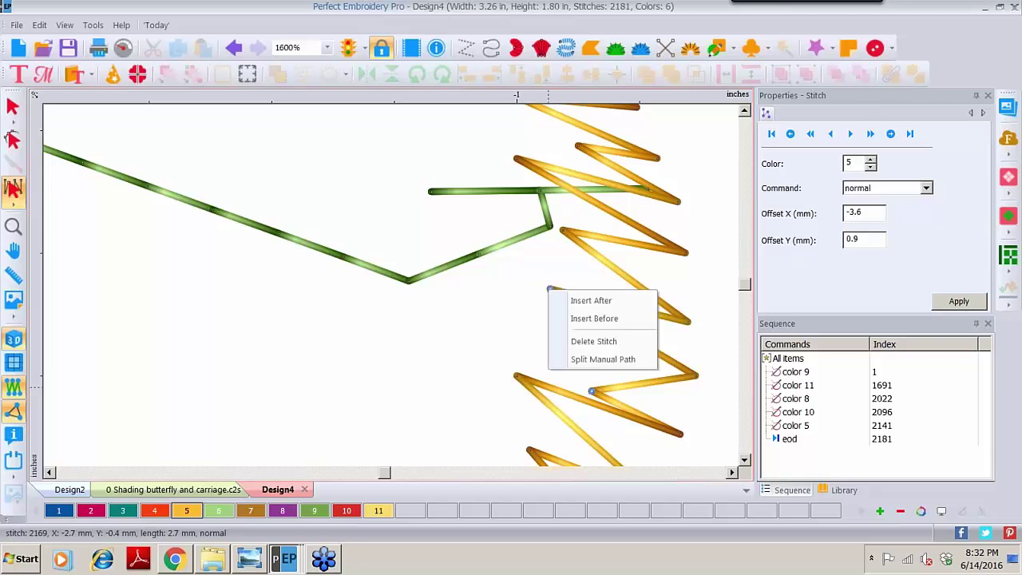
{"action": "left_click", "coordinate": [580, 310]}
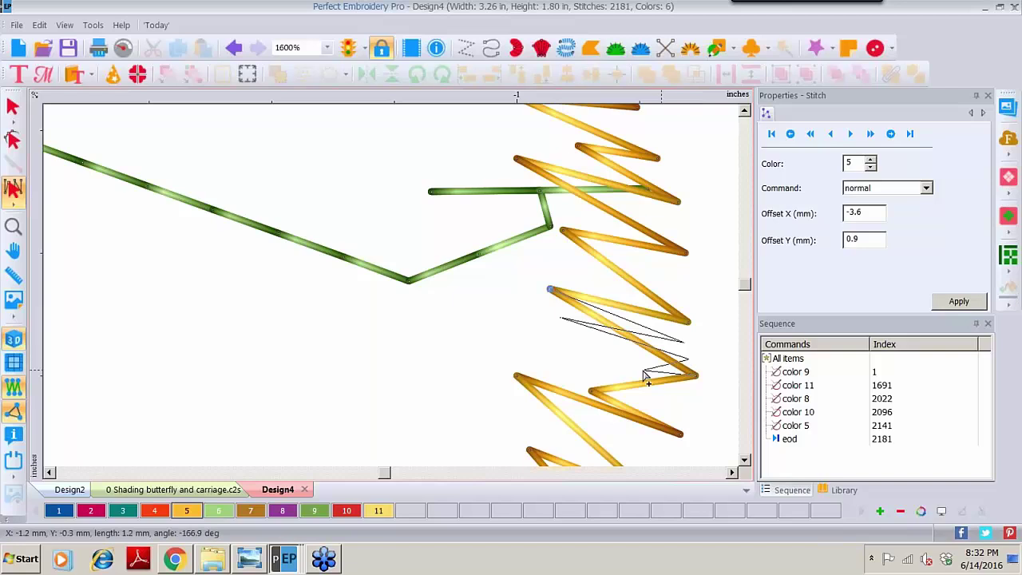
{"action": "left_click", "coordinate": [557, 354]}
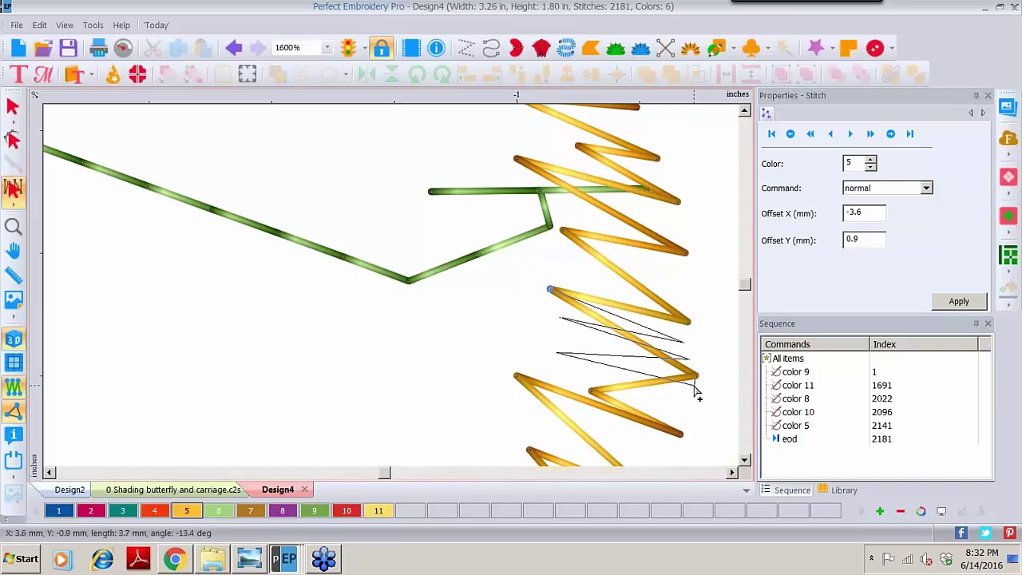
{"action": "left_click", "coordinate": [580, 382]}
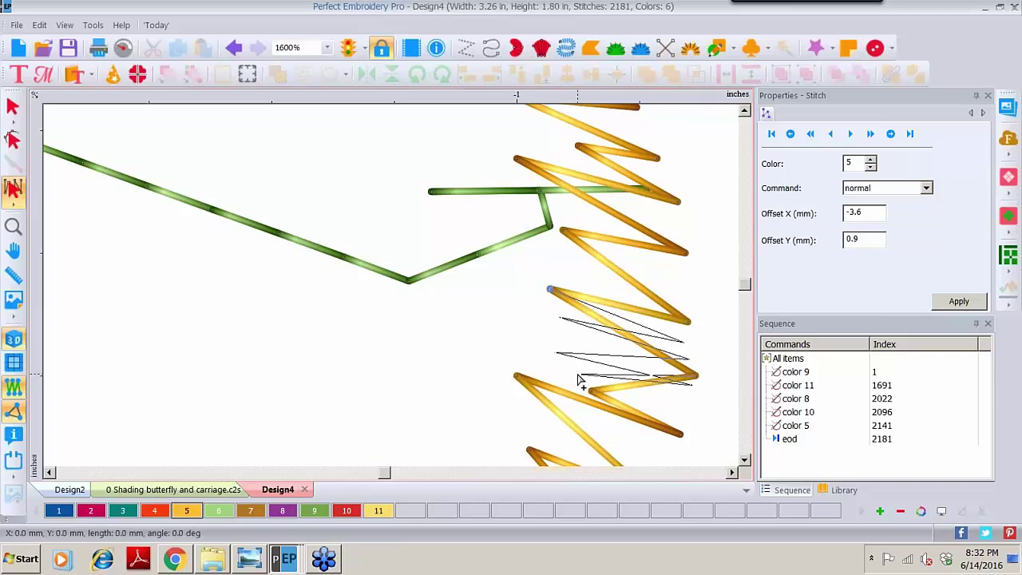
{"action": "key", "text": "Return"}
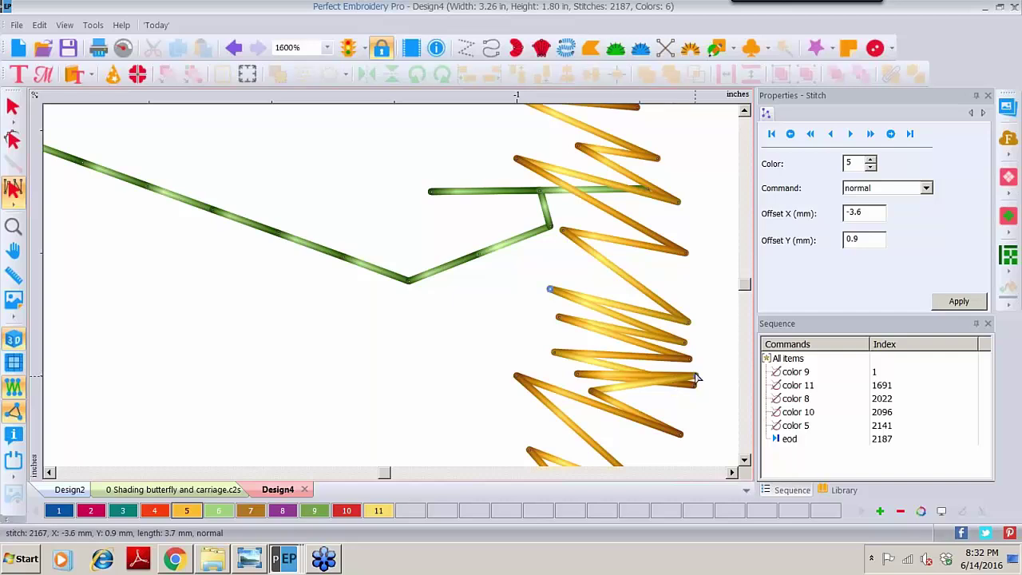
Reposition the outer and inner points around the newly inserted lower stitches to space the color 5 zigzag evenly
{"action": "left_click_drag", "start_coordinate": [697, 379], "coordinate": [679, 412]}
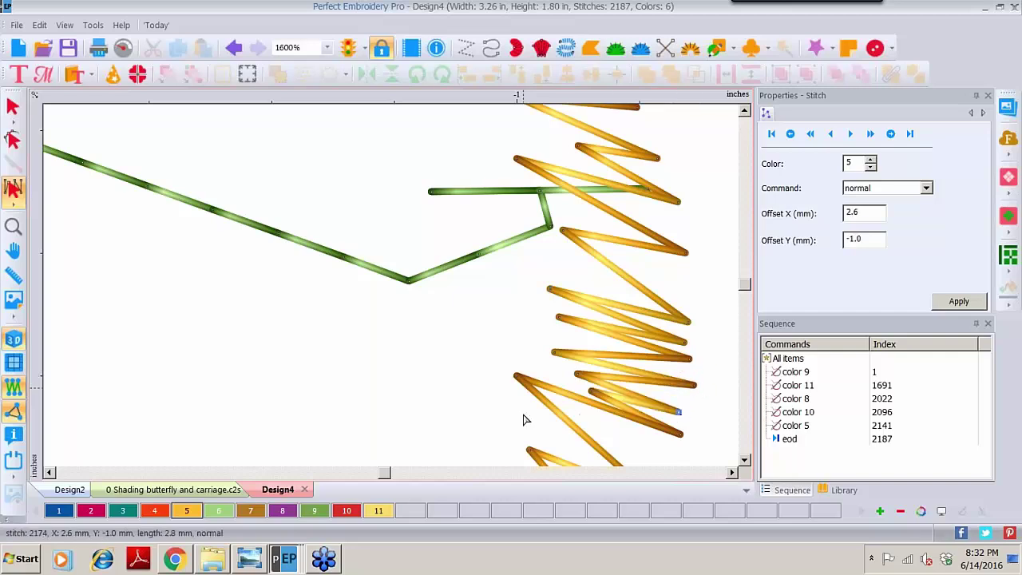
{"action": "left_click_drag", "start_coordinate": [521, 387], "coordinate": [528, 408]}
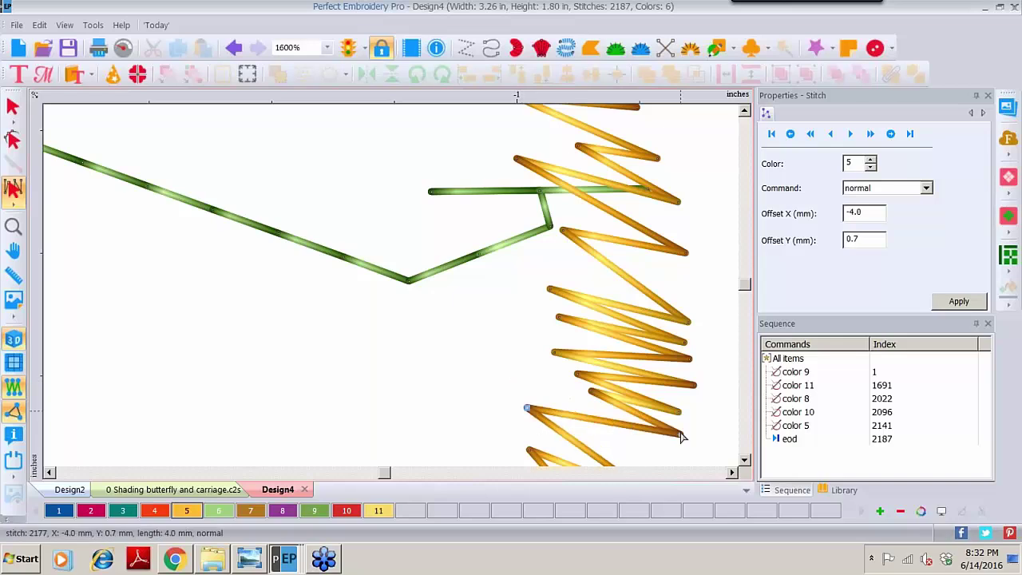
{"action": "left_click_drag", "start_coordinate": [681, 438], "coordinate": [676, 429]}
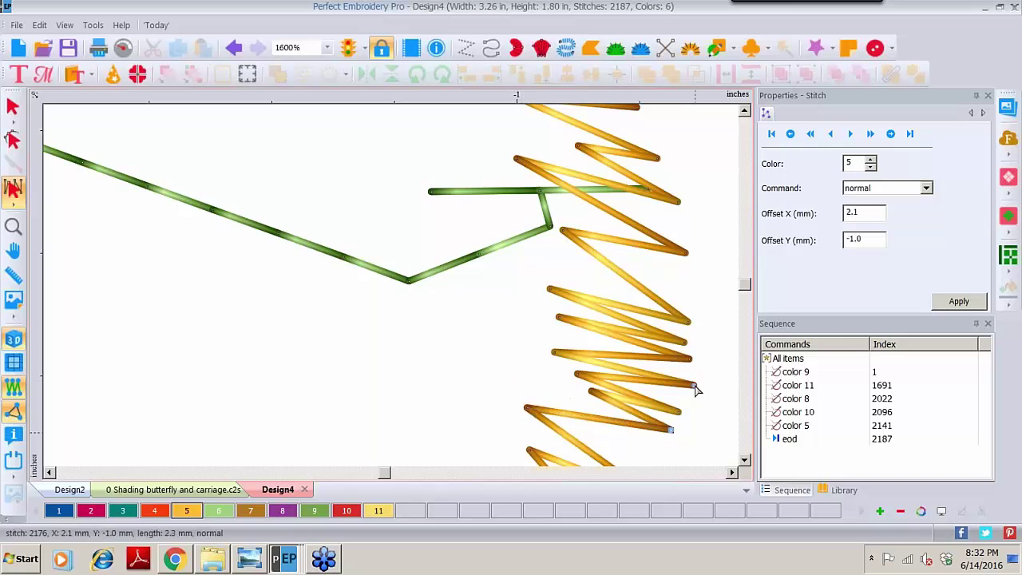
{"action": "left_click_drag", "start_coordinate": [692, 388], "coordinate": [679, 359]}
{"action": "left_click_drag", "start_coordinate": [685, 324], "coordinate": [684, 290]}
{"action": "left_click_drag", "start_coordinate": [683, 352], "coordinate": [686, 334]}
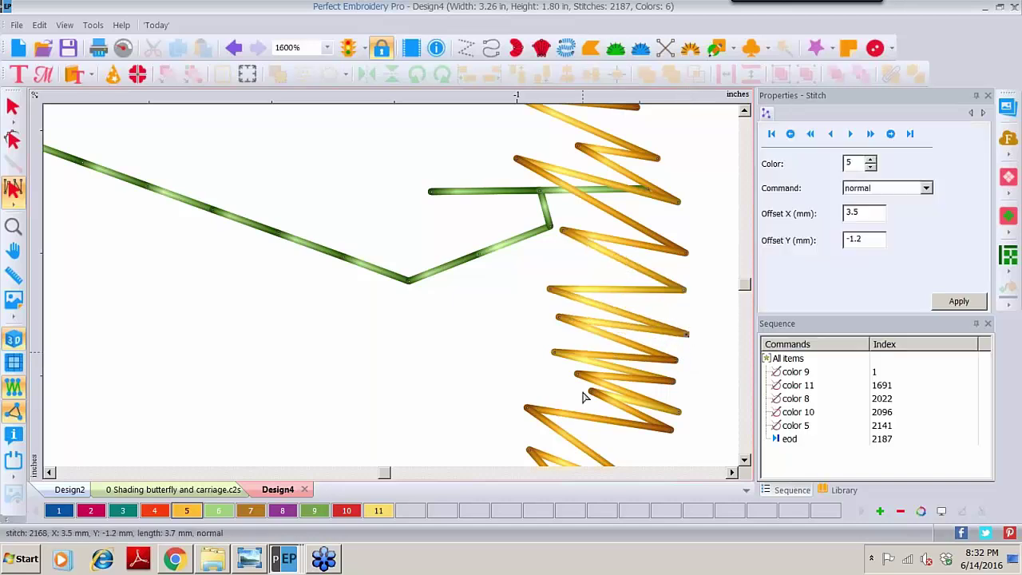
{"action": "left_click_drag", "start_coordinate": [555, 354], "coordinate": [559, 348]}
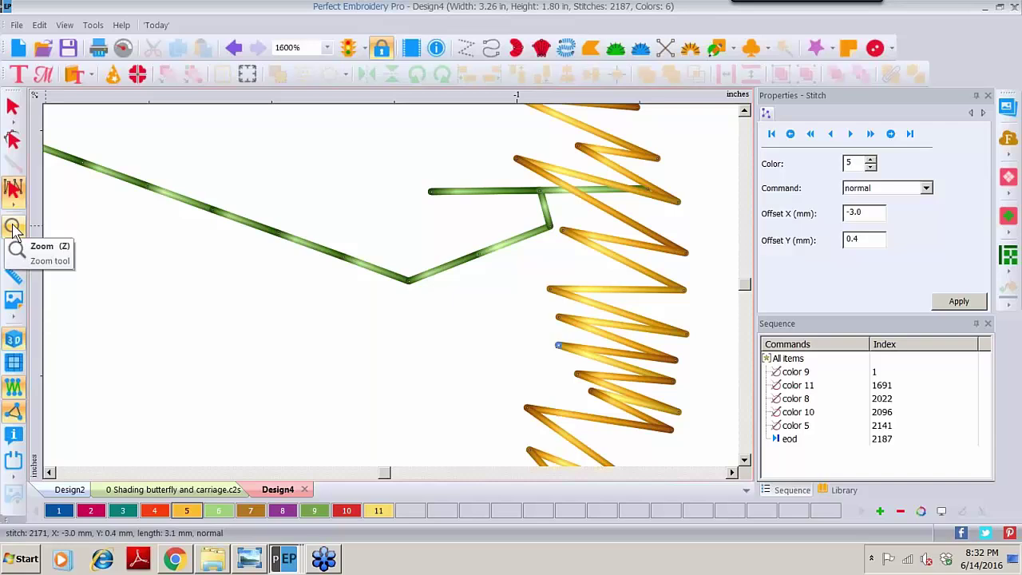
Unhide the apple's red color 10 fill and turn off the stitch point display
{"action": "left_click", "coordinate": [12, 228]}
{"action": "right_click", "coordinate": [338, 331]}
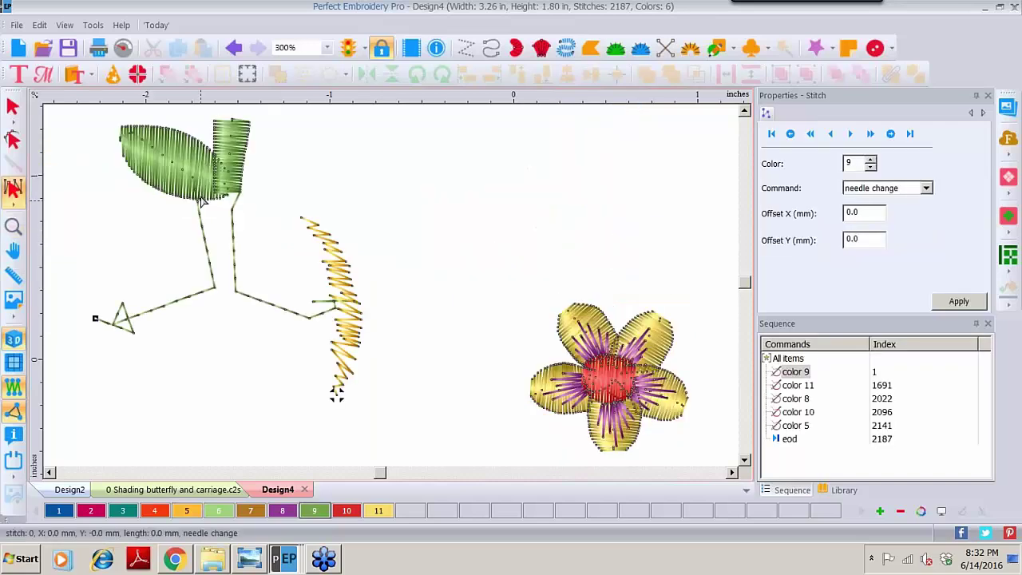
{"action": "left_click", "coordinate": [12, 106]}
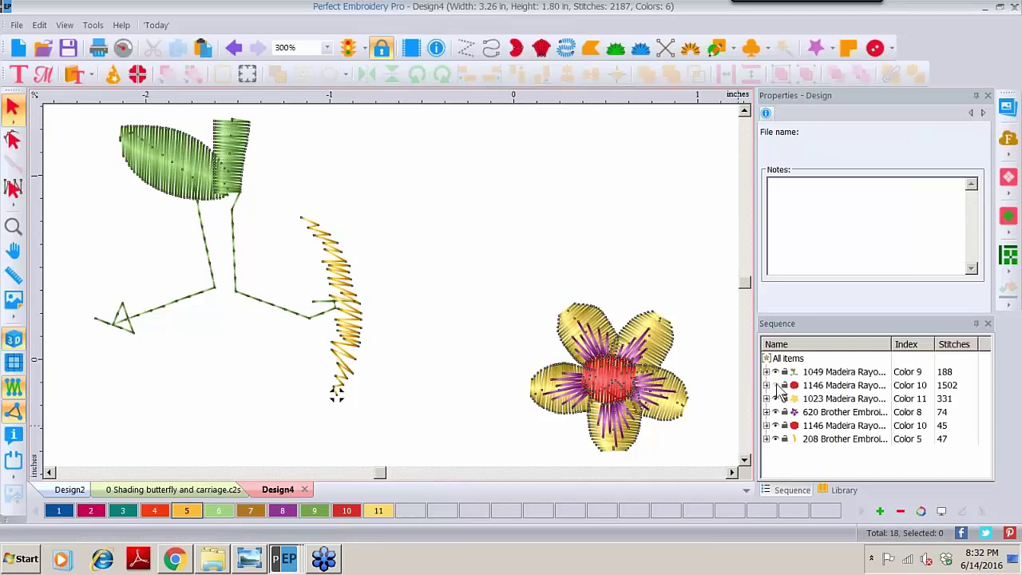
{"action": "left_click", "coordinate": [780, 388]}
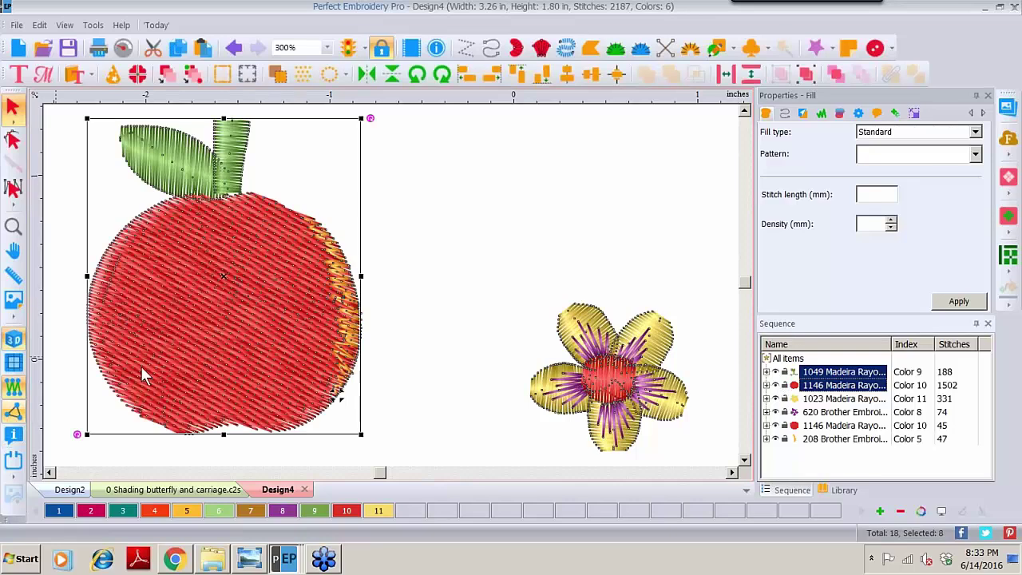
{"action": "left_click", "coordinate": [13, 412]}
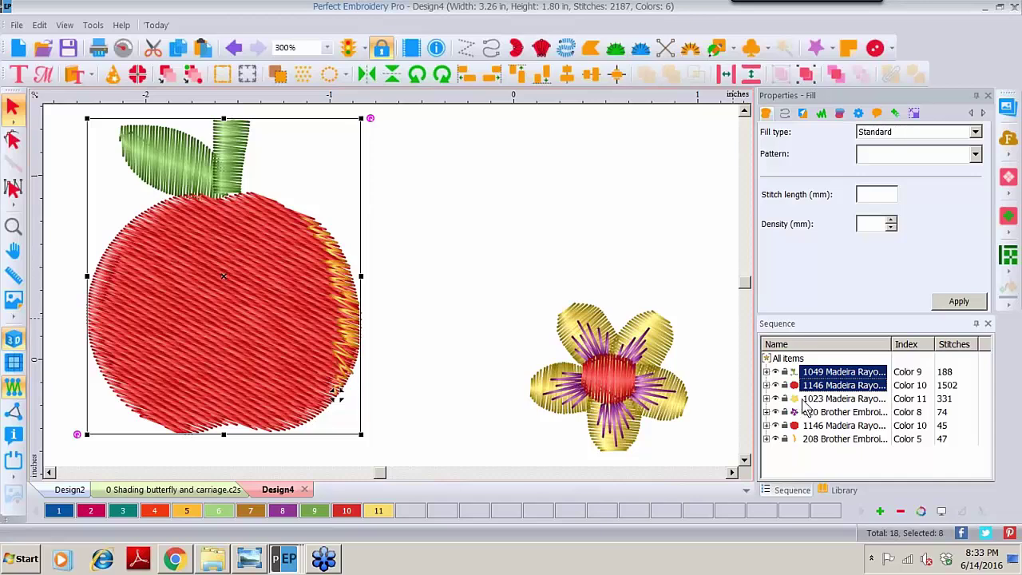
Select the color 5 shading object and review its available end commands, including trim, without changing the setting
{"action": "left_click", "coordinate": [807, 441]}
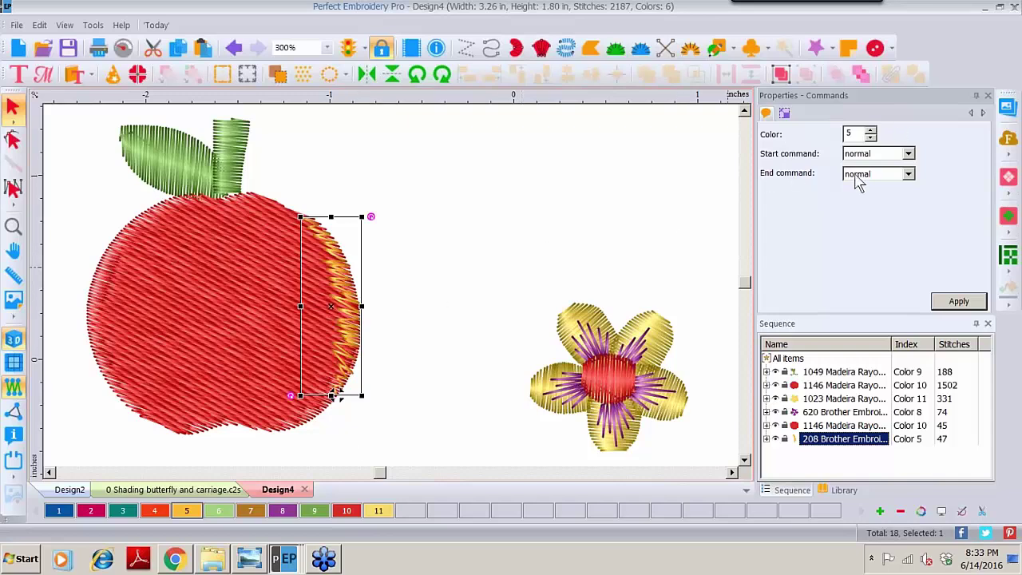
{"action": "left_click", "coordinate": [909, 175]}
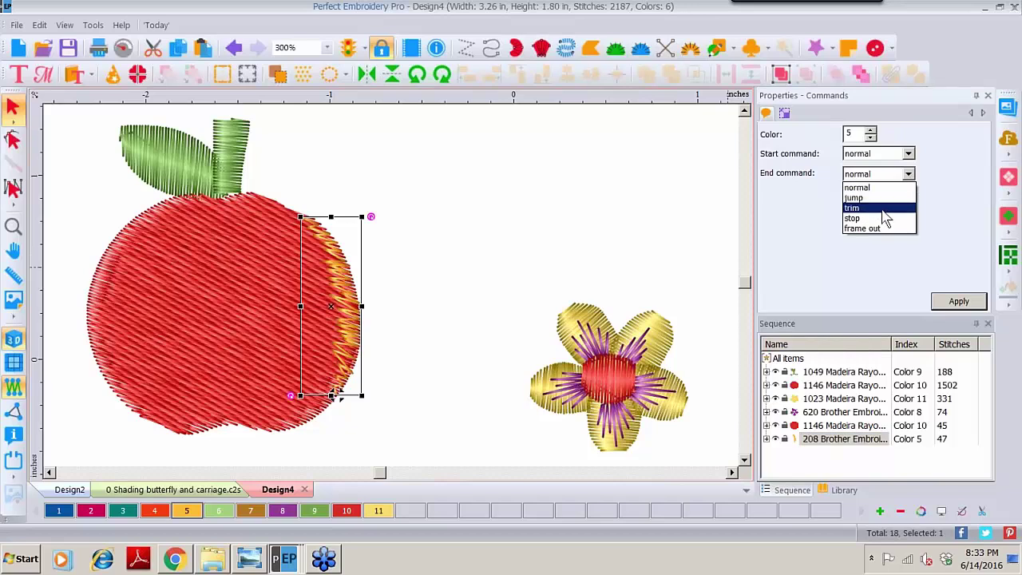
{"action": "left_click", "coordinate": [515, 228]}
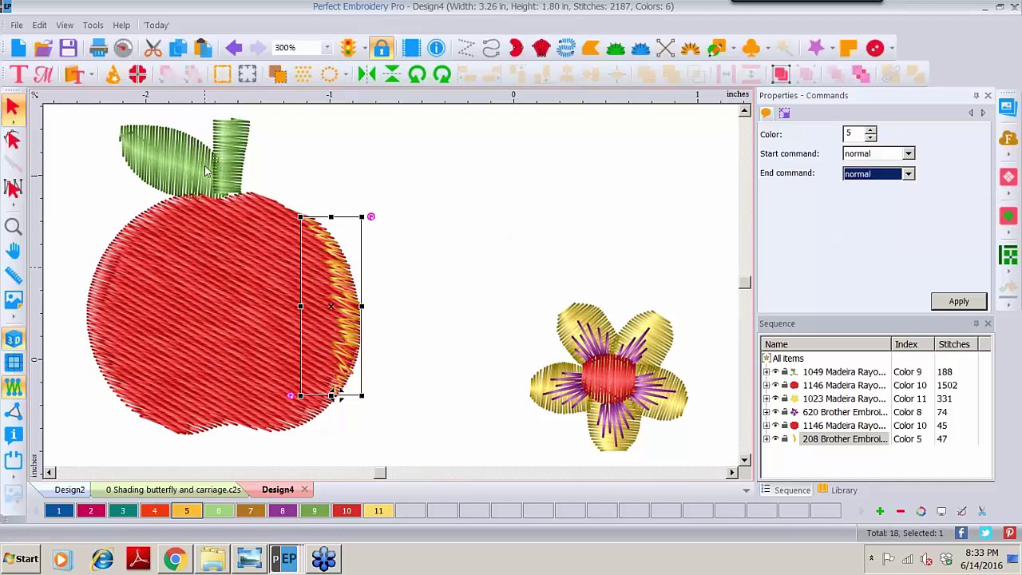
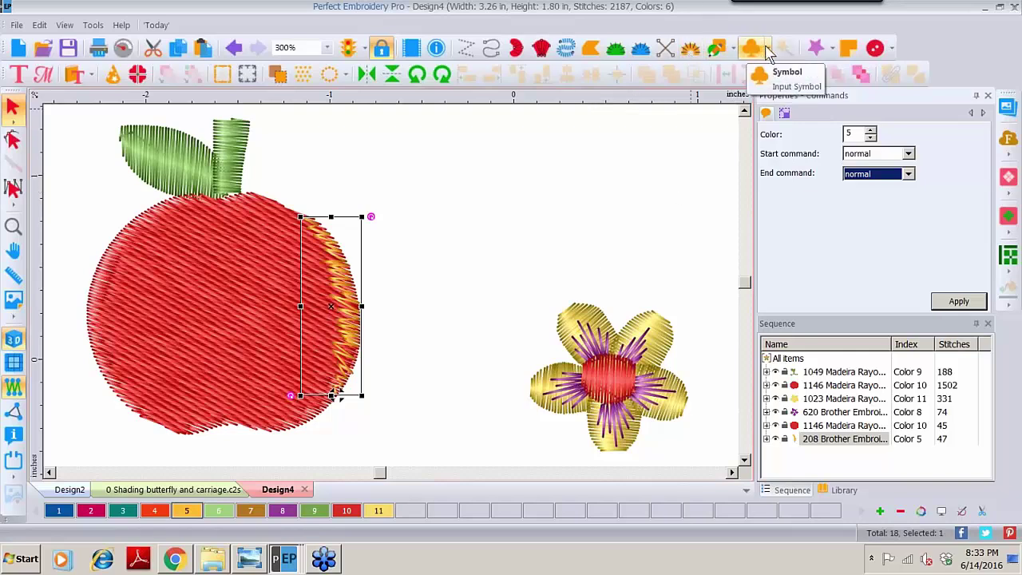
Insert the pink flower symbol with a green stem and leaves in the empty area between the apple and the yellow flower
{"action": "left_click", "coordinate": [767, 49]}
{"action": "left_click", "coordinate": [771, 72]}
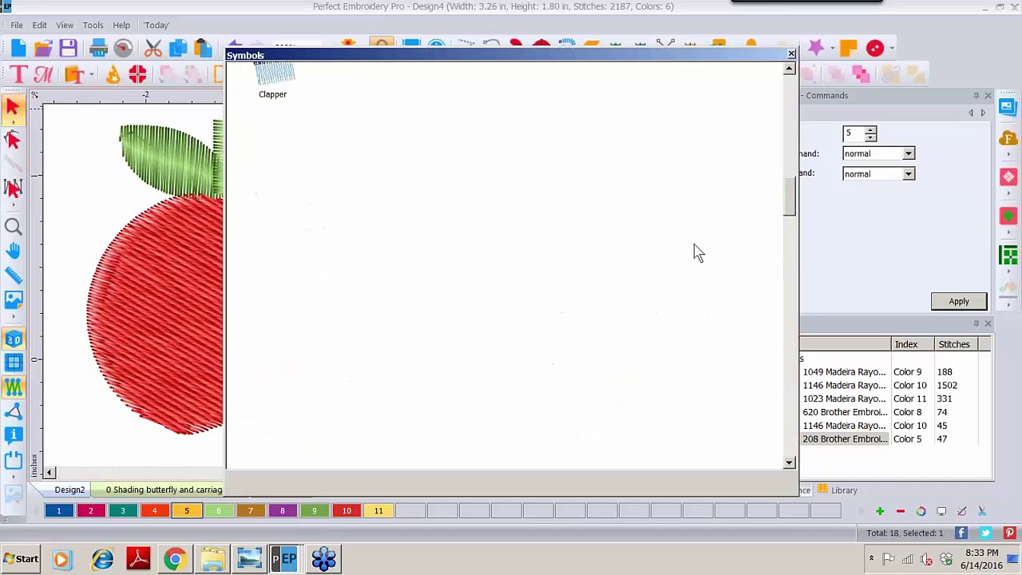
{"action": "double_click", "coordinate": [729, 423]}
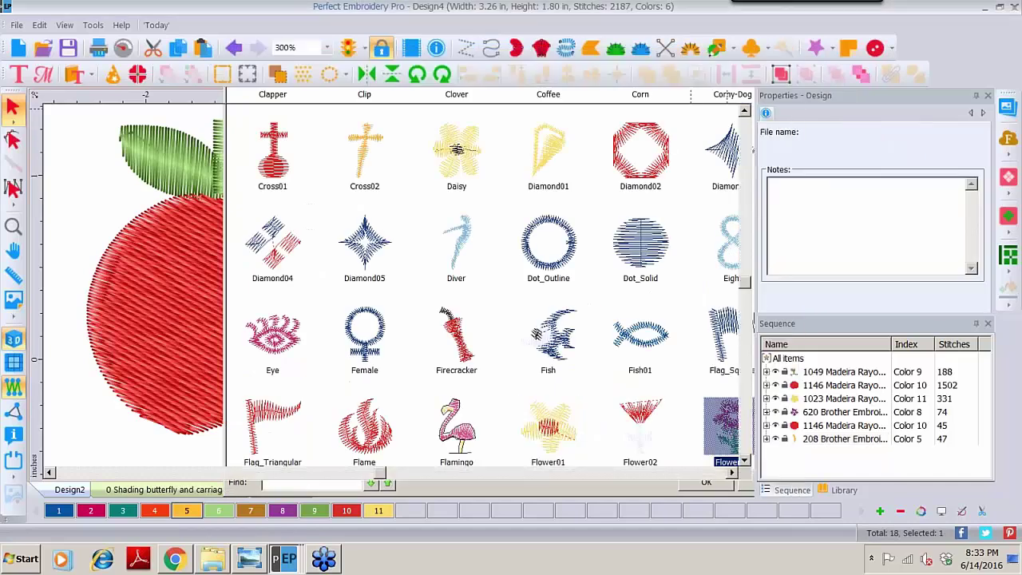
{"action": "left_click_drag", "start_coordinate": [474, 142], "coordinate": [580, 149]}
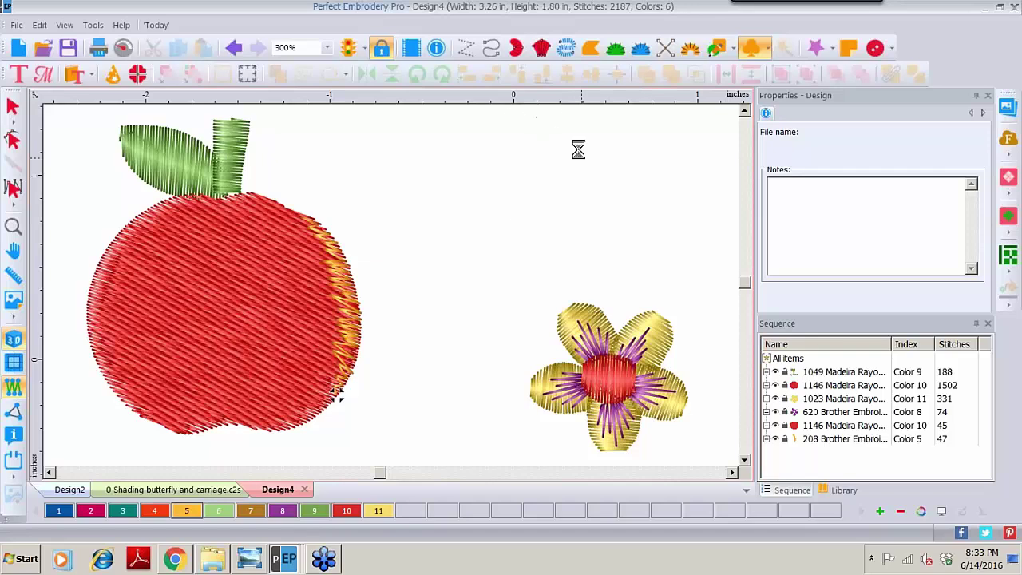
Begin a zigzag of color 3 manual stitches around the outer left side of the pink flower's upper-left petal
{"action": "left_click", "coordinate": [13, 226]}
{"action": "left_click", "coordinate": [532, 121]}
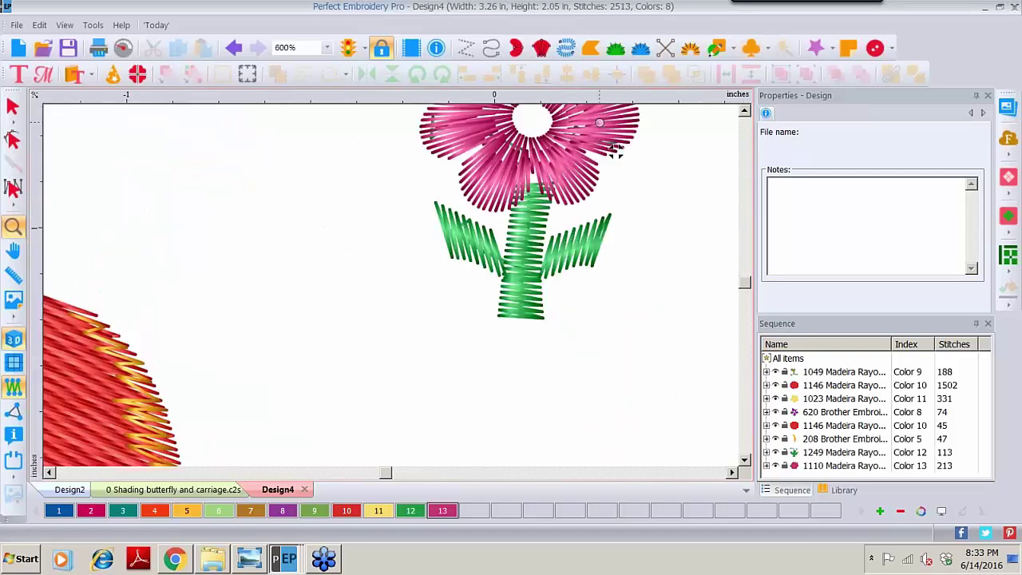
{"action": "left_click", "coordinate": [745, 112]}
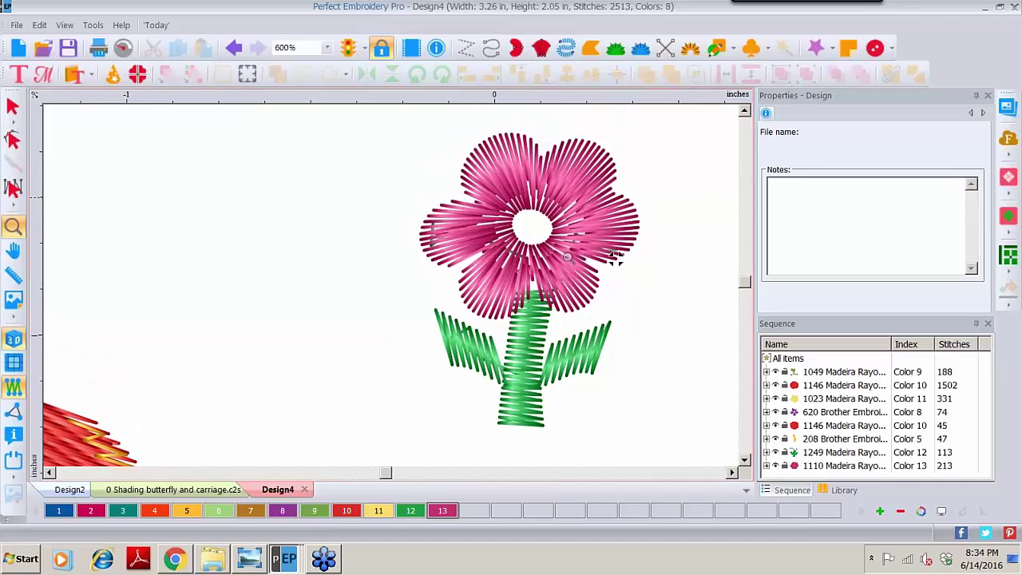
{"action": "left_click", "coordinate": [746, 113]}
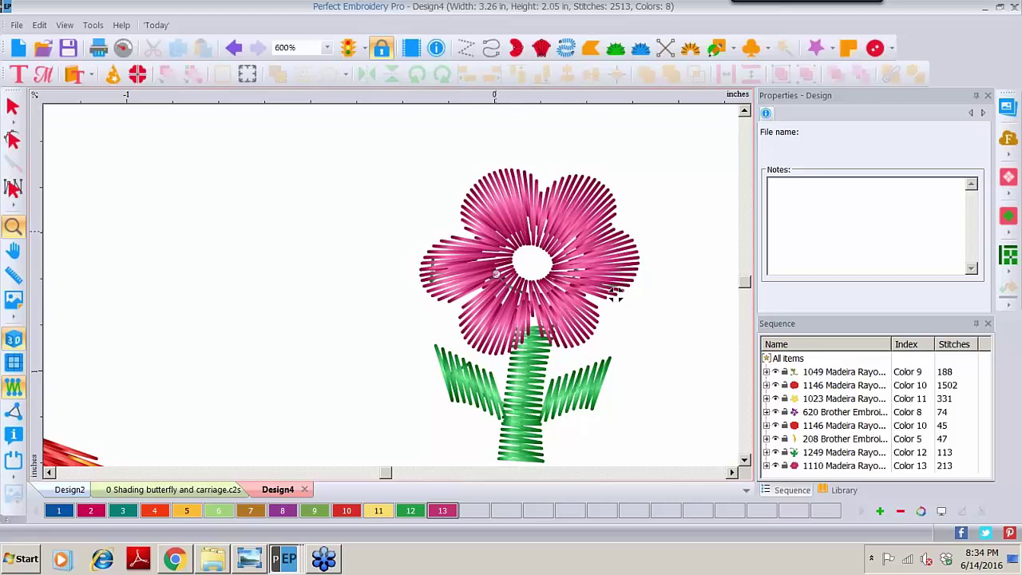
{"action": "left_click", "coordinate": [463, 50]}
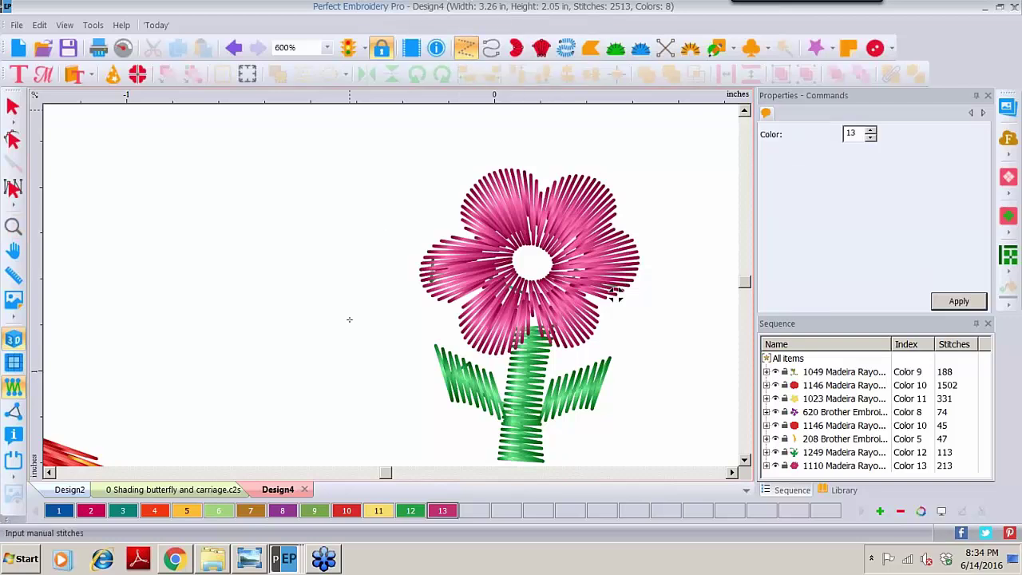
{"action": "left_click", "coordinate": [123, 512]}
{"action": "left_click", "coordinate": [477, 221]}
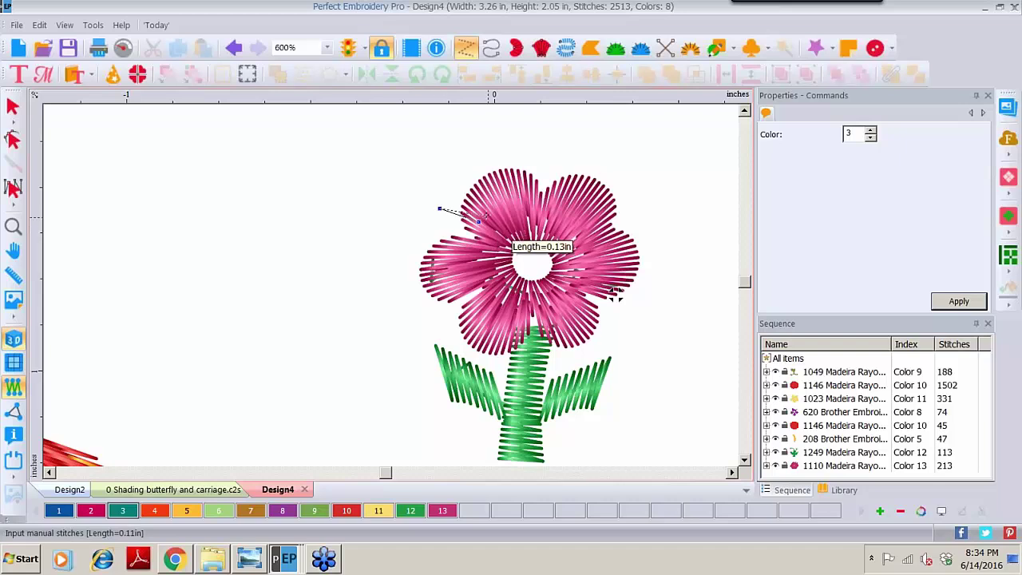
{"action": "left_click", "coordinate": [446, 191]}
{"action": "left_click", "coordinate": [495, 192]}
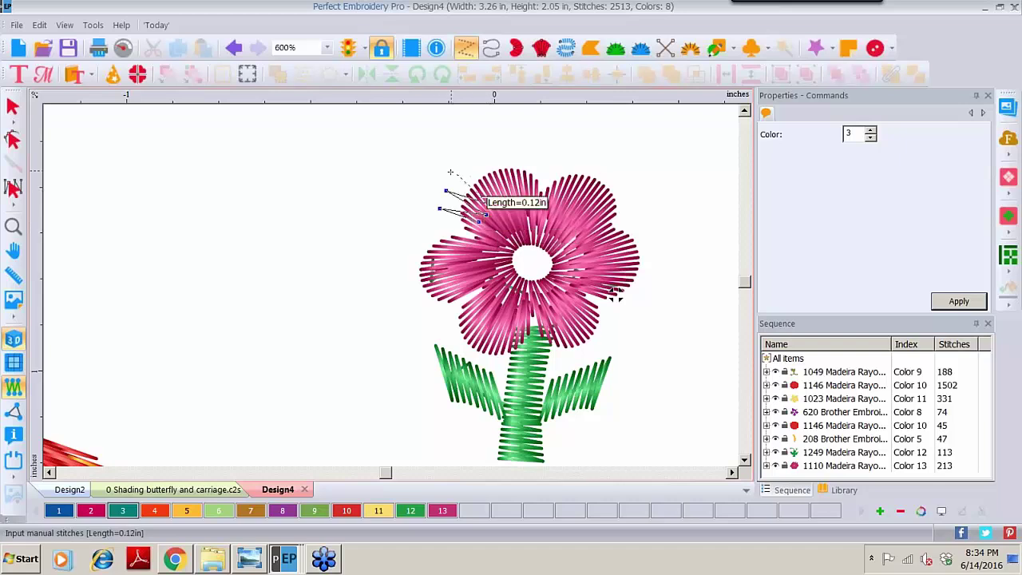
{"action": "left_click", "coordinate": [448, 172]}
{"action": "left_click", "coordinate": [457, 153]}
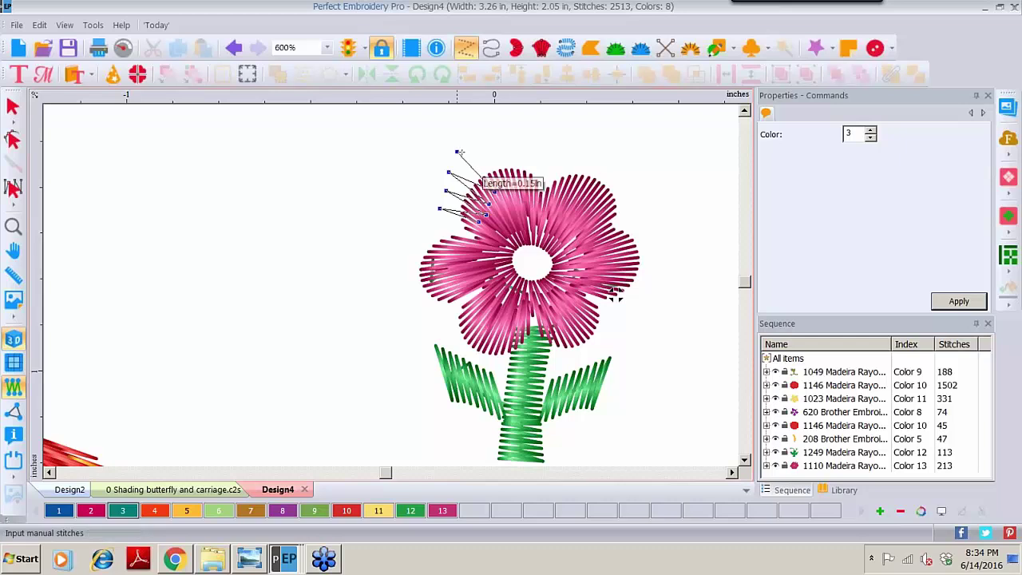
{"action": "left_click", "coordinate": [504, 186]}
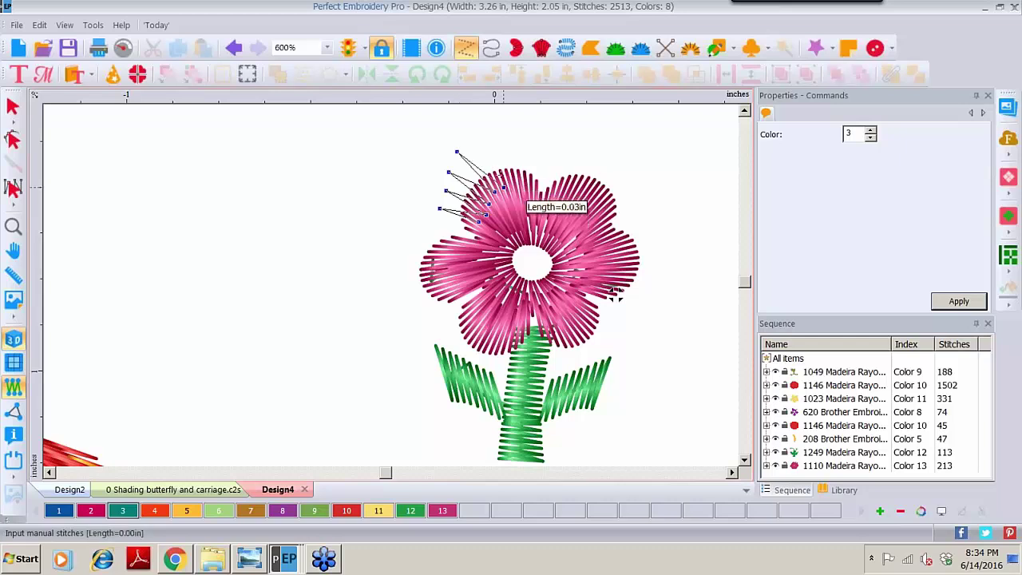
Continue the color 3 zigzag with shorter stitches across the top of the upper-left petal and finish the object
{"action": "left_click", "coordinate": [490, 157]}
{"action": "left_click", "coordinate": [508, 156]}
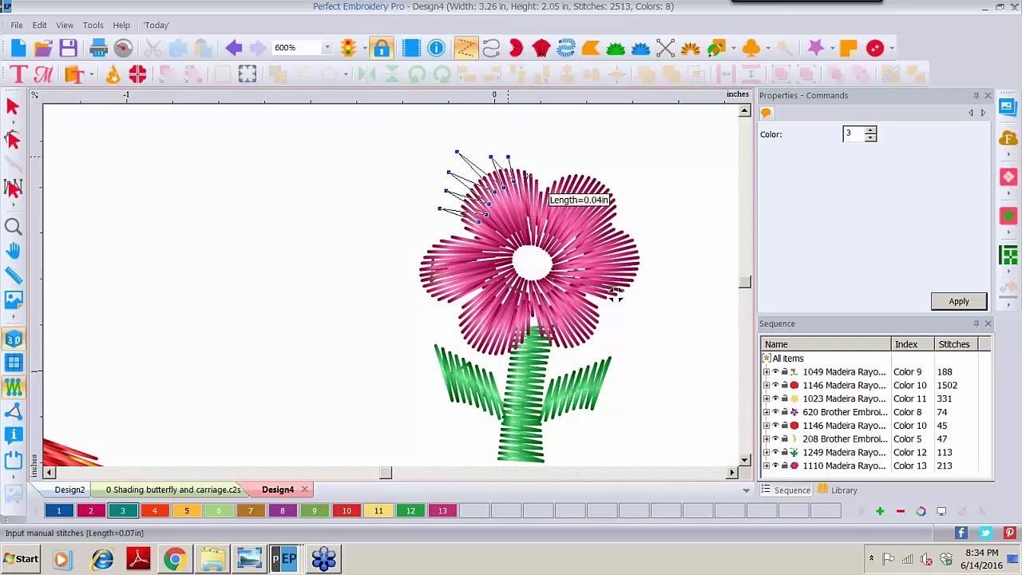
{"action": "left_click", "coordinate": [514, 183]}
{"action": "left_click", "coordinate": [521, 187]}
{"action": "left_click", "coordinate": [530, 159]}
{"action": "key", "text": "Return"}
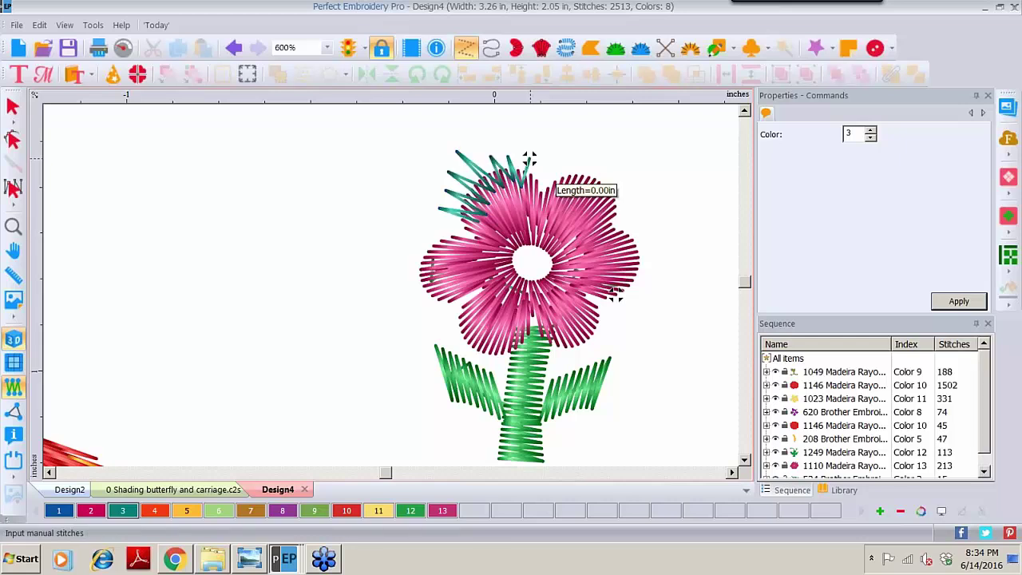
Move several outer points of the color 3 zigzag farther out from the petal to lengthen and vary the spikes
{"action": "left_click", "coordinate": [13, 188]}
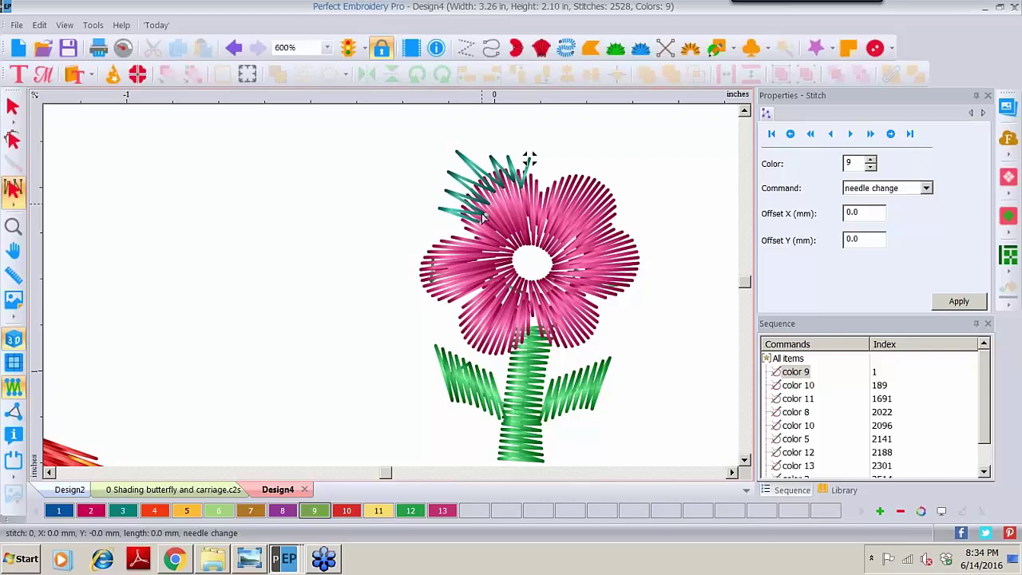
{"action": "left_click_drag", "start_coordinate": [487, 214], "coordinate": [498, 139]}
{"action": "left_click", "coordinate": [446, 206]}
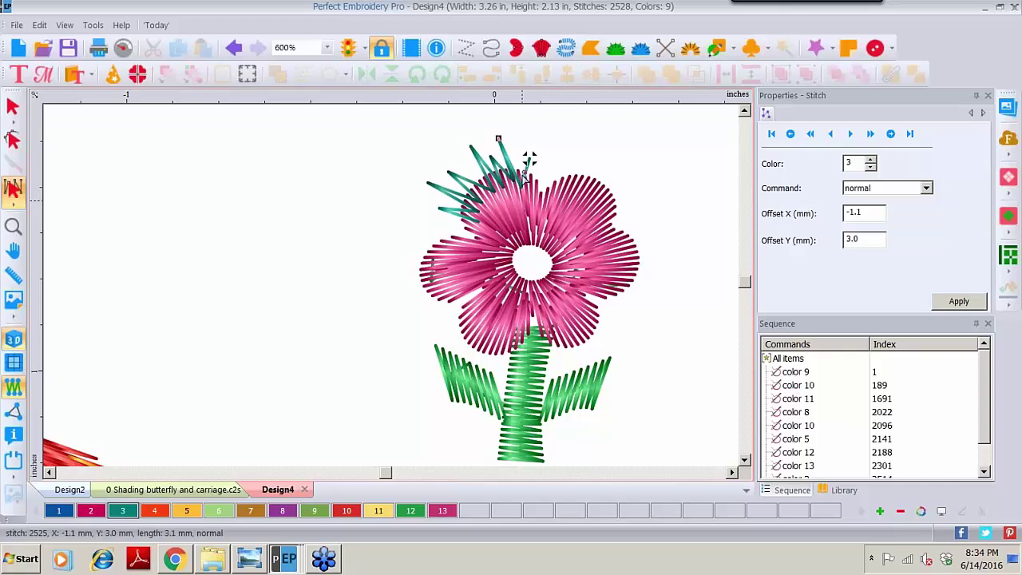
Start another set of manual stitches in color 3 on the pink flower
{"action": "left_click", "coordinate": [466, 47]}
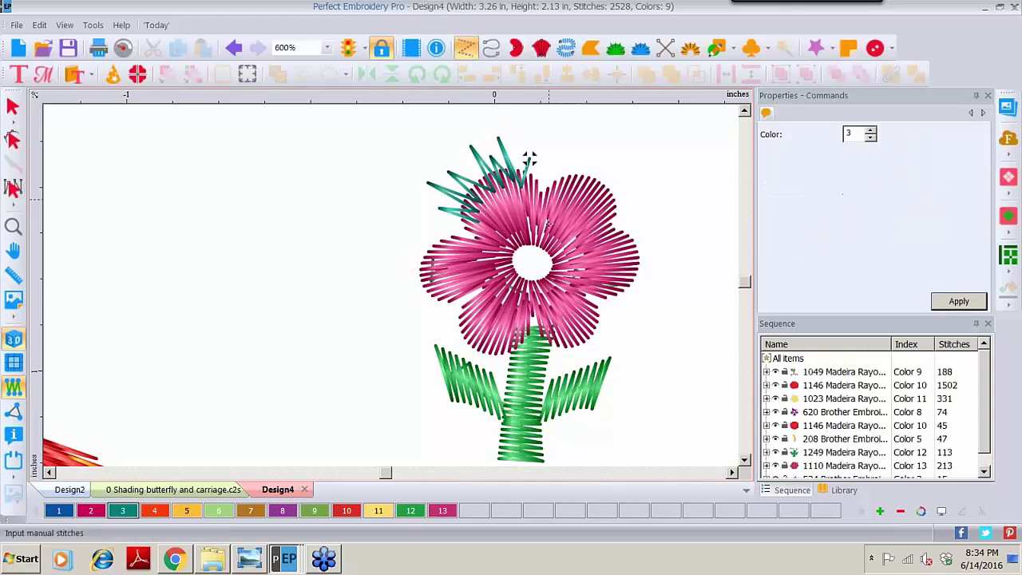
Draw zigzag manual stitches in color 3 as a spiky fringe along the outer edge of the pink flower's upper-right petal
{"action": "left_click", "coordinate": [565, 160]}
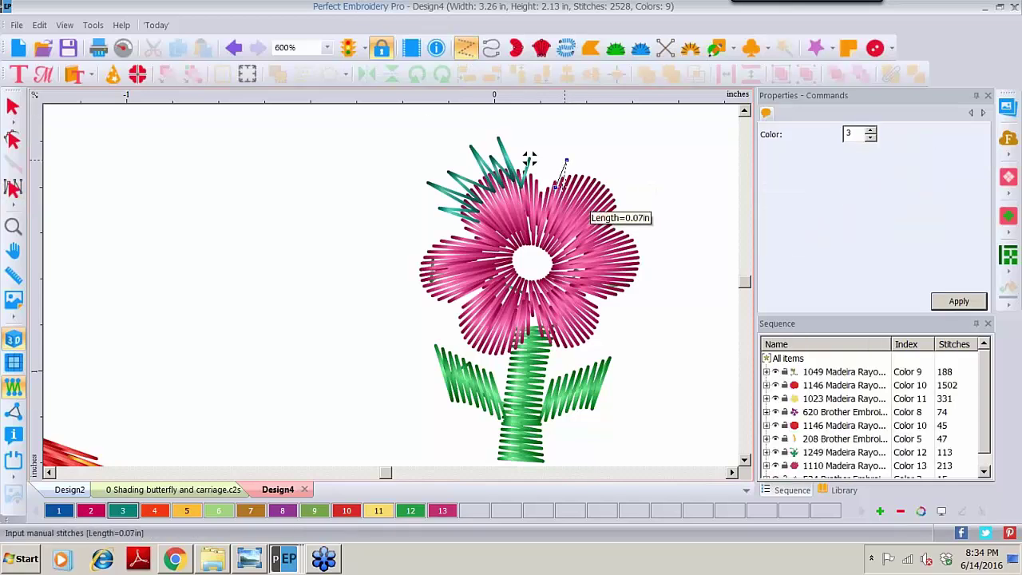
{"action": "left_click", "coordinate": [580, 146]}
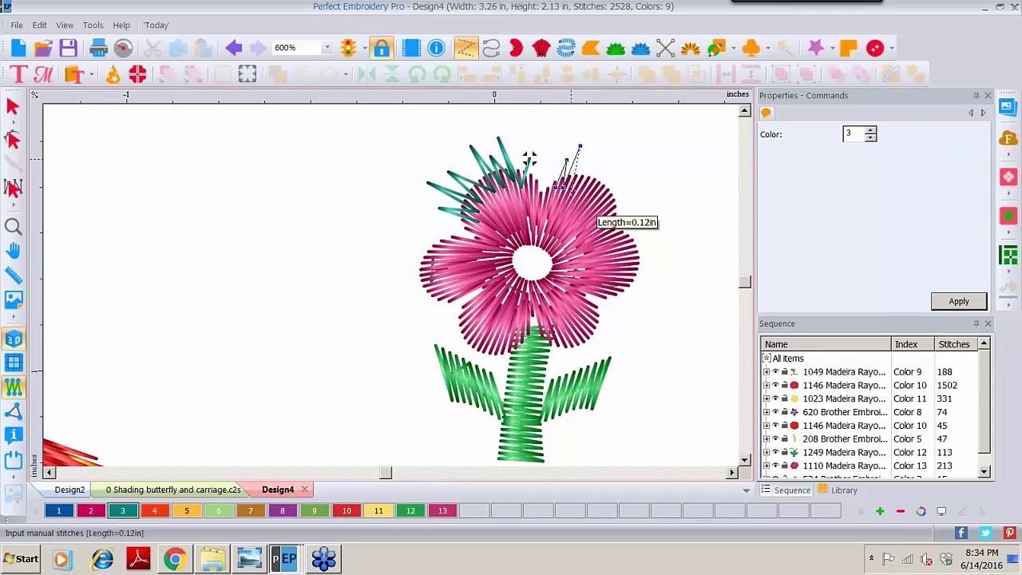
{"action": "left_click", "coordinate": [605, 137]}
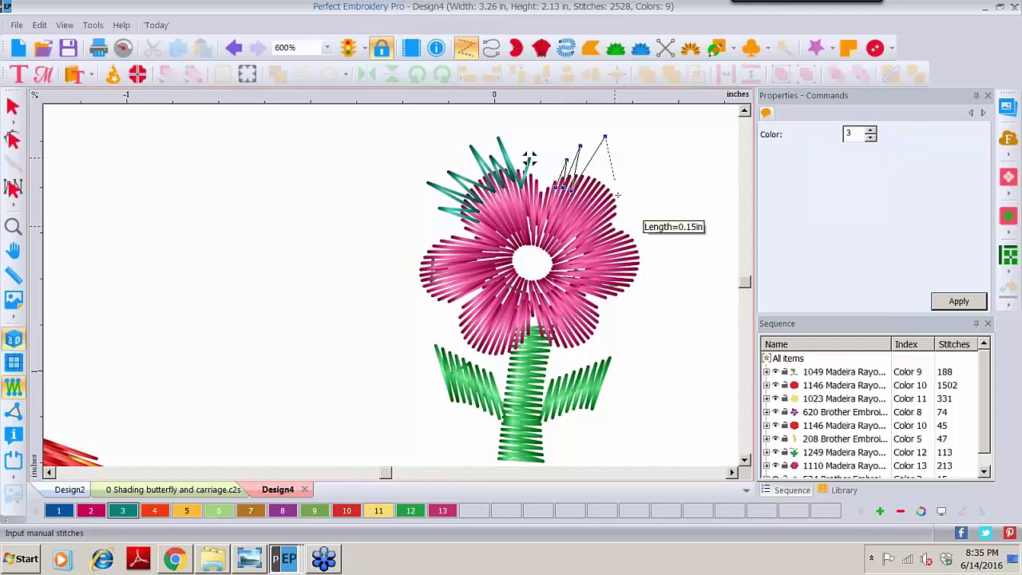
{"action": "left_click", "coordinate": [608, 147]}
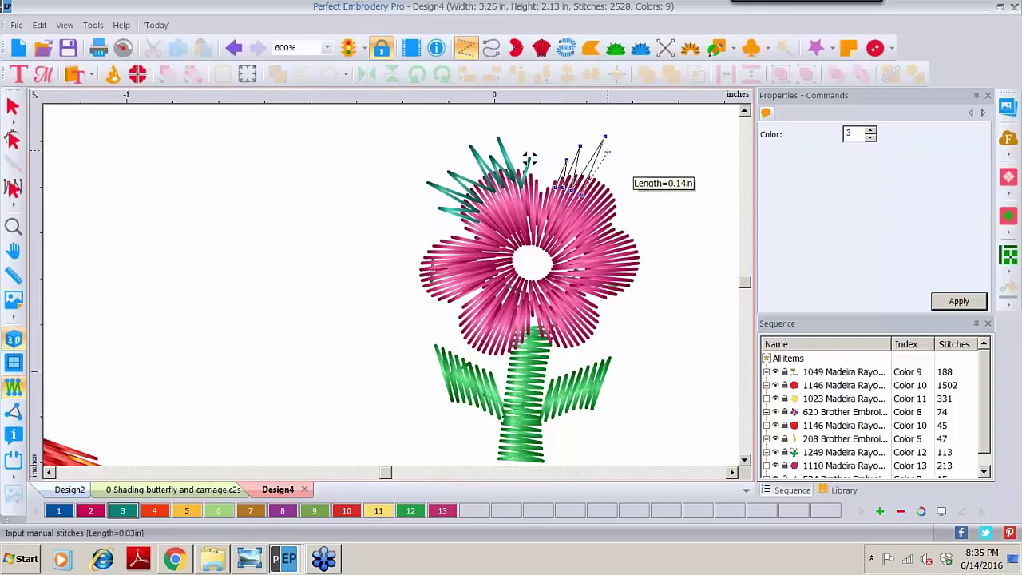
{"action": "left_click", "coordinate": [595, 181]}
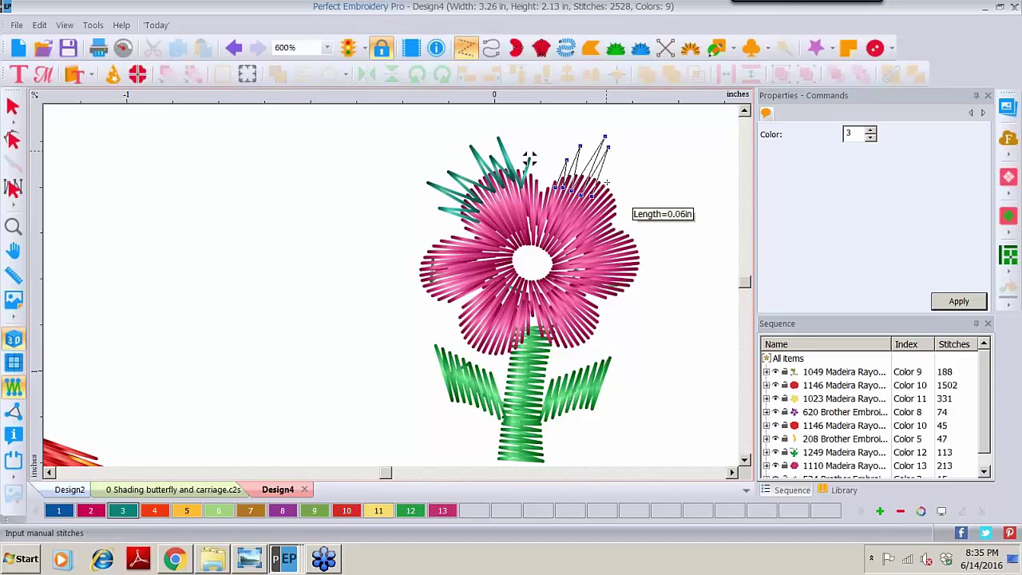
{"action": "left_click", "coordinate": [610, 166]}
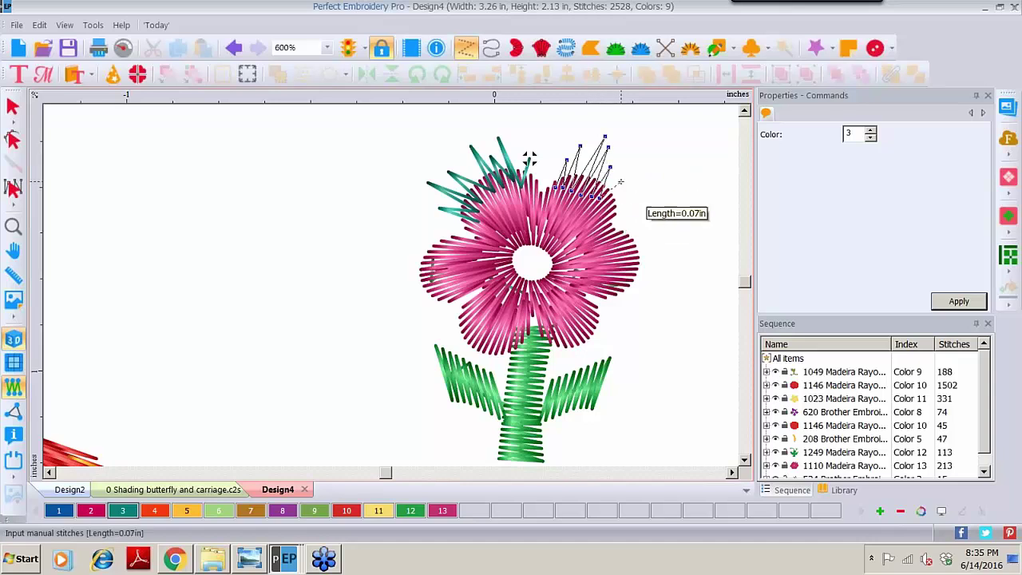
{"action": "left_click", "coordinate": [621, 182]}
{"action": "left_click", "coordinate": [605, 210]}
{"action": "key", "text": "Return"}
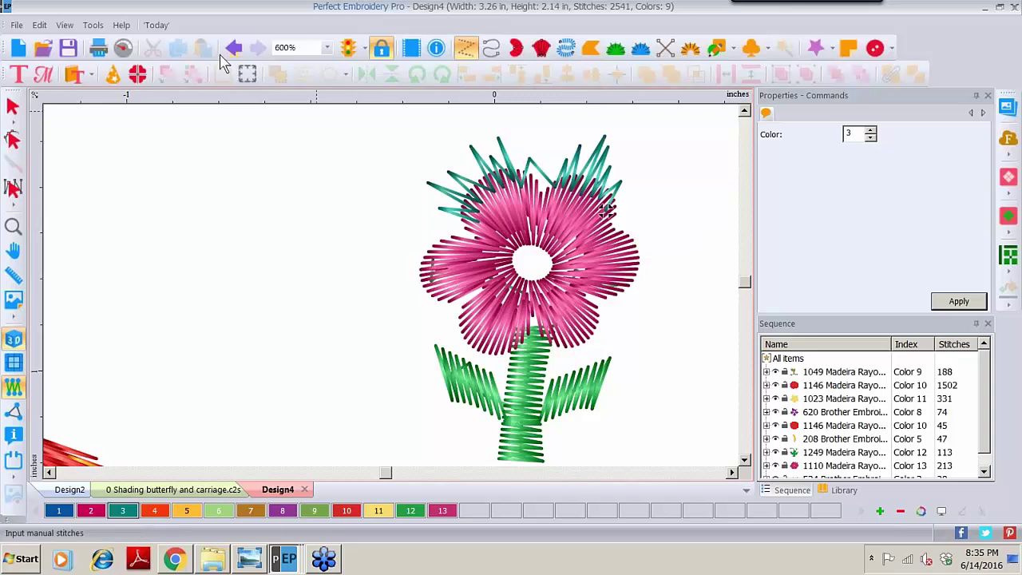
Paste two copies of the upper-right fringe and place them at the pink flower's right and lower-right petals
{"action": "left_click", "coordinate": [12, 105]}
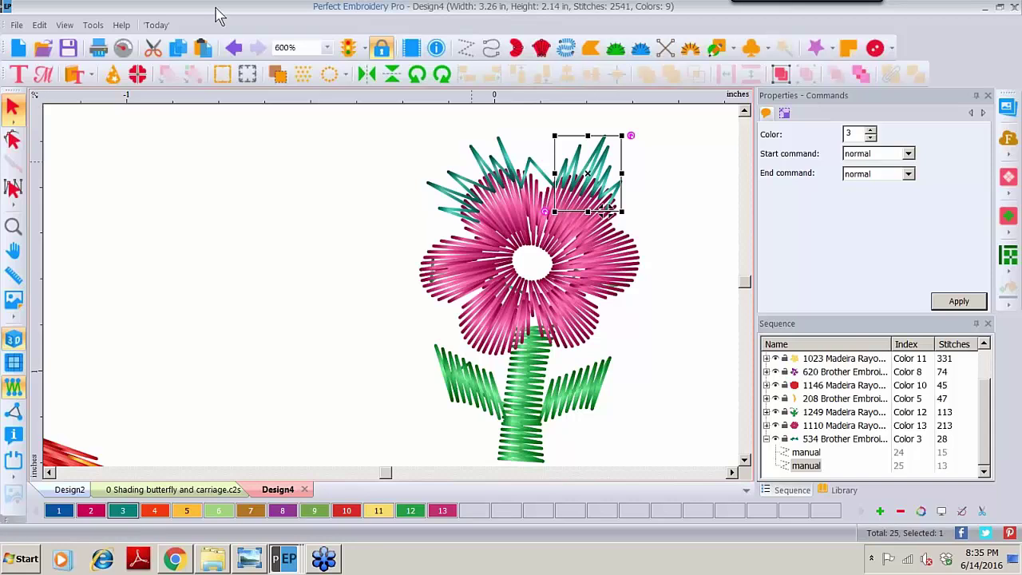
{"action": "left_click", "coordinate": [203, 48]}
{"action": "left_click_drag", "start_coordinate": [588, 174], "coordinate": [648, 267]}
{"action": "left_click", "coordinate": [203, 47]}
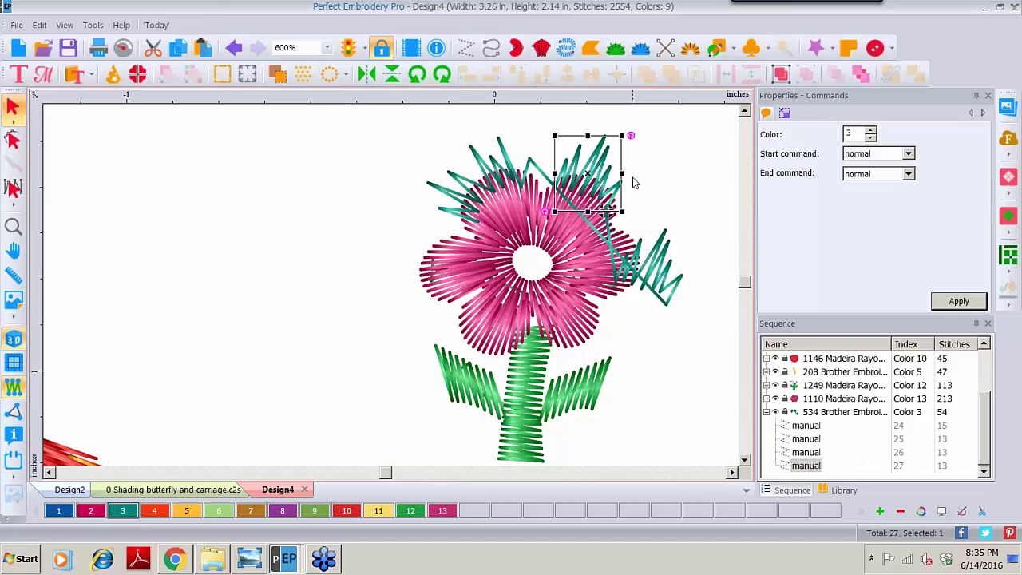
{"action": "left_click_drag", "start_coordinate": [590, 180], "coordinate": [609, 343]}
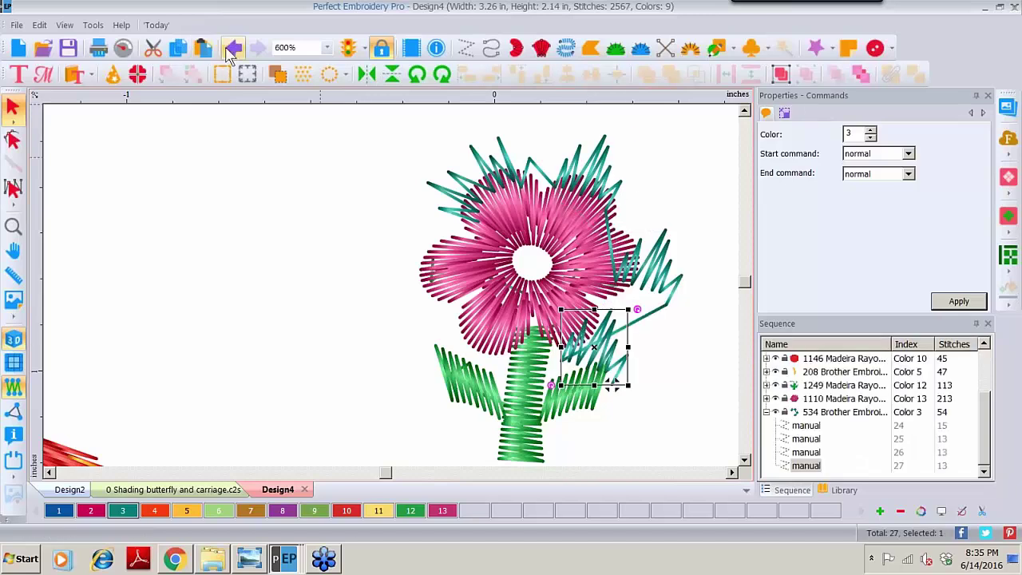
Paste two more fringe copies and place them at the pink flower's lower-left and left petals
{"action": "left_click", "coordinate": [203, 47]}
{"action": "left_click_drag", "start_coordinate": [592, 166], "coordinate": [476, 335]}
{"action": "left_click", "coordinate": [203, 47]}
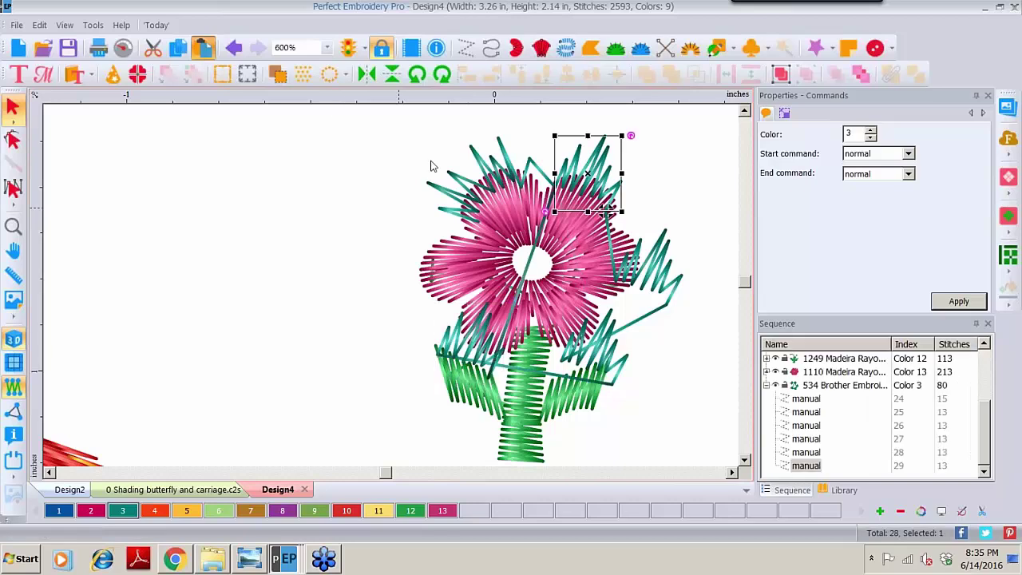
{"action": "left_click_drag", "start_coordinate": [592, 179], "coordinate": [437, 277]}
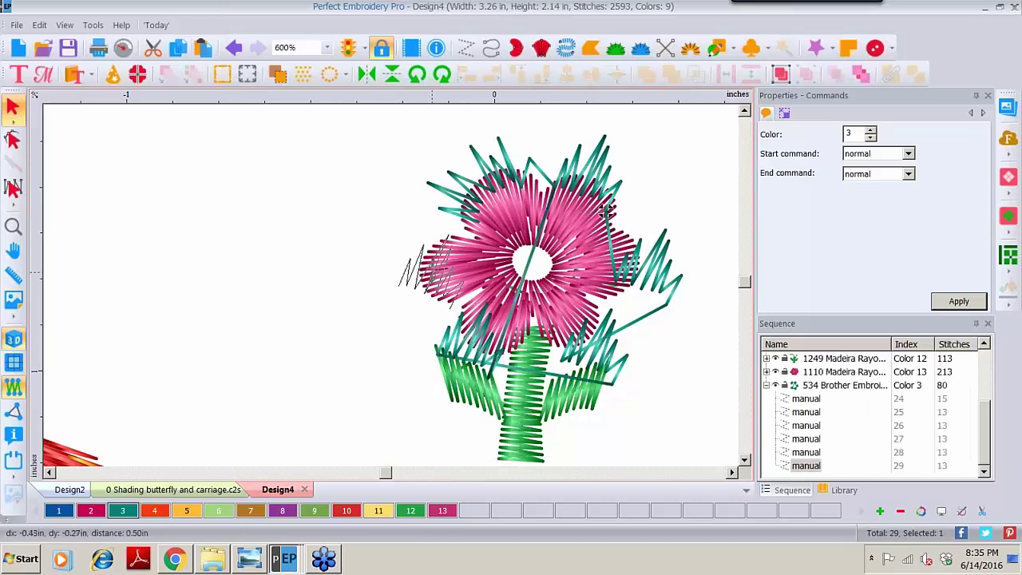
Rotate the right and lower-right fringe copies clockwise so their spikes point outward from the petals
{"action": "left_click", "coordinate": [627, 163]}
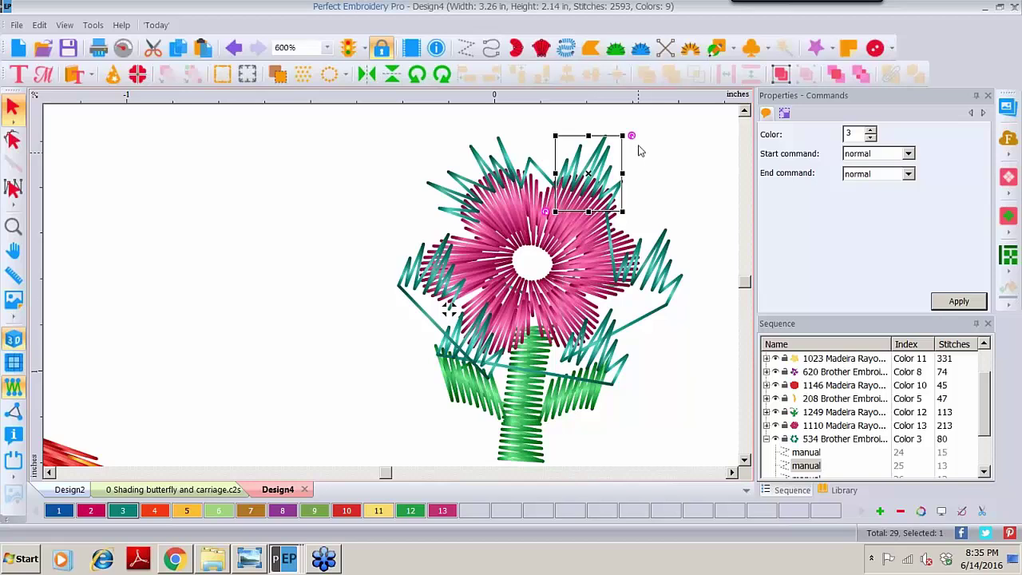
{"action": "left_click", "coordinate": [654, 285]}
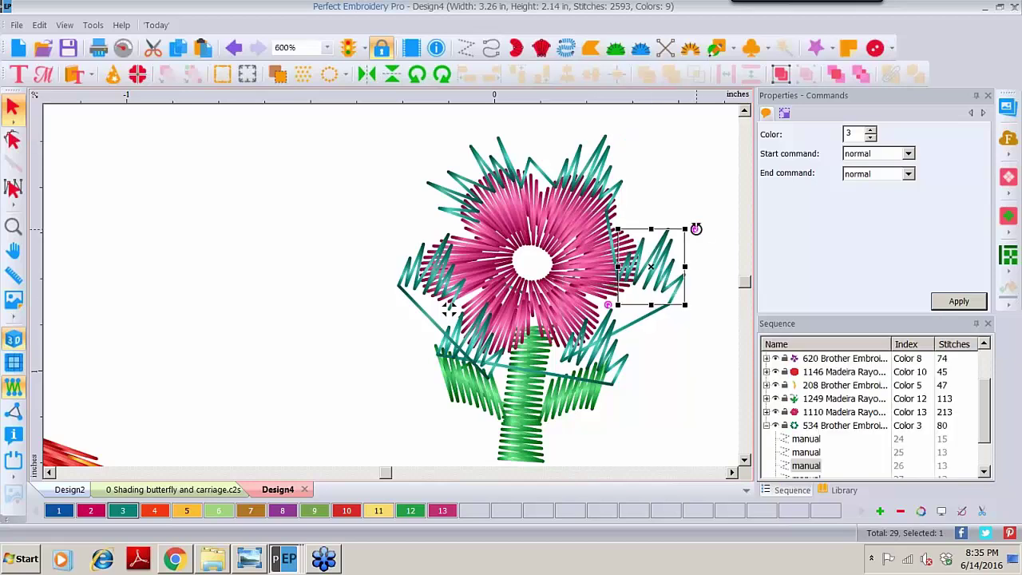
{"action": "left_click_drag", "start_coordinate": [695, 229], "coordinate": [685, 275]}
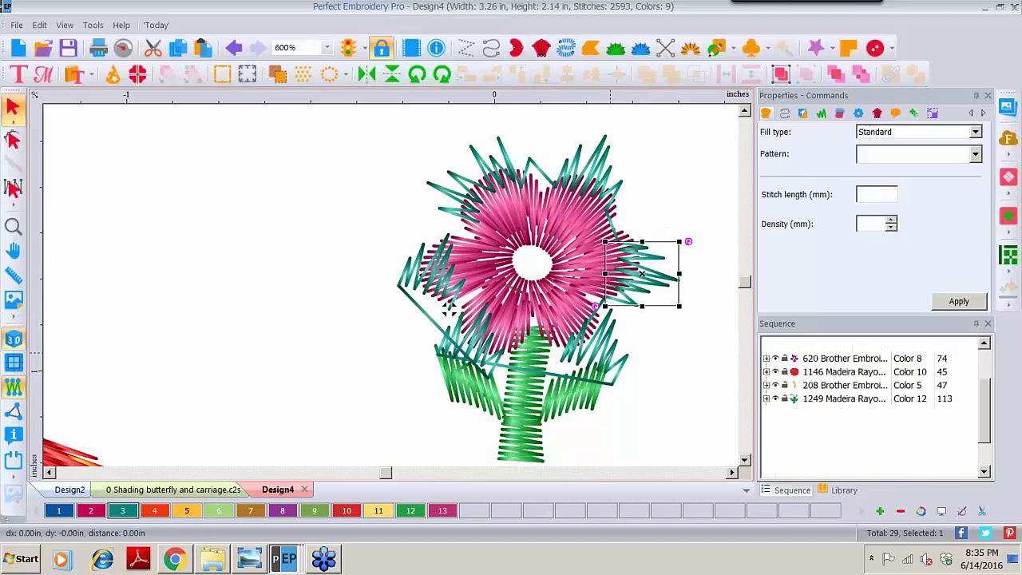
{"action": "left_click", "coordinate": [686, 353]}
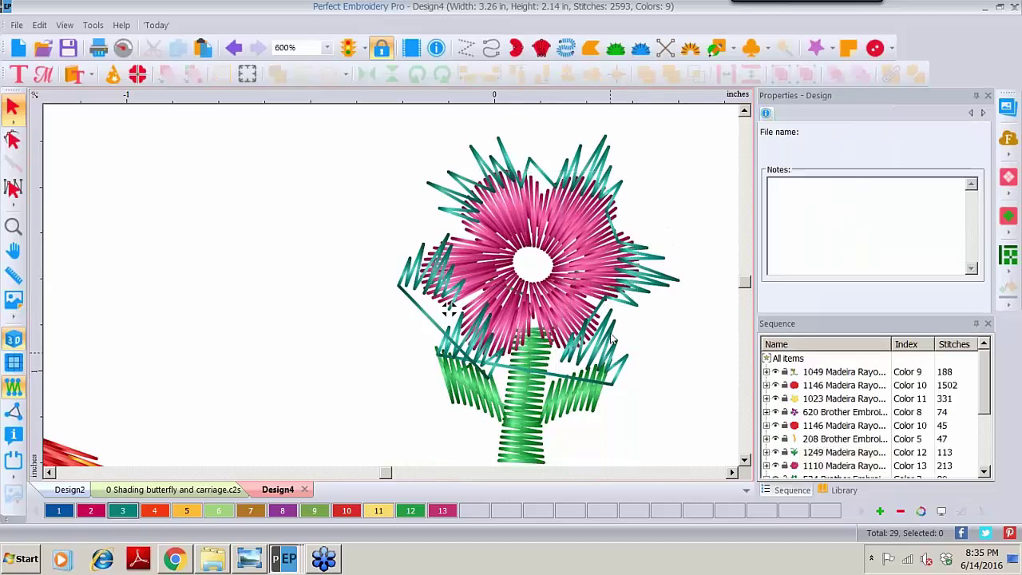
{"action": "left_click", "coordinate": [619, 331]}
{"action": "left_click_drag", "start_coordinate": [636, 309], "coordinate": [611, 373]}
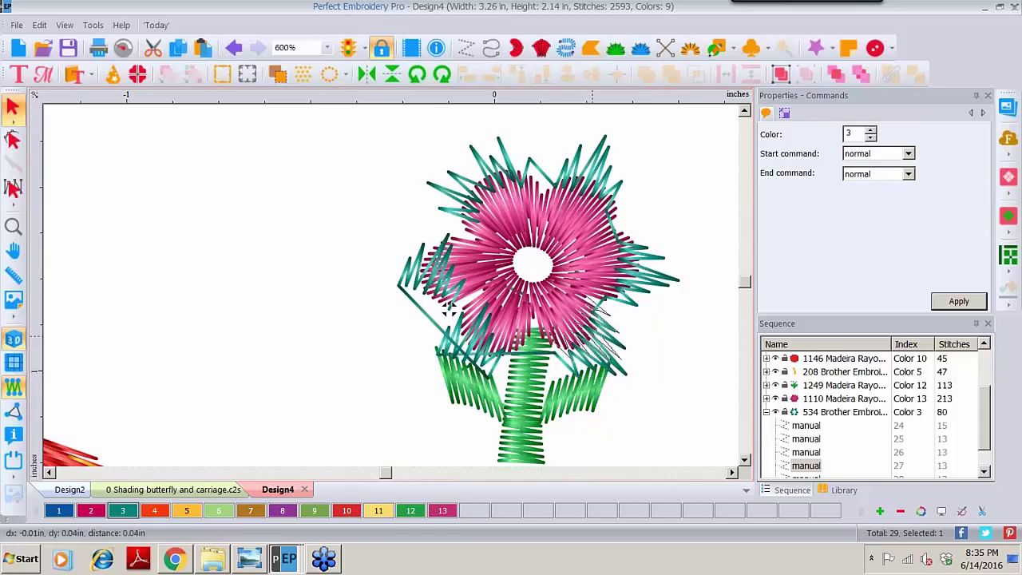
Rotate the lower-left and left fringe copies to follow the outer edges of their petals
{"action": "left_click", "coordinate": [483, 318]}
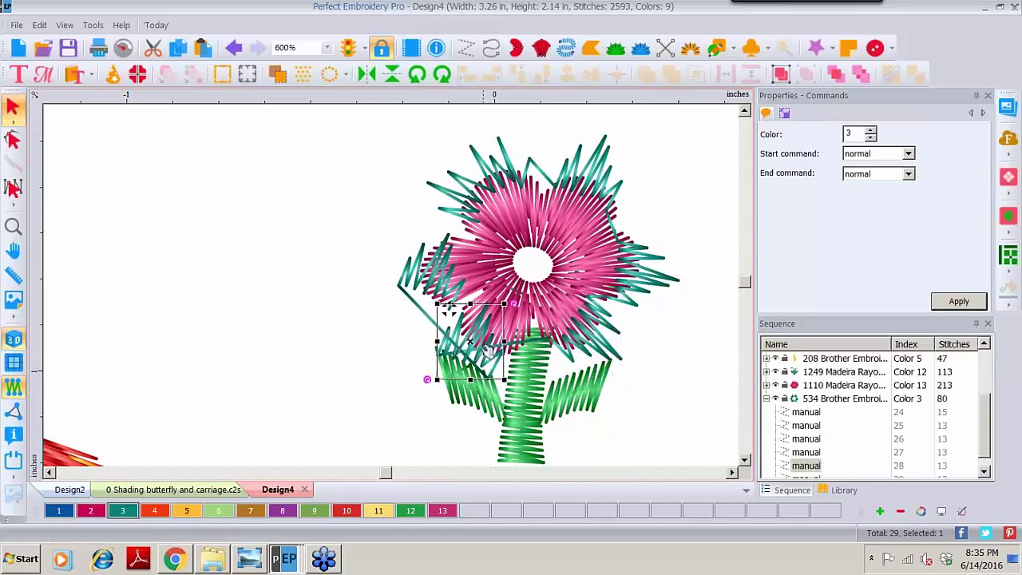
{"action": "left_click_drag", "start_coordinate": [516, 302], "coordinate": [442, 347]}
{"action": "left_click", "coordinate": [429, 258]}
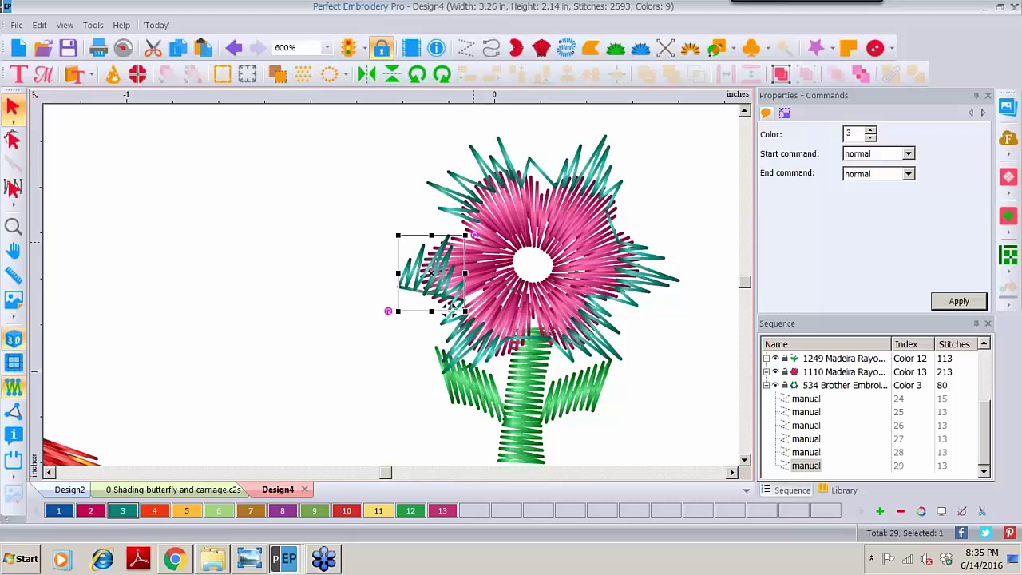
{"action": "left_click_drag", "start_coordinate": [476, 234], "coordinate": [389, 273]}
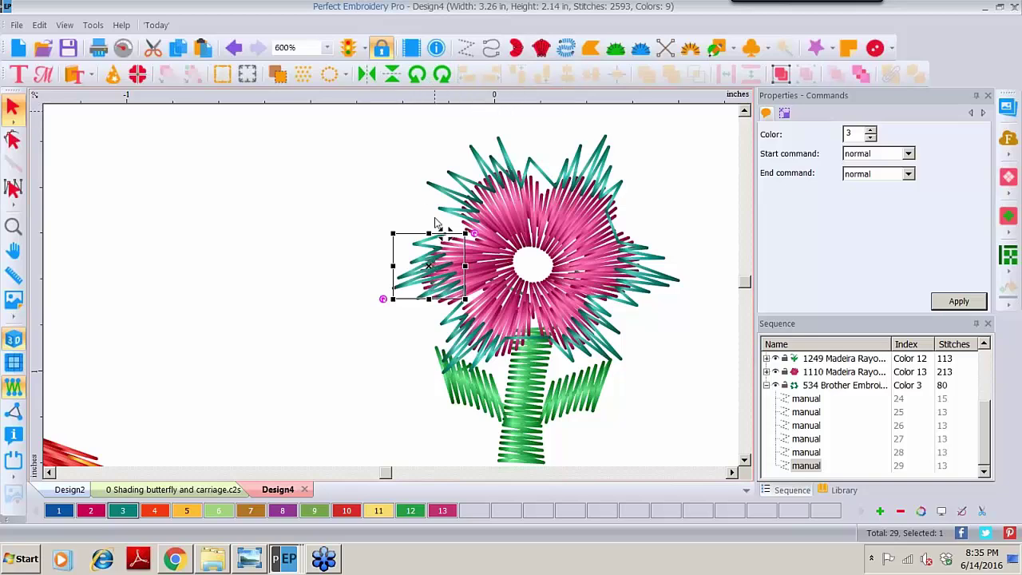
Scale down the left petal's fringe and move the color 3 fringe ahead of the pink petals in the stitch sequence
{"action": "left_click", "coordinate": [390, 232]}
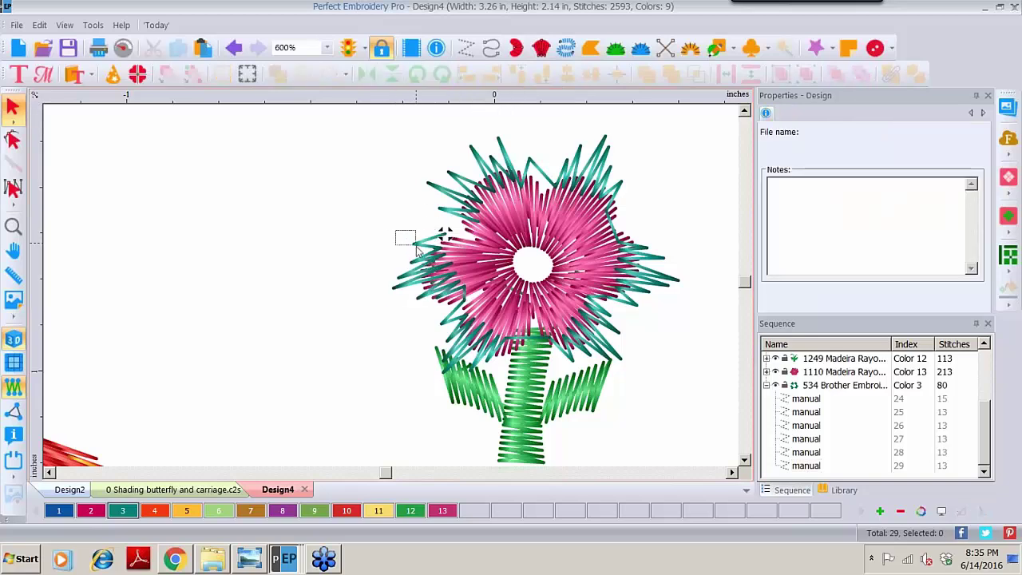
{"action": "left_click", "coordinate": [399, 237]}
{"action": "left_click_drag", "start_coordinate": [392, 232], "coordinate": [409, 248]}
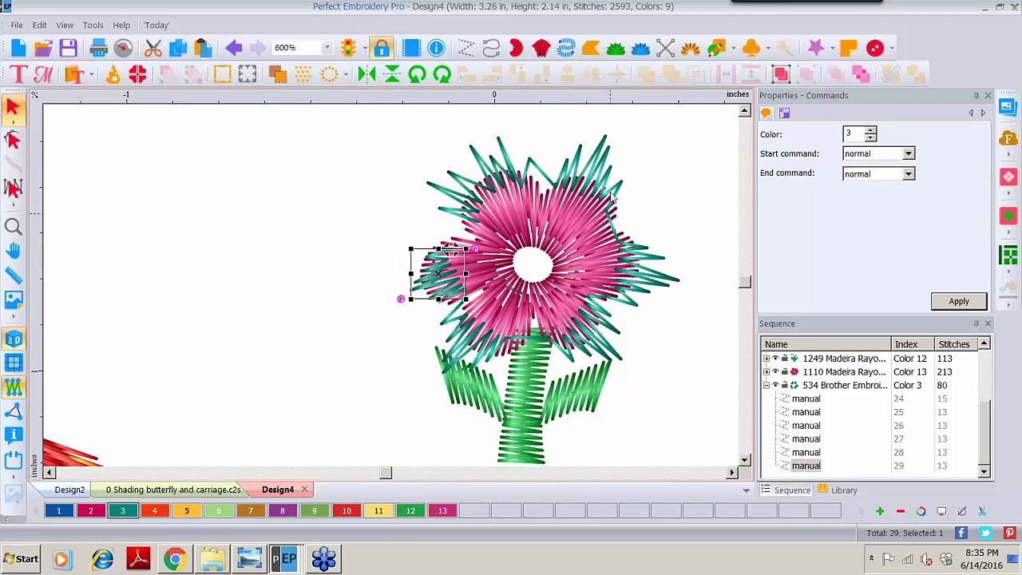
{"action": "left_click", "coordinate": [849, 387]}
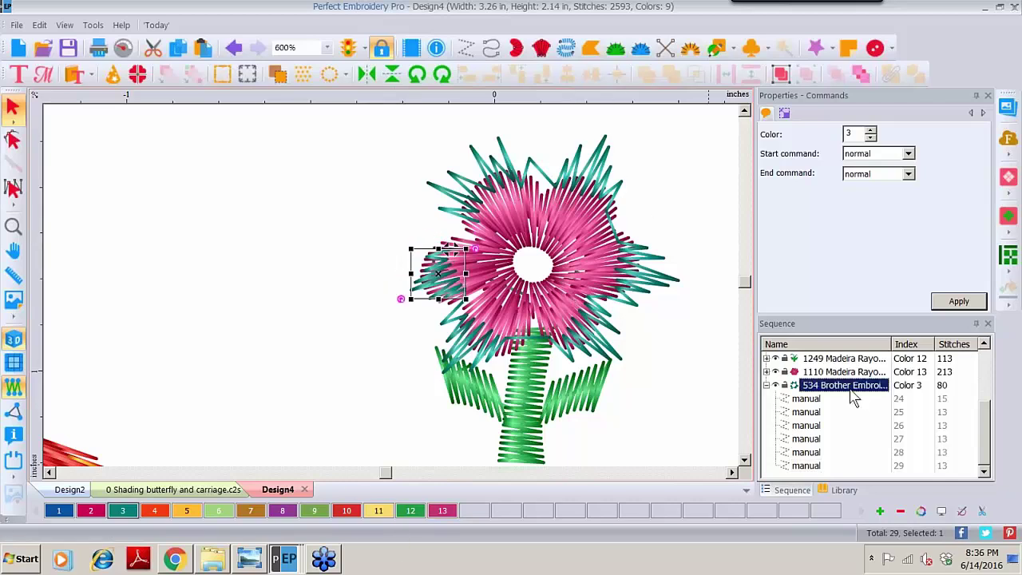
{"action": "left_click_drag", "start_coordinate": [830, 389], "coordinate": [799, 371]}
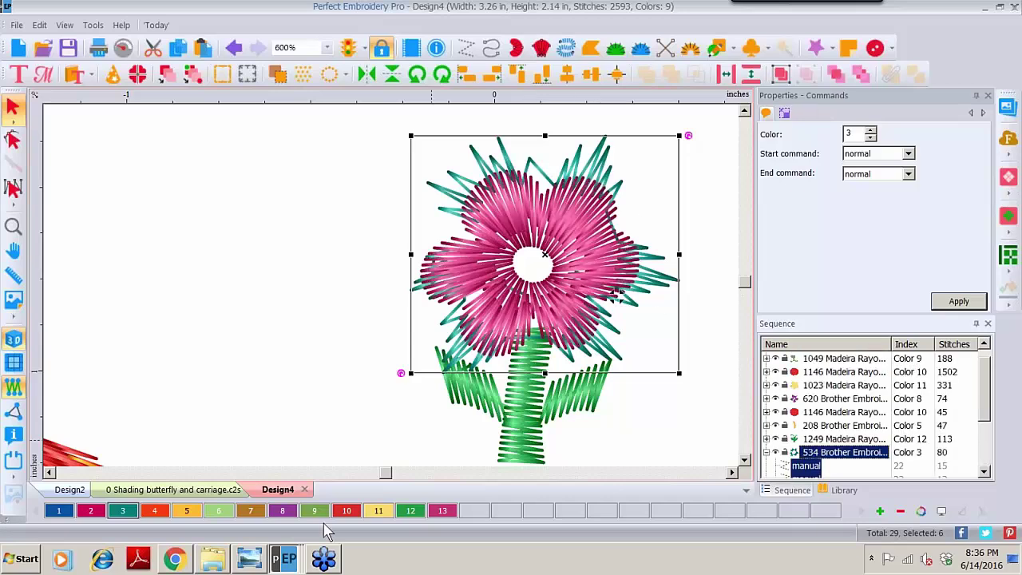
Switch to Windows Photo Viewer, view the stitched flower photo 5 a.png, and return to Design4 in Perfect Embroidery Pro
{"action": "left_click", "coordinate": [250, 562]}
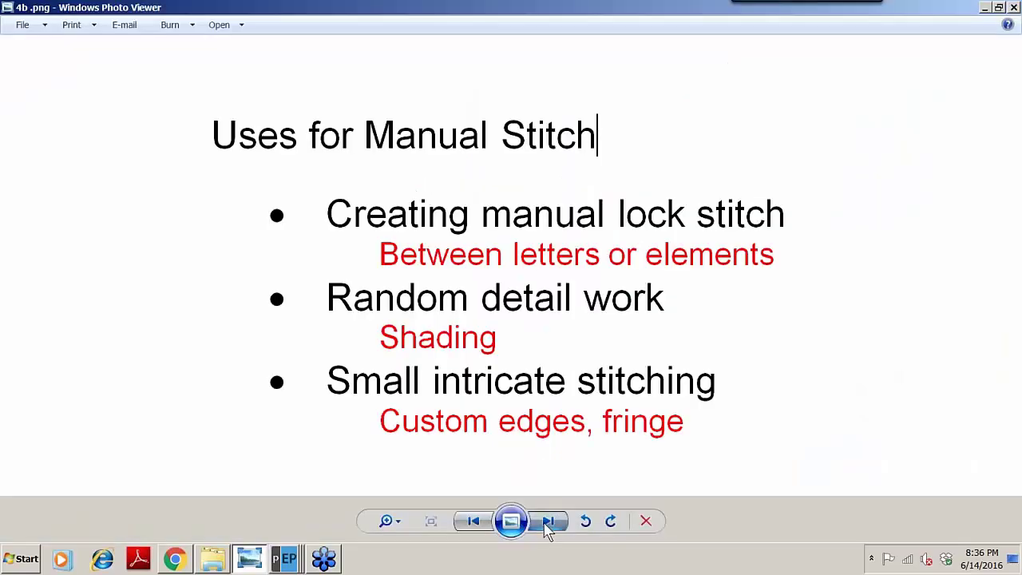
{"action": "left_click", "coordinate": [548, 523]}
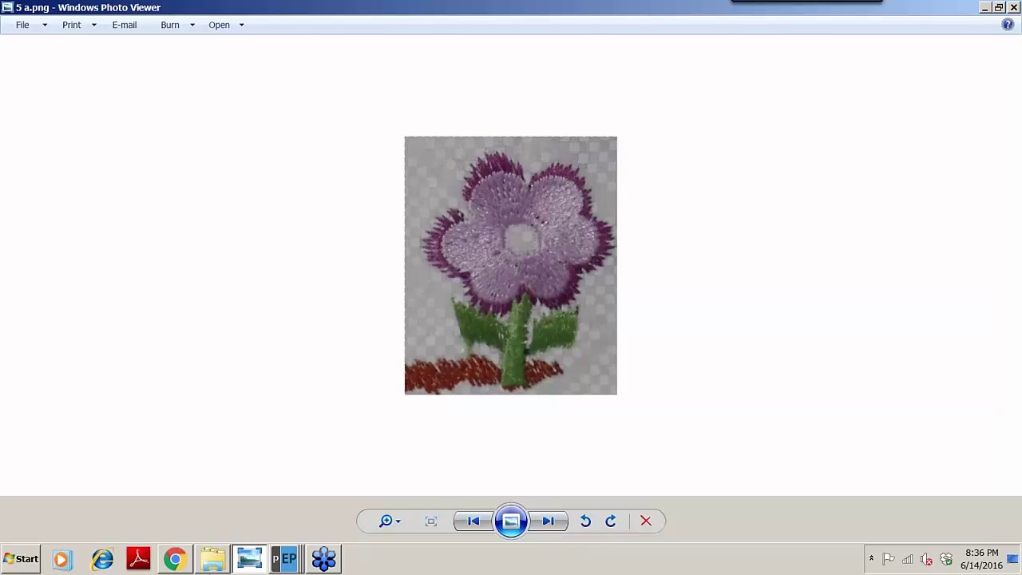
{"action": "left_click", "coordinate": [292, 564]}
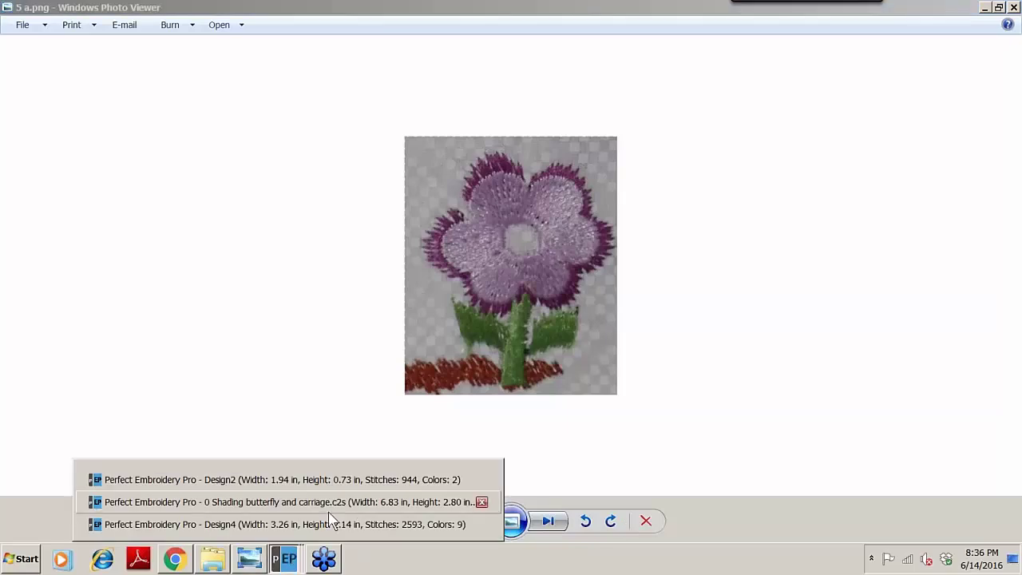
{"action": "left_click", "coordinate": [324, 527]}
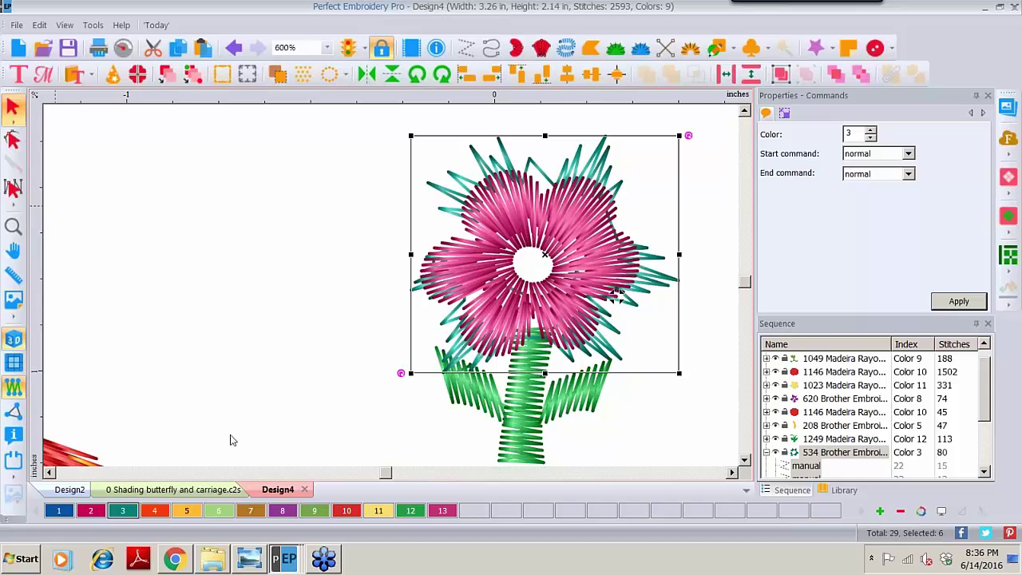
Temporarily hide the apple's red color 10 fill to examine the travel stitches beneath it, and show it again
{"action": "left_click", "coordinate": [13, 227]}
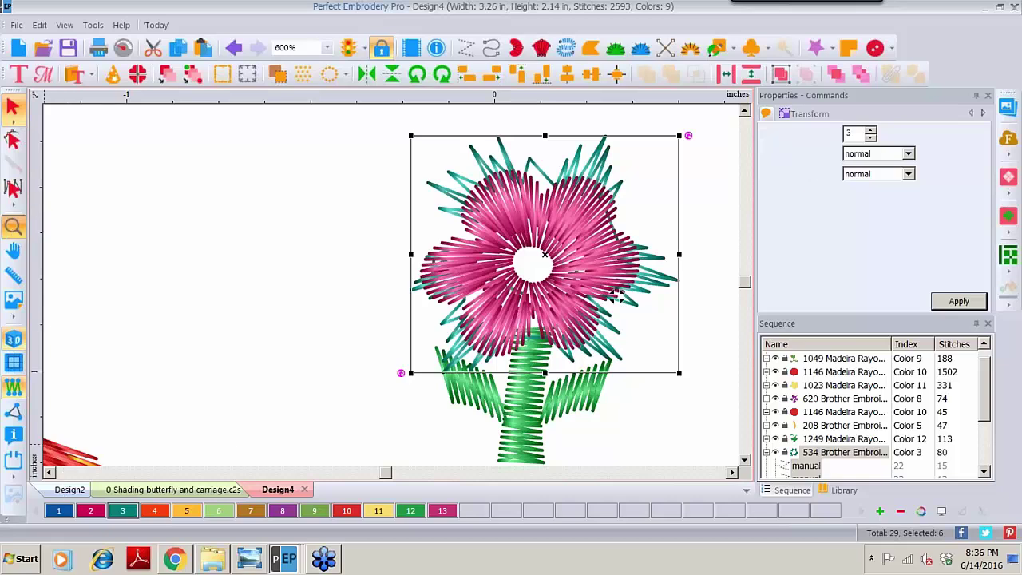
{"action": "left_click", "coordinate": [216, 365]}
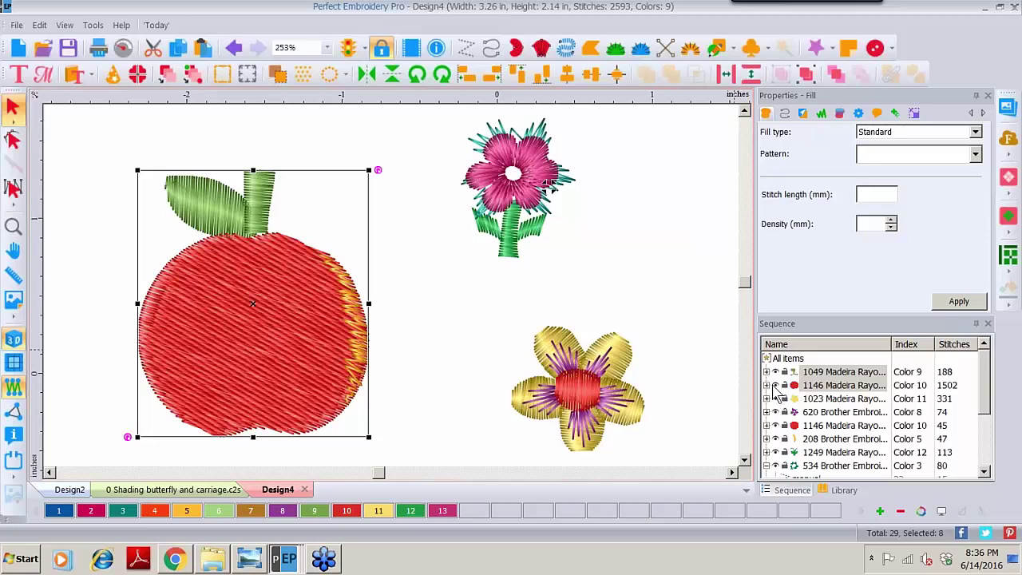
{"action": "left_click", "coordinate": [774, 385]}
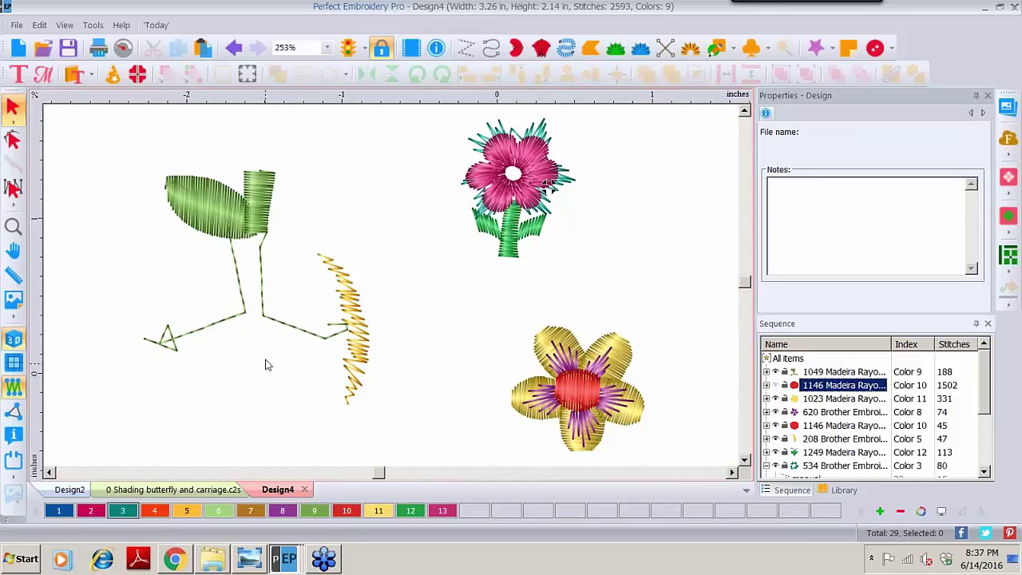
{"action": "left_click", "coordinate": [774, 386]}
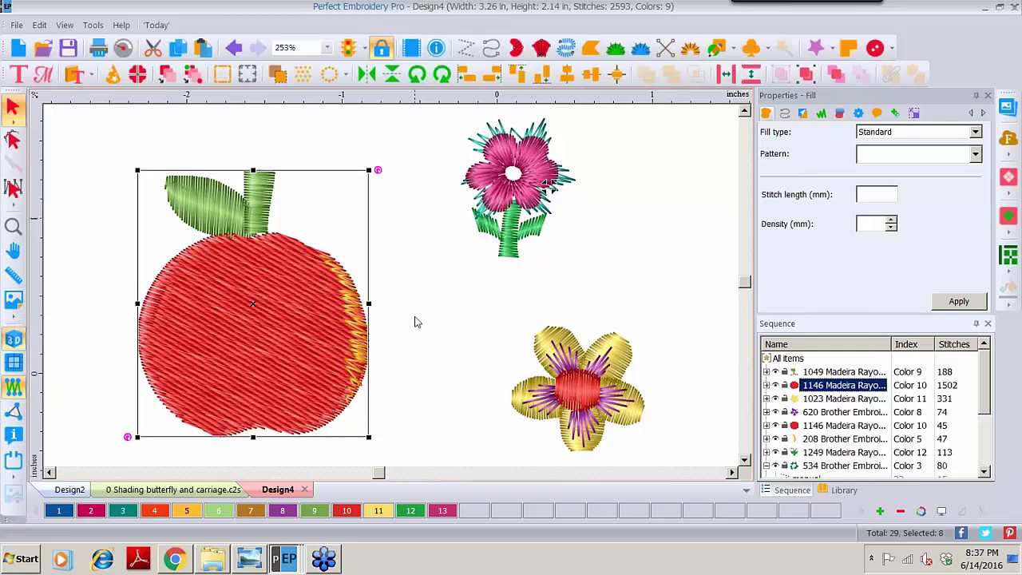
Turn off the 3D view to examine the apple's travel lines and the connections between the designs
{"action": "left_click_drag", "start_coordinate": [256, 347], "coordinate": [258, 346]}
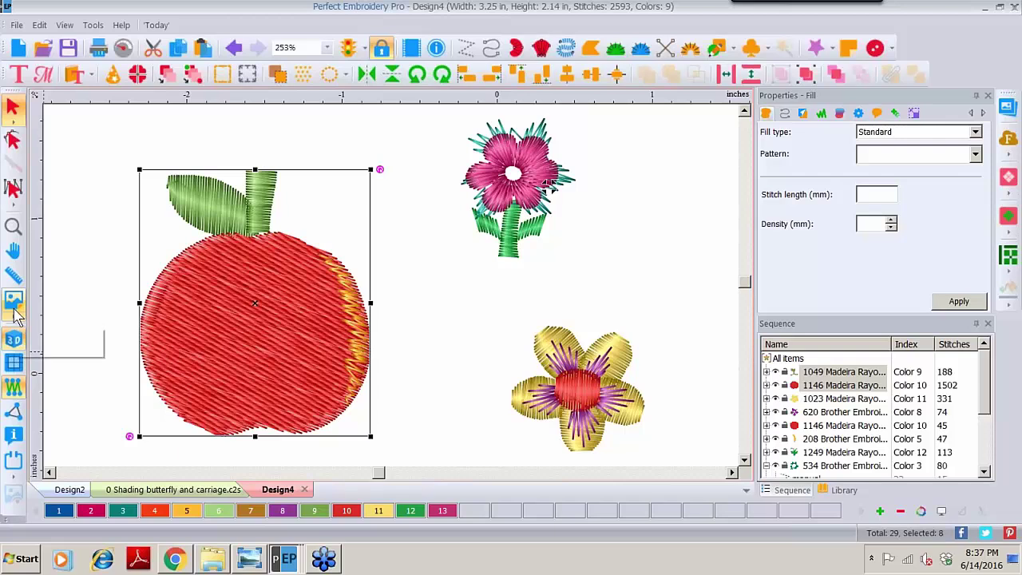
{"action": "left_click", "coordinate": [13, 387]}
{"action": "left_click", "coordinate": [13, 388]}
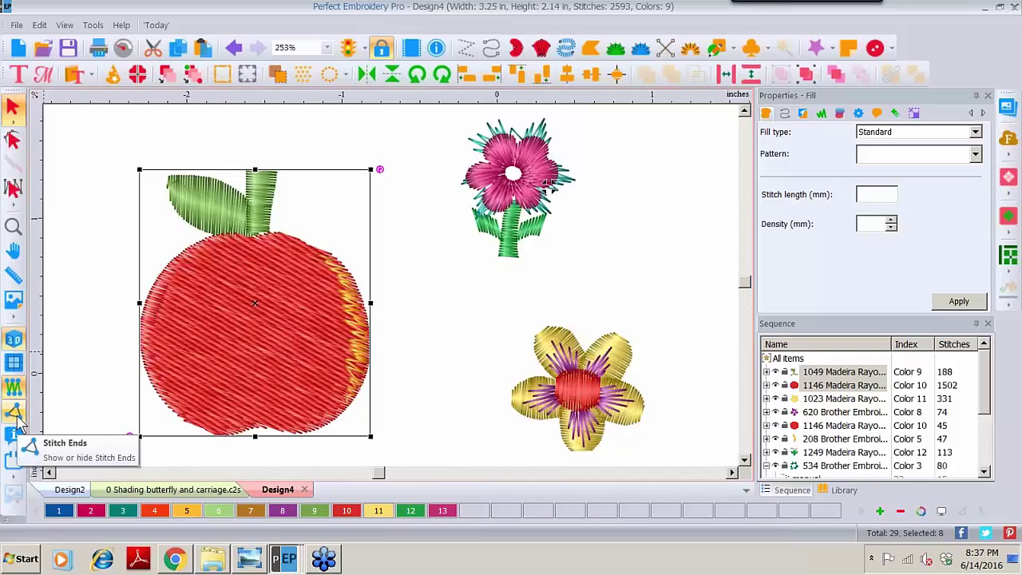
{"action": "left_click", "coordinate": [13, 341]}
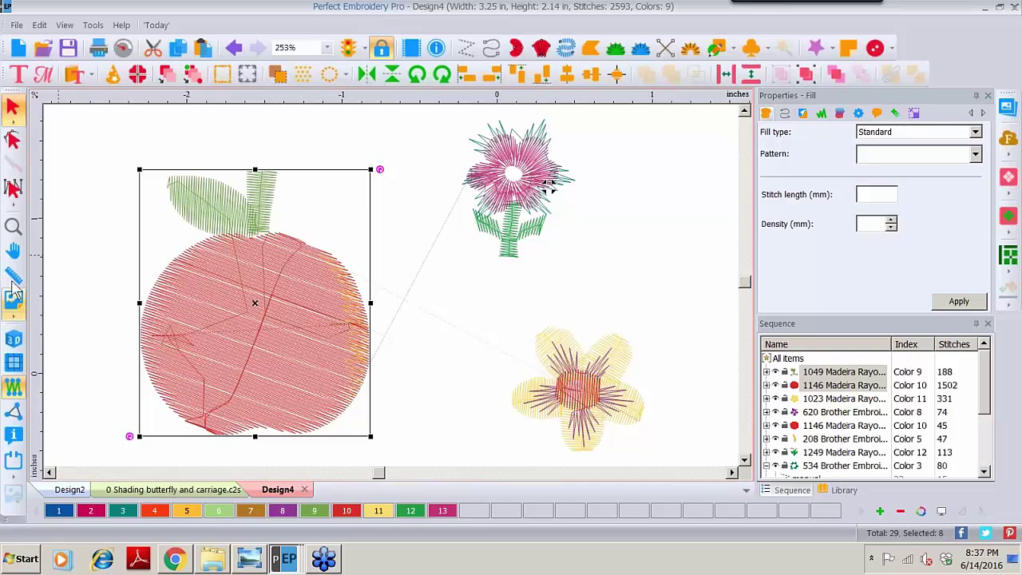
Inspect the travel stitches along the apple's shaded edge up close, and turn the 3D view back on
{"action": "left_click", "coordinate": [13, 227]}
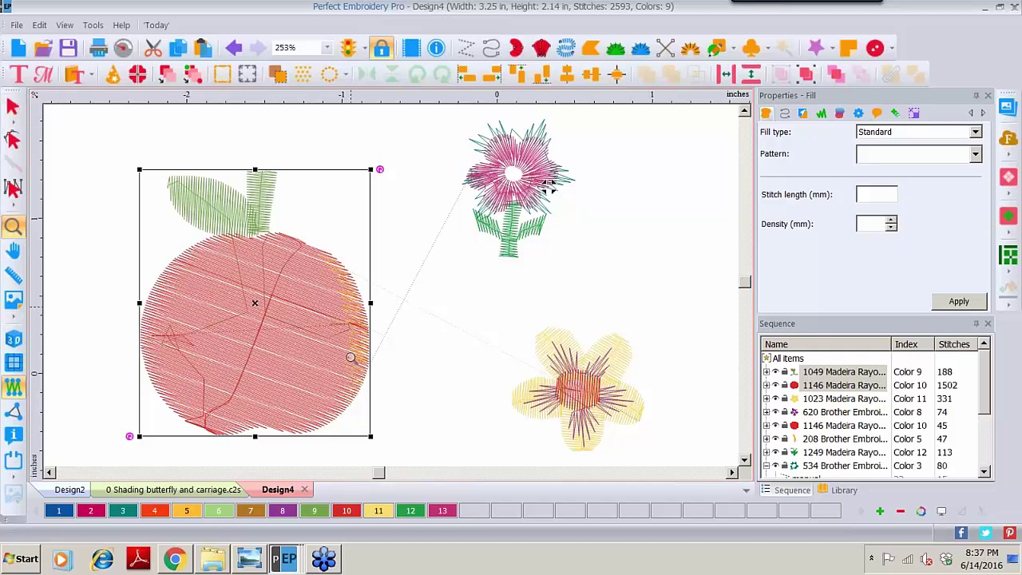
{"action": "left_click", "coordinate": [351, 357]}
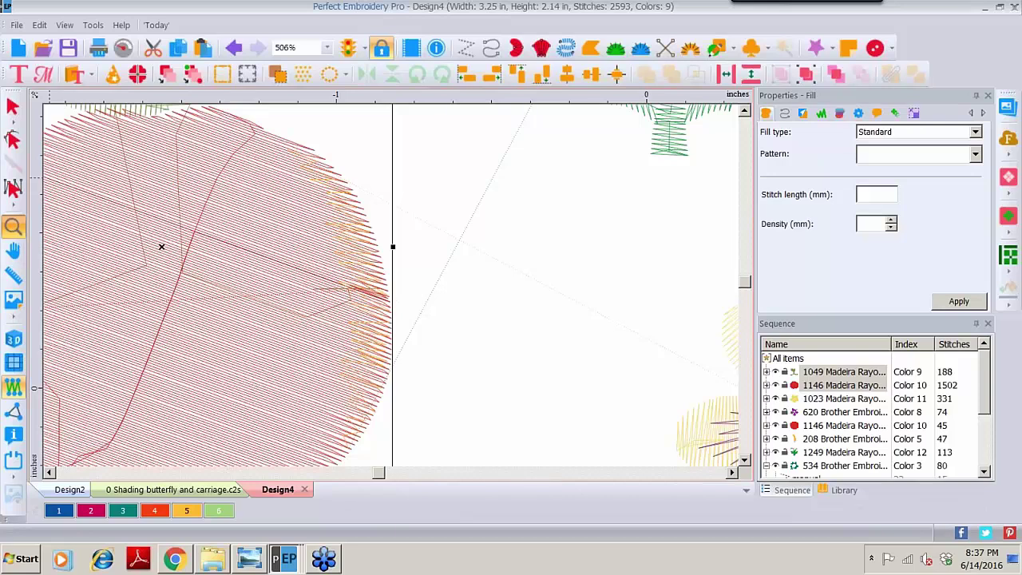
{"action": "left_click", "coordinate": [13, 364]}
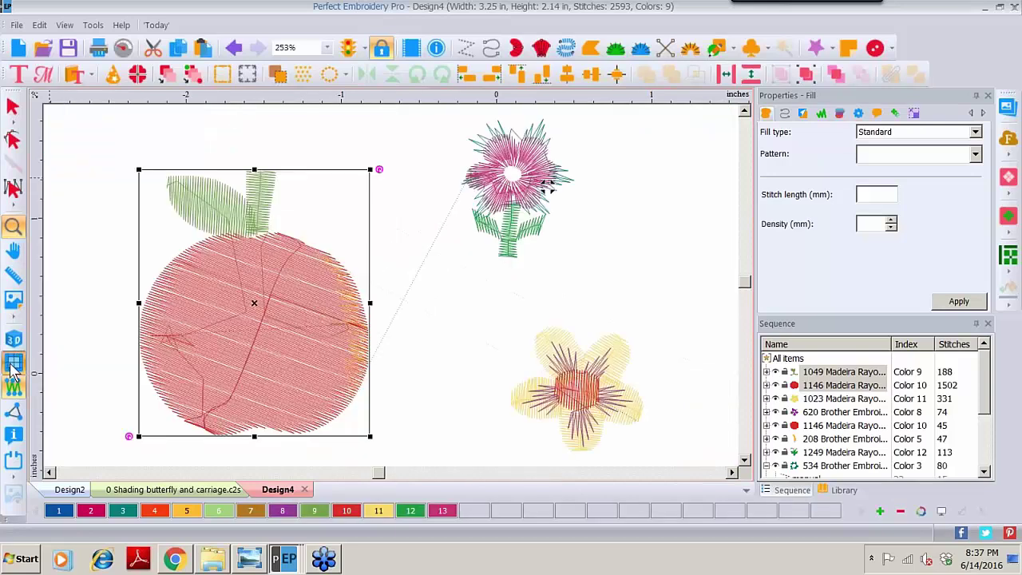
{"action": "left_click", "coordinate": [13, 364]}
{"action": "left_click", "coordinate": [13, 364]}
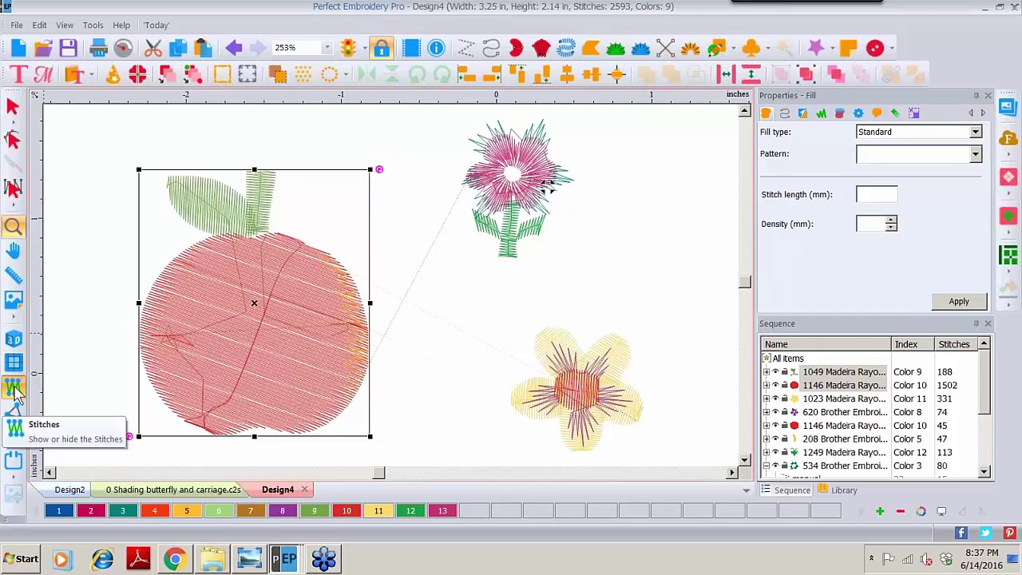
{"action": "left_click", "coordinate": [14, 389]}
{"action": "left_click", "coordinate": [13, 388]}
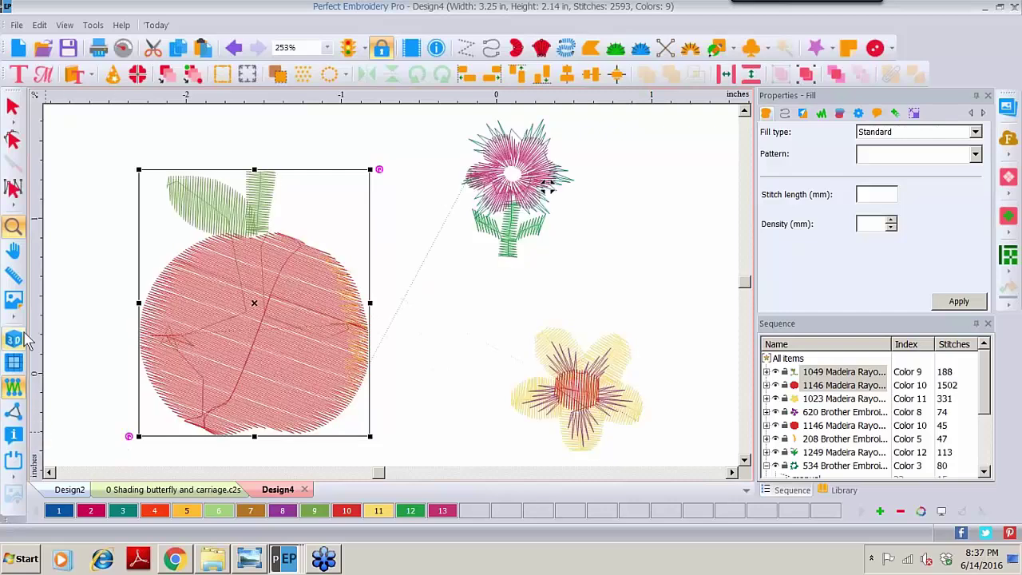
{"action": "left_click", "coordinate": [13, 340]}
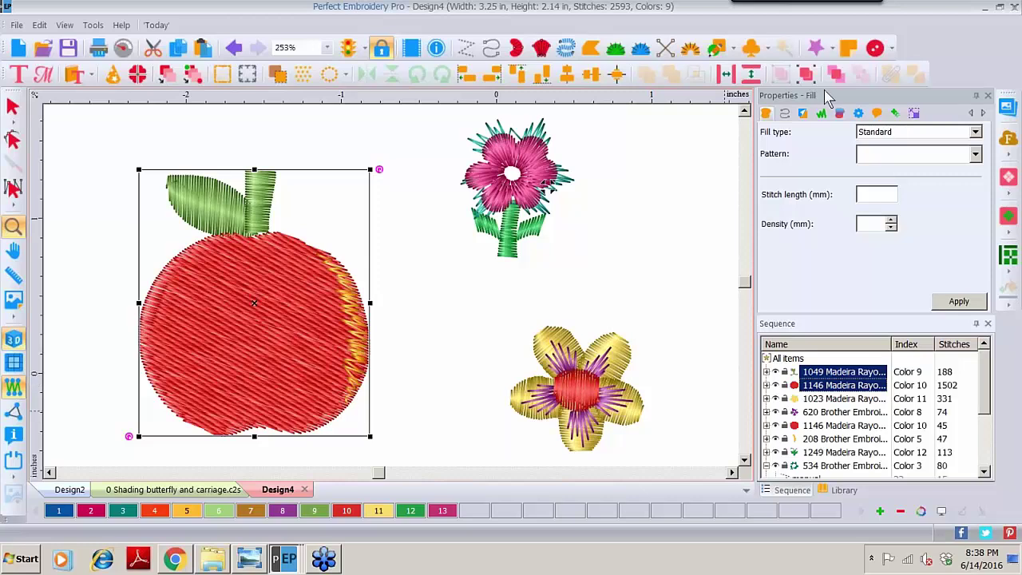
Ungroup the selected apple design
{"action": "left_click", "coordinate": [782, 74]}
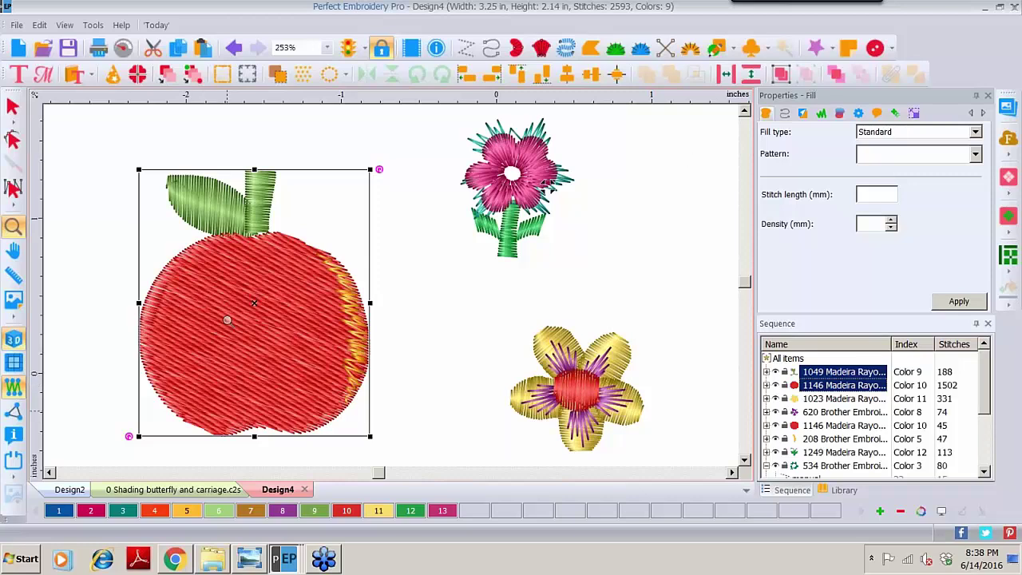
{"action": "left_click", "coordinate": [425, 252]}
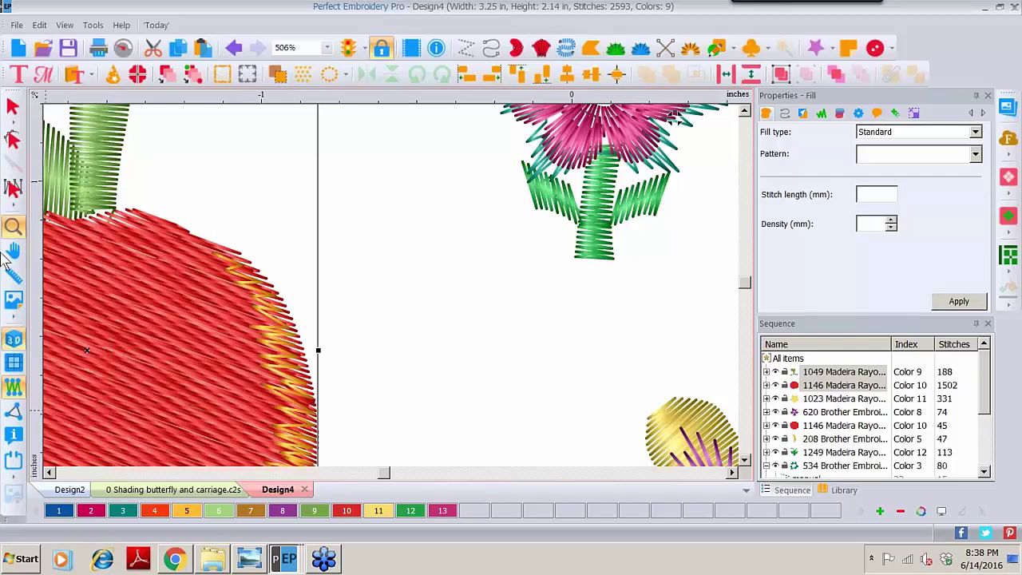
{"action": "right_click", "coordinate": [384, 294]}
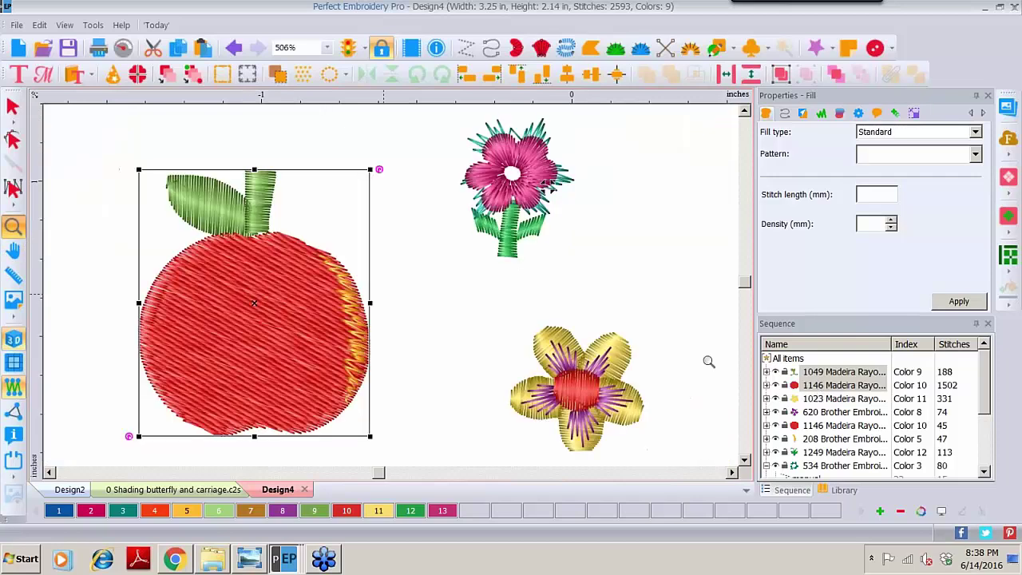
Create an outline around the apple's red color 10 fill, with one repeat and united outlines
{"action": "left_click", "coordinate": [835, 385]}
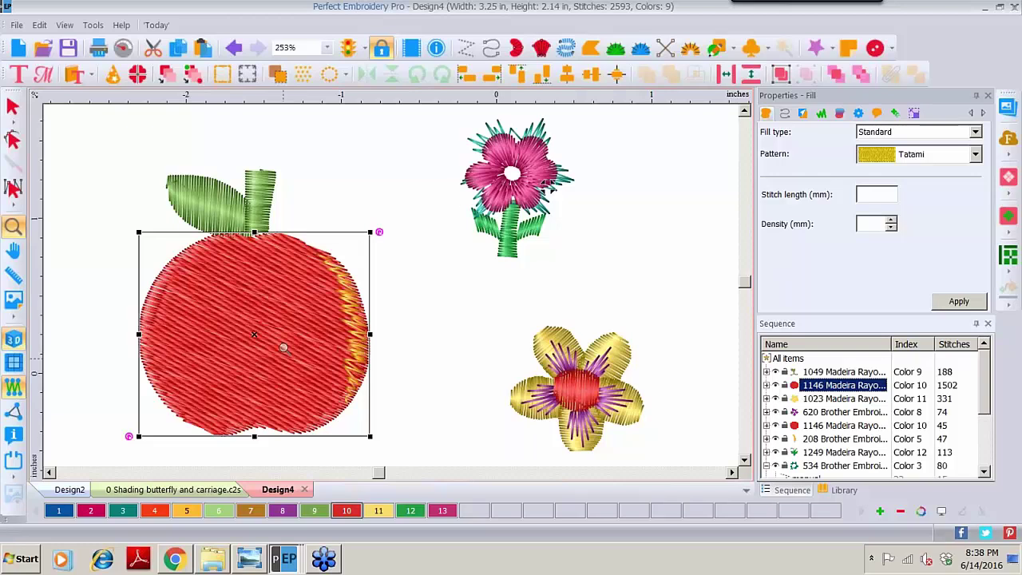
{"action": "right_click", "coordinate": [292, 286]}
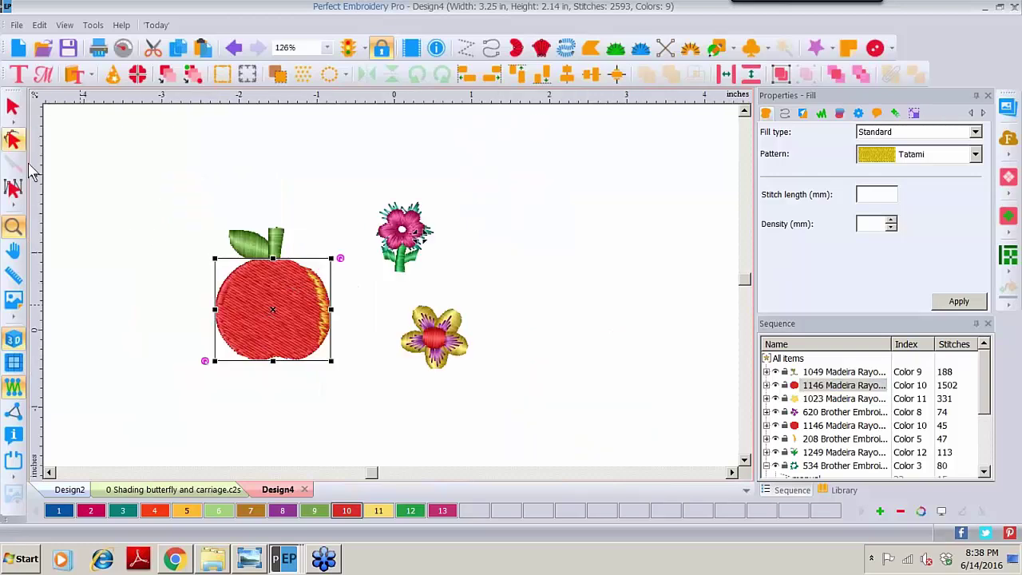
{"action": "left_click", "coordinate": [327, 48]}
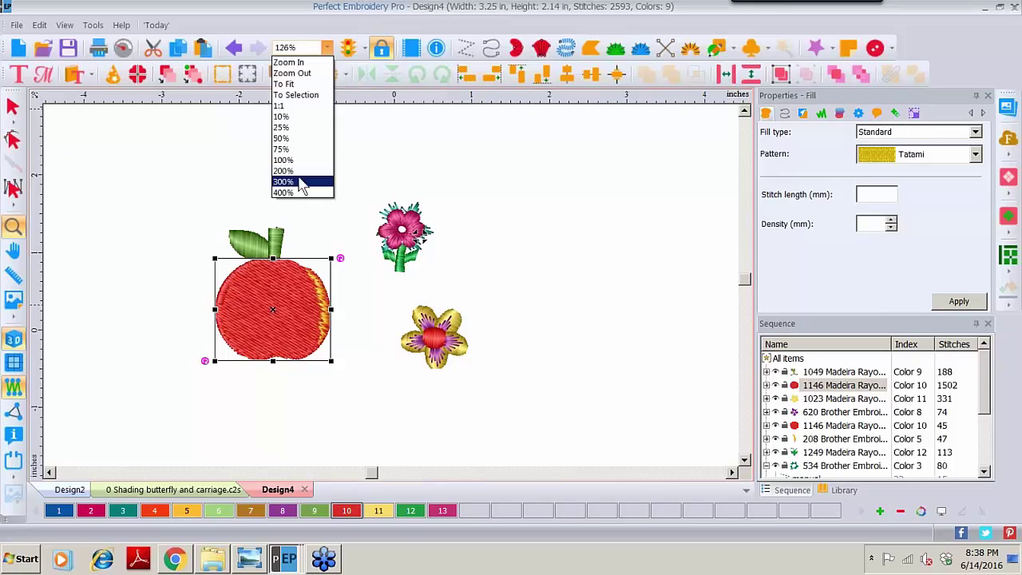
{"action": "left_click", "coordinate": [299, 171]}
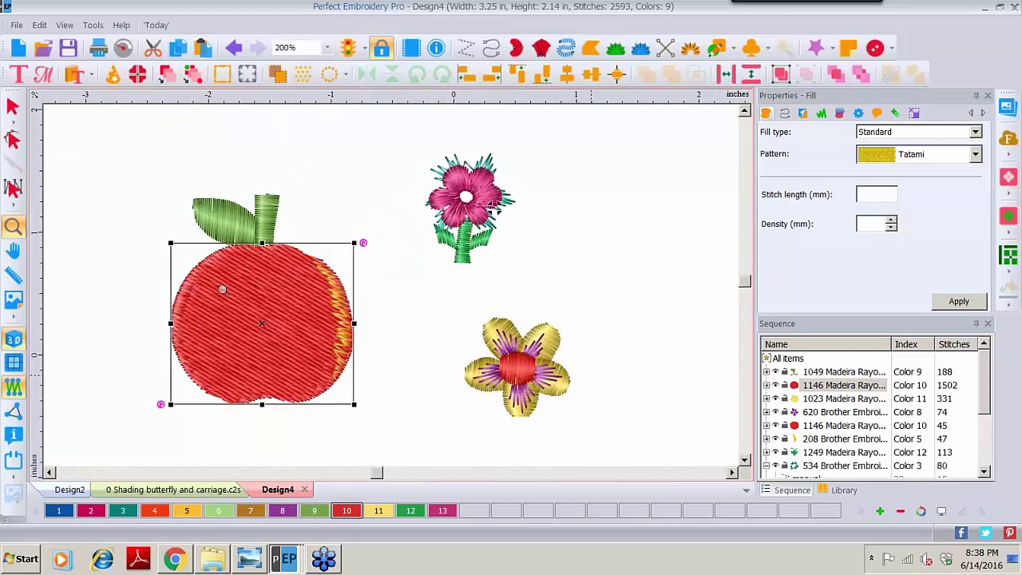
{"action": "left_click", "coordinate": [13, 106]}
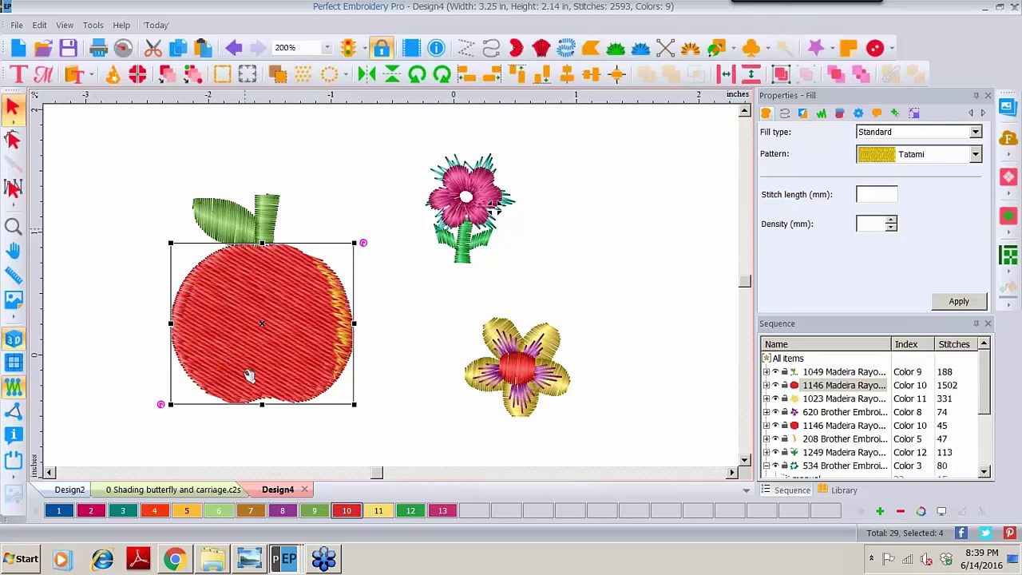
{"action": "right_click", "coordinate": [245, 324]}
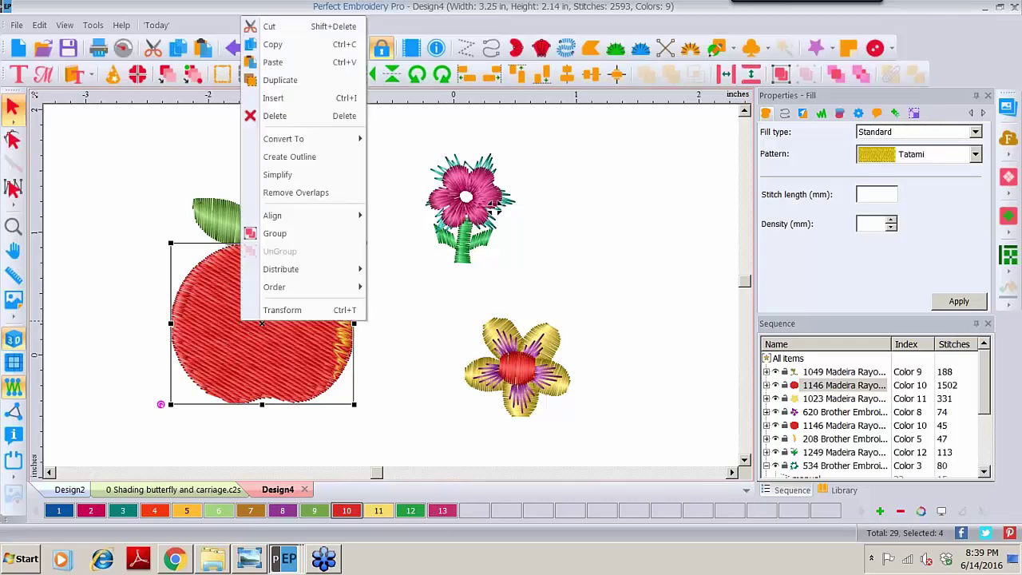
{"action": "left_click", "coordinate": [344, 159]}
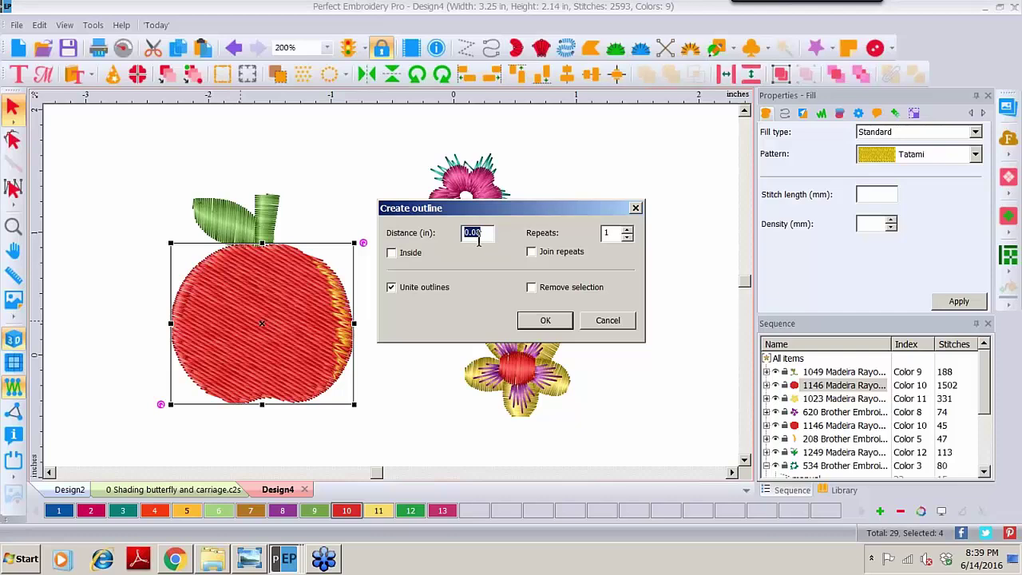
{"action": "left_click", "coordinate": [546, 321]}
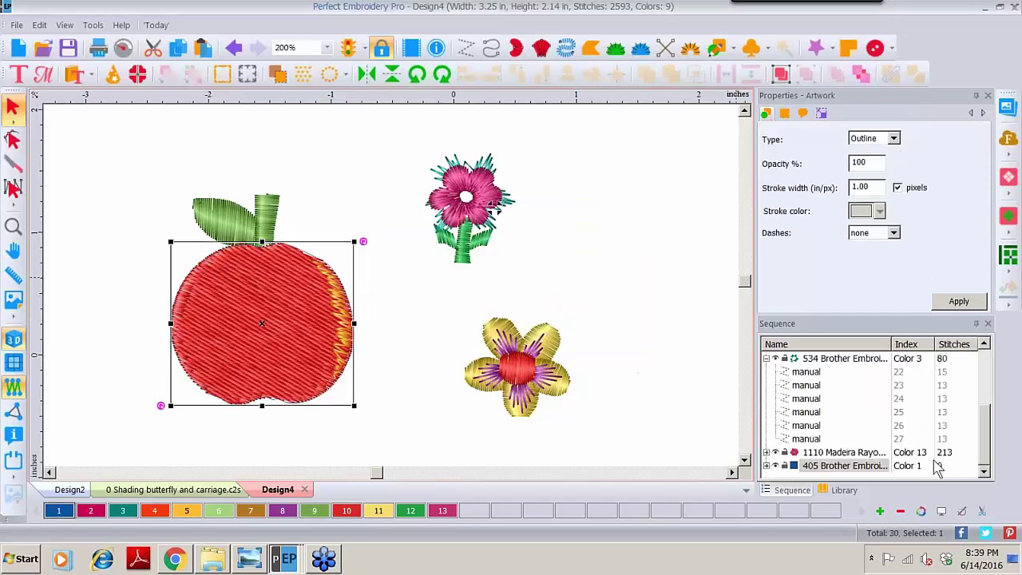
Hide the apple's red color 10 fill to examine the outline next to the yellow shading stitches
{"action": "scroll", "coordinate": [879, 412], "scroll_direction": "up", "scroll_amount": 3}
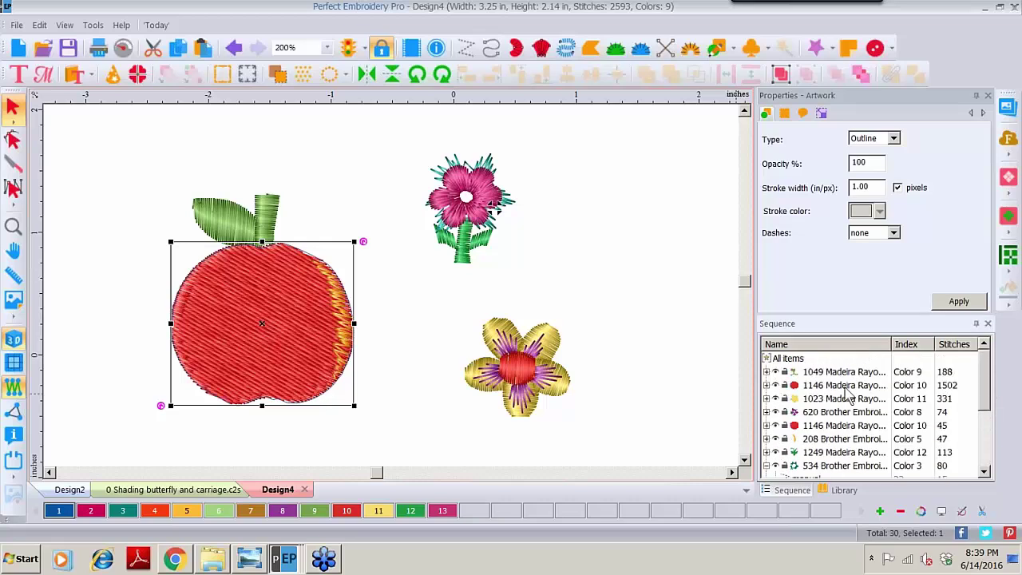
{"action": "left_click", "coordinate": [775, 387]}
{"action": "left_click", "coordinate": [775, 386]}
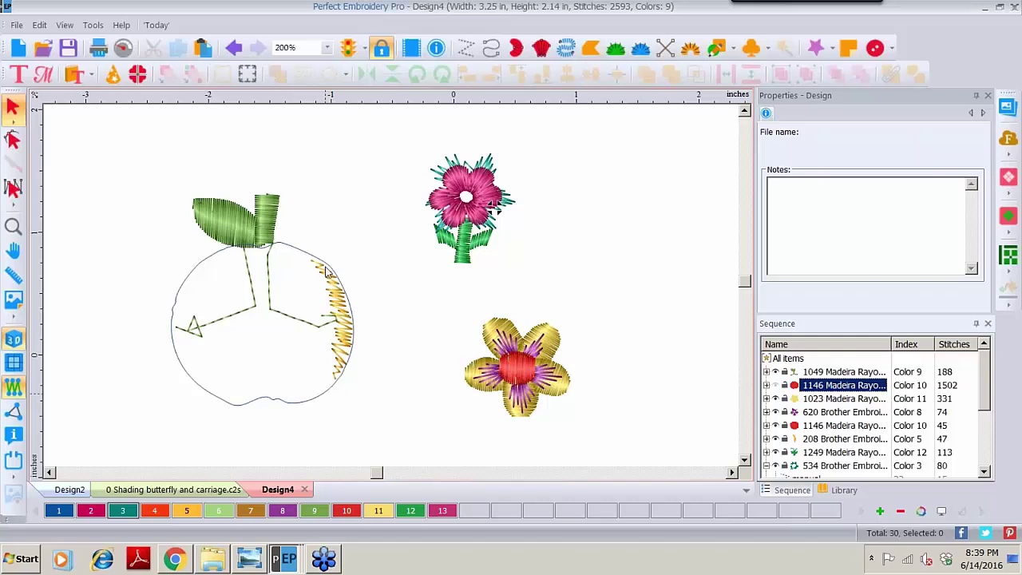
{"action": "left_click", "coordinate": [13, 228]}
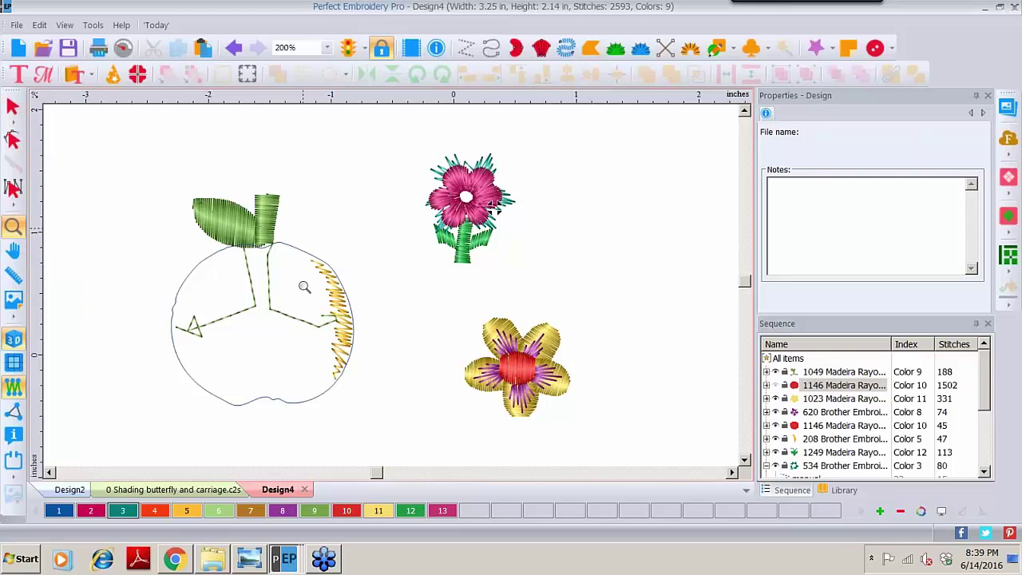
{"action": "left_click", "coordinate": [355, 311]}
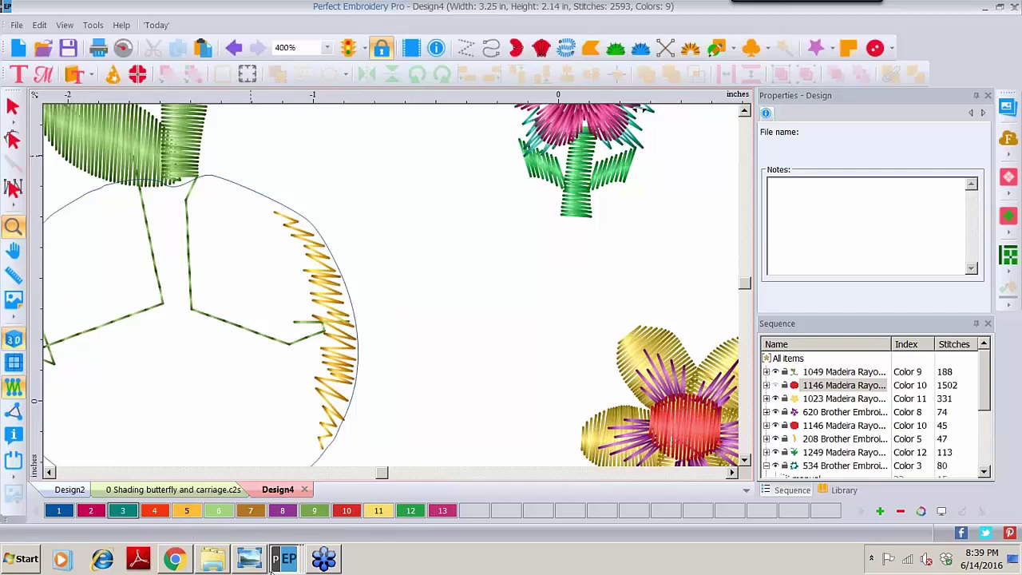
Switch to Windows Photo Viewer and view the embroidery photos 6 boy.png, 7 boy.png and 9 fringe.png
{"action": "mouse_move", "coordinate": [303, 561]}
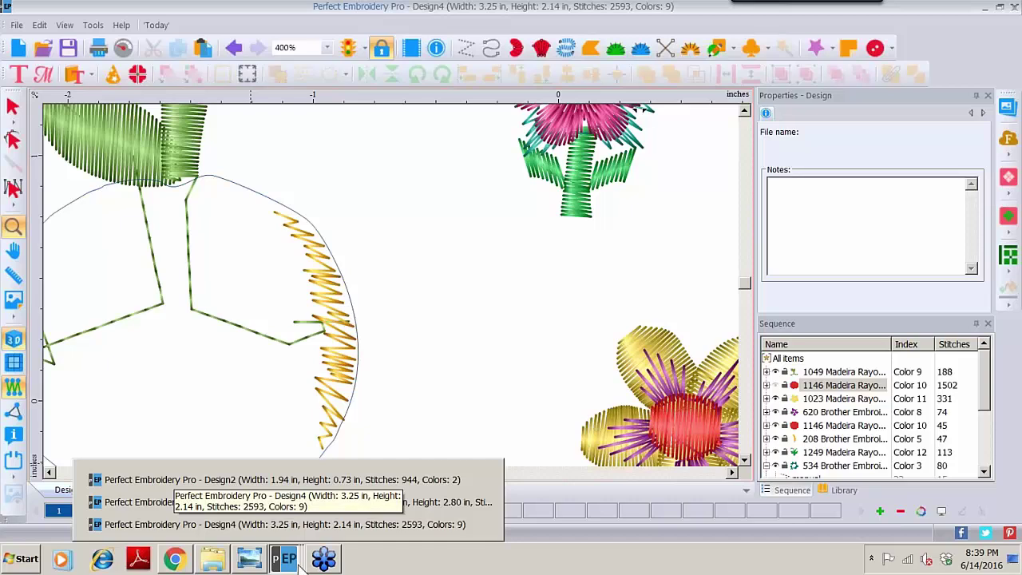
{"action": "left_click", "coordinate": [250, 563]}
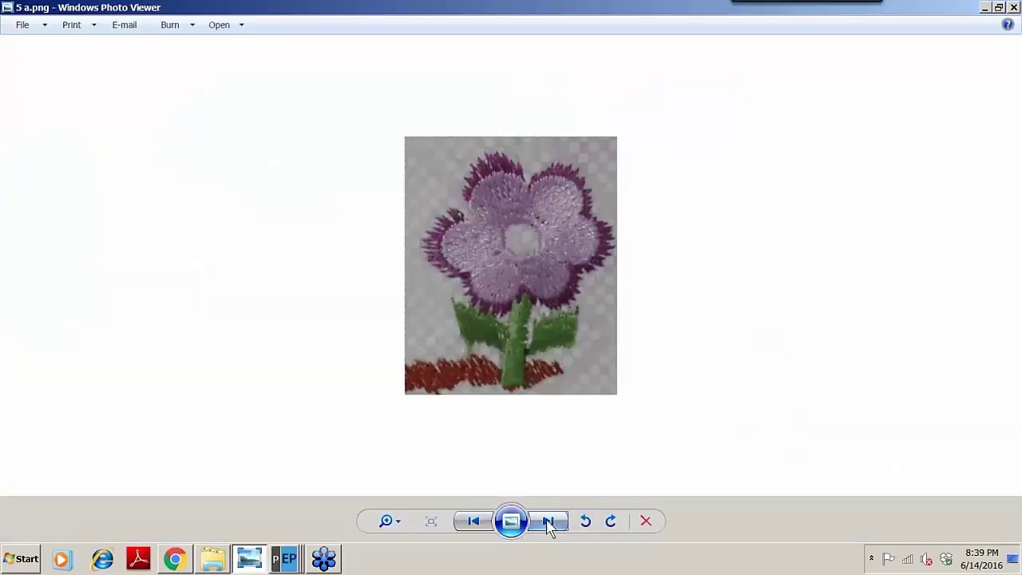
{"action": "left_click", "coordinate": [549, 521]}
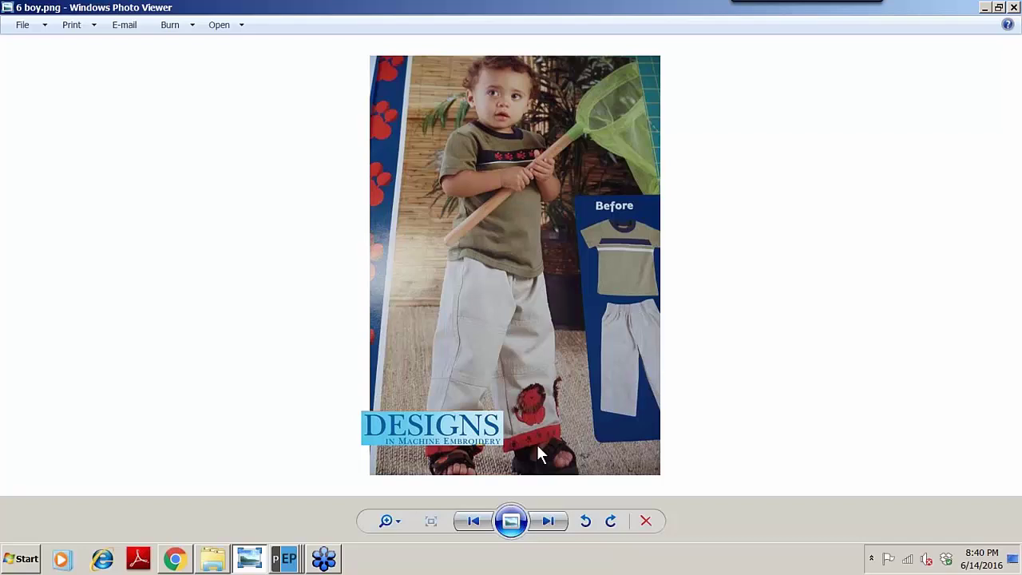
{"action": "left_click", "coordinate": [548, 521]}
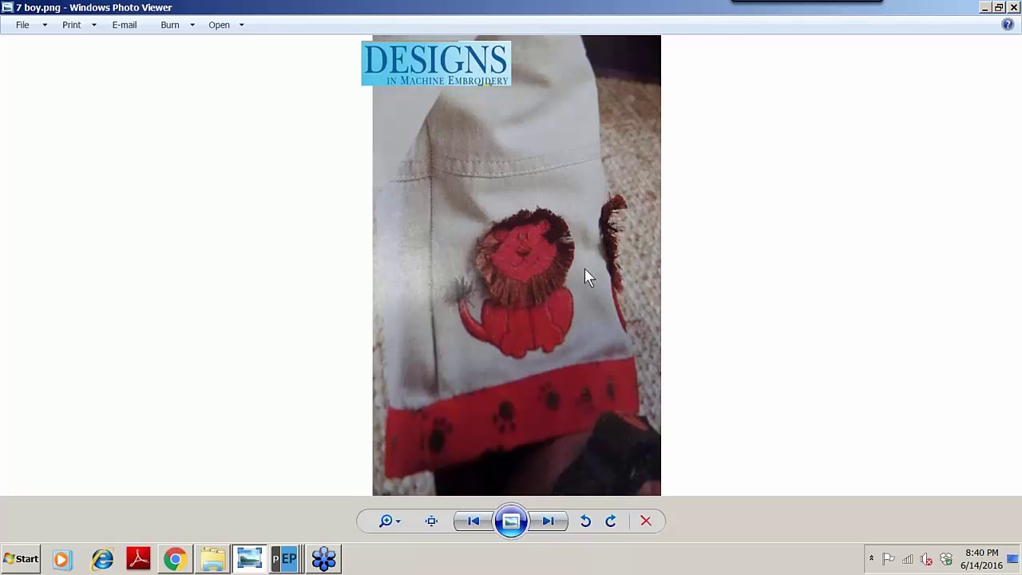
{"action": "left_click", "coordinate": [546, 523]}
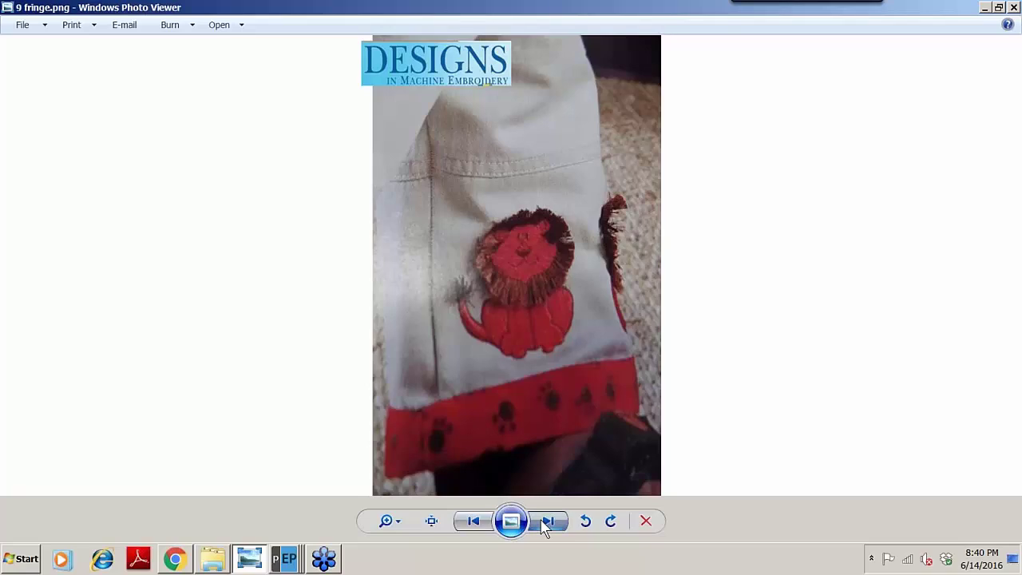
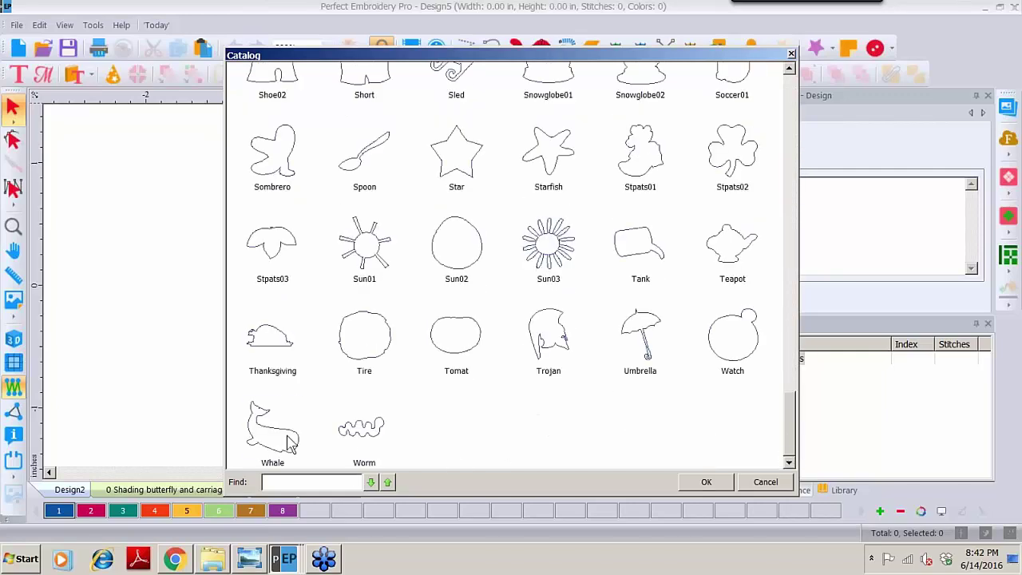
Insert the Whale shape from the catalog as an applique in Design5 and turn on the 3D view
{"action": "double_click", "coordinate": [287, 437]}
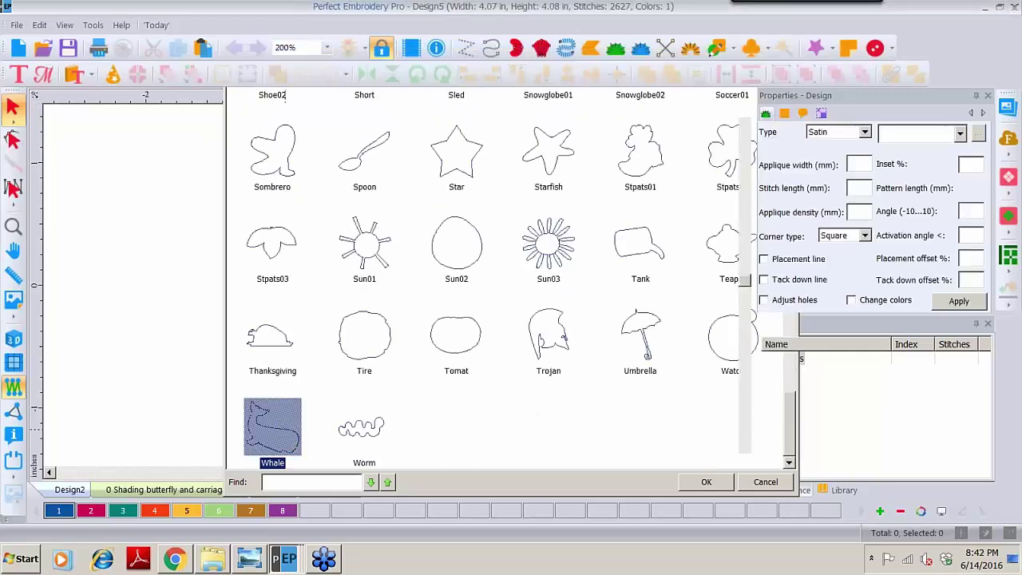
{"action": "left_click", "coordinate": [13, 339]}
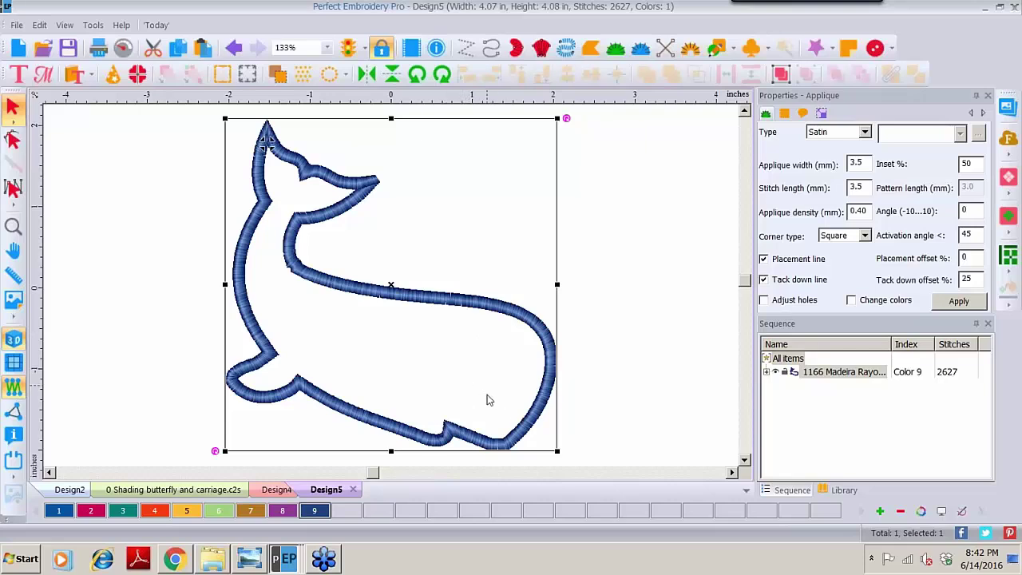
Draw an artwork ellipse about 0.9 in wide and 0.2 in high inside the whale's head
{"action": "left_click", "coordinate": [13, 226]}
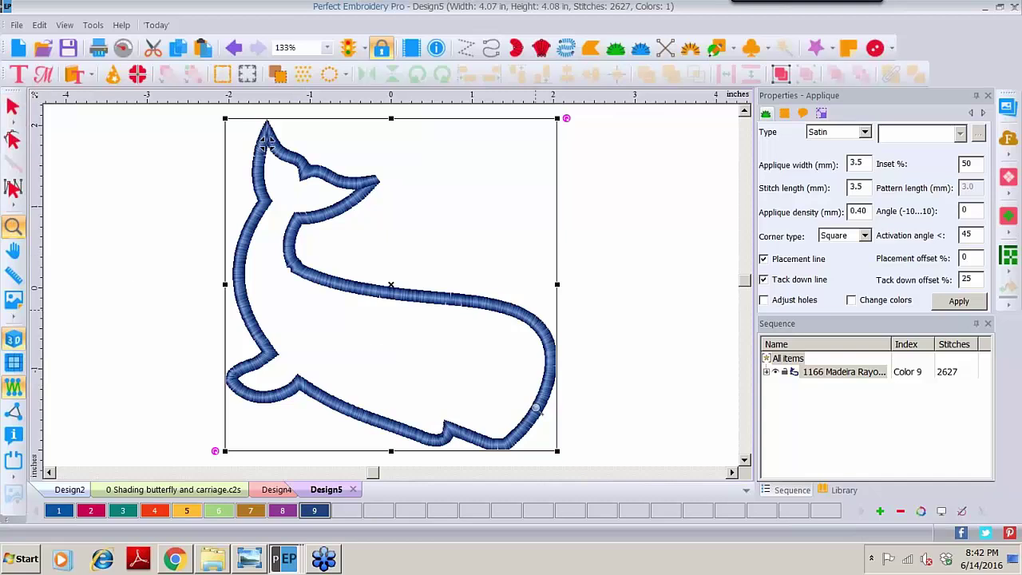
{"action": "left_click", "coordinate": [498, 413]}
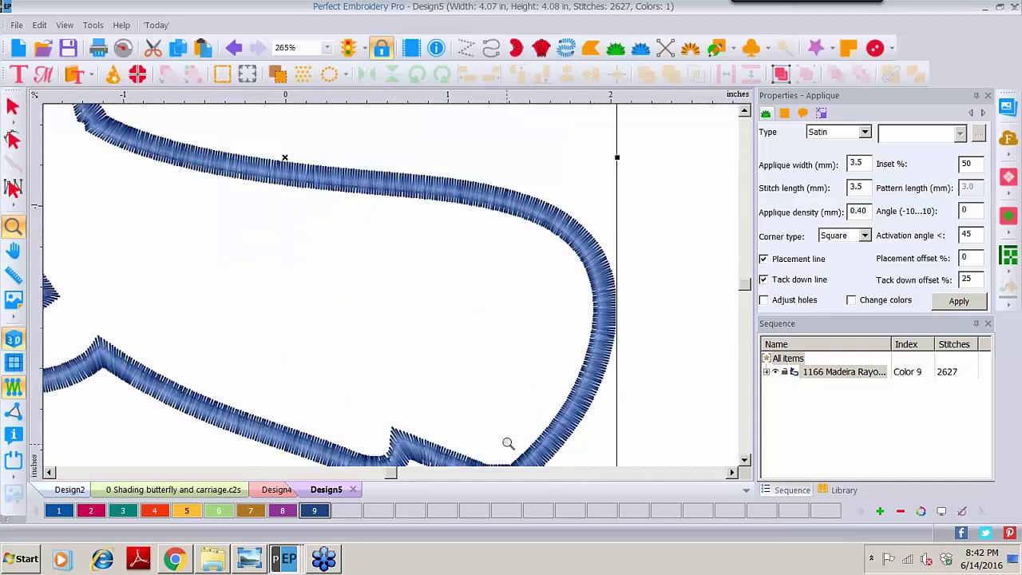
{"action": "left_click", "coordinate": [506, 443]}
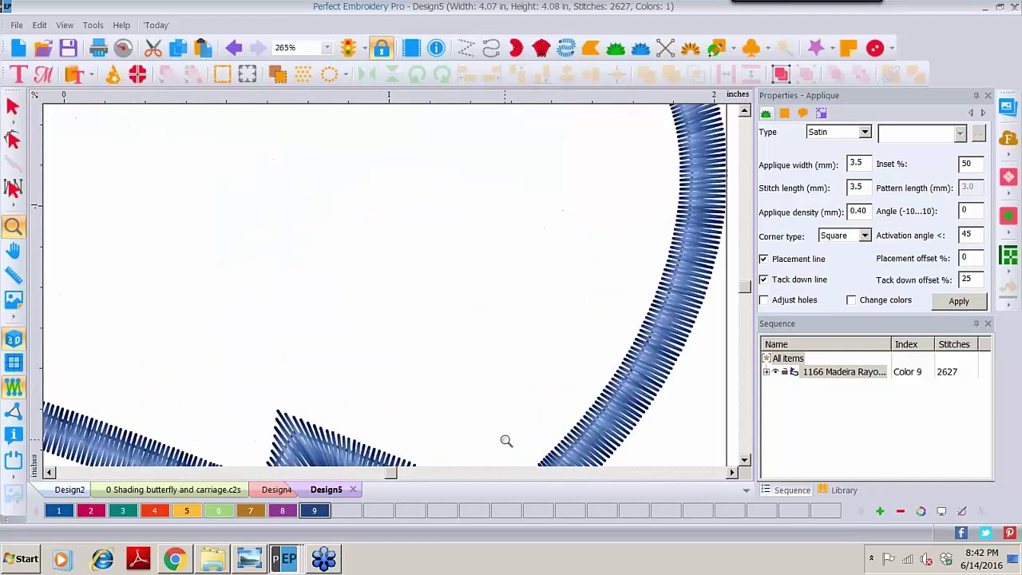
{"action": "left_click", "coordinate": [734, 49]}
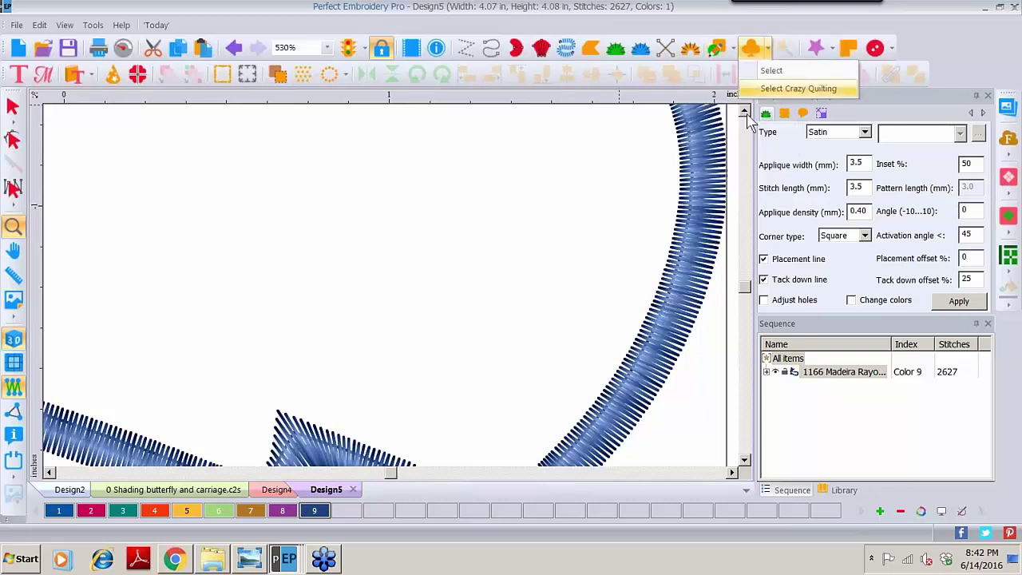
{"action": "left_click", "coordinate": [734, 107]}
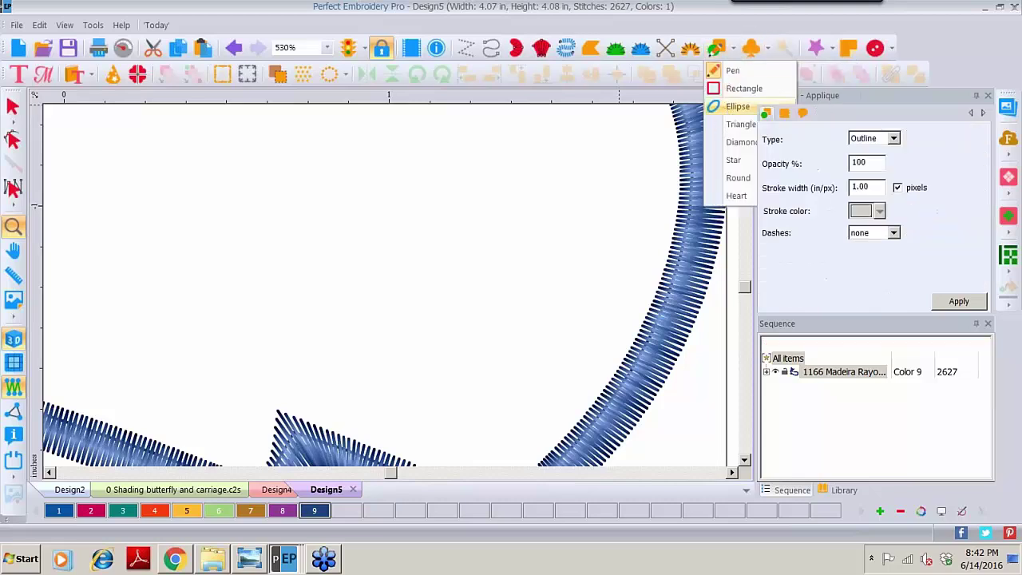
{"action": "left_click_drag", "start_coordinate": [274, 196], "coordinate": [560, 255]}
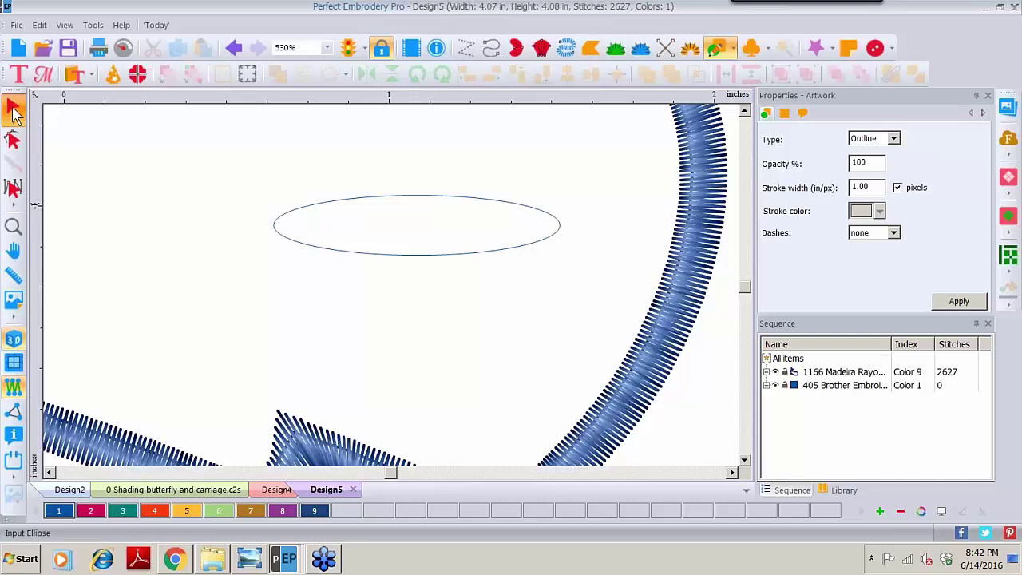
Assign color 2 to the ellipse artwork and convert its two side end points to Line points
{"action": "left_click", "coordinate": [12, 105]}
{"action": "left_click", "coordinate": [92, 513]}
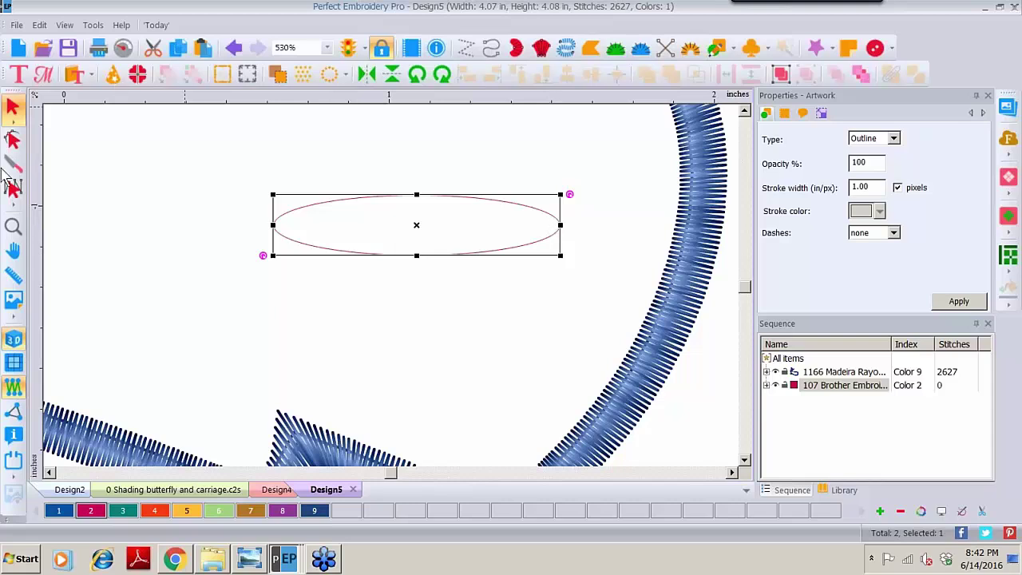
{"action": "left_click", "coordinate": [13, 141]}
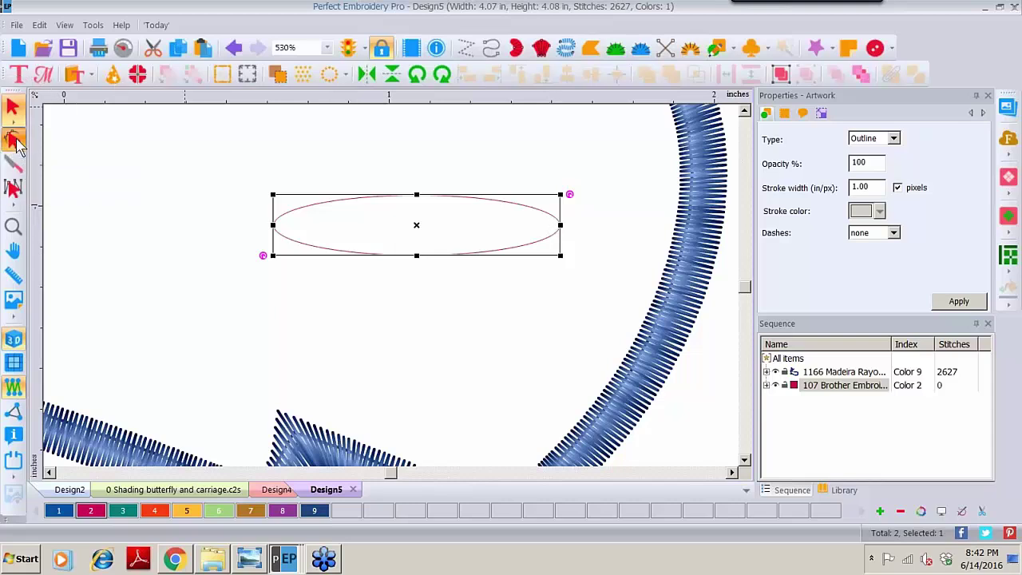
{"action": "left_click_drag", "start_coordinate": [277, 229], "coordinate": [579, 245]}
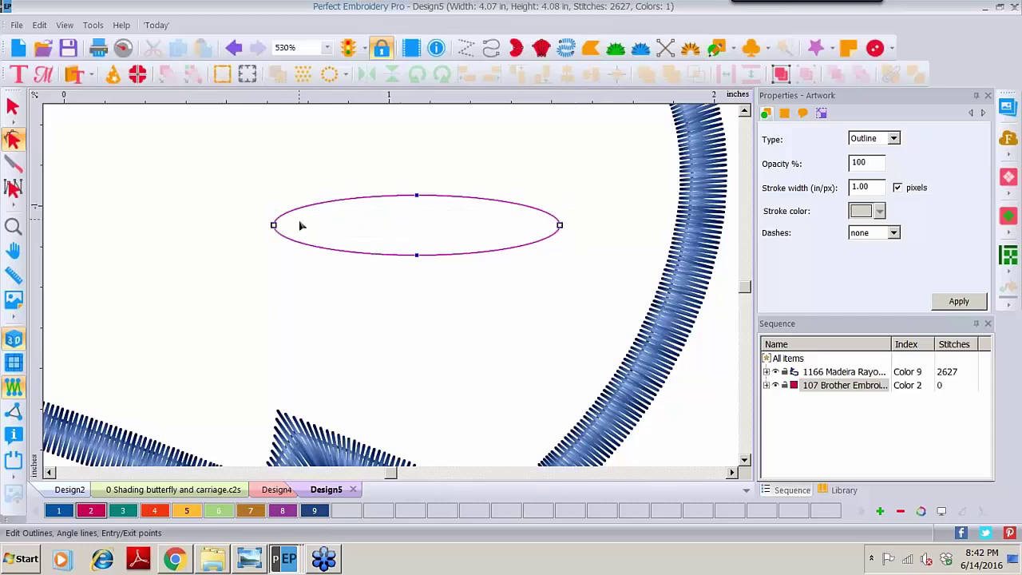
{"action": "right_click", "coordinate": [561, 231]}
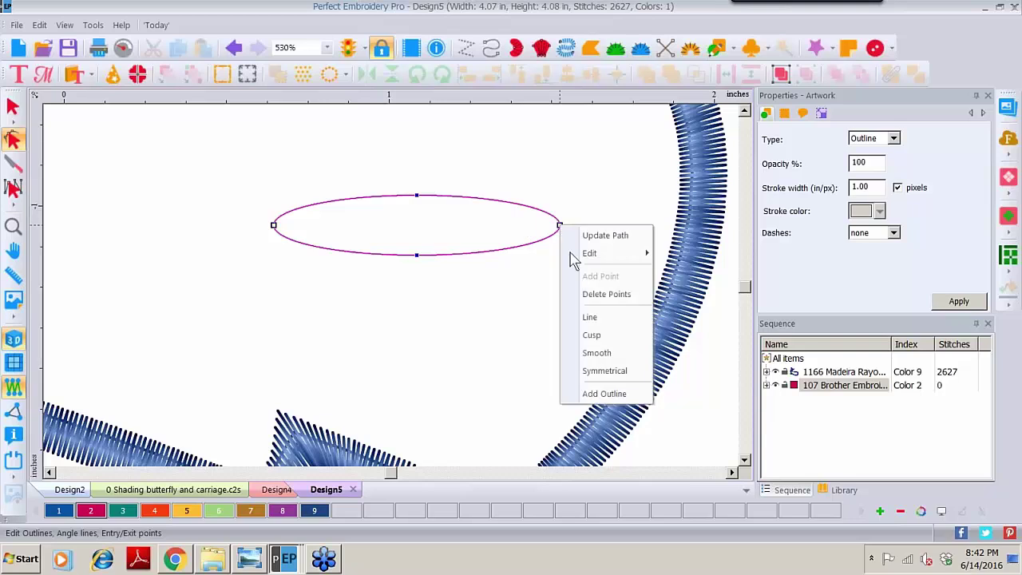
{"action": "left_click", "coordinate": [589, 318]}
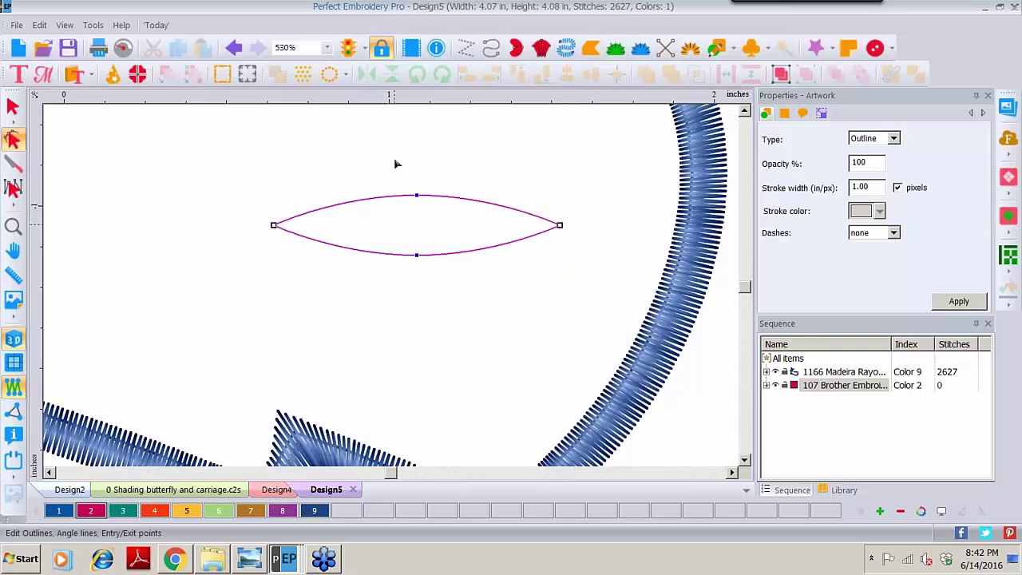
Lower the ellipse's two middle points about 0.2 in to form a crescent, and rotate the shape slightly clockwise
{"action": "left_click_drag", "start_coordinate": [394, 163], "coordinate": [449, 289]}
{"action": "left_click_drag", "start_coordinate": [417, 198], "coordinate": [418, 258]}
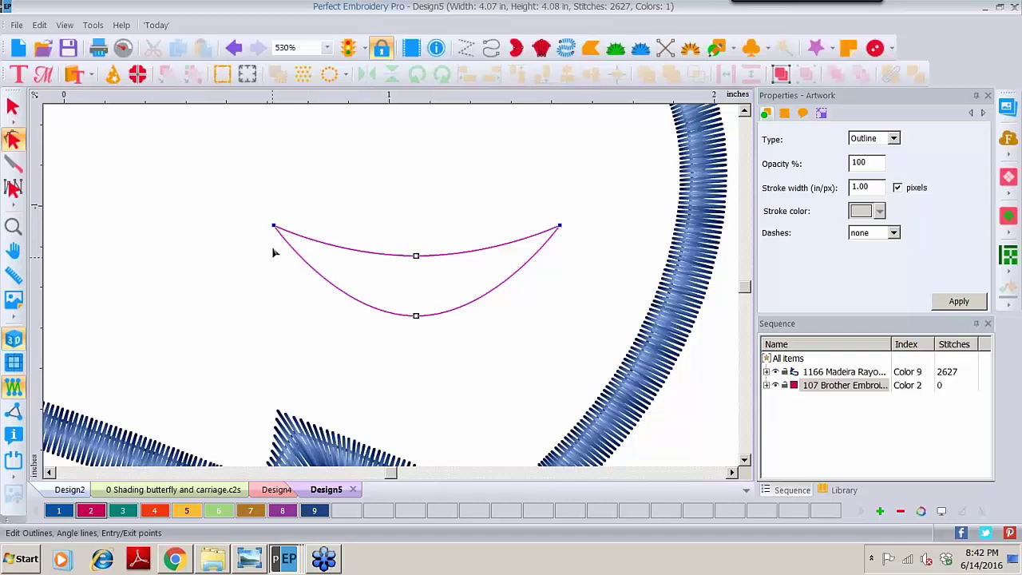
{"action": "left_click", "coordinate": [12, 106]}
{"action": "left_click", "coordinate": [477, 229]}
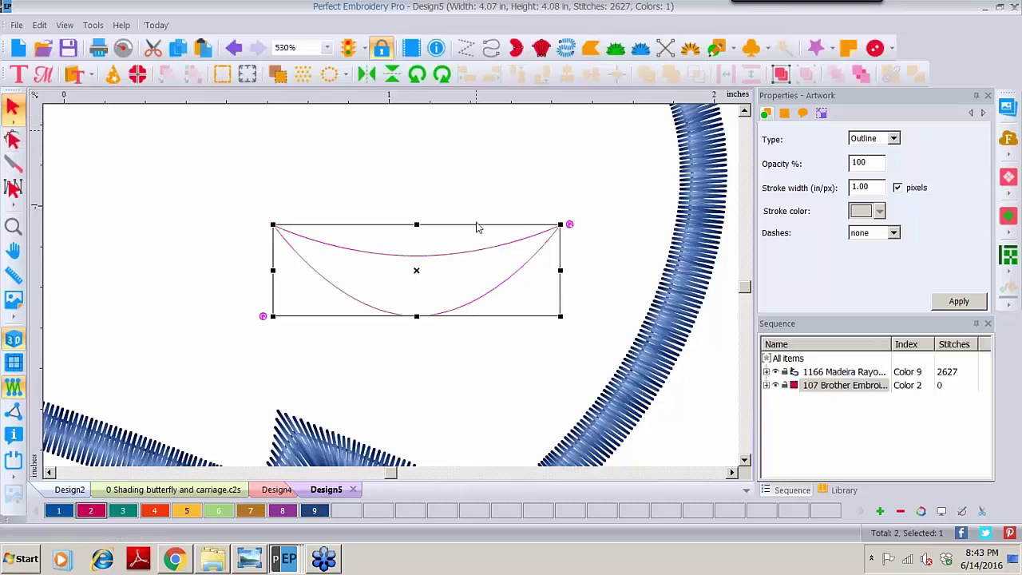
{"action": "left_click_drag", "start_coordinate": [568, 225], "coordinate": [573, 273]}
{"action": "left_click_drag", "start_coordinate": [463, 272], "coordinate": [434, 290]}
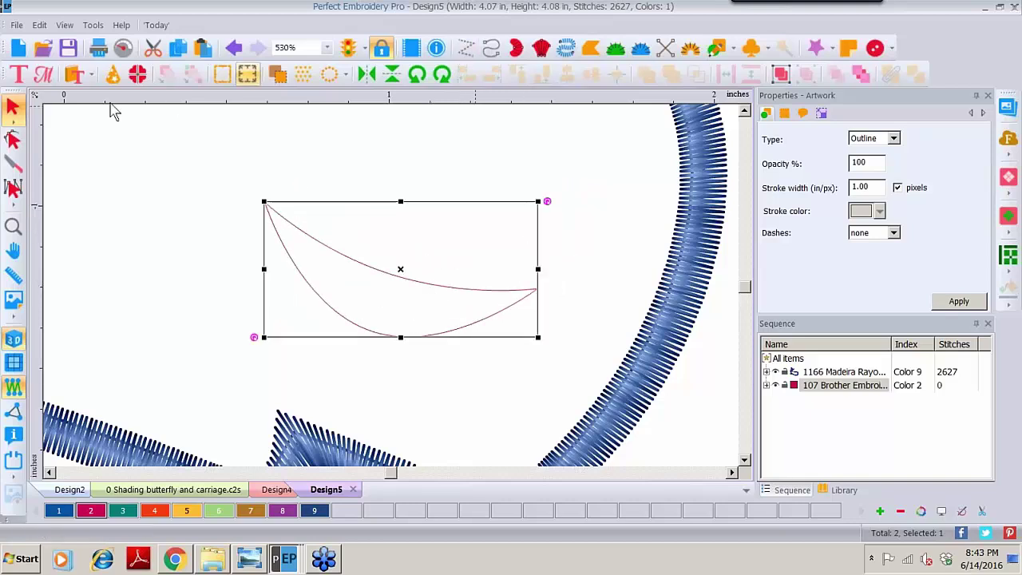
Digitize closely spaced manual stitches zigzagging between the crescent's two curves, starting from its upper-left tip
{"action": "left_click", "coordinate": [12, 229]}
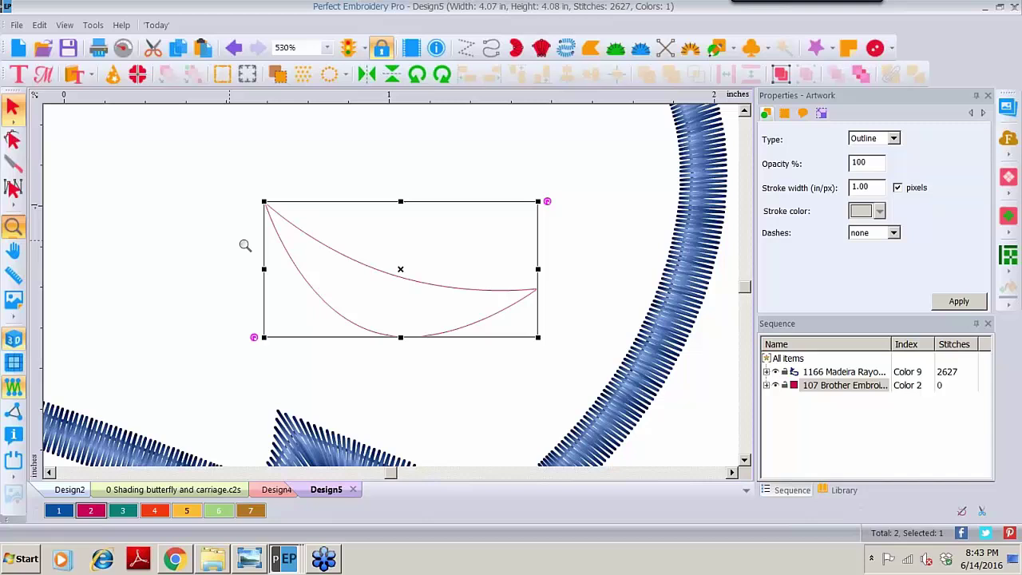
{"action": "left_click", "coordinate": [345, 246]}
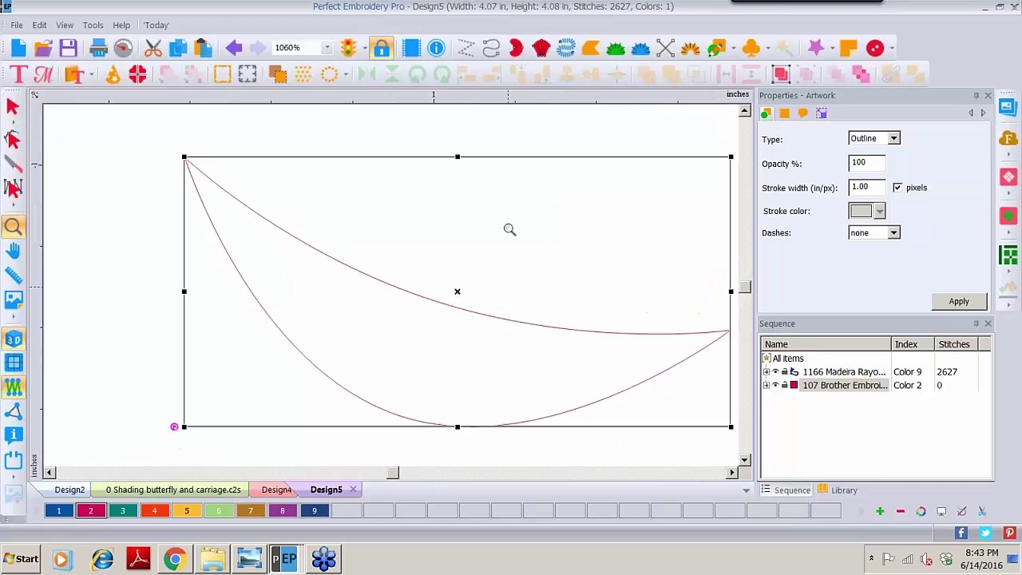
{"action": "left_click", "coordinate": [467, 53]}
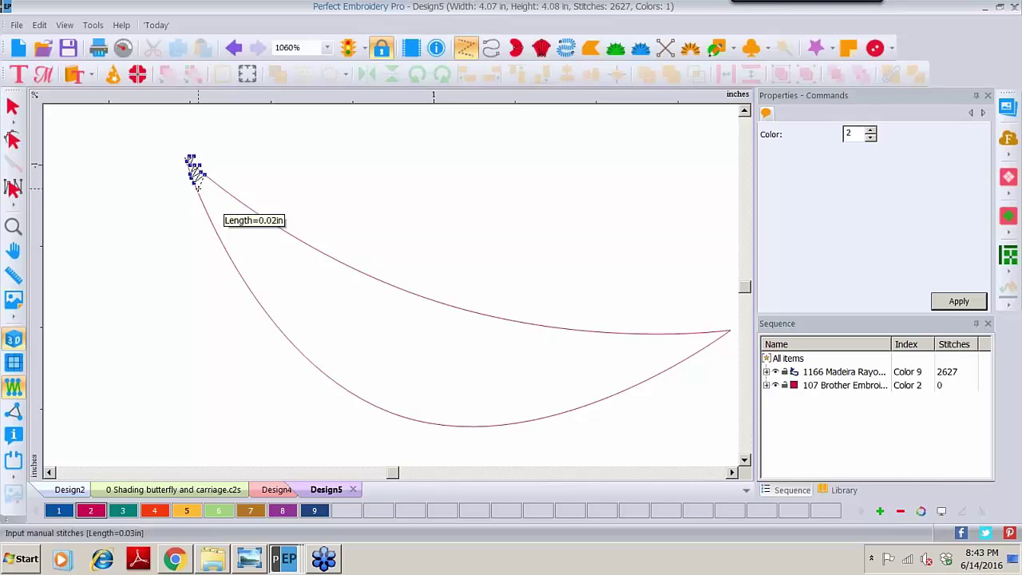
{"action": "left_click", "coordinate": [197, 190]}
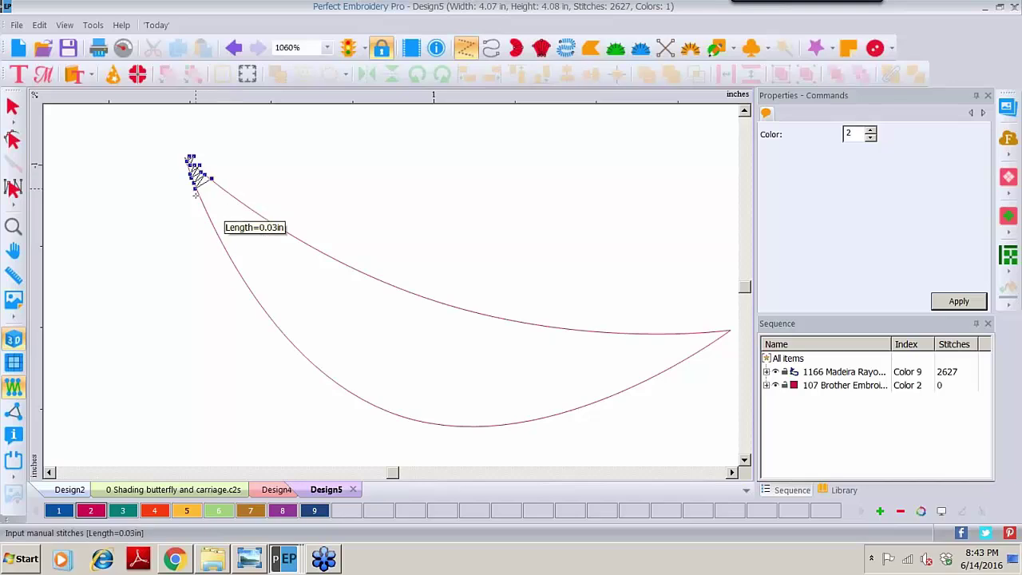
{"action": "left_click", "coordinate": [196, 194]}
{"action": "left_click", "coordinate": [214, 183]}
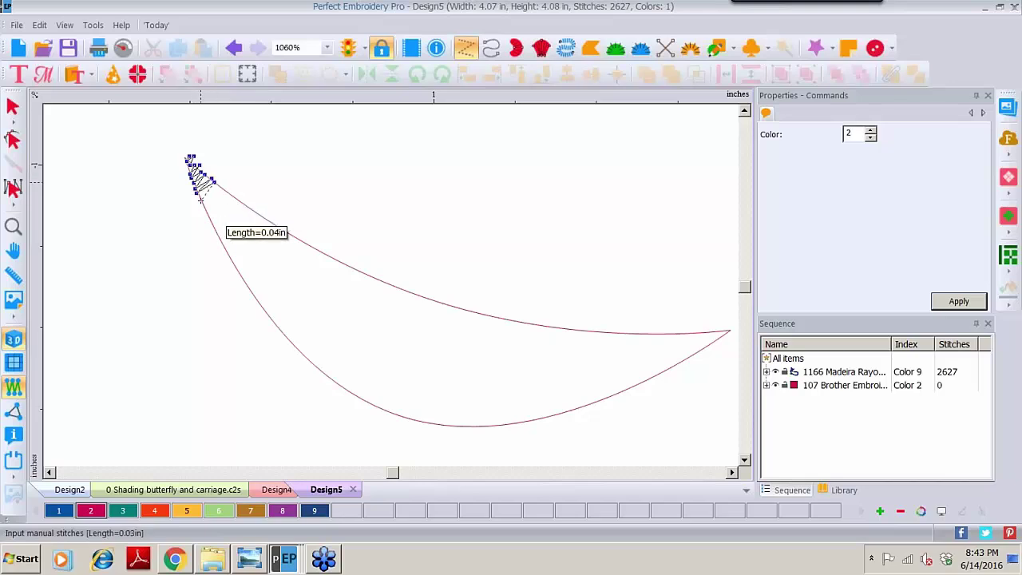
{"action": "left_click", "coordinate": [199, 197]}
{"action": "left_click", "coordinate": [218, 187]}
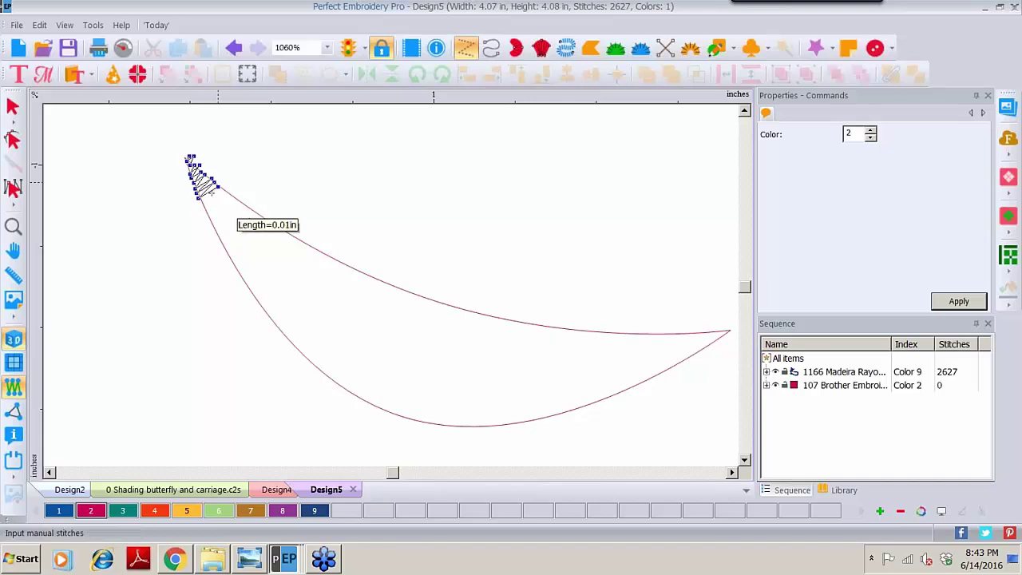
{"action": "left_click", "coordinate": [228, 188]}
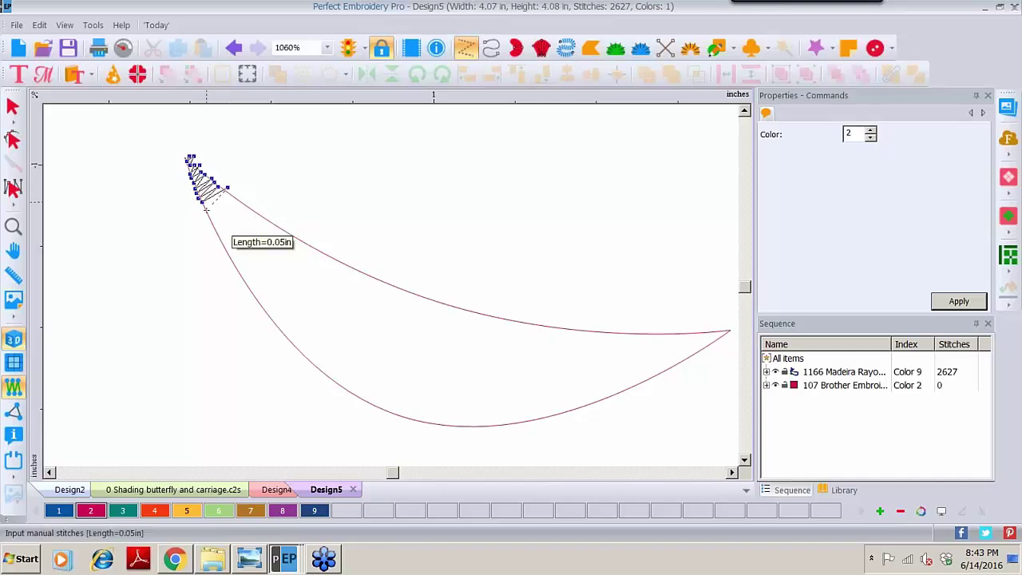
{"action": "left_click", "coordinate": [206, 210]}
{"action": "left_click", "coordinate": [229, 189]}
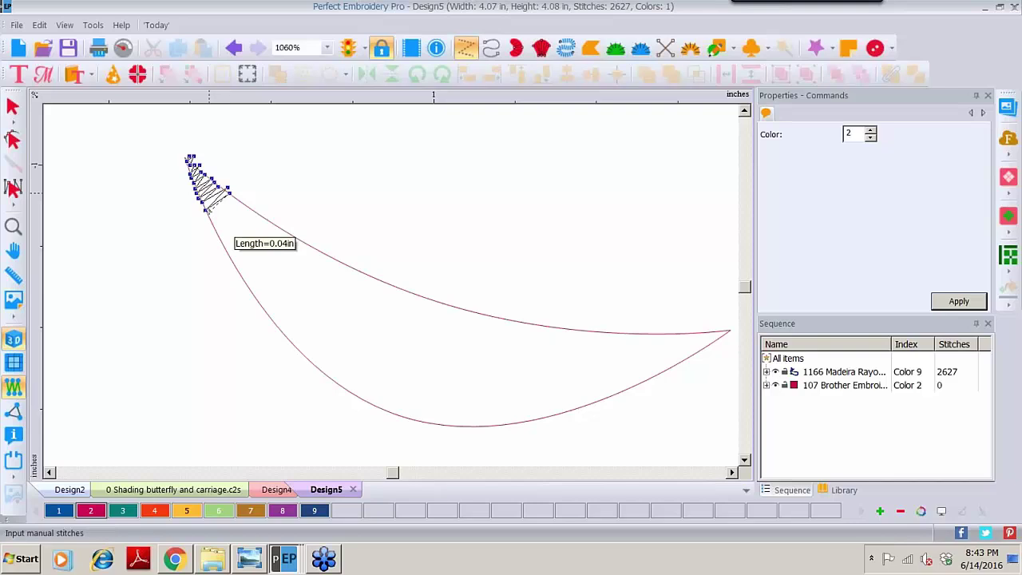
{"action": "left_click", "coordinate": [211, 218]}
{"action": "left_click", "coordinate": [234, 199]}
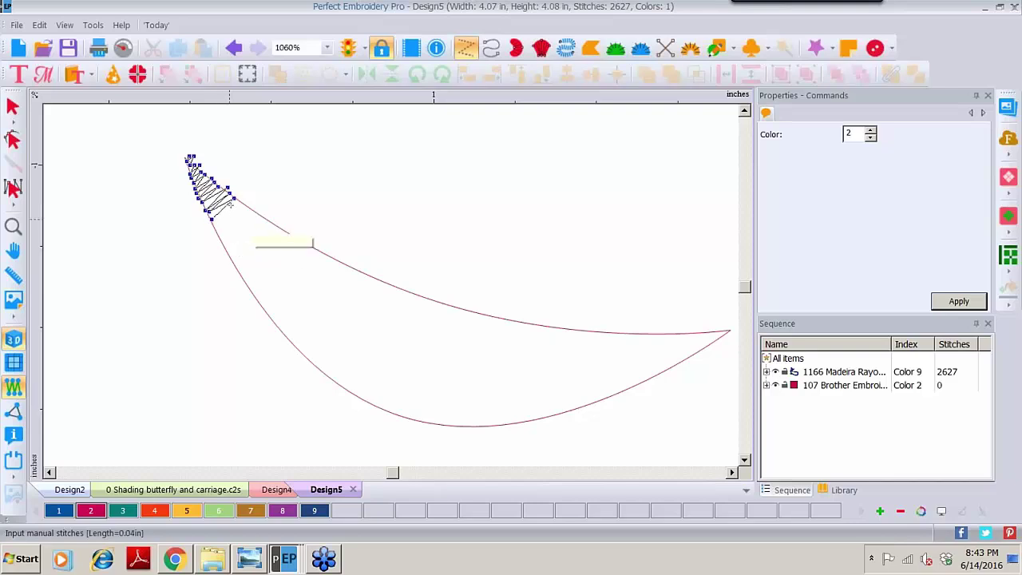
{"action": "key", "text": "Return"}
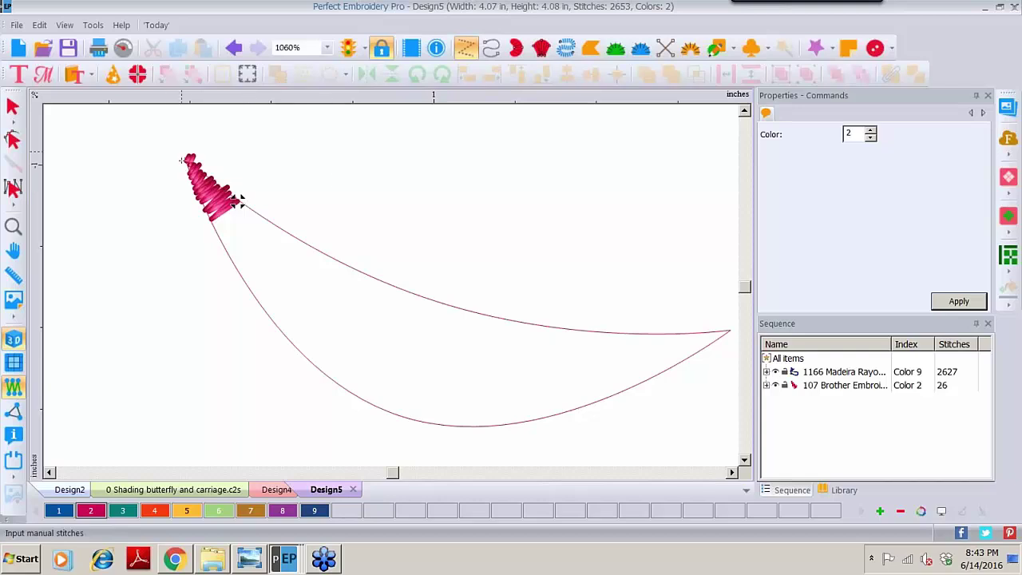
Reposition individual stitch points along the upper edge of the crescent's manual stitches to even out their ends
{"action": "left_click", "coordinate": [13, 226]}
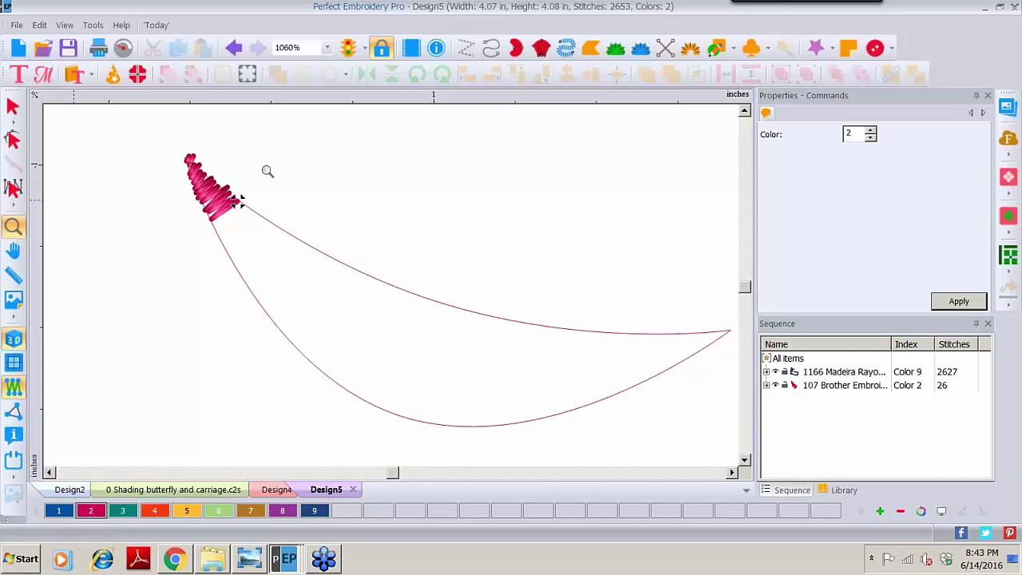
{"action": "left_click", "coordinate": [231, 172]}
{"action": "left_click", "coordinate": [230, 172]}
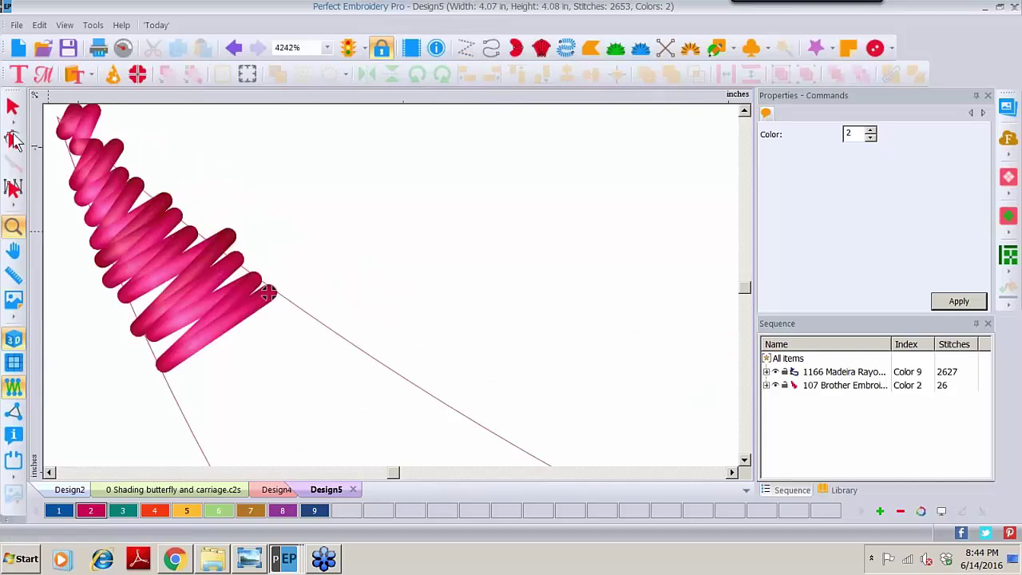
{"action": "left_click", "coordinate": [13, 189]}
{"action": "left_click", "coordinate": [131, 170]}
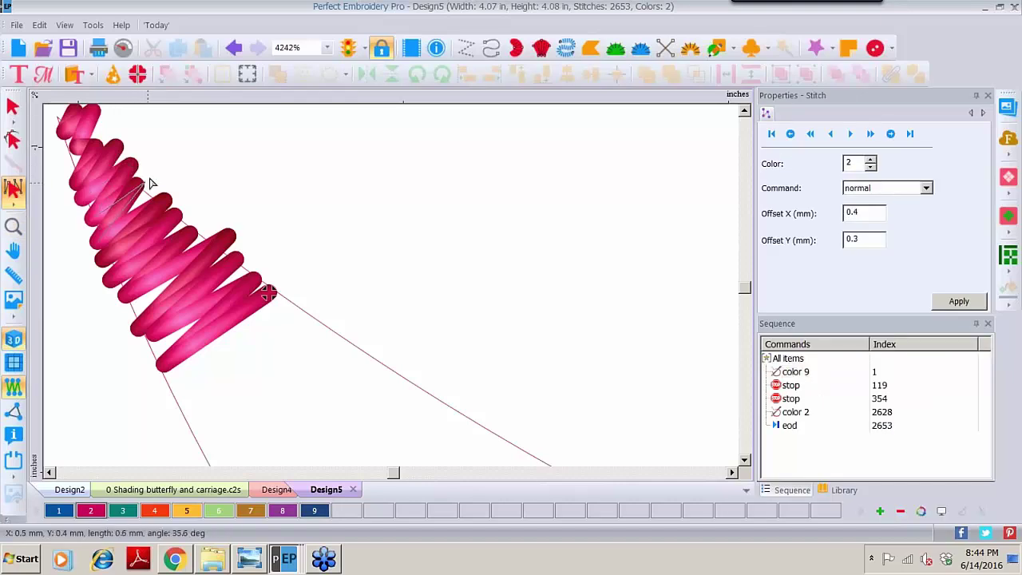
{"action": "left_click", "coordinate": [149, 181]}
{"action": "left_click", "coordinate": [182, 214]}
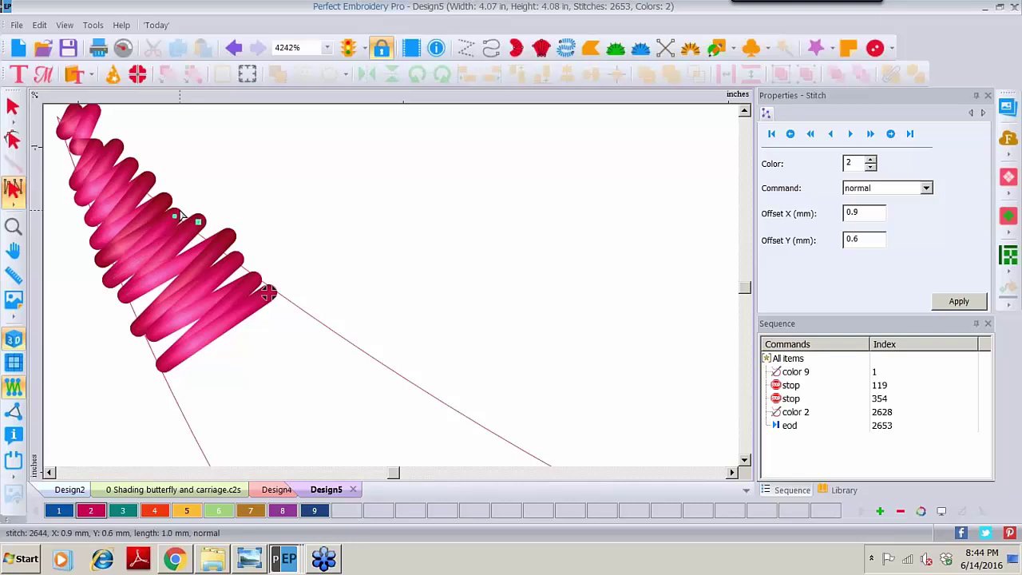
{"action": "left_click", "coordinate": [183, 211]}
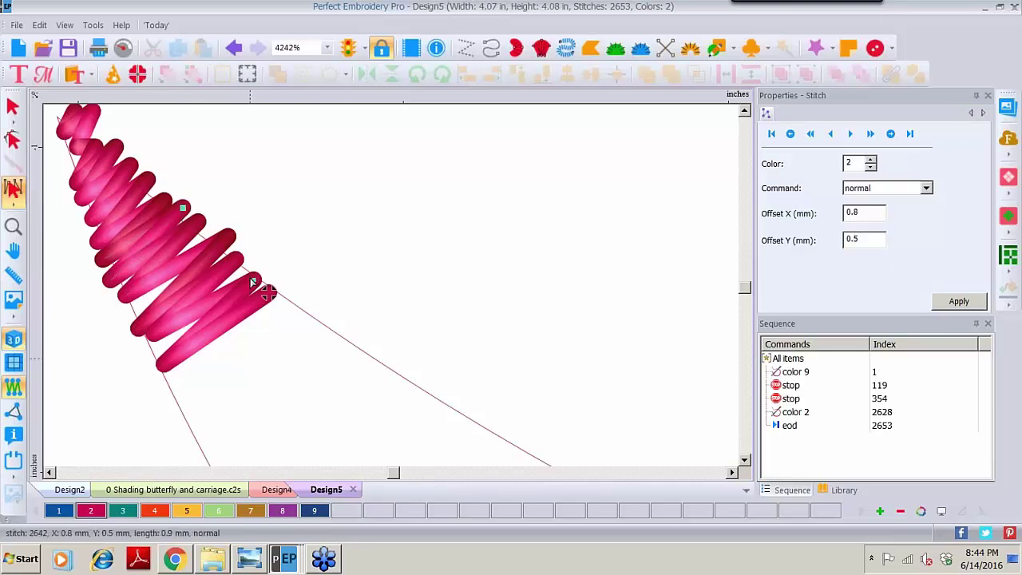
{"action": "left_click_drag", "start_coordinate": [253, 280], "coordinate": [242, 253]}
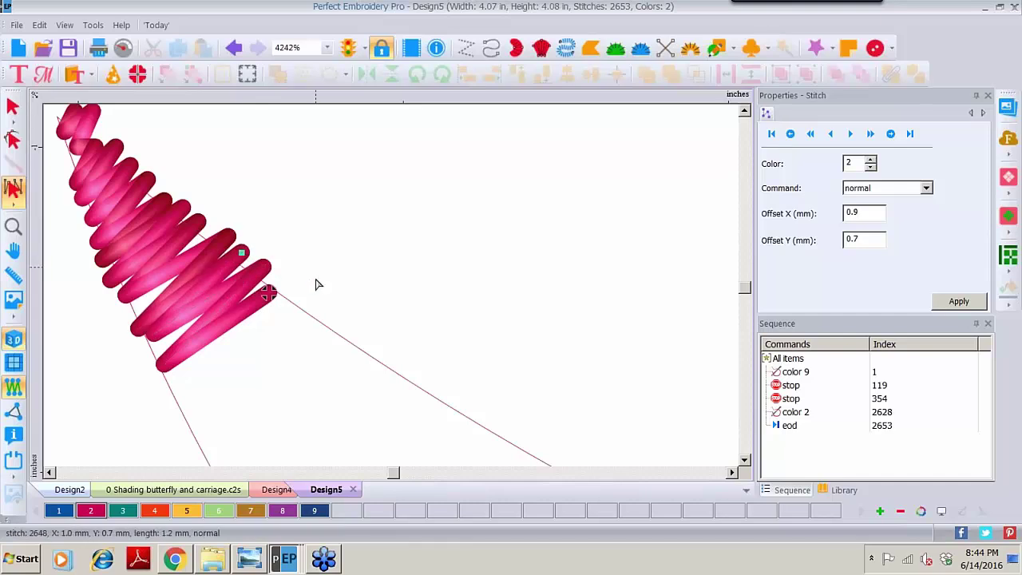
Open the designs b fringe whale step 3 complete.c2s and a fringe whale eye step 2.c2s
{"action": "left_click", "coordinate": [42, 51]}
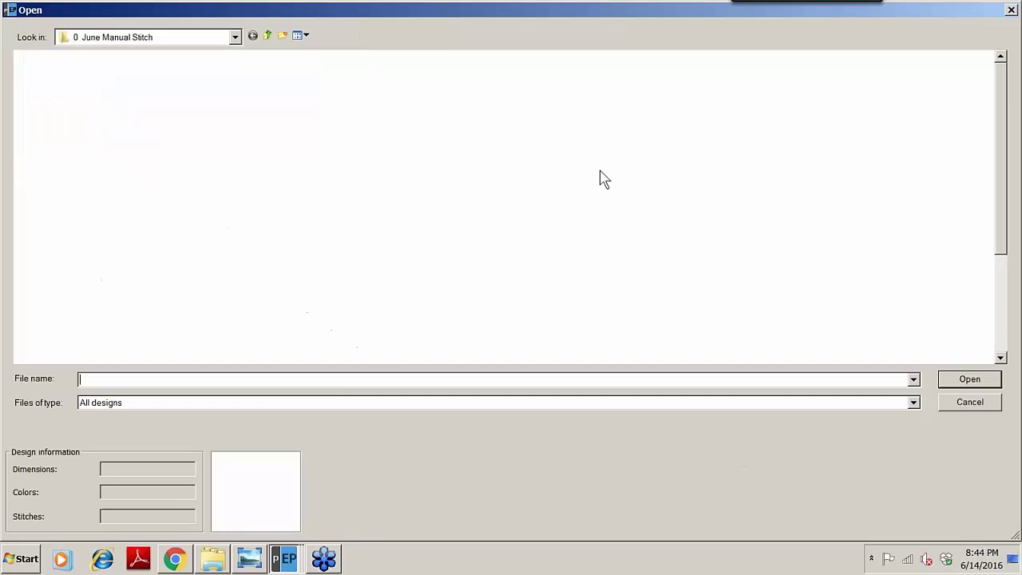
{"action": "double_click", "coordinate": [572, 100]}
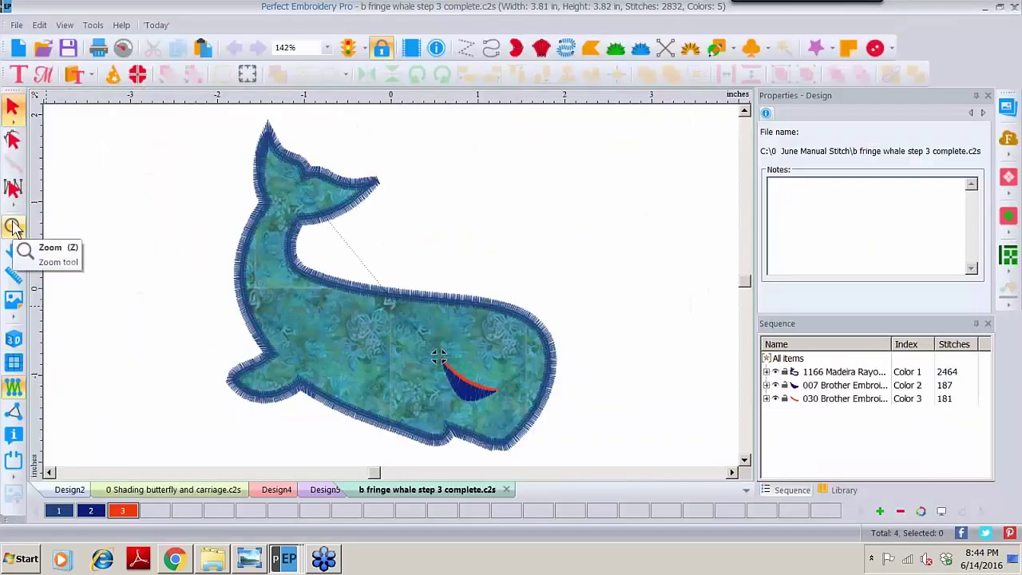
{"action": "left_click", "coordinate": [45, 50]}
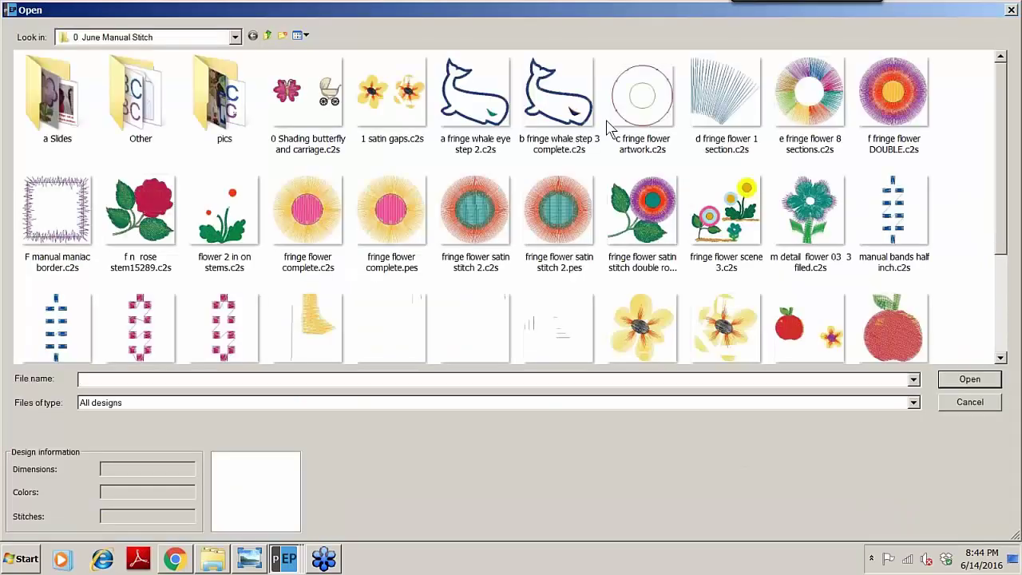
{"action": "left_click", "coordinate": [468, 106]}
{"action": "double_click", "coordinate": [464, 96]}
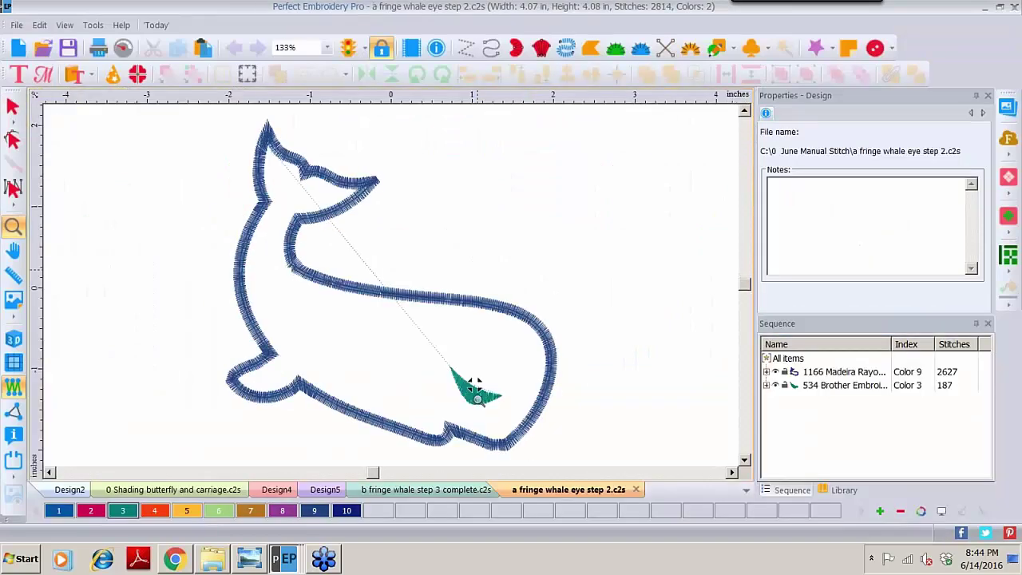
Turn on the 3D view and examine the finished manual stitches of the whale's green eye up close
{"action": "left_click", "coordinate": [475, 388]}
{"action": "left_click", "coordinate": [471, 370]}
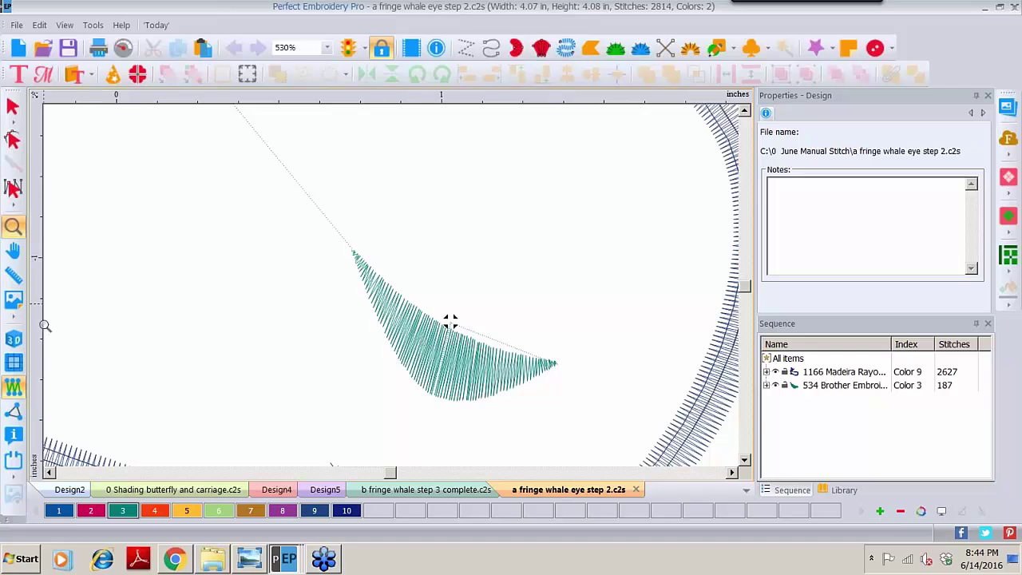
{"action": "left_click", "coordinate": [13, 340]}
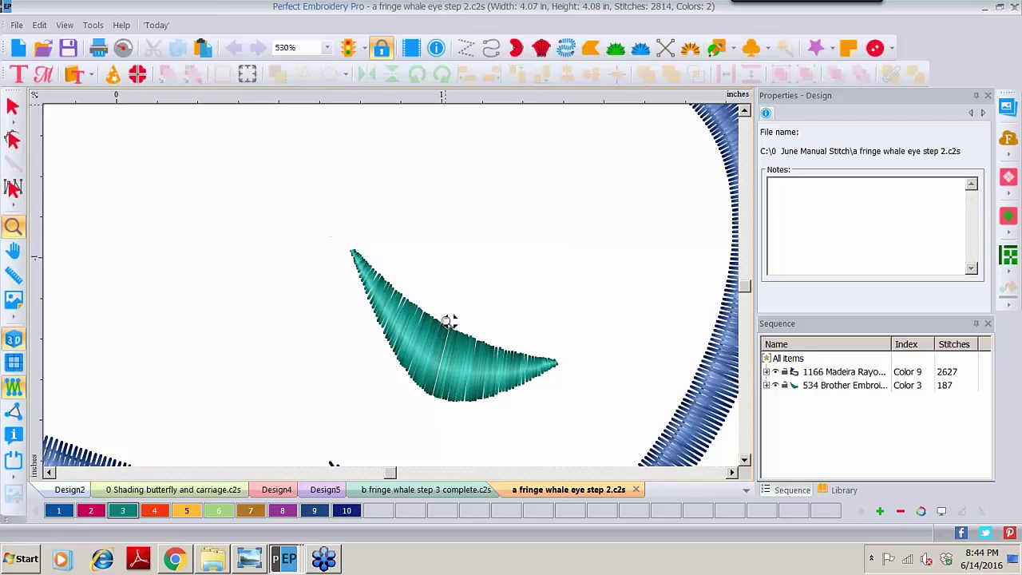
{"action": "key", "text": "Escape"}
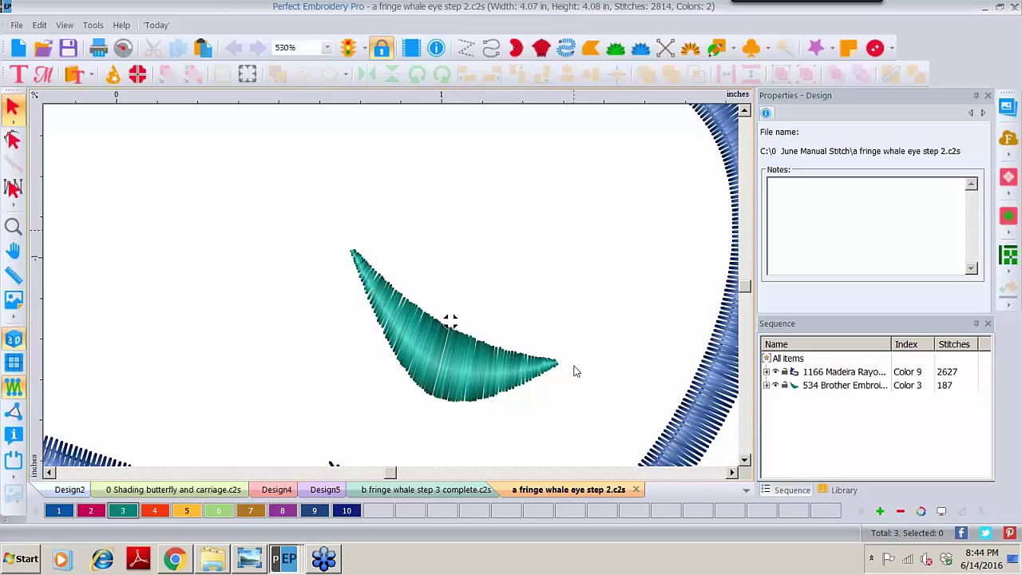
Draw an artwork ellipse about 0.8 in wide and 0.1 in high above the whale's eye in color 4
{"action": "left_click", "coordinate": [733, 50]}
{"action": "left_click", "coordinate": [741, 105]}
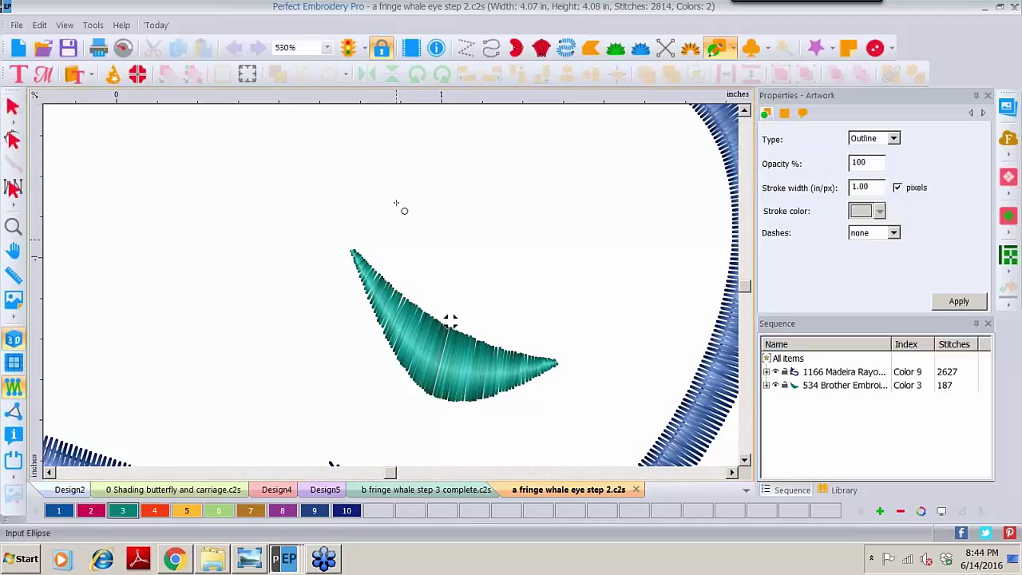
{"action": "left_click_drag", "start_coordinate": [397, 204], "coordinate": [649, 233]}
{"action": "left_click", "coordinate": [13, 106]}
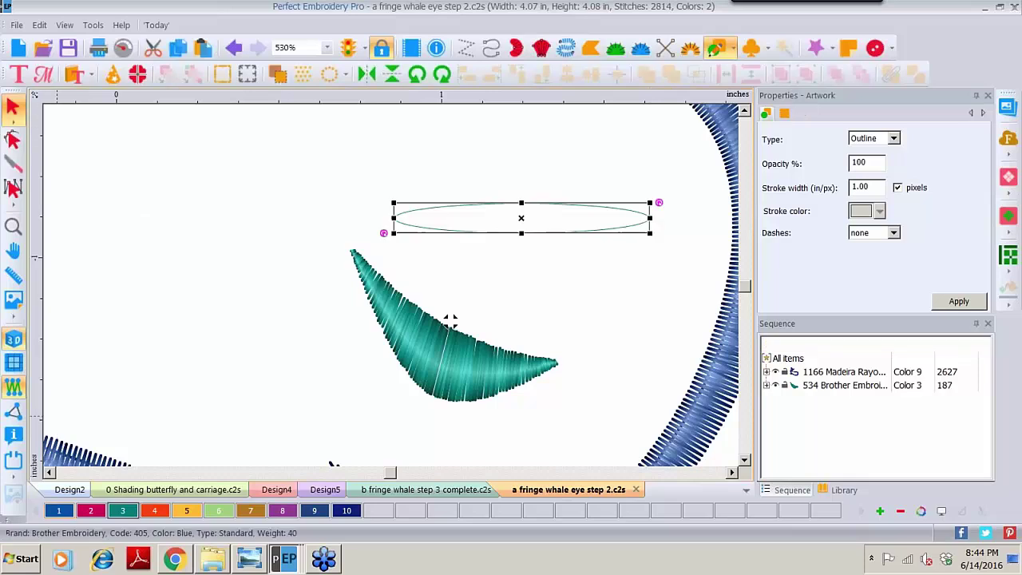
{"action": "left_click", "coordinate": [156, 514]}
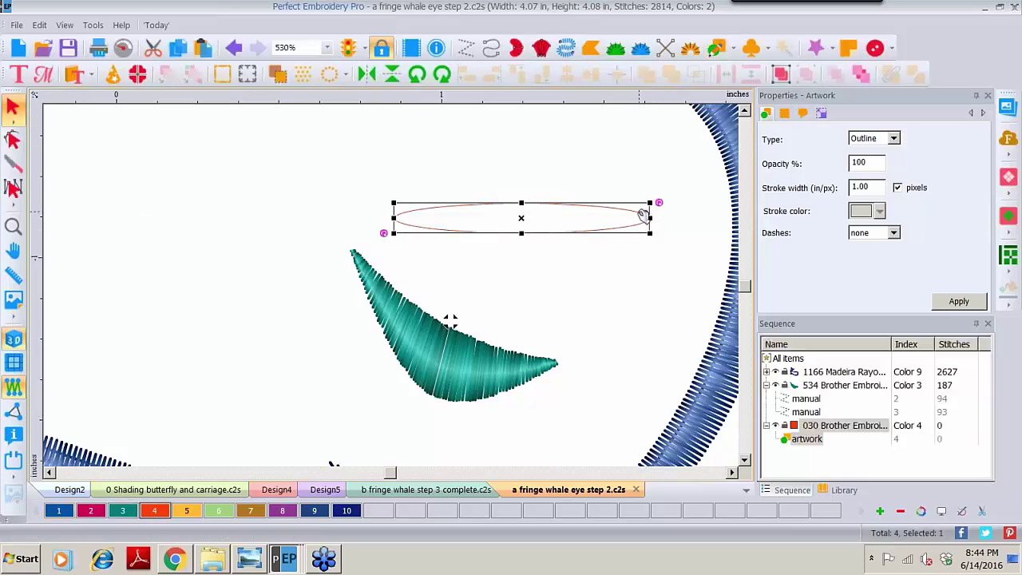
Rotate the artwork ellipse and position it diagonally along the upper edge of the green eye, widening it slightly to span both tips
{"action": "left_click_drag", "start_coordinate": [656, 201], "coordinate": [610, 248]}
{"action": "left_click_drag", "start_coordinate": [522, 216], "coordinate": [474, 309]}
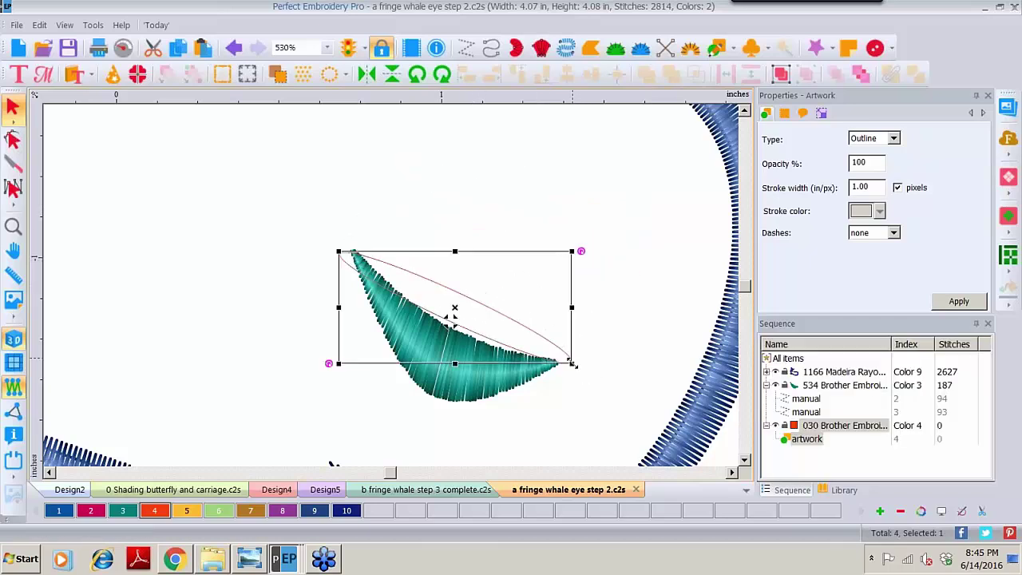
{"action": "left_click_drag", "start_coordinate": [572, 364], "coordinate": [585, 369]}
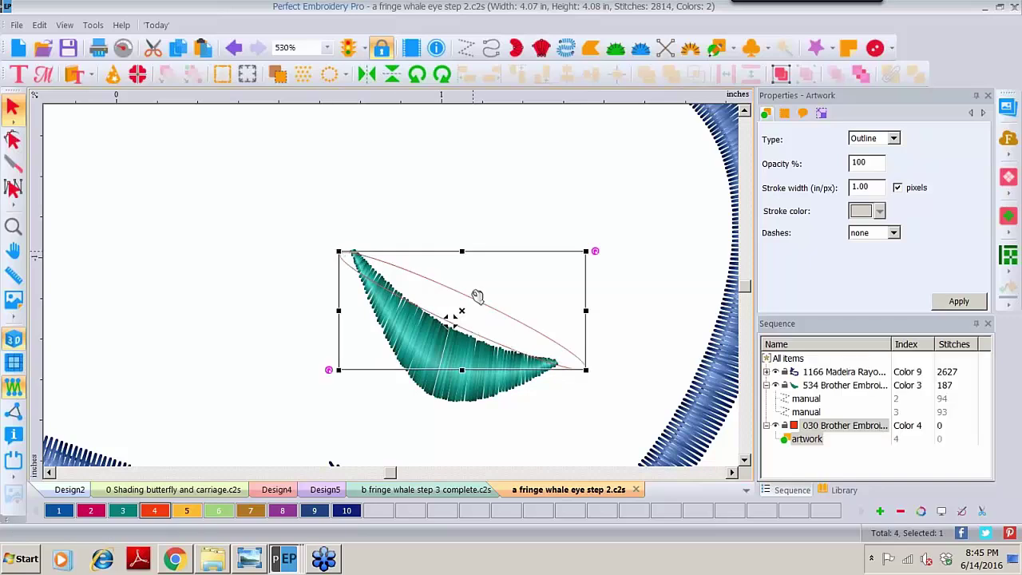
{"action": "left_click_drag", "start_coordinate": [596, 247], "coordinate": [601, 260]}
{"action": "left_click_drag", "start_coordinate": [475, 301], "coordinate": [471, 302]}
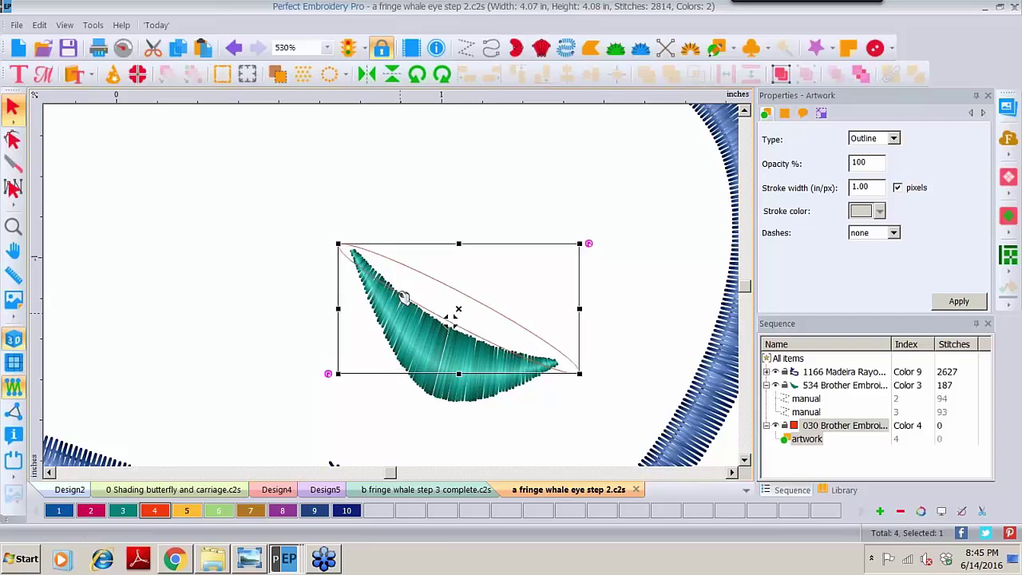
Shift the ellipse's two middle shape points down together so its lower curve overlaps the eye's upper stitches
{"action": "left_click", "coordinate": [13, 226]}
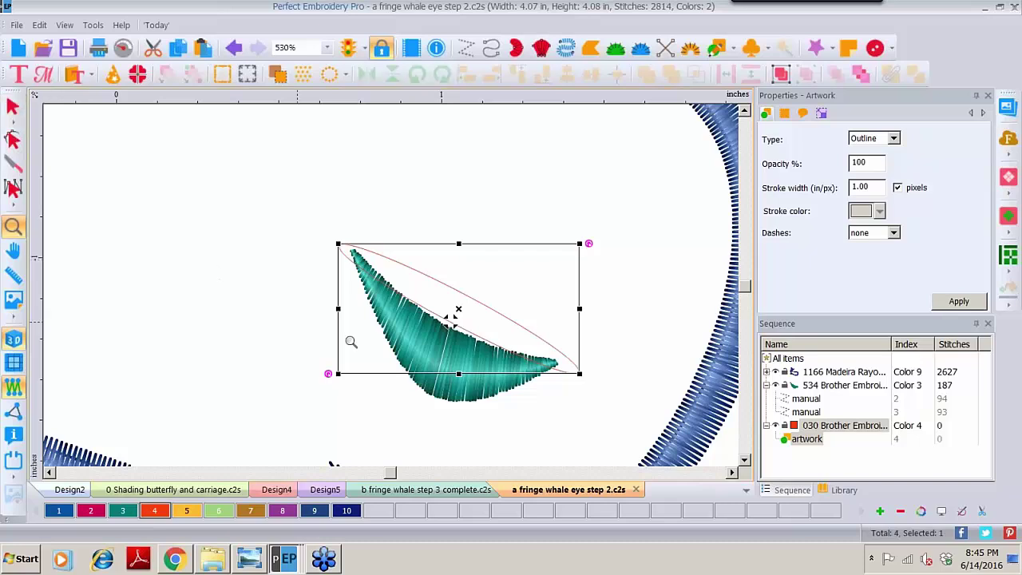
{"action": "left_click", "coordinate": [432, 307]}
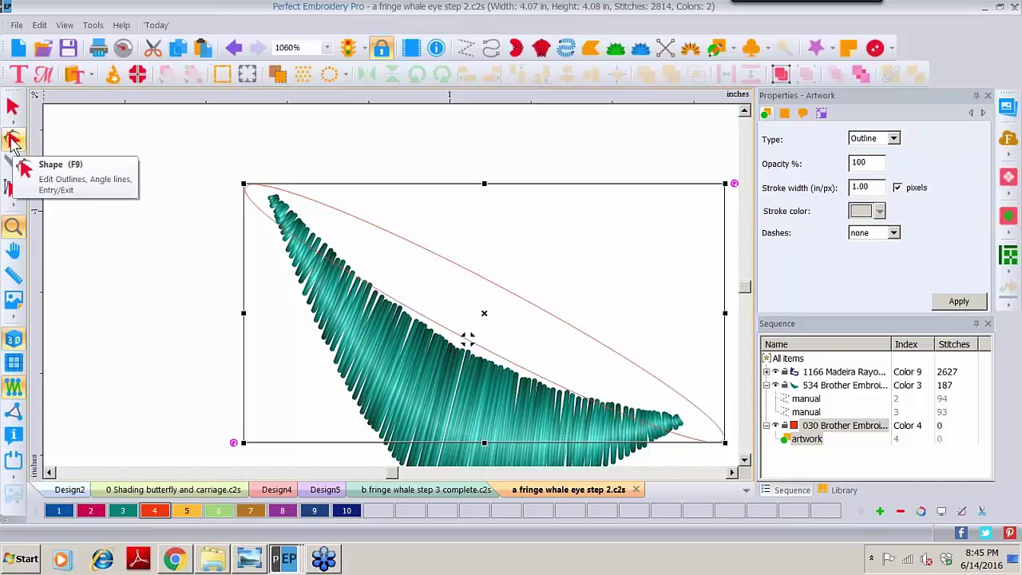
{"action": "left_click", "coordinate": [14, 141]}
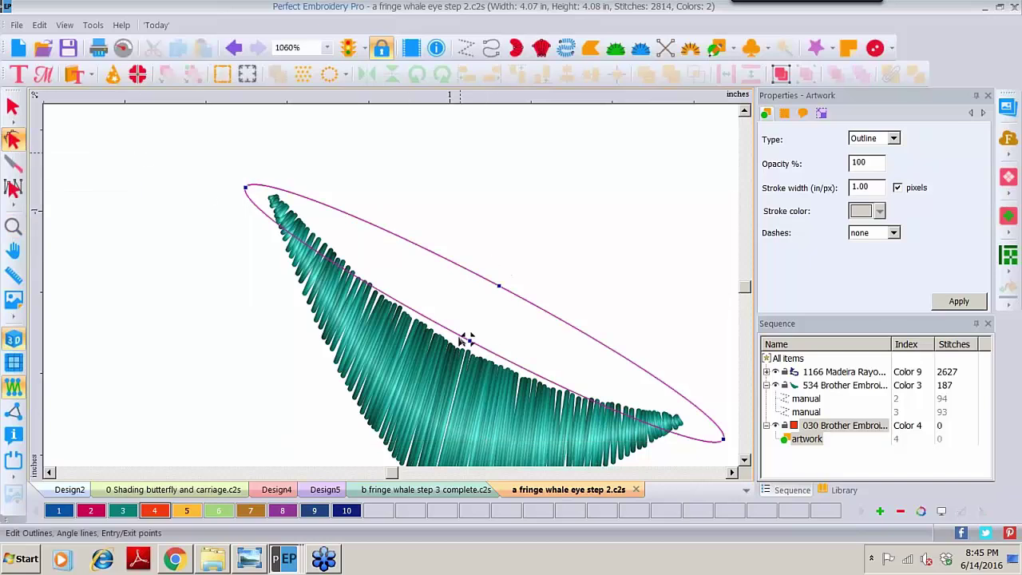
{"action": "left_click_drag", "start_coordinate": [468, 230], "coordinate": [517, 372]}
{"action": "left_click", "coordinate": [467, 341]}
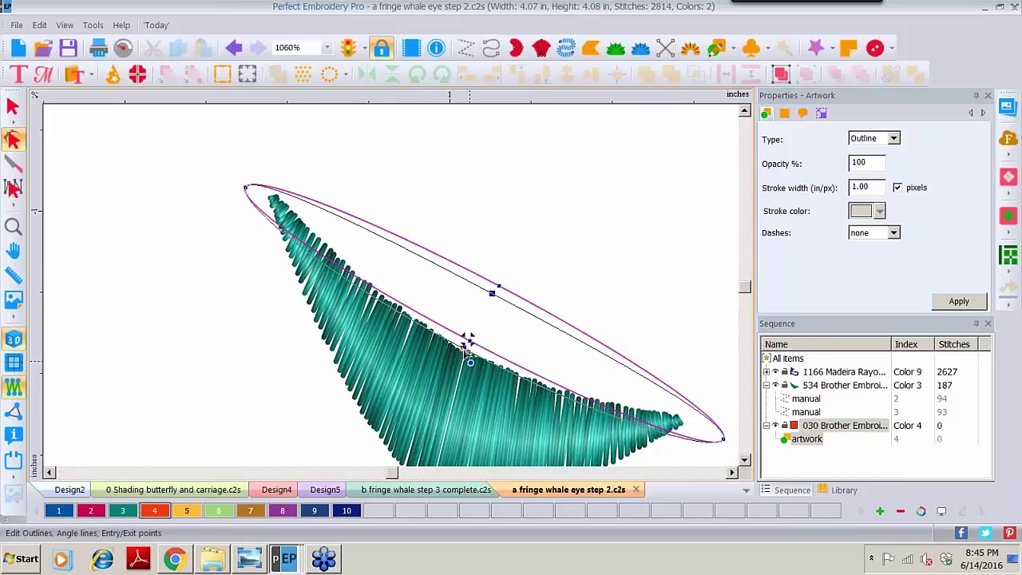
{"action": "left_click_drag", "start_coordinate": [464, 349], "coordinate": [456, 361]}
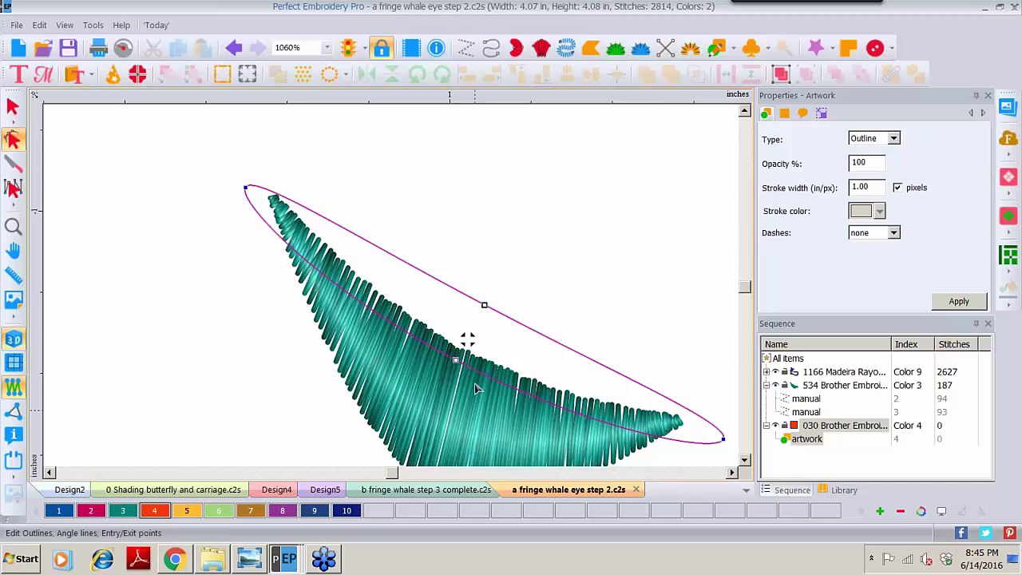
Reshape the ellipse by pulling both end points in to the eye's tips and lowering its upper middle point into a crescent
{"action": "left_click", "coordinate": [247, 189]}
{"action": "left_click_drag", "start_coordinate": [246, 189], "coordinate": [262, 175]}
{"action": "left_click", "coordinate": [725, 442]}
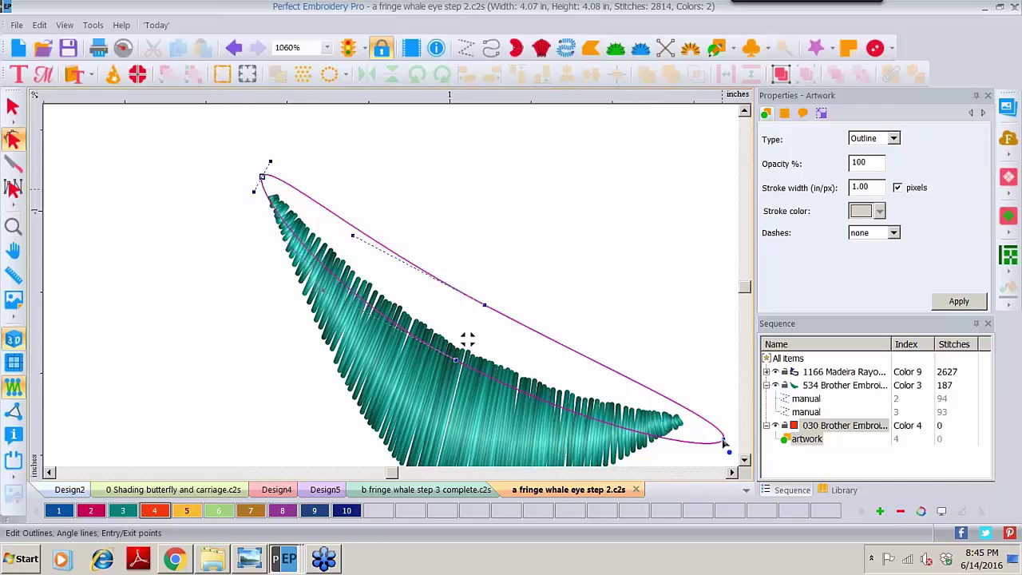
{"action": "left_click_drag", "start_coordinate": [724, 441], "coordinate": [688, 417]}
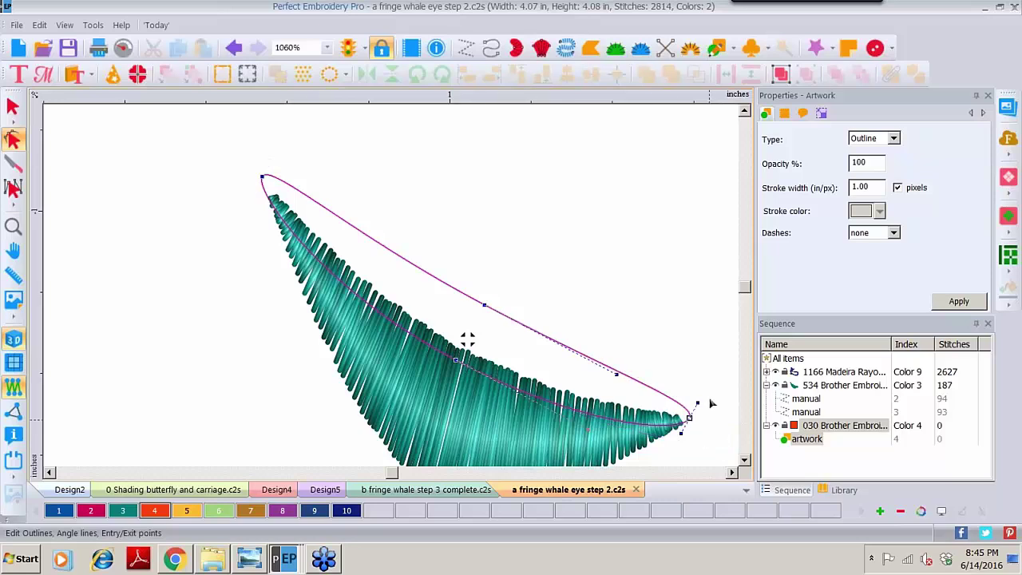
{"action": "left_click", "coordinate": [486, 306]}
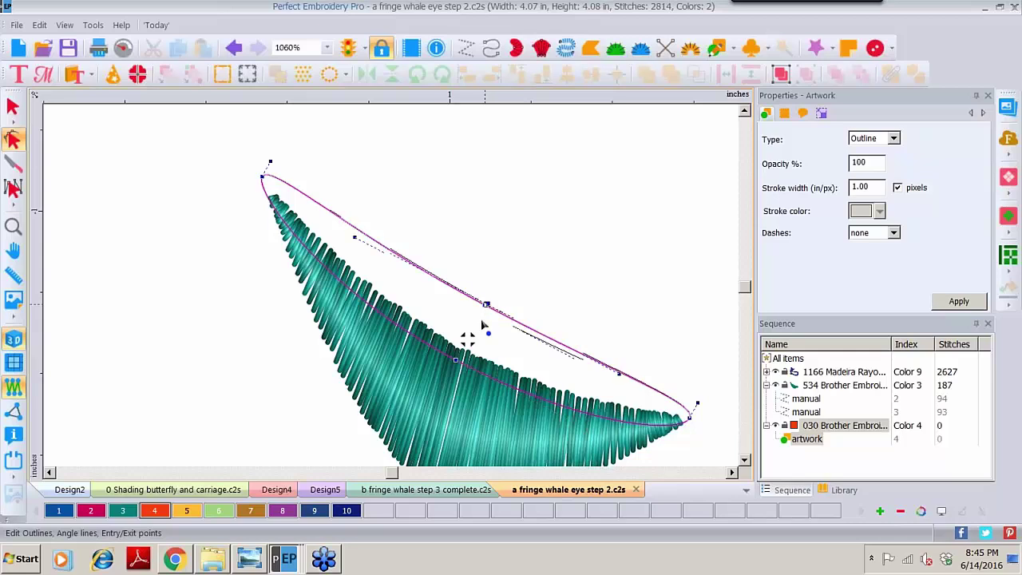
{"action": "left_click_drag", "start_coordinate": [482, 323], "coordinate": [470, 334]}
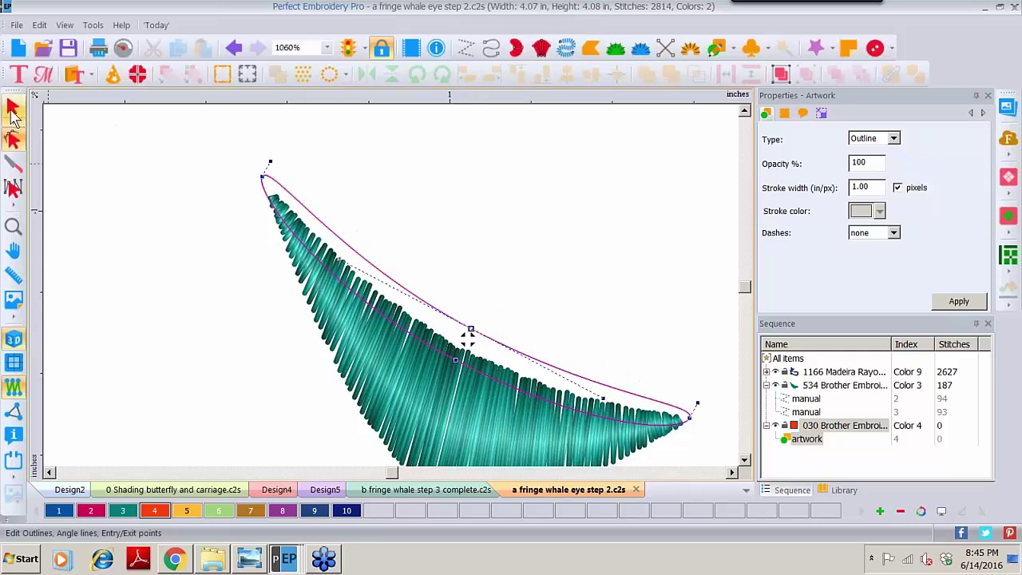
Convert the crescent artwork to a complex fill with a density of 0.30 mm
{"action": "left_click", "coordinate": [13, 108]}
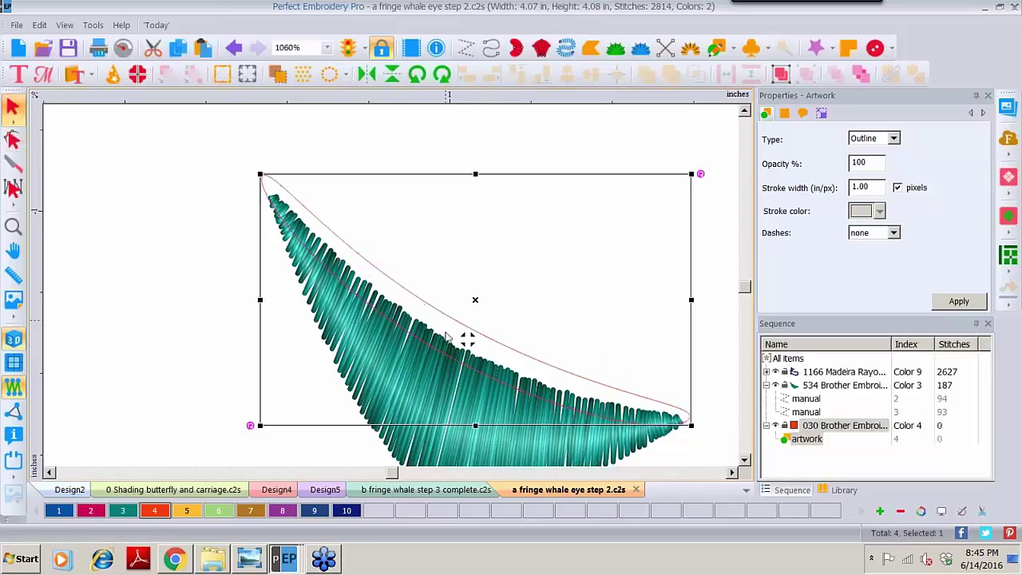
{"action": "right_click", "coordinate": [447, 335]}
{"action": "mouse_move", "coordinate": [532, 155]}
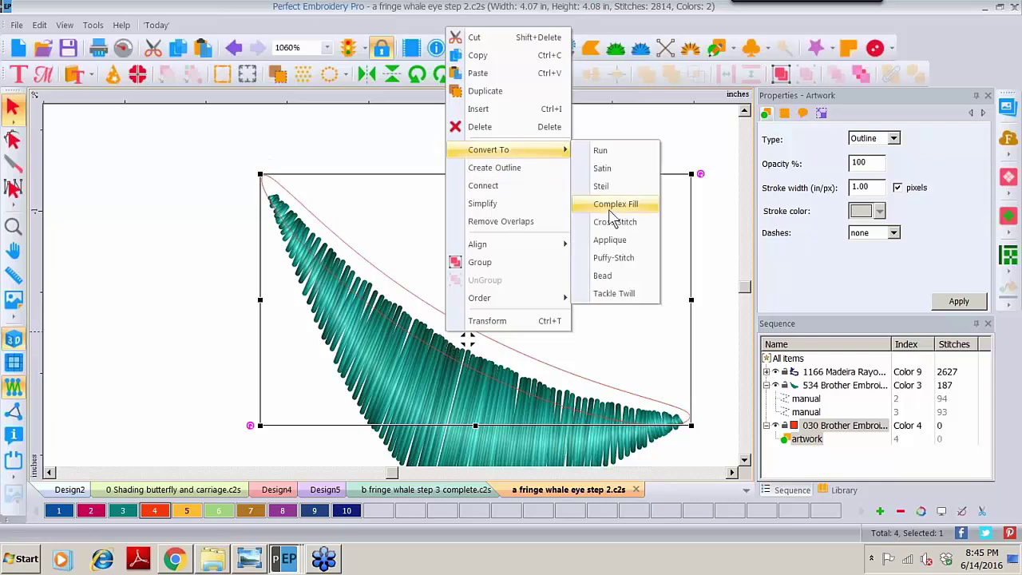
{"action": "left_click", "coordinate": [611, 209]}
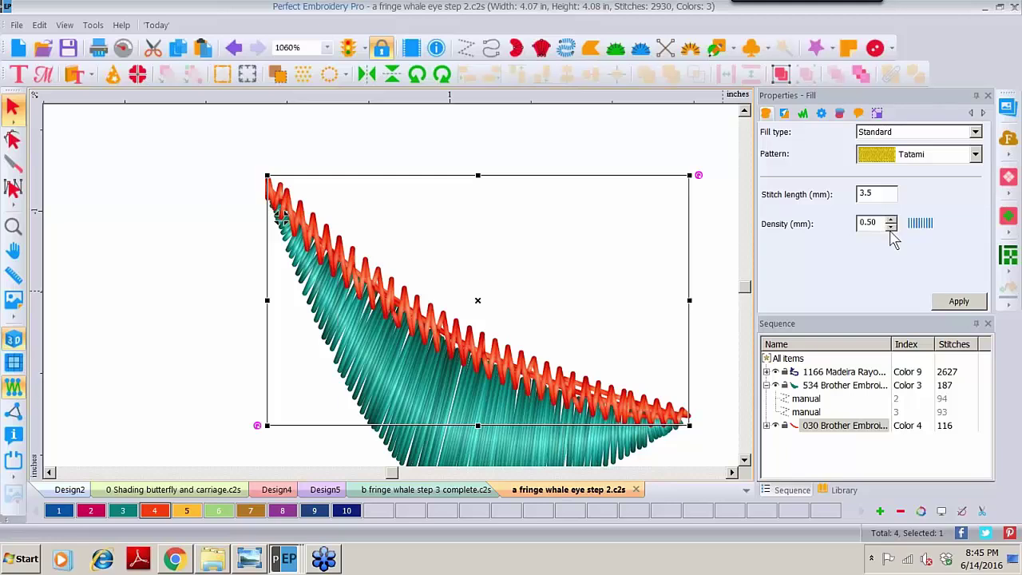
{"action": "left_click", "coordinate": [891, 226]}
{"action": "left_click", "coordinate": [954, 304]}
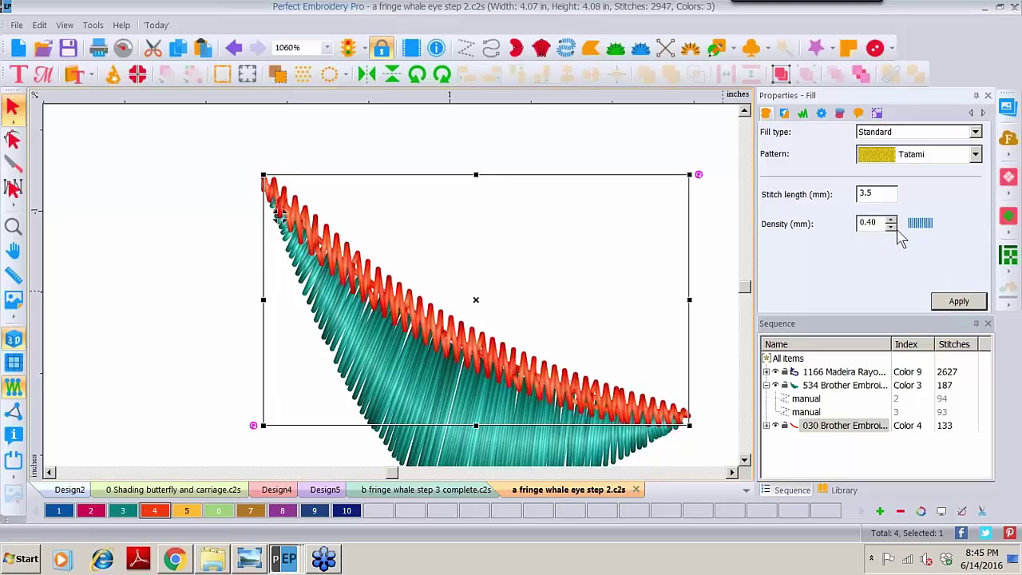
{"action": "left_click", "coordinate": [891, 227]}
{"action": "left_click", "coordinate": [955, 307]}
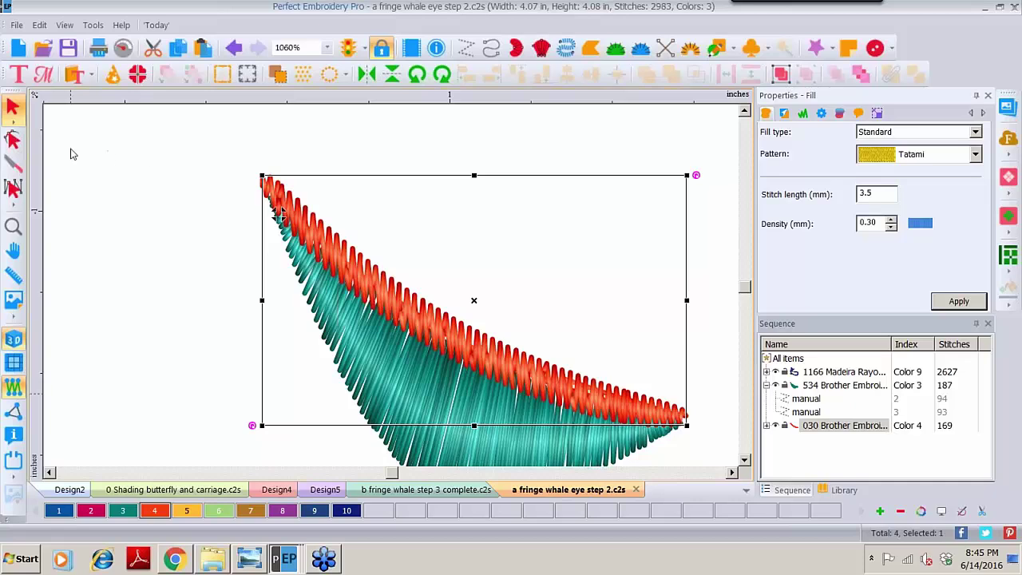
View the whole whale design, then switch to Windows Photo Viewer and examine the fringe guidelines and stitched whale photos
{"action": "left_click", "coordinate": [17, 229]}
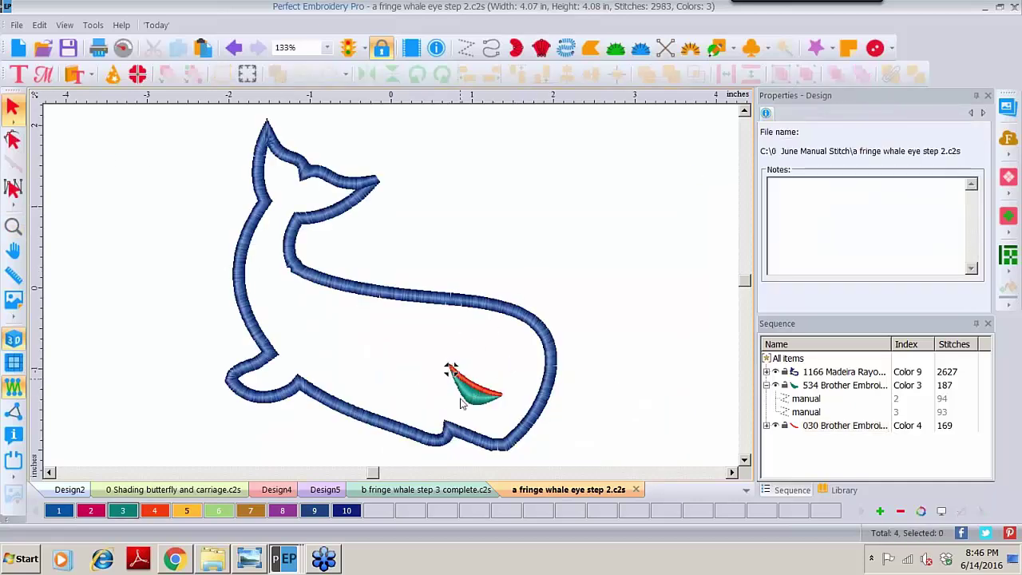
{"action": "left_click", "coordinate": [417, 369]}
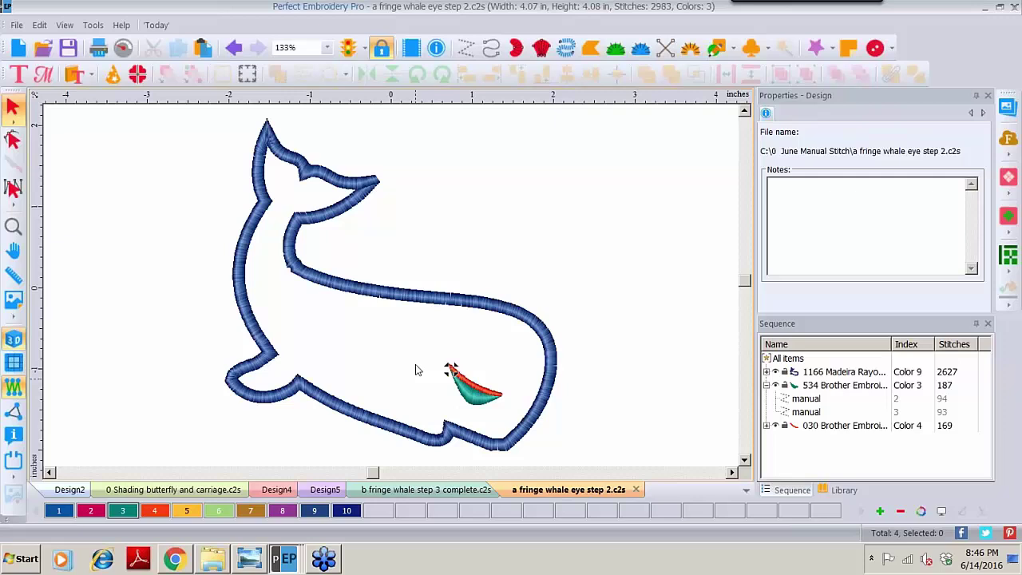
{"action": "left_click", "coordinate": [252, 559]}
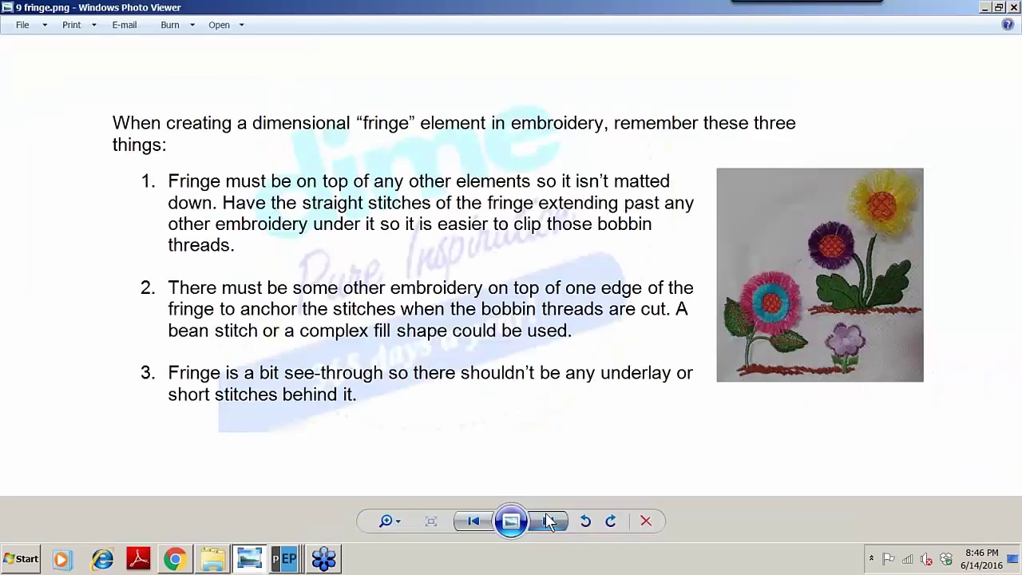
{"action": "left_click", "coordinate": [548, 521]}
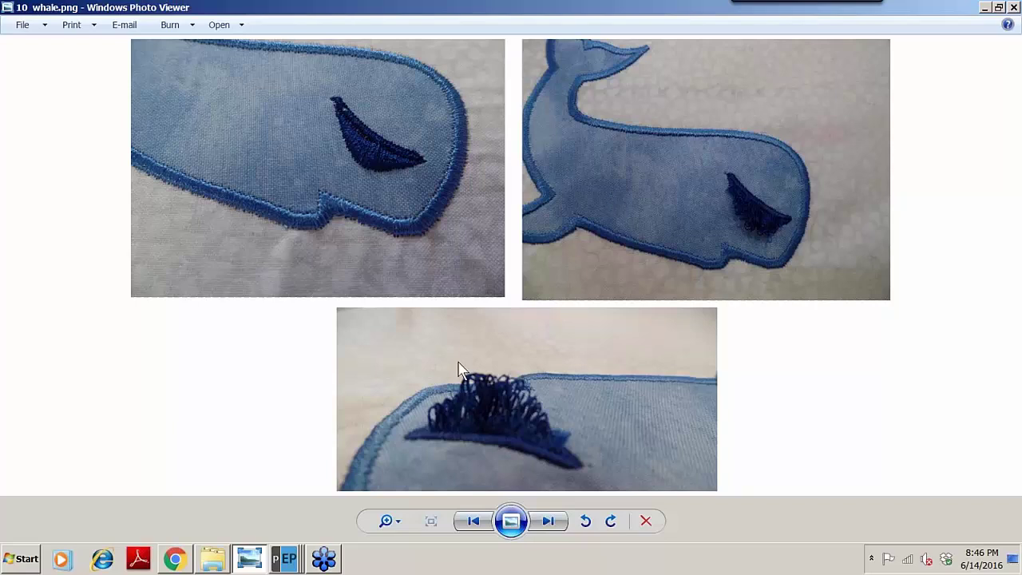
Switch back to Perfect Embroidery Pro and open the design c fringe flower artwork.c2s
{"action": "left_click", "coordinate": [284, 563]}
{"action": "left_click", "coordinate": [240, 525]}
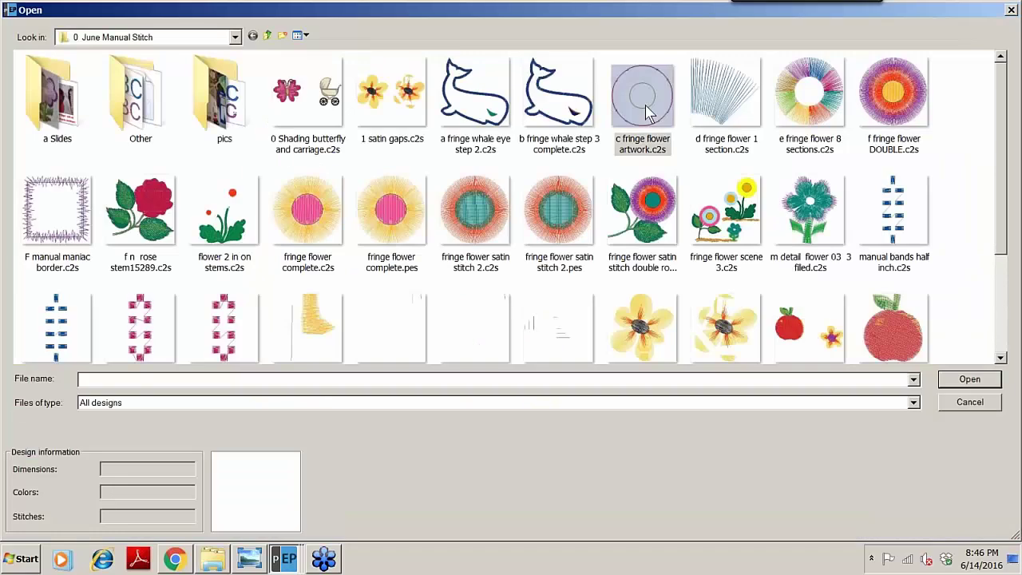
{"action": "double_click", "coordinate": [646, 88]}
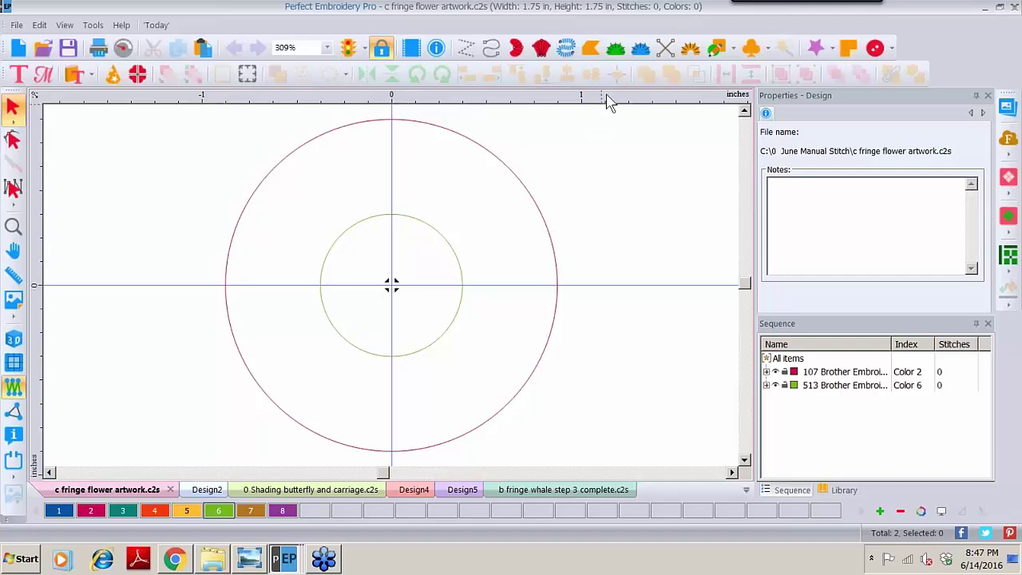
Add a guideline at a 45 degree angle and position it through the centre of the two circles
{"action": "left_click_drag", "start_coordinate": [607, 101], "coordinate": [607, 166]}
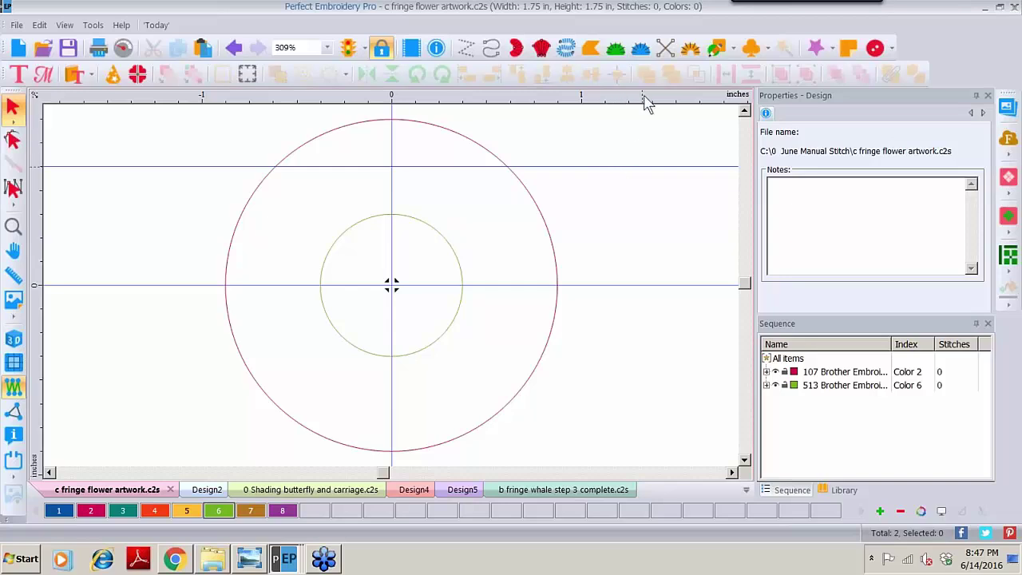
{"action": "right_click", "coordinate": [639, 170]}
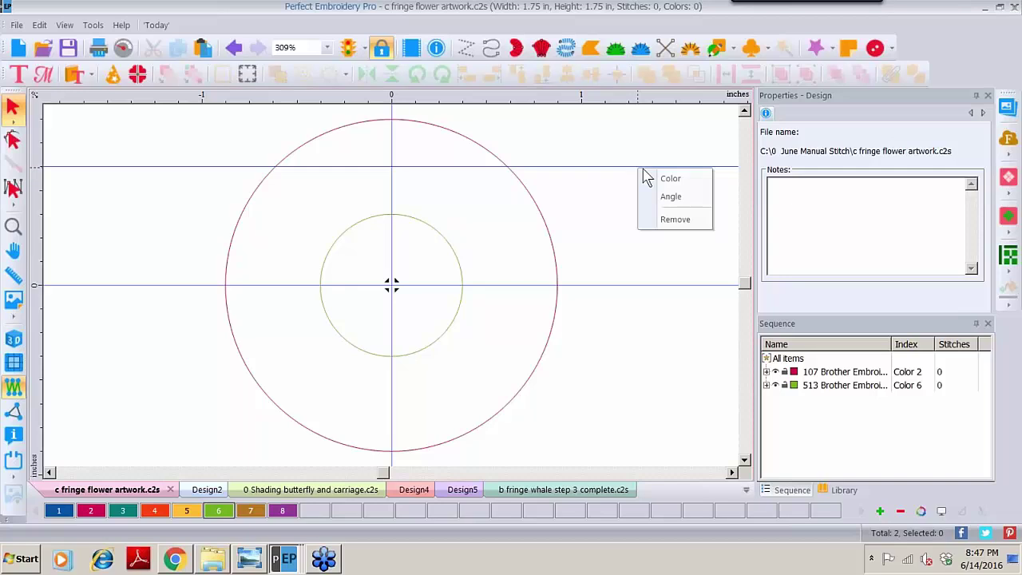
{"action": "left_click", "coordinate": [674, 199]}
{"action": "left_click", "coordinate": [559, 266]}
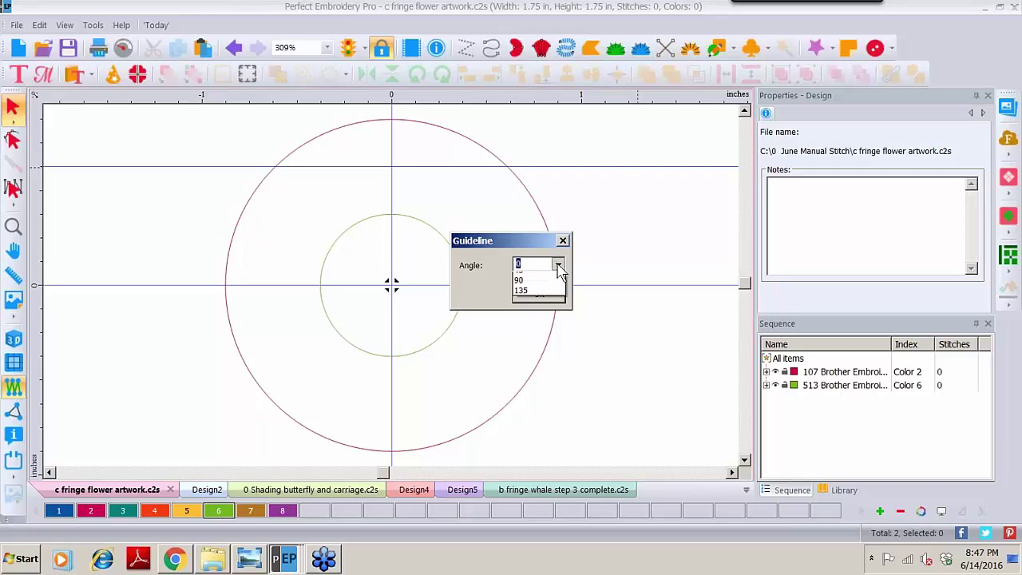
{"action": "left_click", "coordinate": [536, 288]}
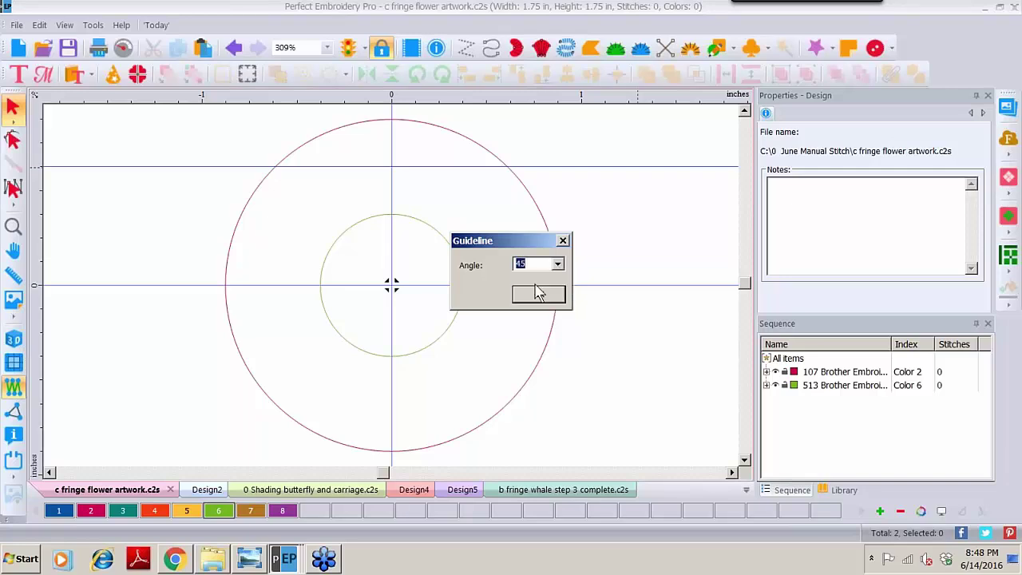
{"action": "left_click", "coordinate": [538, 293]}
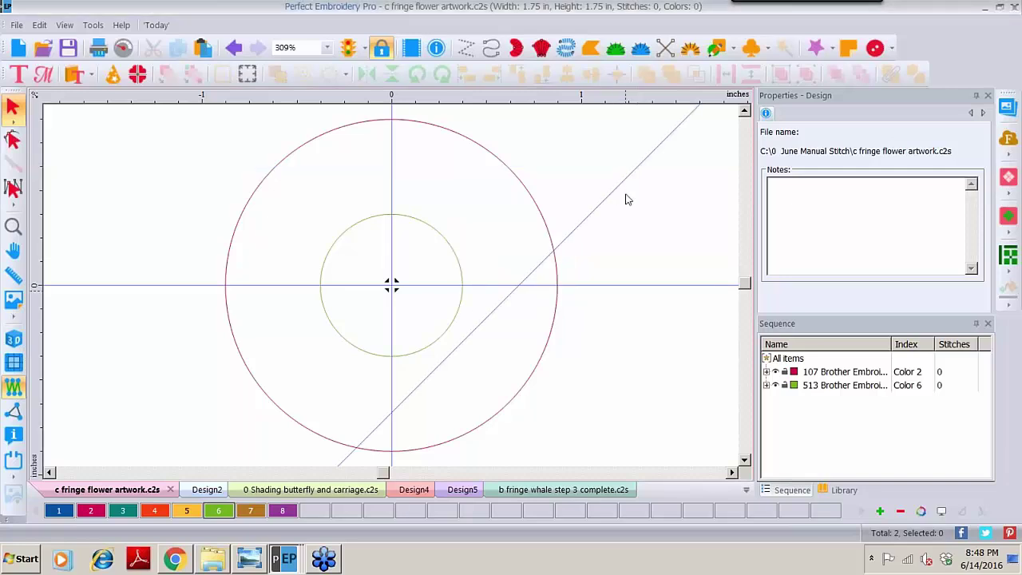
{"action": "left_click_drag", "start_coordinate": [604, 205], "coordinate": [411, 271]}
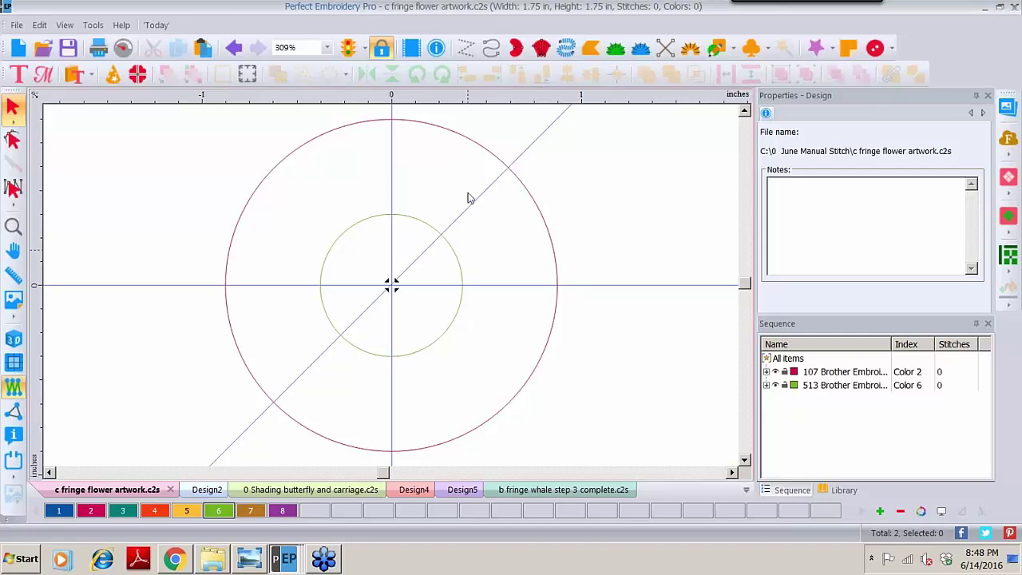
Add a guideline at a 135 degree angle and position it through the centre of the two circles
{"action": "left_click_drag", "start_coordinate": [643, 103], "coordinate": [652, 203]}
{"action": "right_click", "coordinate": [652, 202]}
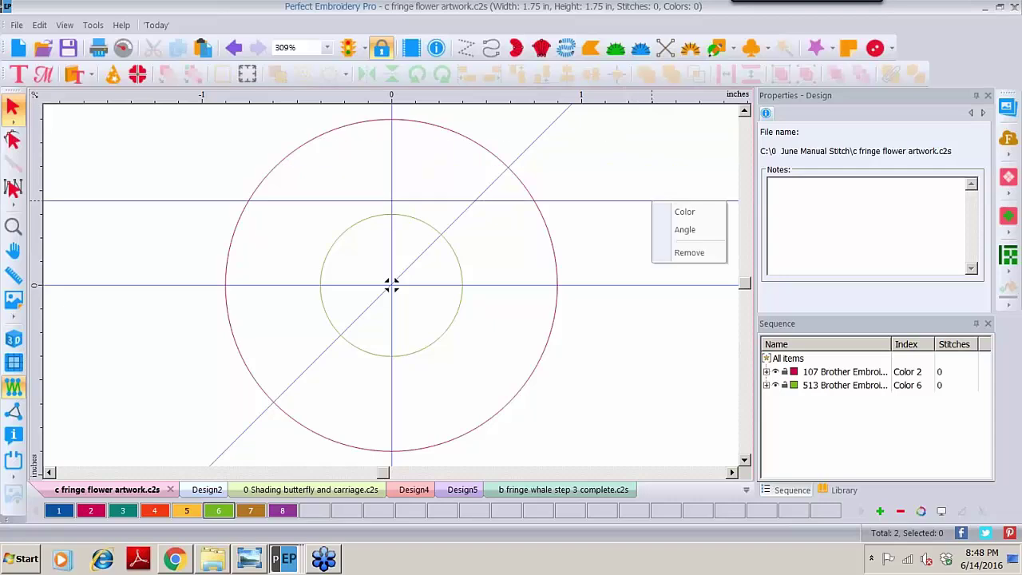
{"action": "left_click", "coordinate": [685, 231]}
{"action": "left_click", "coordinate": [558, 265]}
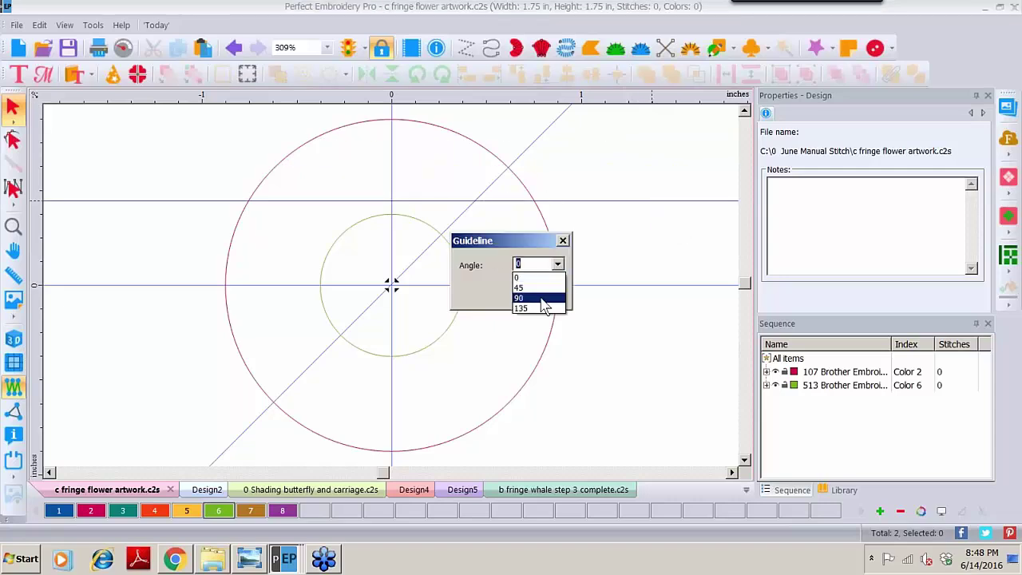
{"action": "left_click", "coordinate": [536, 309]}
{"action": "left_click", "coordinate": [547, 295]}
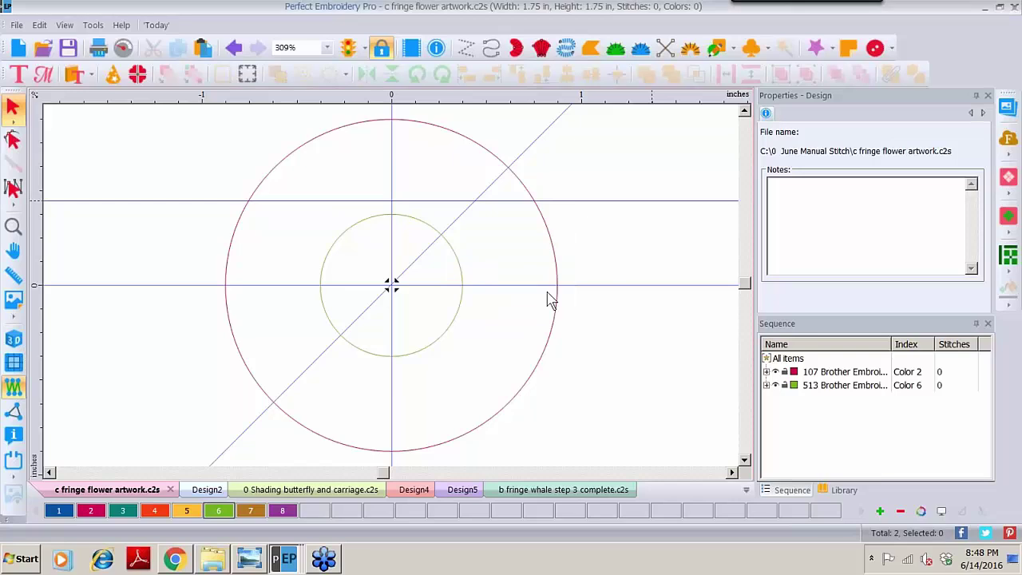
{"action": "left_click_drag", "start_coordinate": [634, 183], "coordinate": [391, 282]}
Add a guideline at a 22.5 degree angle through the centre of the two circles
{"action": "left_click_drag", "start_coordinate": [612, 102], "coordinate": [624, 192]}
{"action": "right_click", "coordinate": [624, 196]}
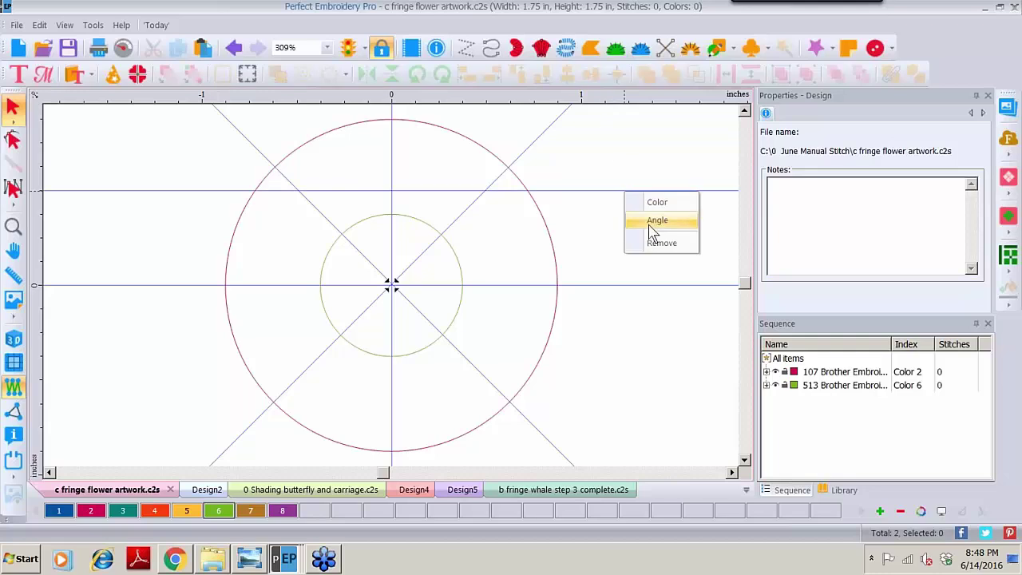
{"action": "left_click", "coordinate": [657, 222]}
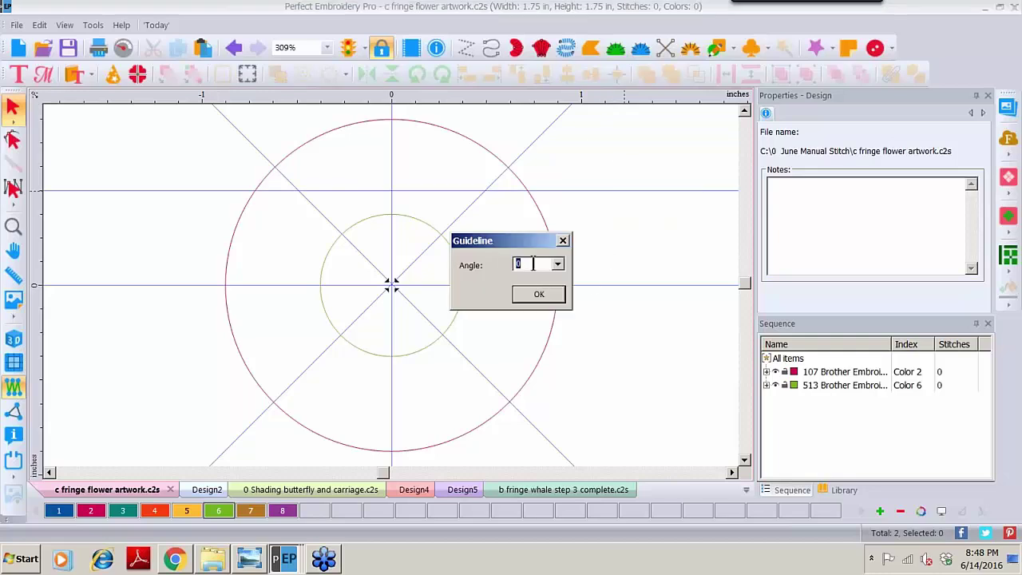
{"action": "type", "text": "22.5"}
{"action": "left_click", "coordinate": [551, 295]}
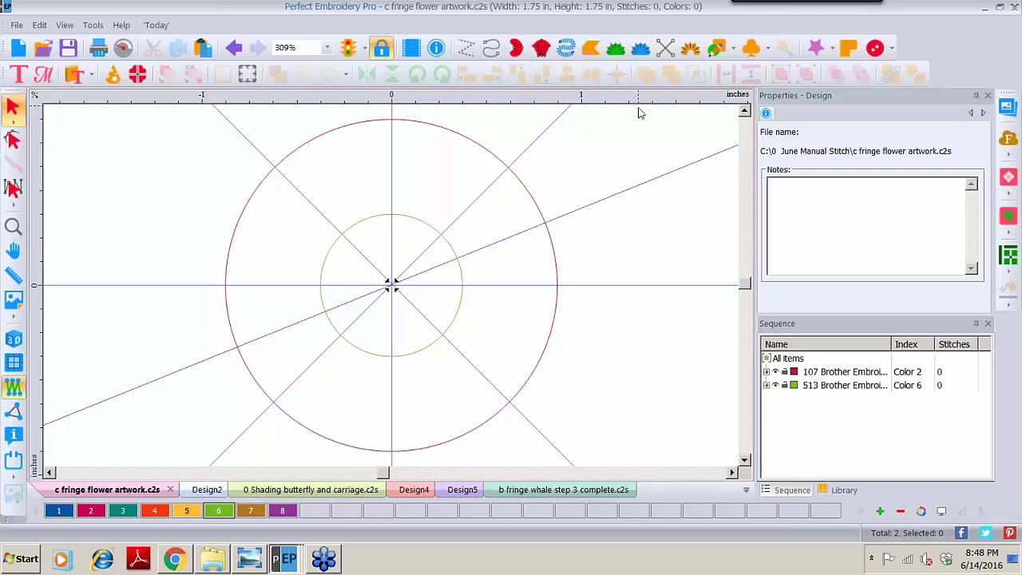
Change the colour of the 22.5 degree guideline to green
{"action": "right_click", "coordinate": [631, 193]}
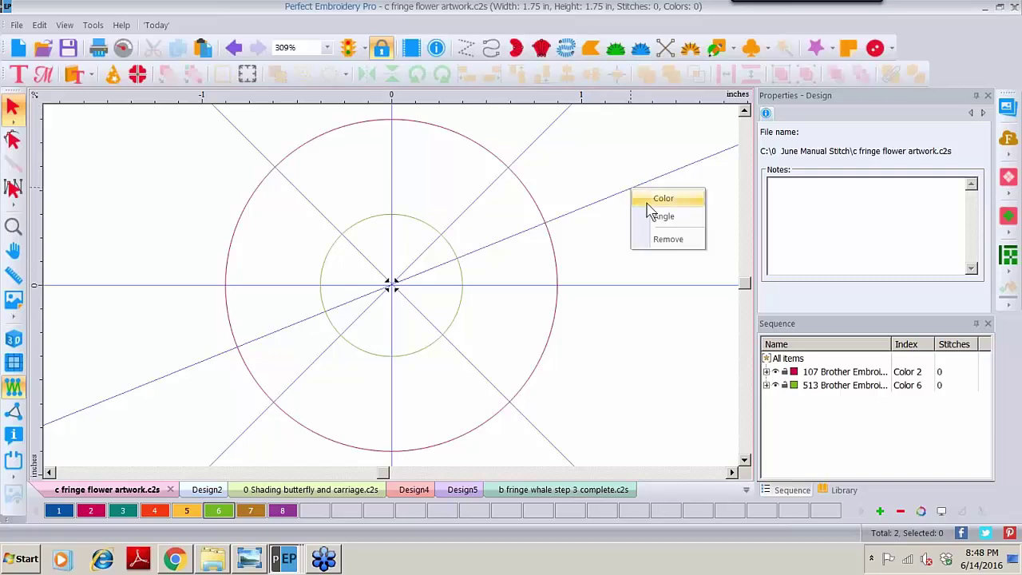
{"action": "left_click", "coordinate": [676, 198]}
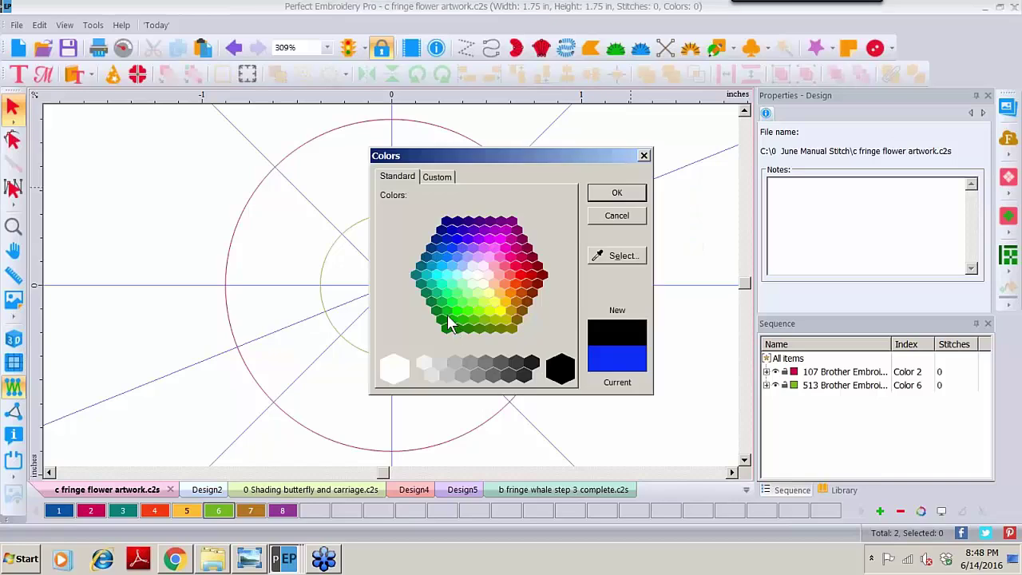
{"action": "left_click", "coordinate": [453, 327]}
{"action": "left_click", "coordinate": [616, 193]}
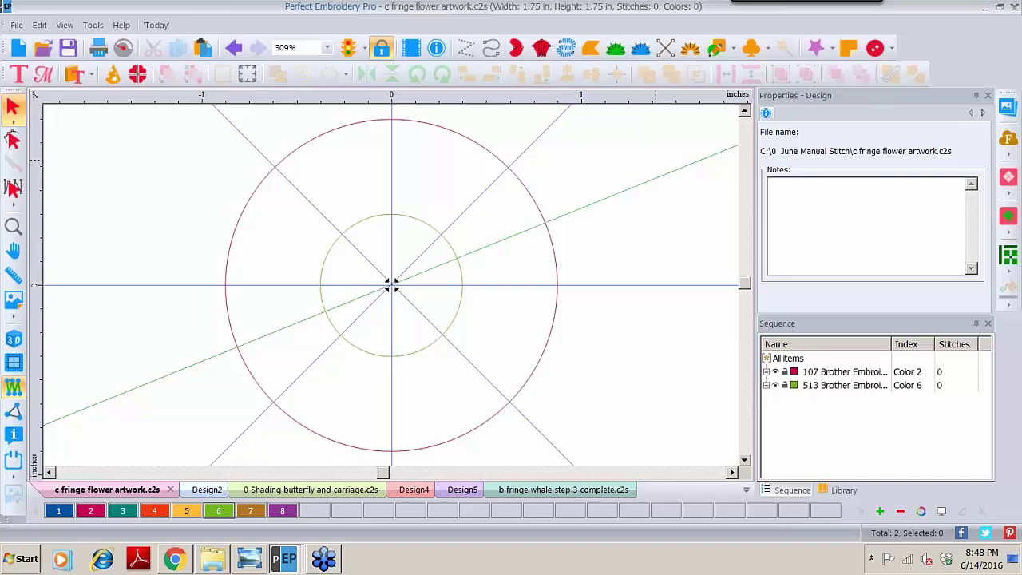
Remove the green 22.5 degree guideline from the design
{"action": "right_click", "coordinate": [647, 187]}
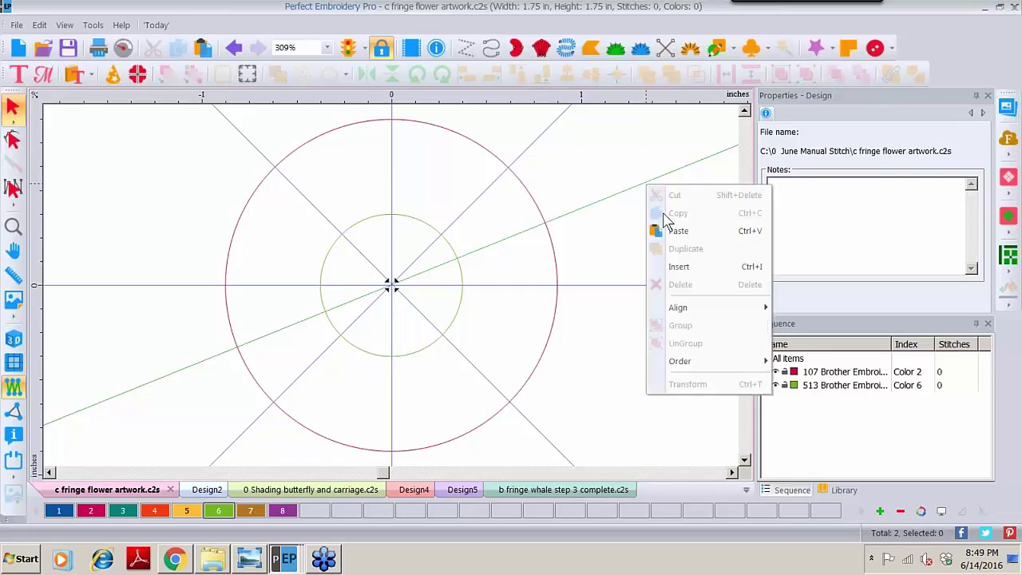
{"action": "right_click", "coordinate": [597, 205]}
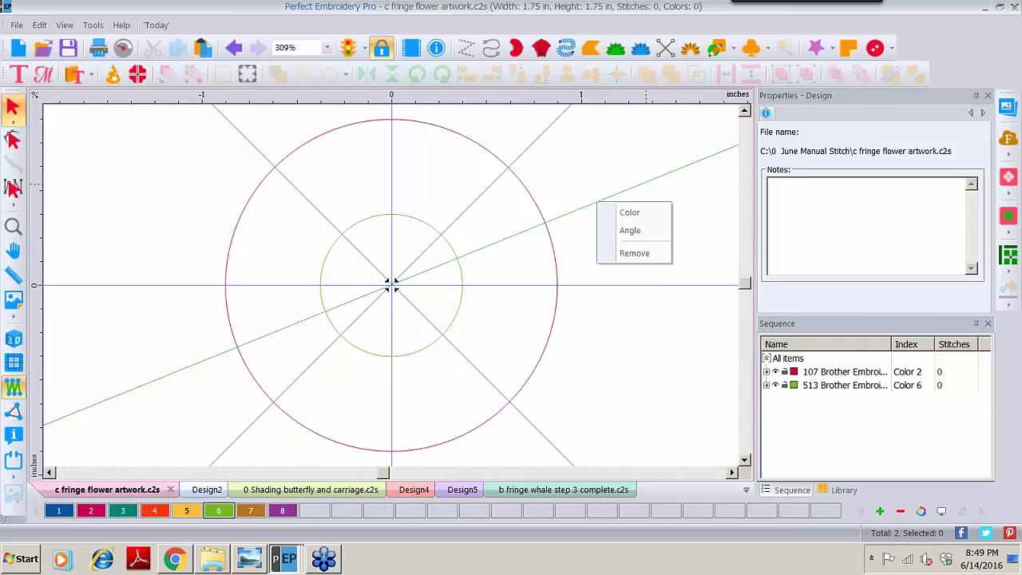
{"action": "left_click", "coordinate": [627, 254]}
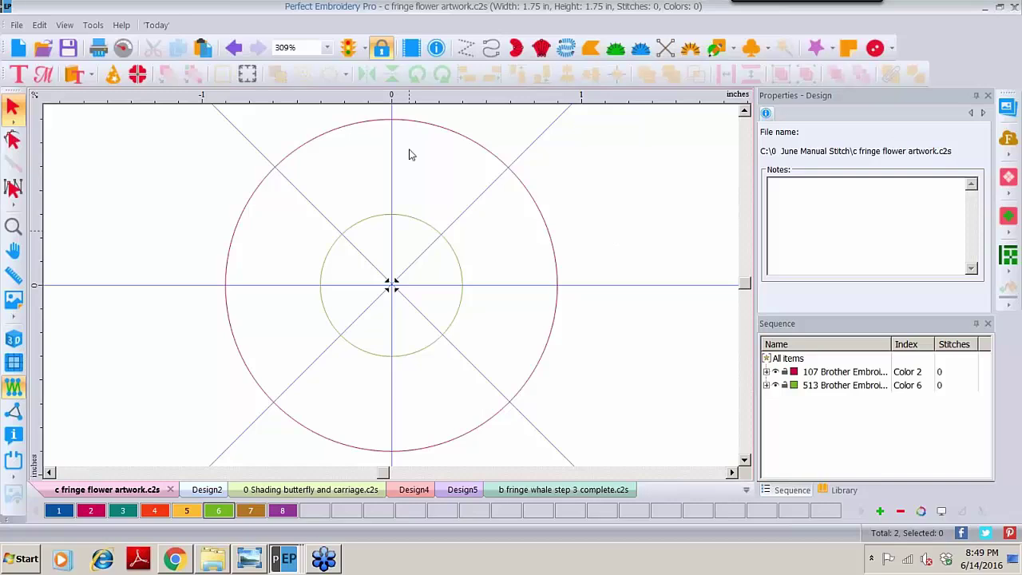
{"action": "right_click", "coordinate": [38, 253]}
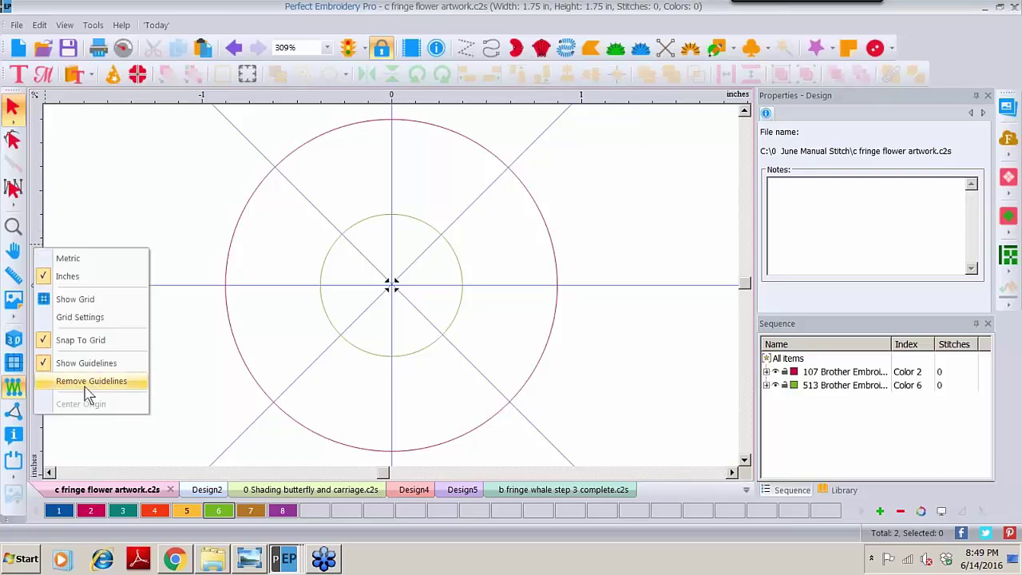
{"action": "left_click", "coordinate": [605, 195]}
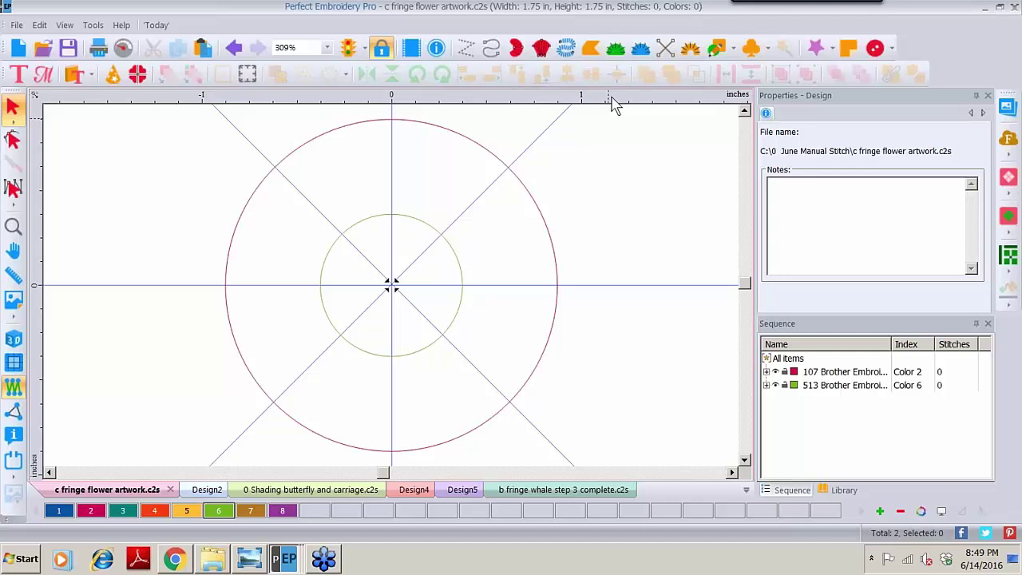
Create zigzag manual stitches about 0.50 in long between the inner and outer circles, working clockwise from the vertical guideline
{"action": "left_click", "coordinate": [464, 51]}
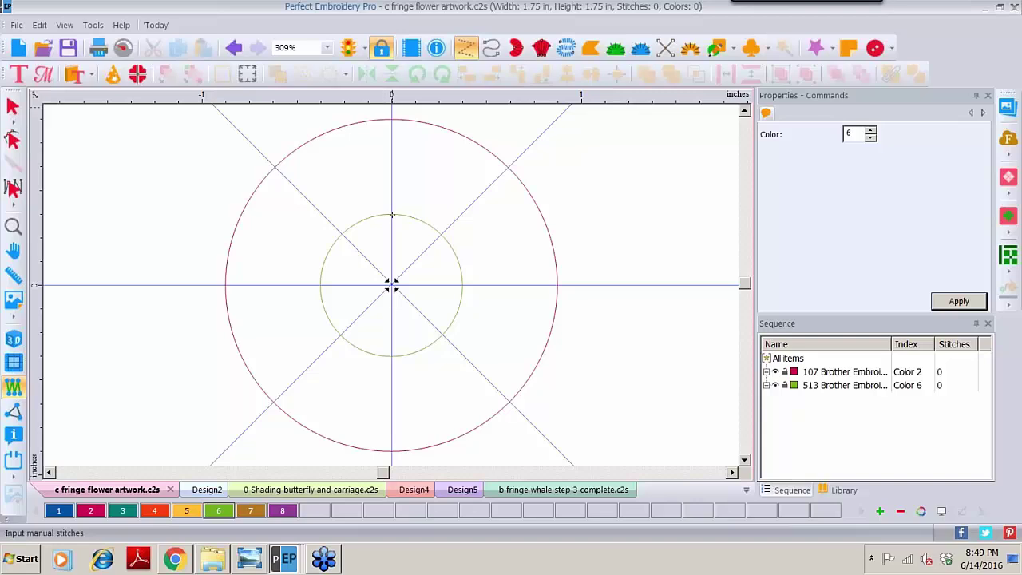
{"action": "left_click", "coordinate": [392, 214]}
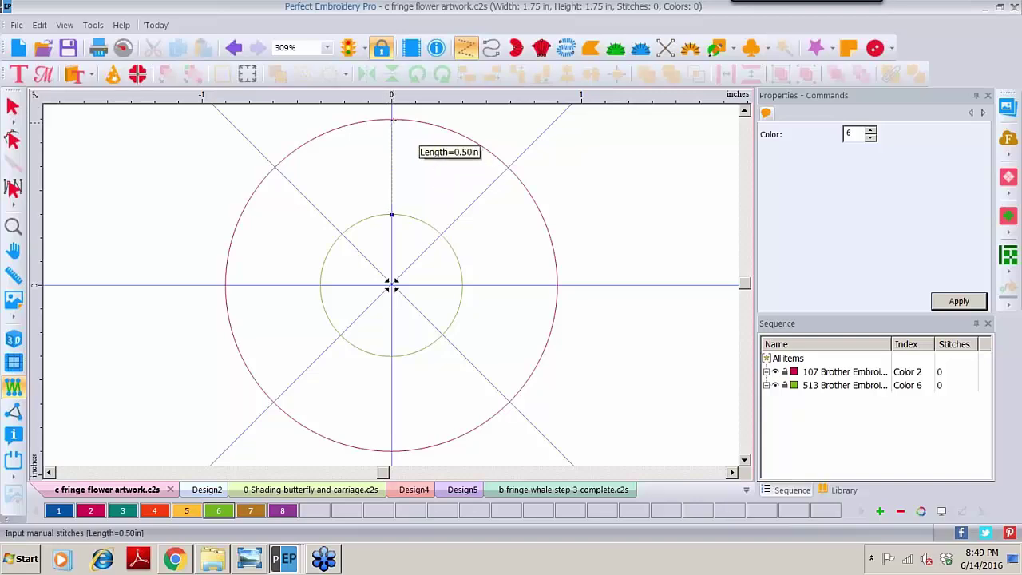
{"action": "left_click", "coordinate": [391, 121]}
{"action": "left_click", "coordinate": [394, 214]}
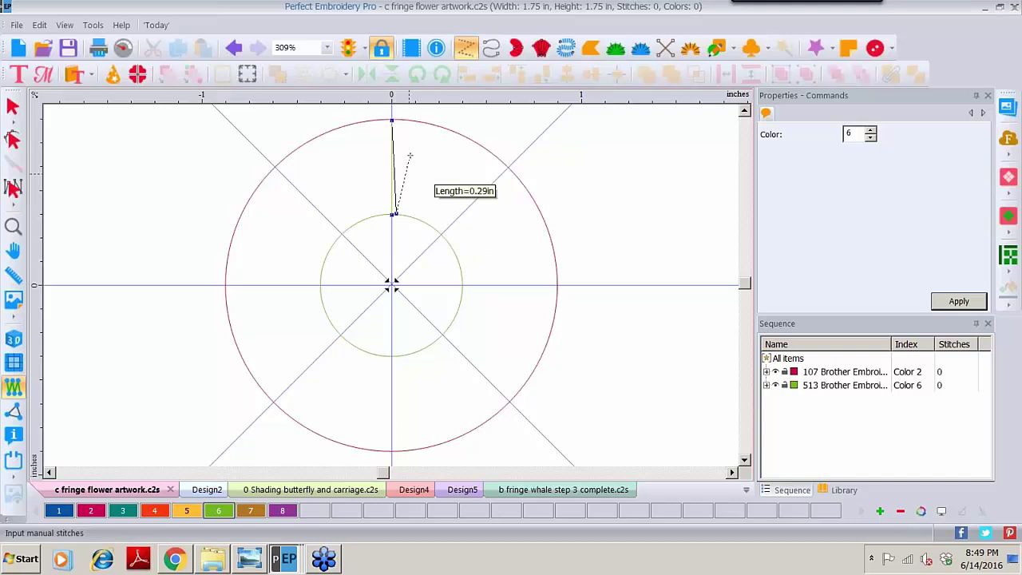
{"action": "left_click", "coordinate": [400, 120]}
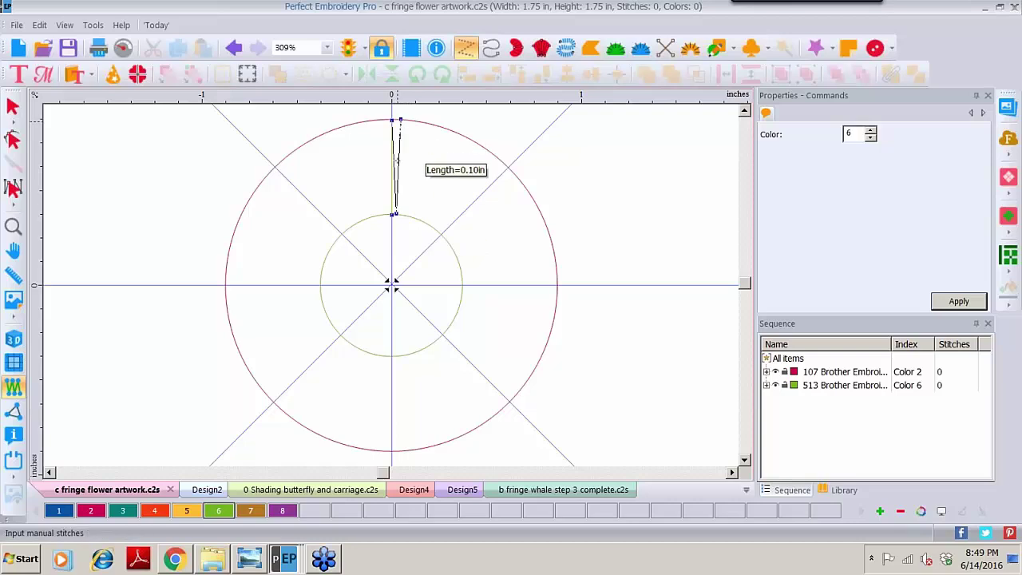
{"action": "left_click", "coordinate": [401, 215]}
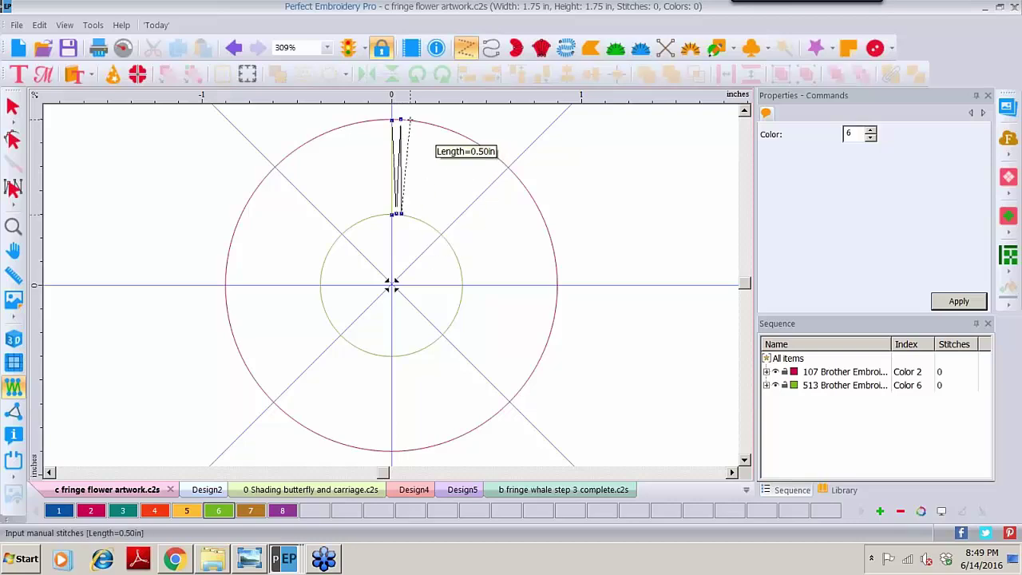
{"action": "left_click", "coordinate": [409, 120]}
{"action": "left_click", "coordinate": [405, 214]}
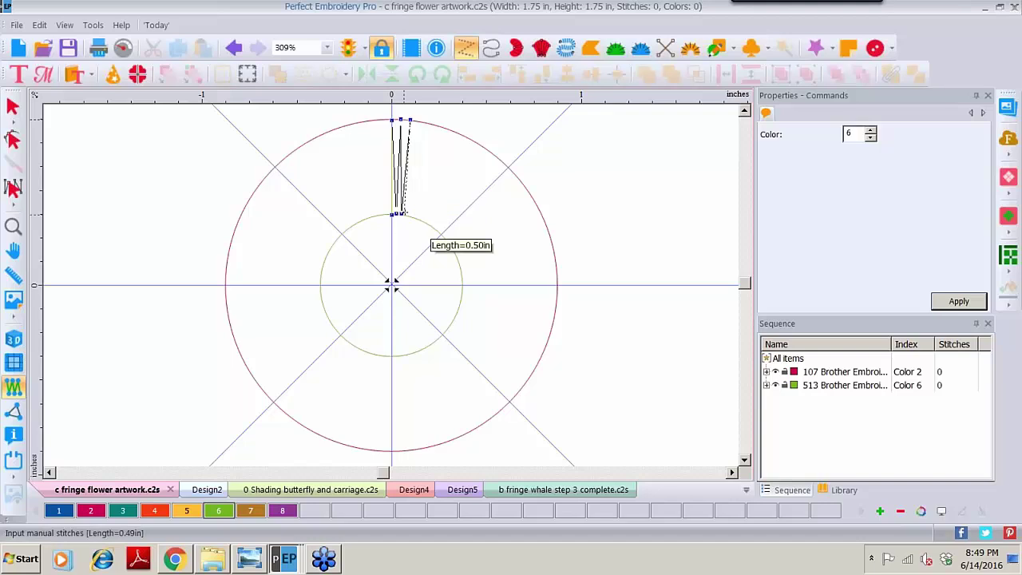
{"action": "left_click", "coordinate": [418, 122]}
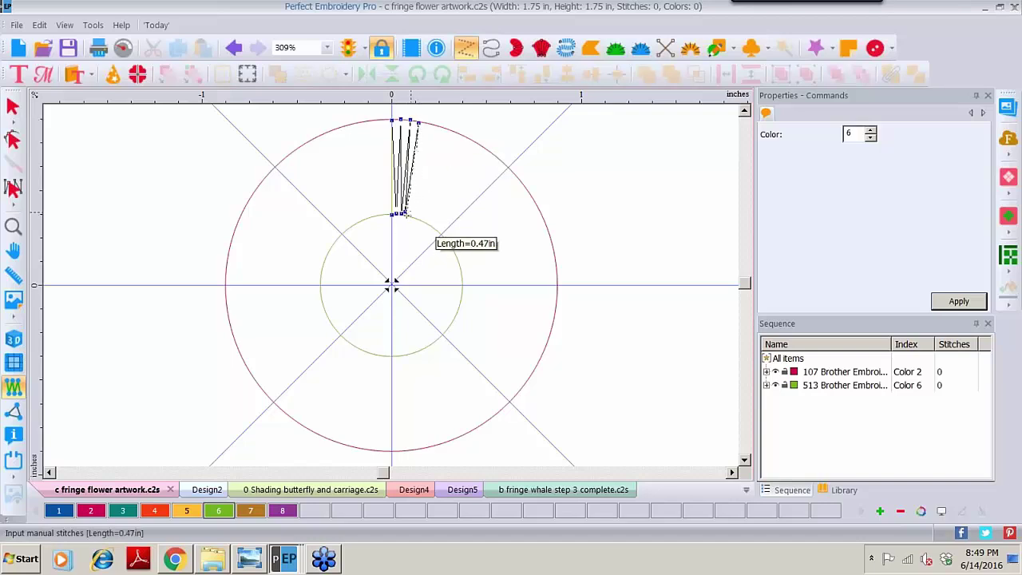
{"action": "left_click", "coordinate": [409, 212]}
{"action": "left_click", "coordinate": [428, 124]}
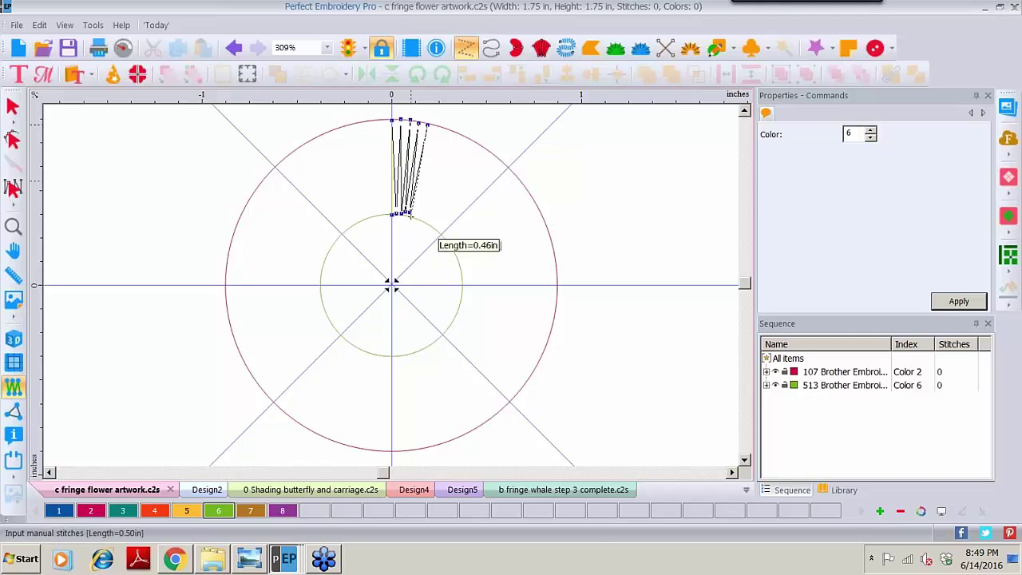
{"action": "left_click", "coordinate": [410, 214]}
{"action": "key", "text": "Return"}
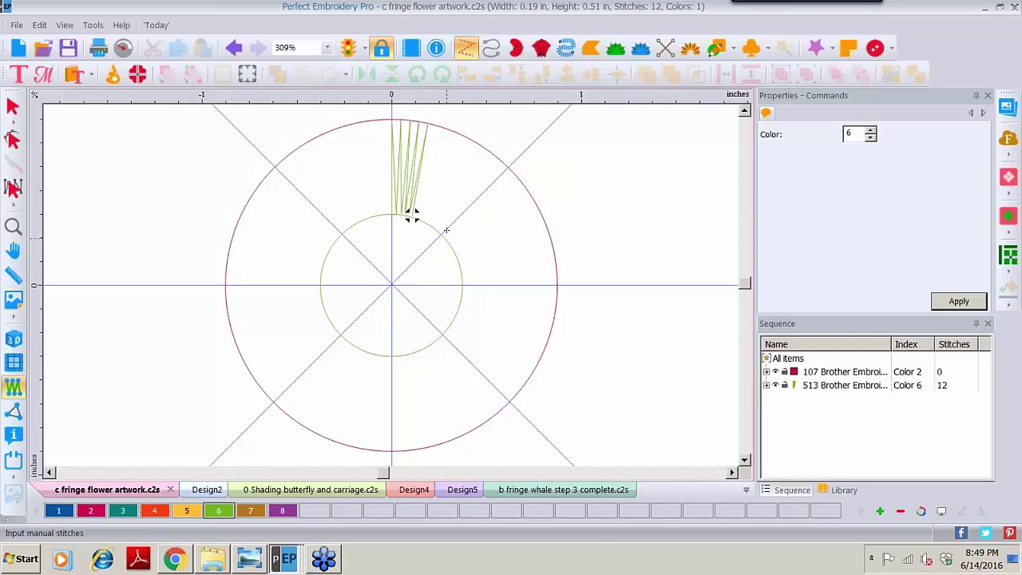
Open d fringe flower 1 section.c2s and place a copy of its stitch section, rotated clockwise, in the adjacent segment
{"action": "key", "text": "ctrl+o"}
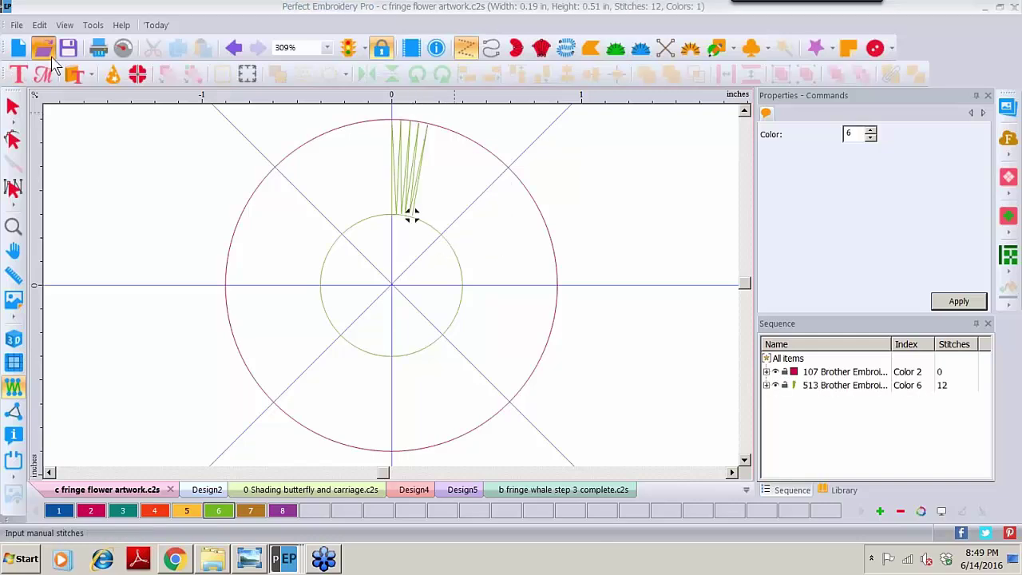
{"action": "double_click", "coordinate": [705, 84]}
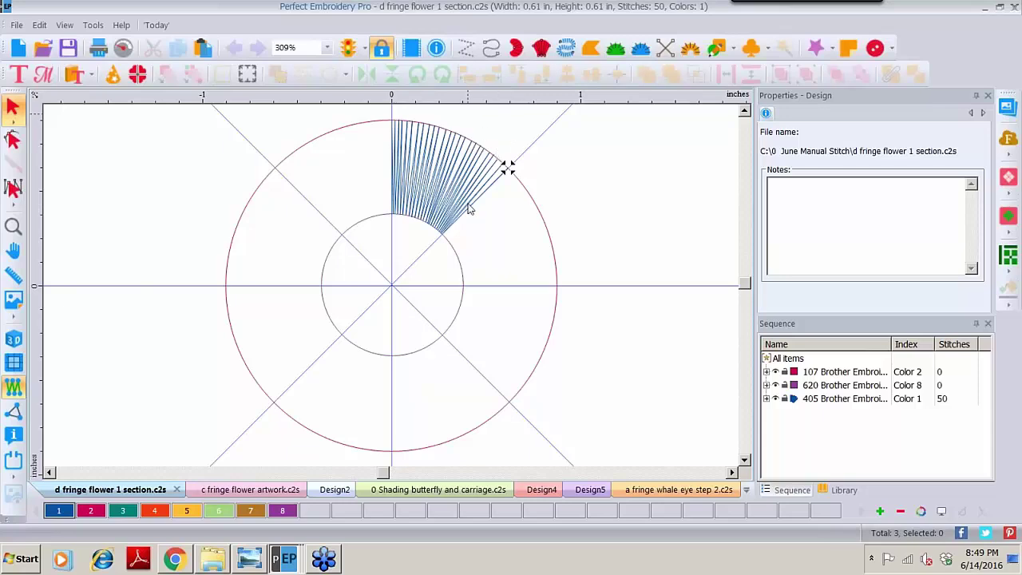
{"action": "left_click", "coordinate": [438, 181]}
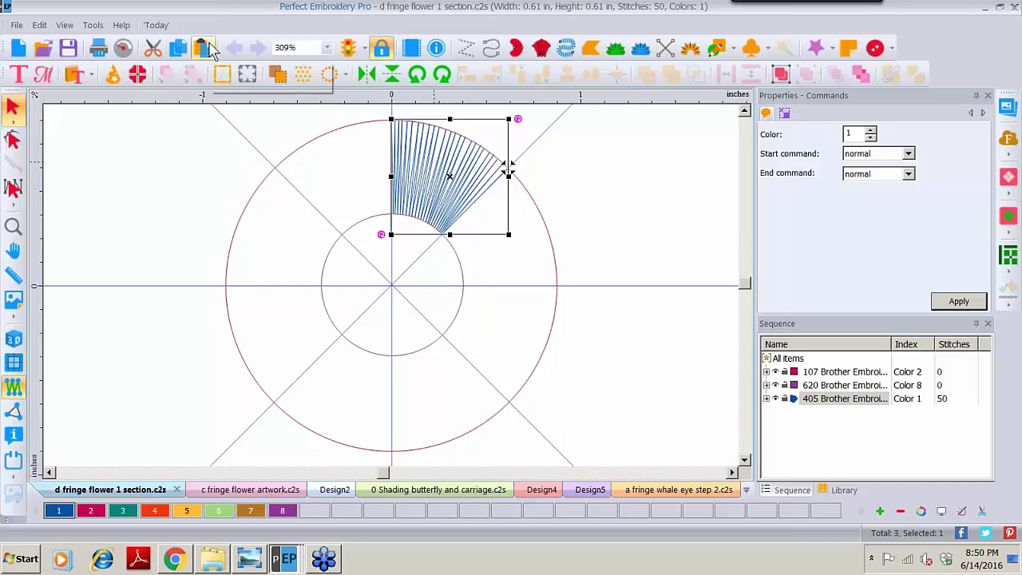
{"action": "left_click", "coordinate": [205, 53]}
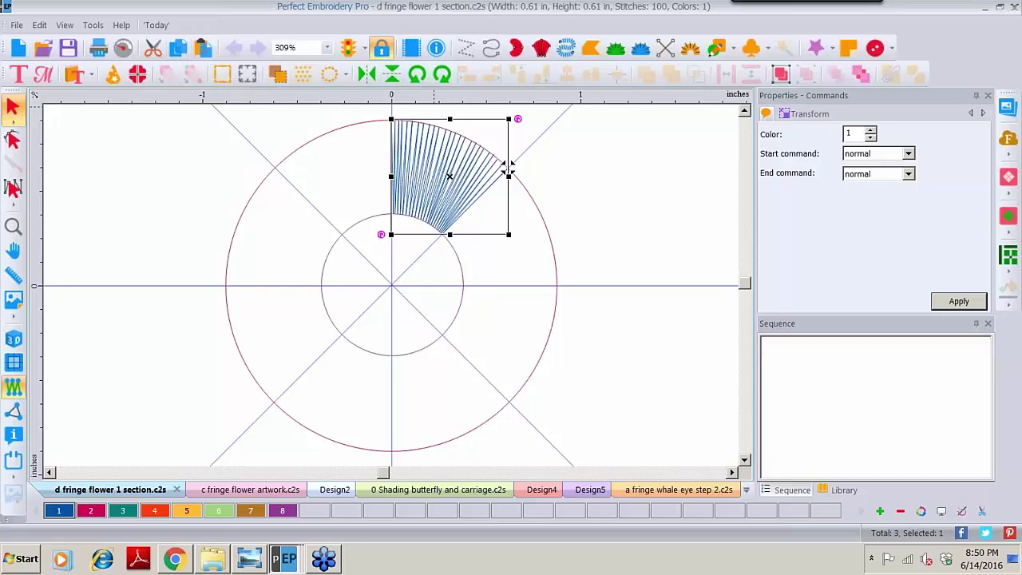
{"action": "left_click", "coordinate": [442, 76]}
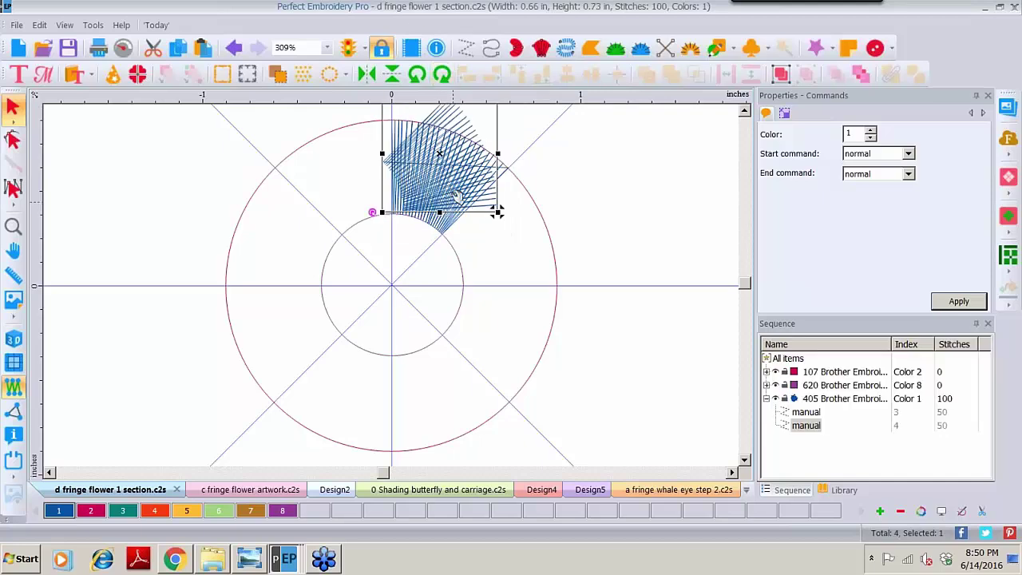
{"action": "left_click_drag", "start_coordinate": [450, 185], "coordinate": [509, 254]}
Paste another copy of the stitch section, rotate it clockwise twice and position it in the segment just below the horizontal guideline
{"action": "left_click", "coordinate": [203, 48]}
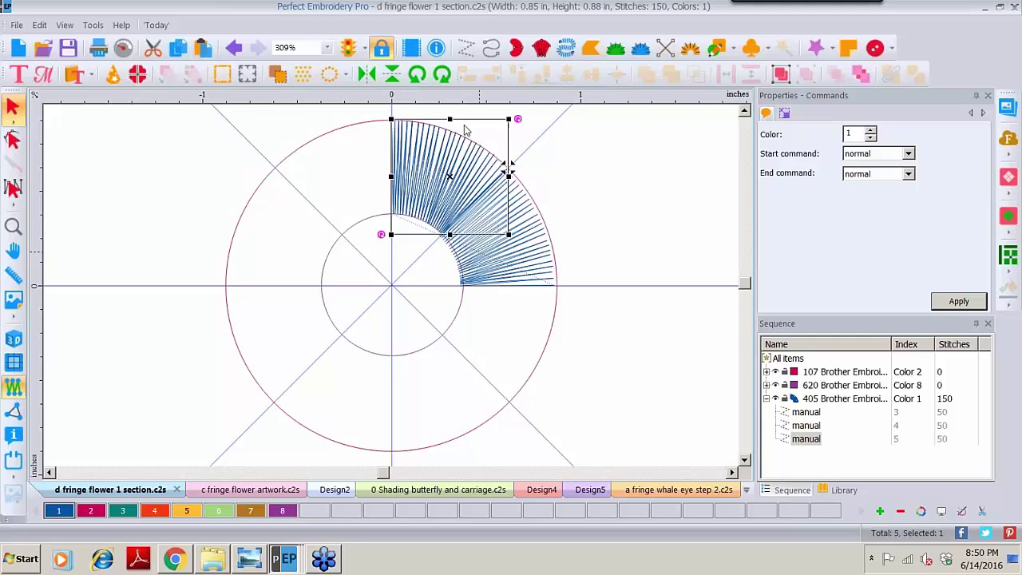
{"action": "left_click", "coordinate": [442, 76]}
{"action": "left_click", "coordinate": [442, 76]}
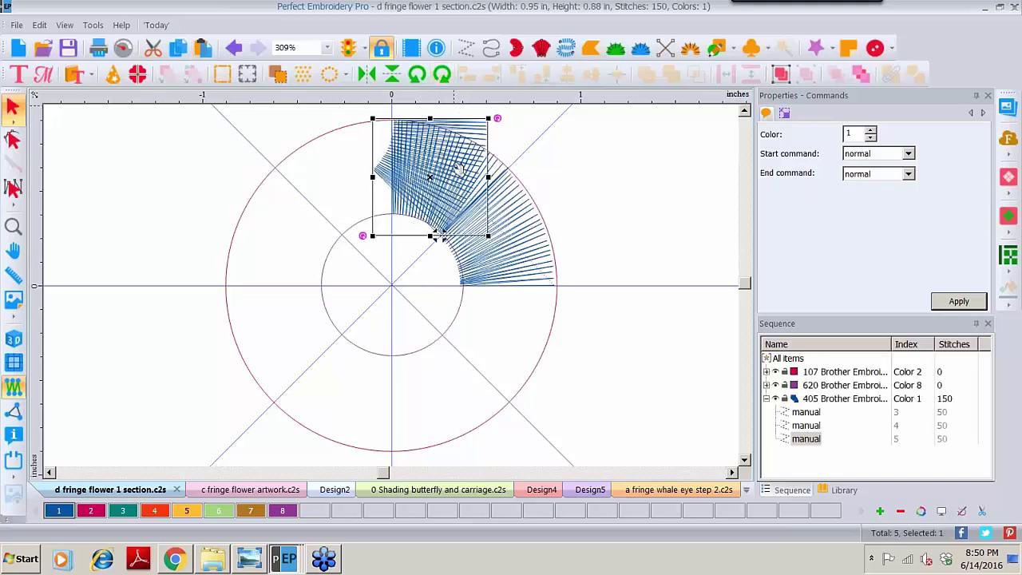
{"action": "left_click_drag", "start_coordinate": [459, 170], "coordinate": [439, 235]}
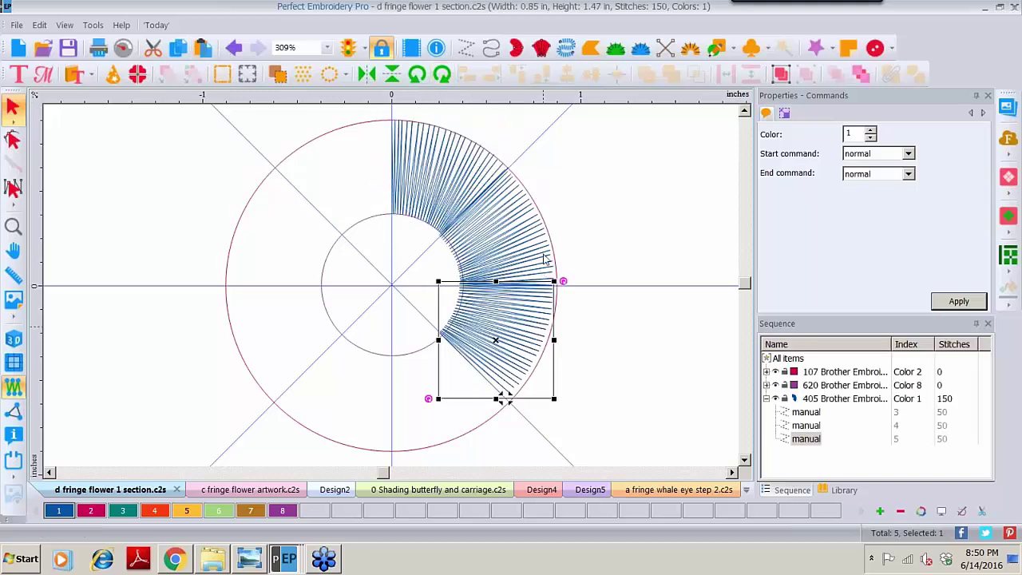
Open the design e fringe flower 8 sections.c2s and display its stitches in 3D
{"action": "left_click", "coordinate": [43, 48]}
{"action": "double_click", "coordinate": [812, 88]}
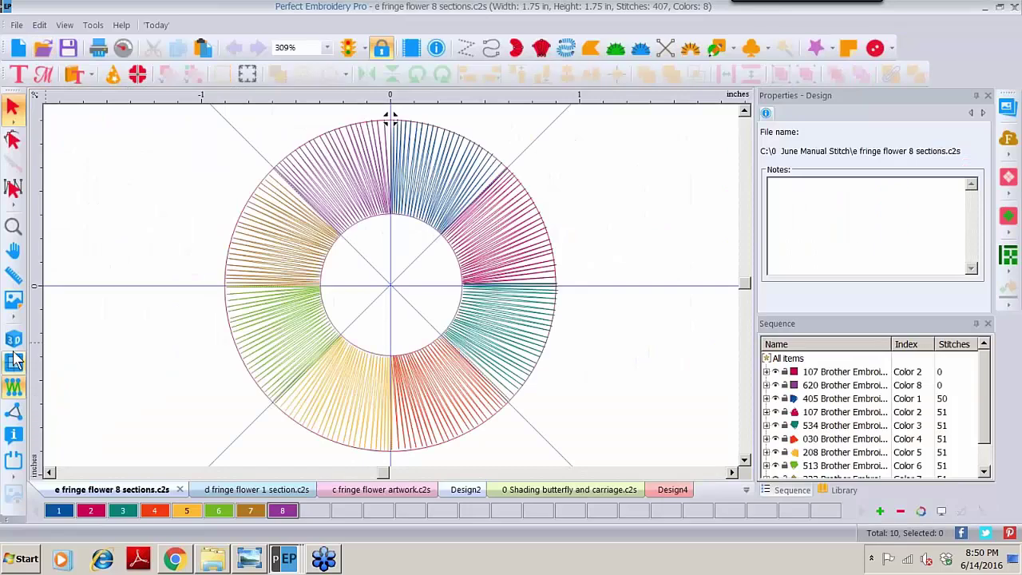
{"action": "left_click", "coordinate": [13, 341]}
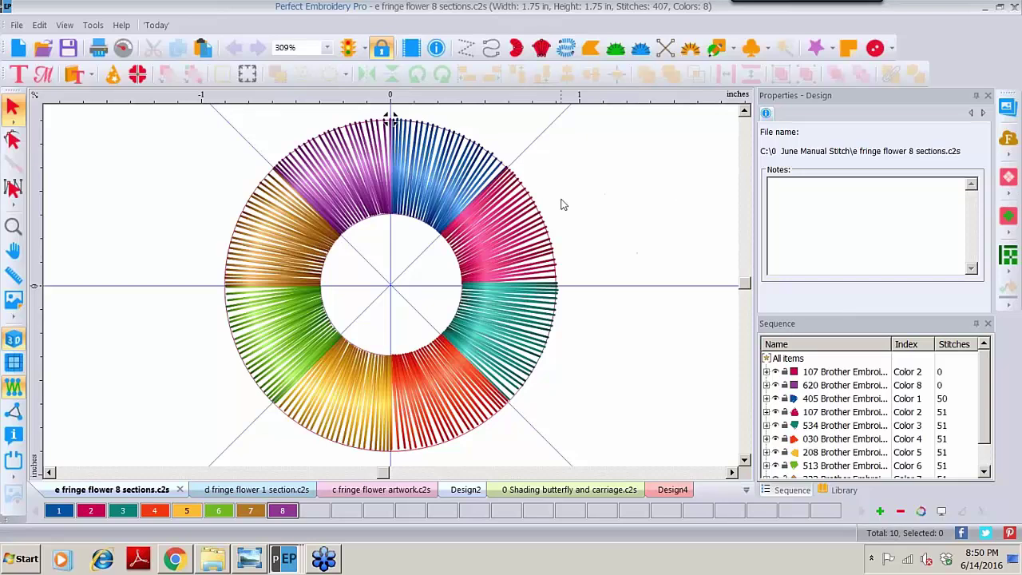
Draw an outline circle about 0.67 in wide with the Ellipse artwork tool in the empty area beside the flower
{"action": "left_click", "coordinate": [736, 50]}
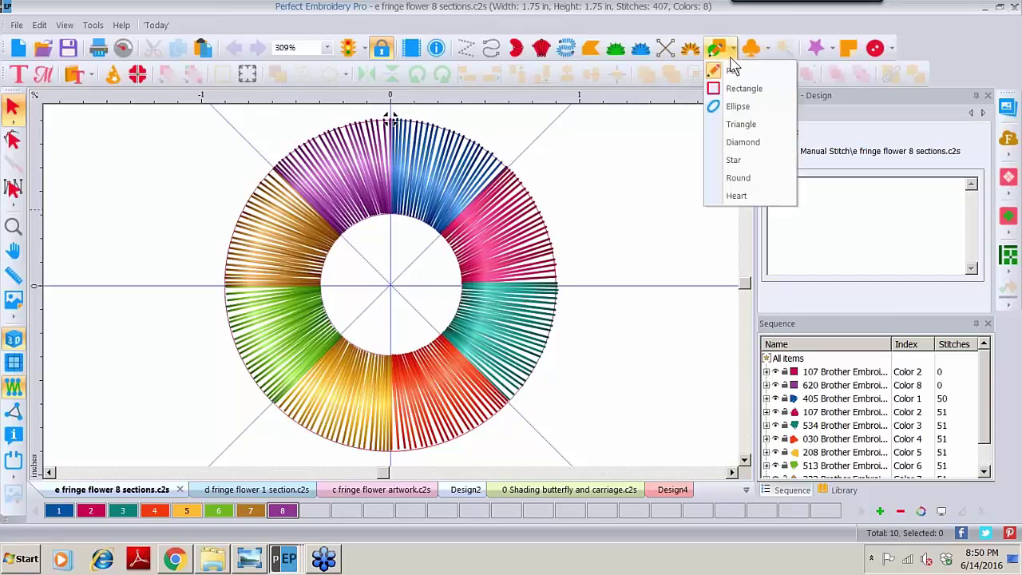
{"action": "left_click", "coordinate": [733, 109]}
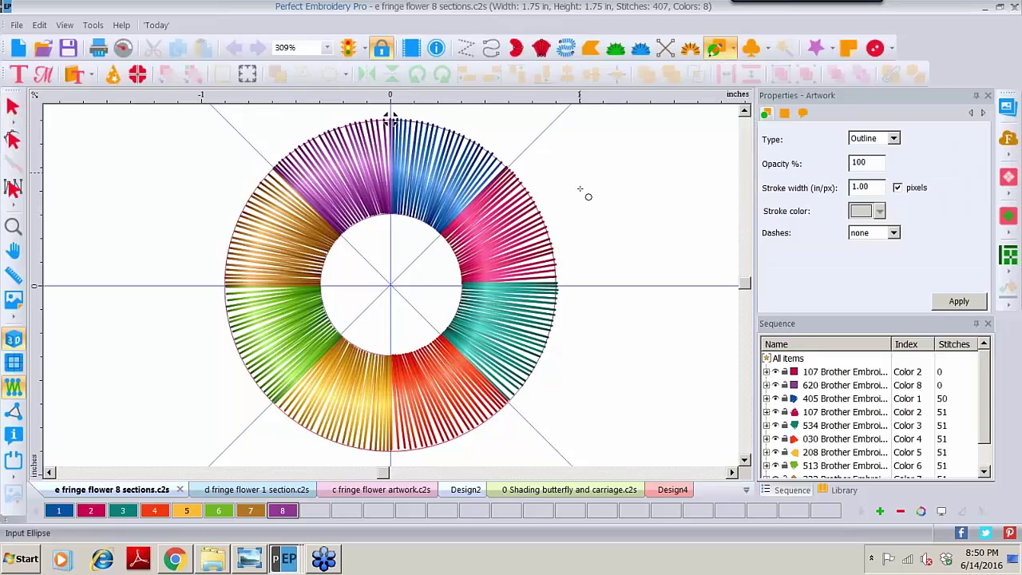
{"action": "left_click_drag", "start_coordinate": [570, 155], "coordinate": [700, 285]}
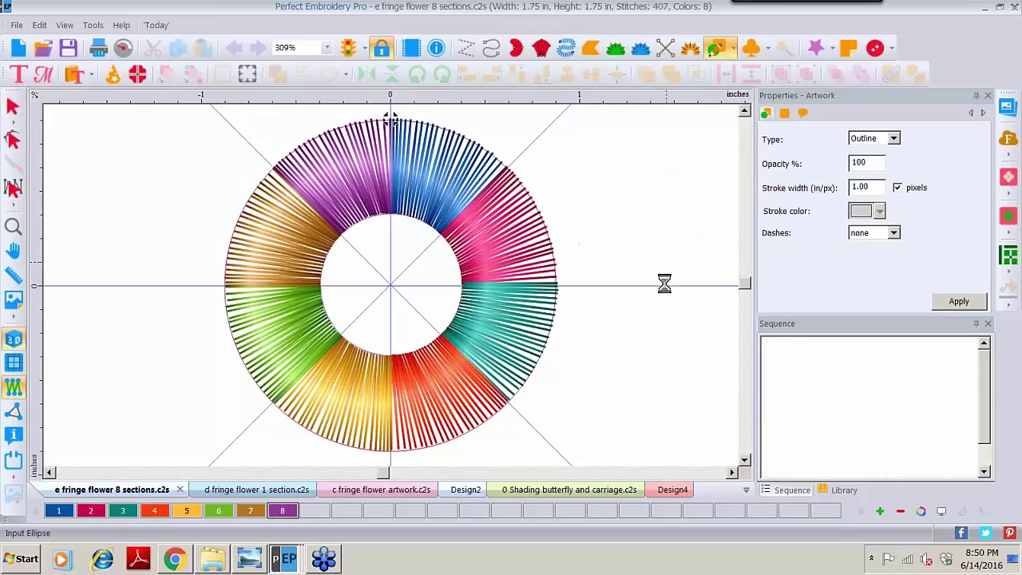
{"action": "left_click", "coordinate": [13, 105]}
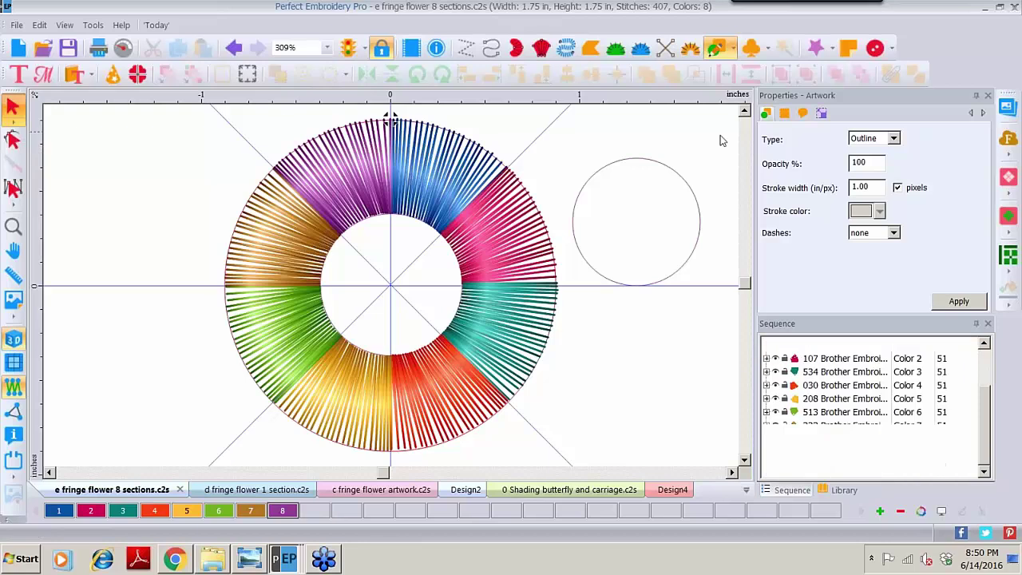
Set the circle's width to 0.8 in with its proportions kept, and centre it over the flower's inner opening
{"action": "left_click", "coordinate": [822, 113]}
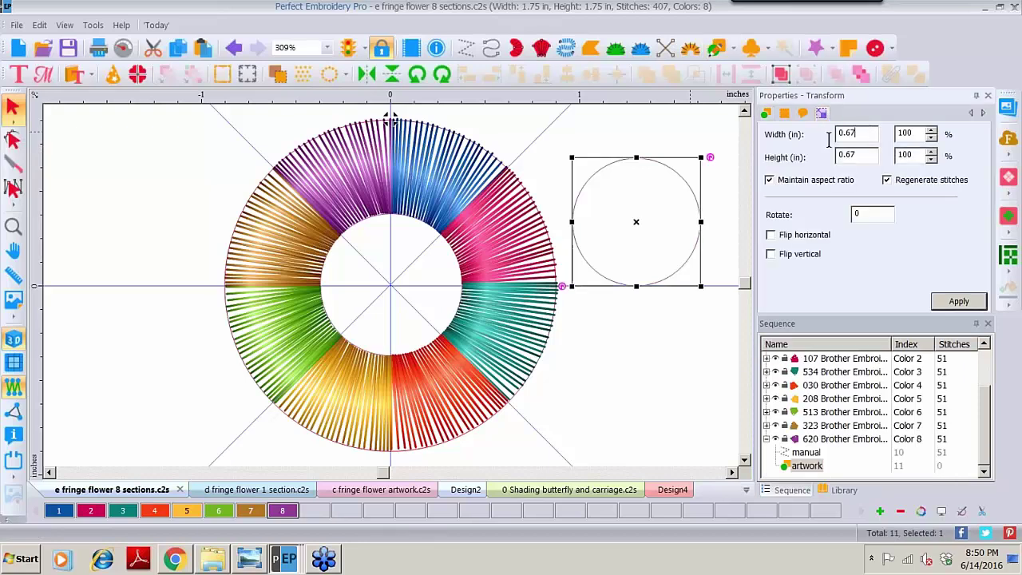
{"action": "type", "text": ".8"}
{"action": "left_click", "coordinate": [951, 301]}
{"action": "left_click_drag", "start_coordinate": [687, 171], "coordinate": [450, 235]}
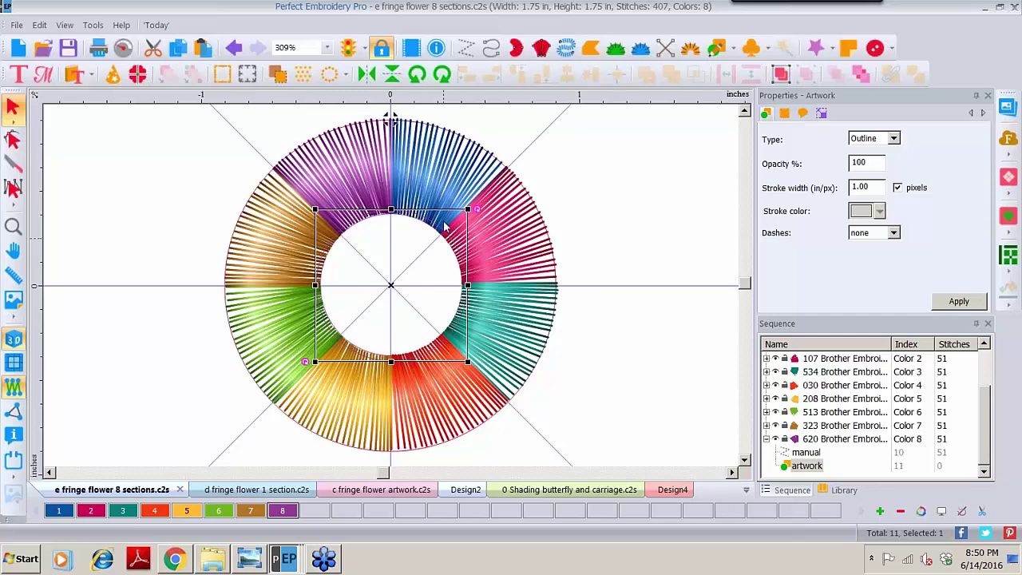
Convert the centred circle artwork to a complex fill
{"action": "right_click", "coordinate": [445, 231]}
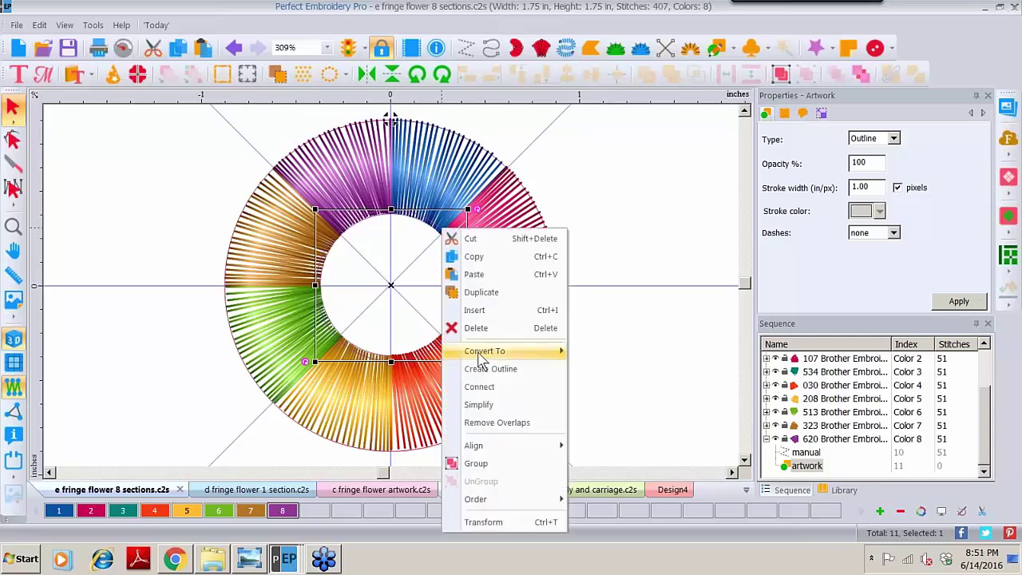
{"action": "mouse_move", "coordinate": [483, 353]}
{"action": "left_click", "coordinate": [611, 406]}
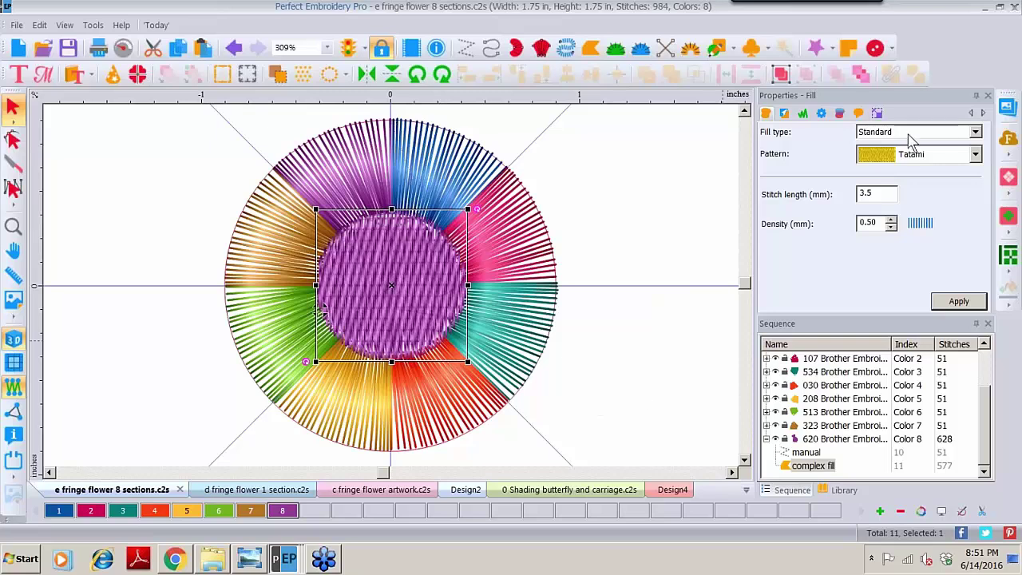
Change the centre circle's fill type to Emboss with pattern 100 and apply it
{"action": "left_click", "coordinate": [911, 134]}
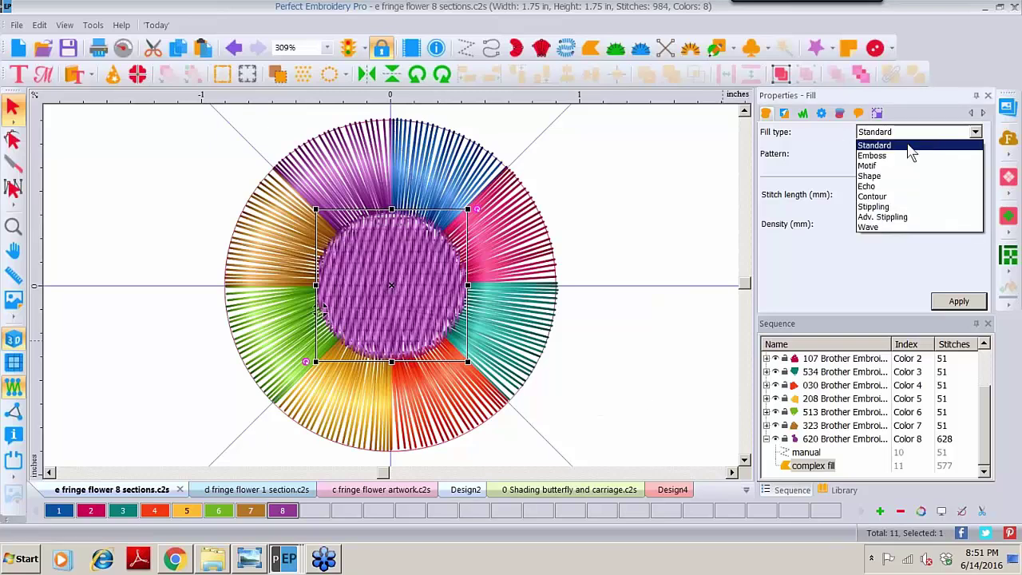
{"action": "left_click", "coordinate": [884, 156]}
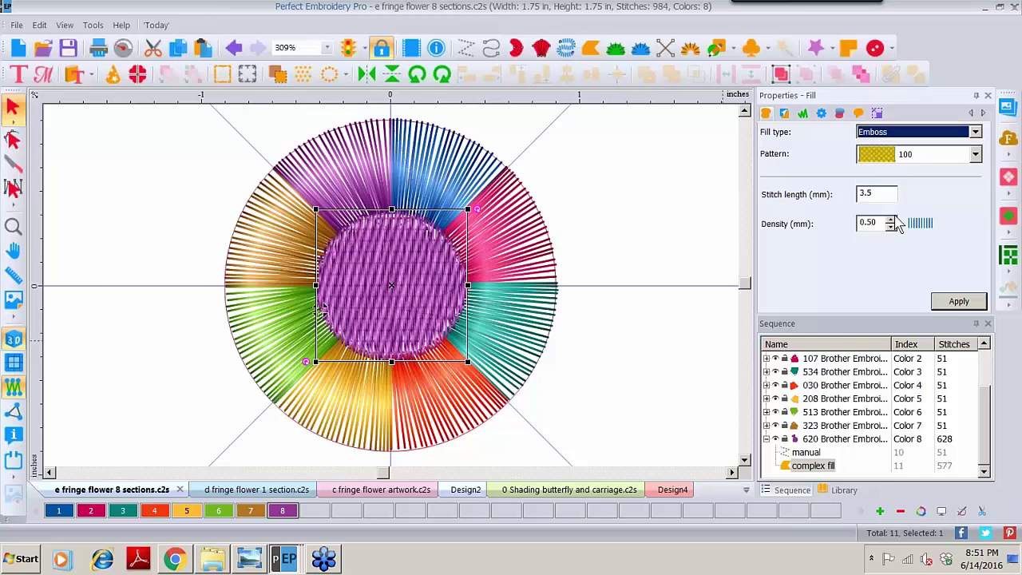
{"action": "left_click", "coordinate": [954, 304]}
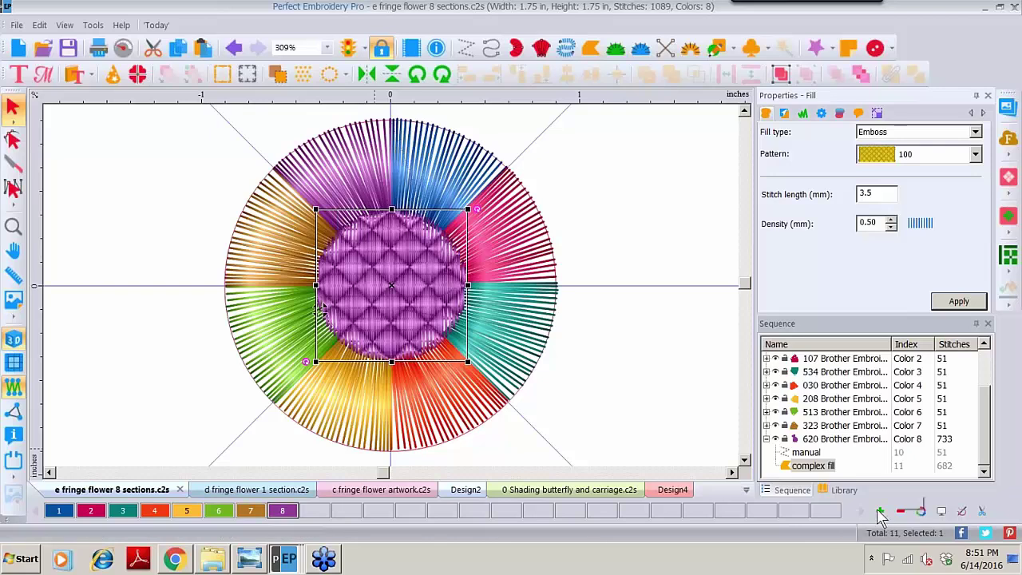
Add a ninth thread colour, Sky Blue, assign it to the centre fill and create a run outline around the circle
{"action": "left_click", "coordinate": [880, 512]}
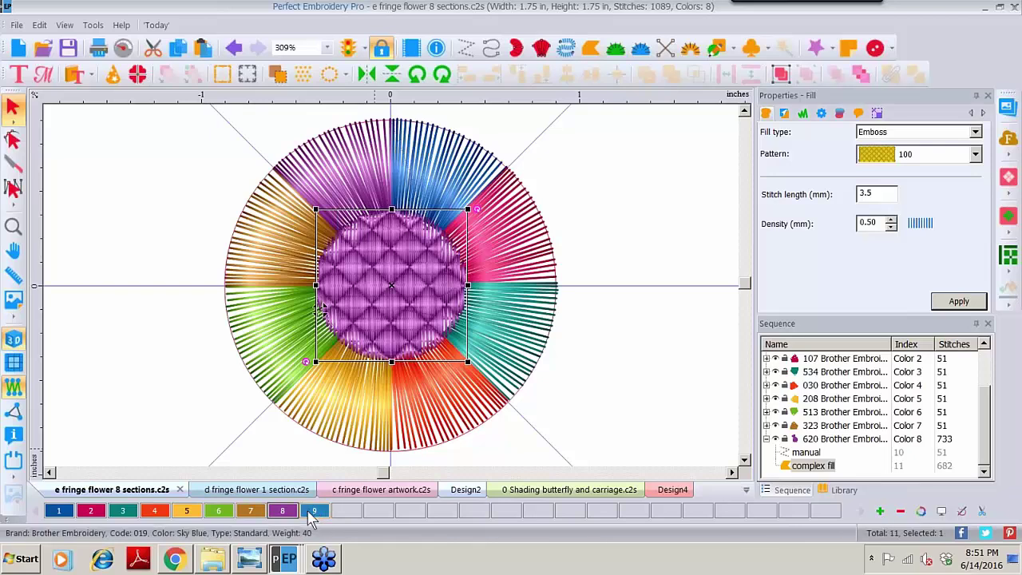
{"action": "left_click", "coordinate": [314, 511]}
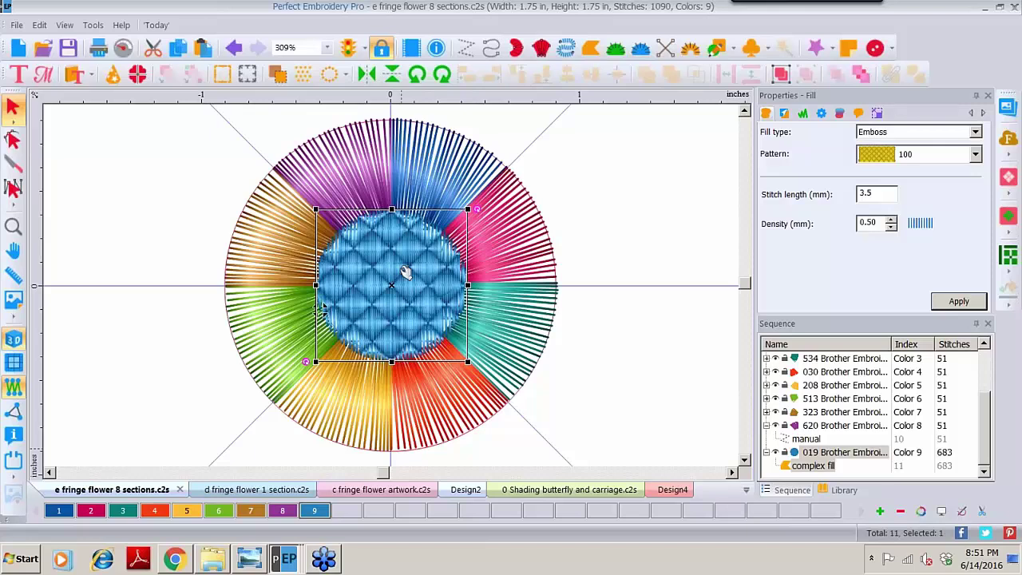
{"action": "right_click", "coordinate": [402, 268]}
{"action": "left_click", "coordinate": [483, 144]}
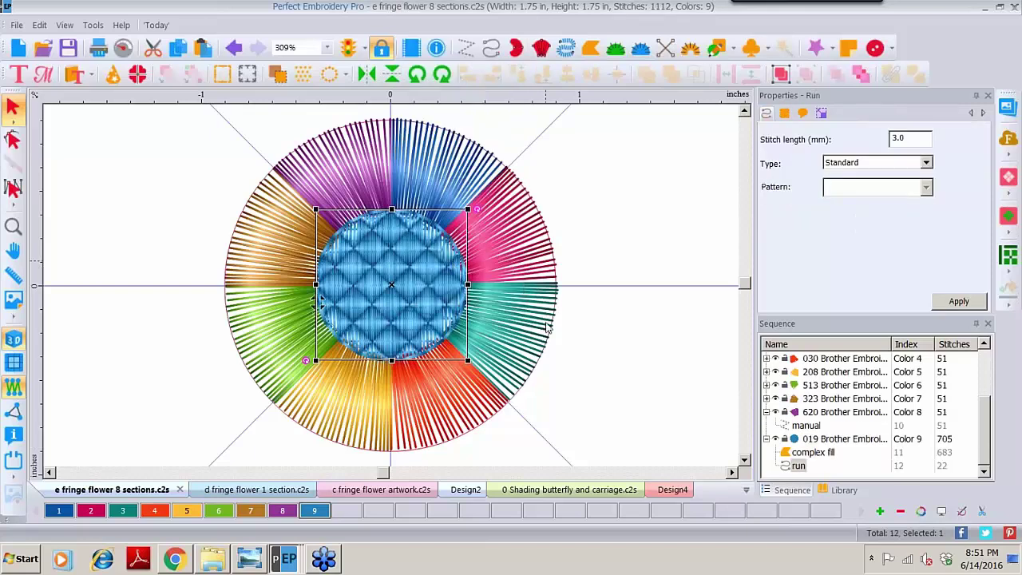
Recolour all eight manual stitch sections of the flower, colours 1 to 8, with palette colour 5
{"action": "left_click_drag", "start_coordinate": [988, 447], "coordinate": [982, 423]}
{"action": "left_click", "coordinate": [816, 453]}
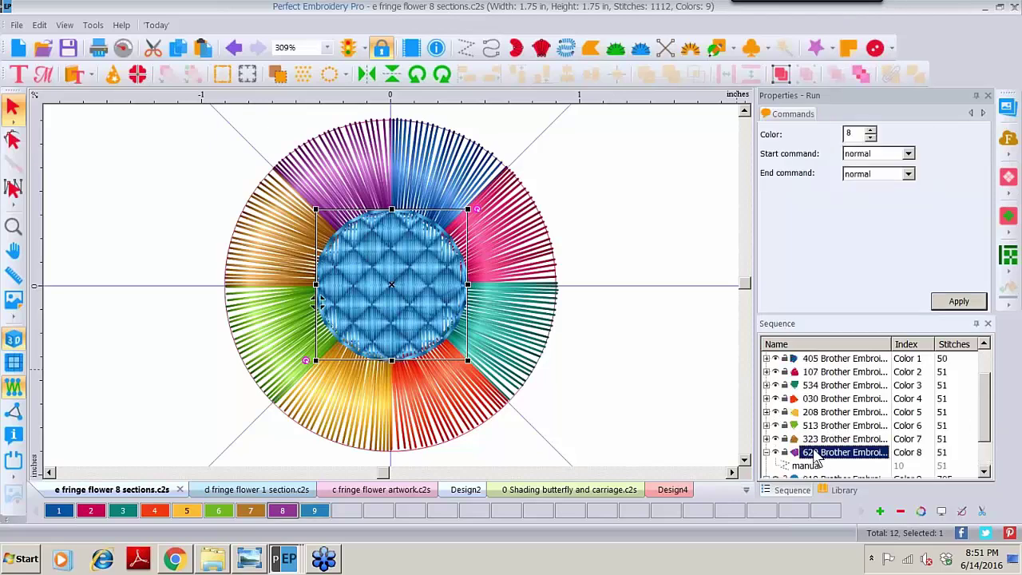
{"action": "left_click", "coordinate": [825, 361], "text": "shift"}
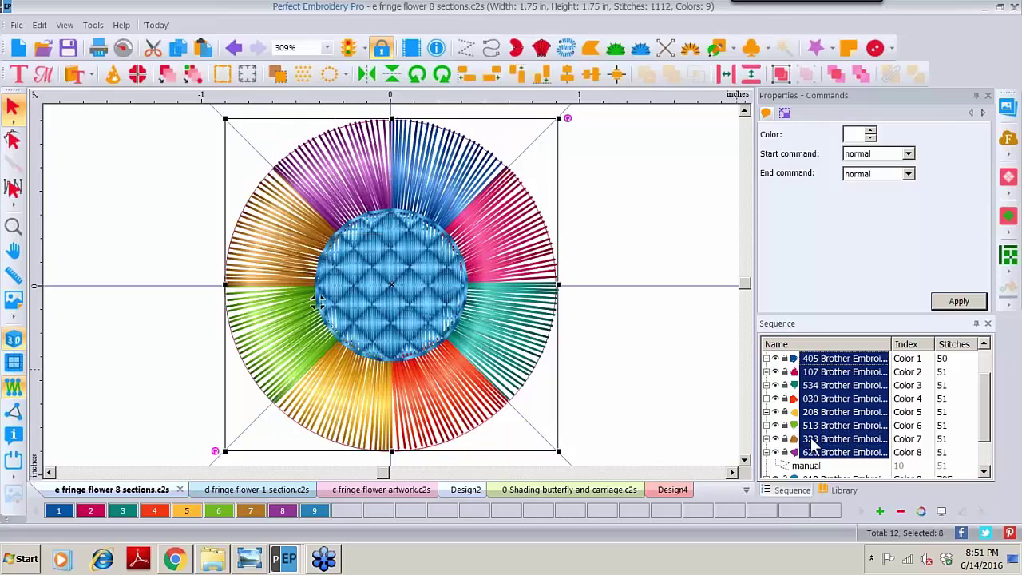
{"action": "left_click", "coordinate": [188, 514]}
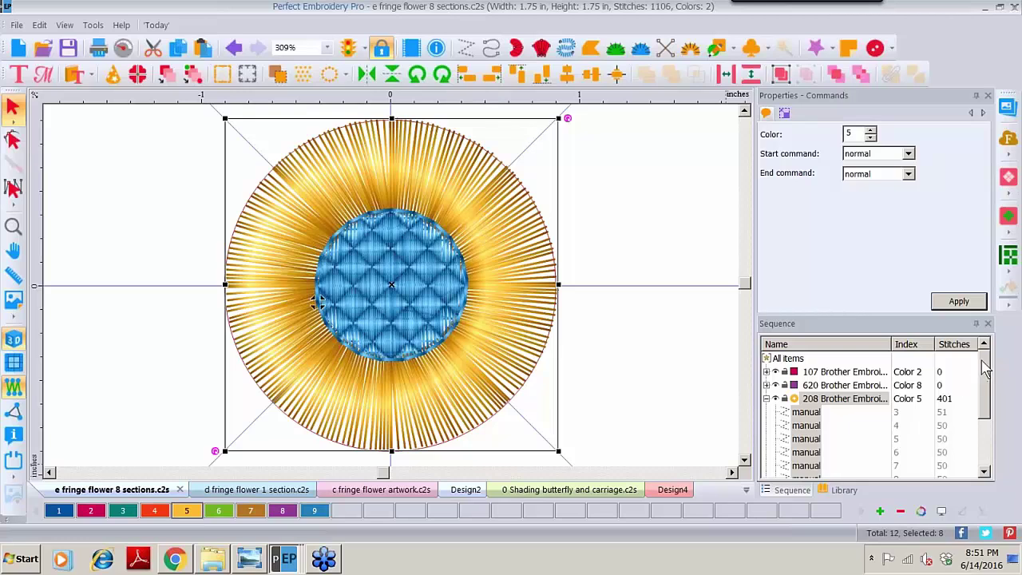
Recolour the centre's complex fill and run outline with palette colour 4, Vermillion, and view the flower at 100%
{"action": "left_click_drag", "start_coordinate": [985, 369], "coordinate": [984, 417]}
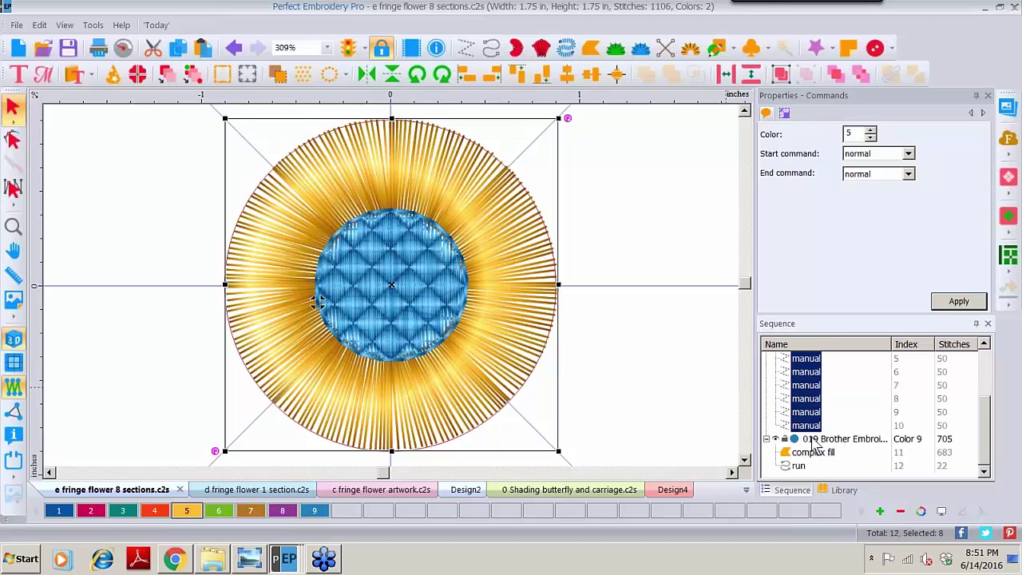
{"action": "left_click", "coordinate": [815, 439]}
{"action": "left_click", "coordinate": [465, 279]}
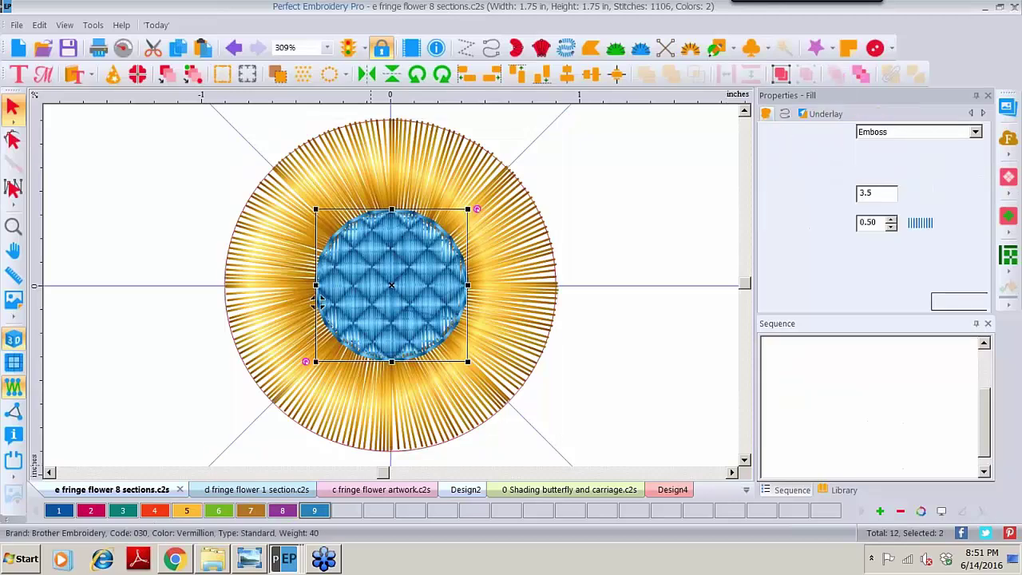
{"action": "key", "text": "4"}
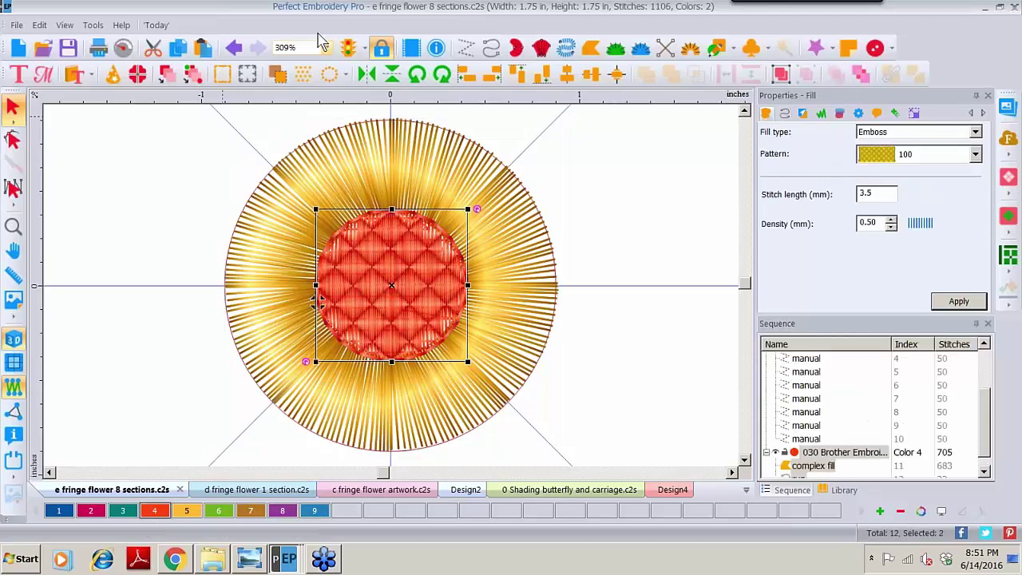
{"action": "left_click", "coordinate": [326, 49]}
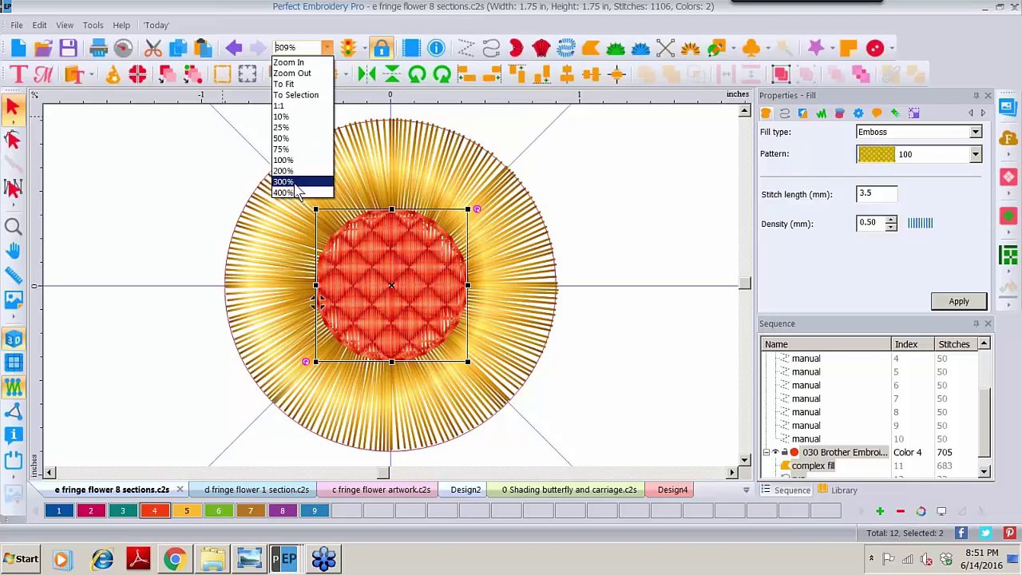
{"action": "left_click", "coordinate": [284, 160]}
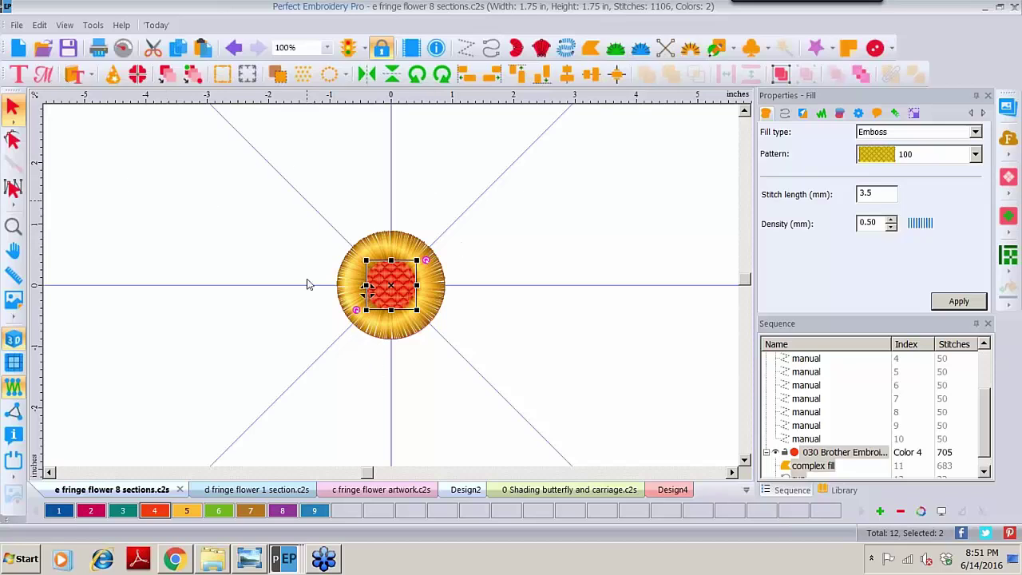
Open the design f fringe flower DOUBLE.c2s
{"action": "left_click", "coordinate": [46, 49]}
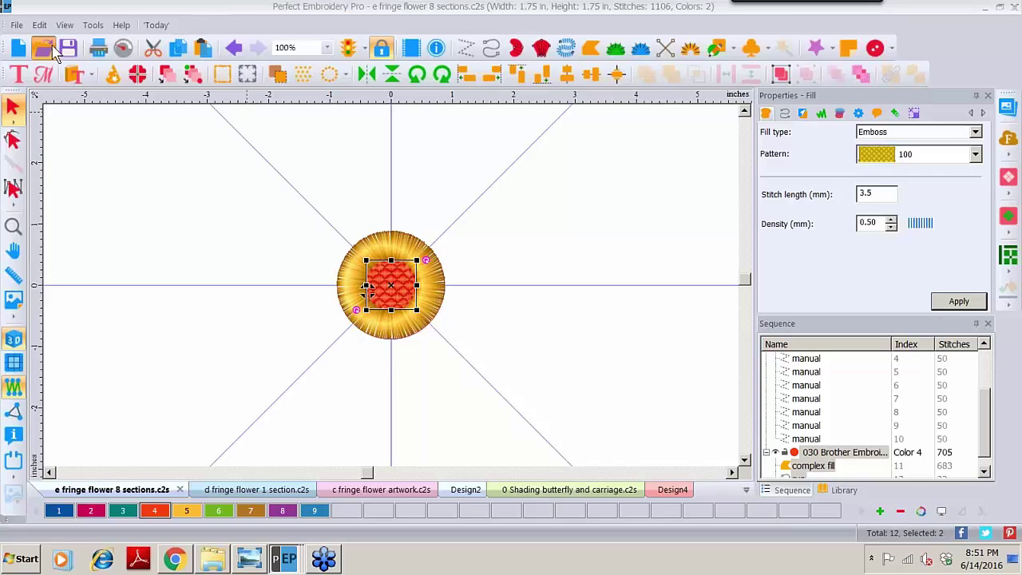
{"action": "left_click", "coordinate": [895, 89]}
{"action": "double_click", "coordinate": [895, 89]}
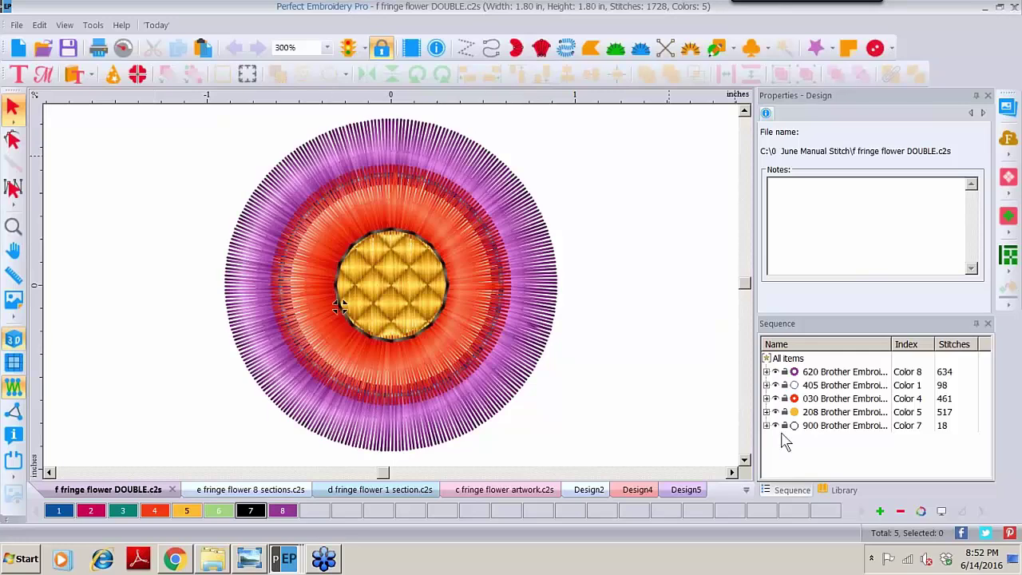
Move the gold centre fill aside and undo it, and do the same with the red inner ring to expose the layers beneath
{"action": "left_click", "coordinate": [811, 398]}
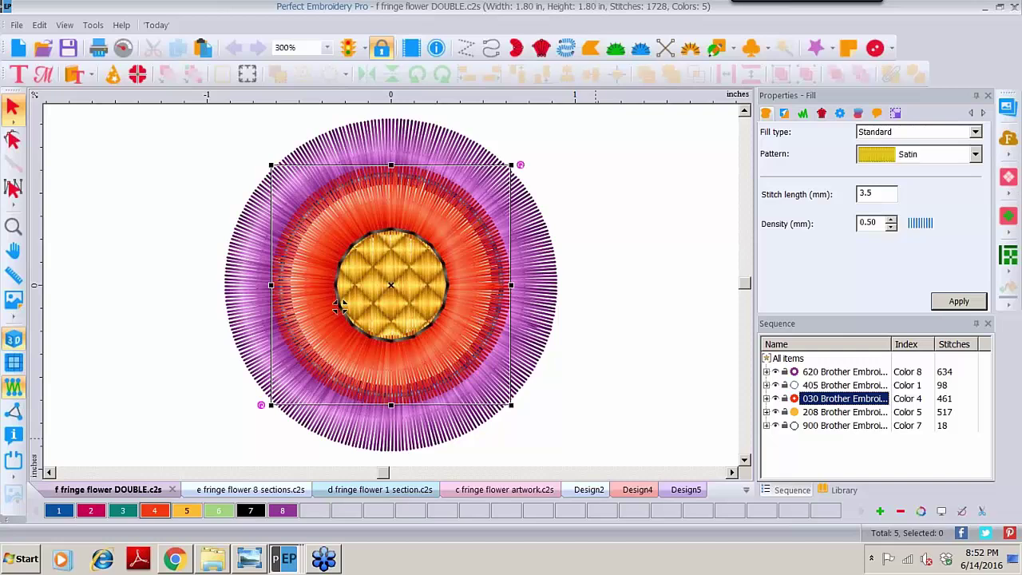
{"action": "left_click_drag", "start_coordinate": [442, 305], "coordinate": [688, 306]}
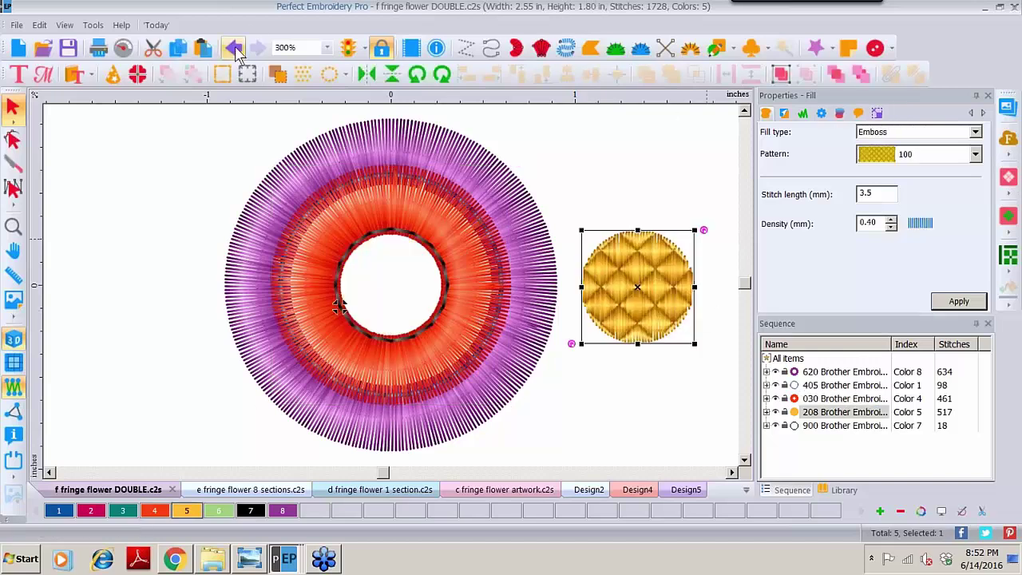
{"action": "left_click", "coordinate": [236, 52]}
{"action": "left_click", "coordinate": [874, 398]}
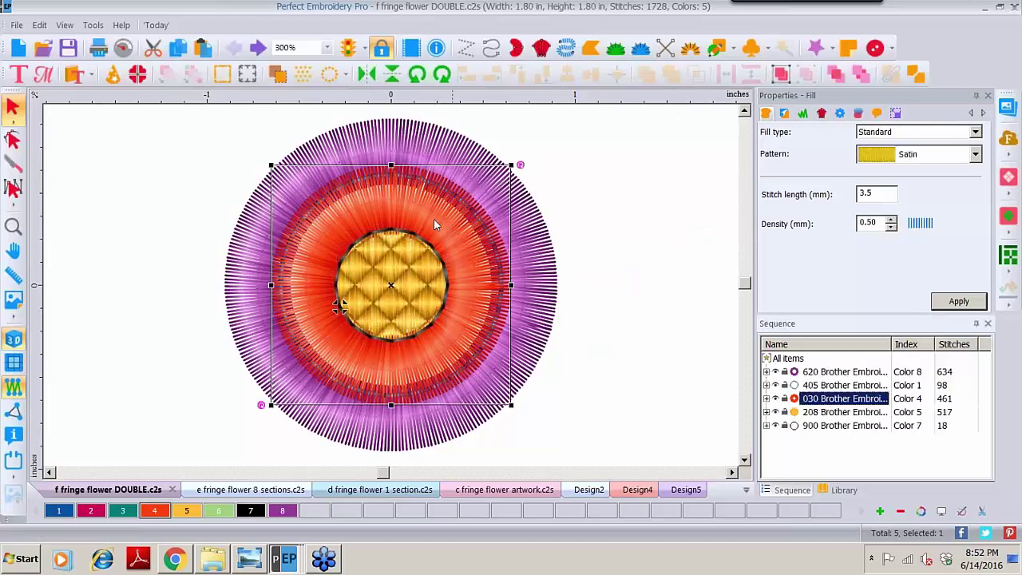
{"action": "left_click_drag", "start_coordinate": [431, 248], "coordinate": [747, 249]}
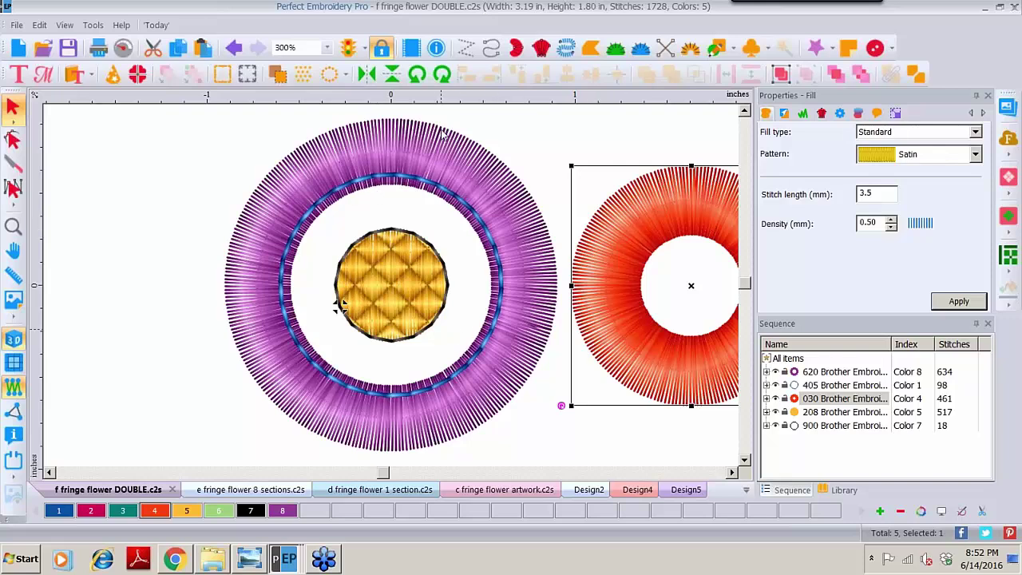
{"action": "left_click", "coordinate": [234, 48]}
{"action": "key", "text": "ctrl+z"}
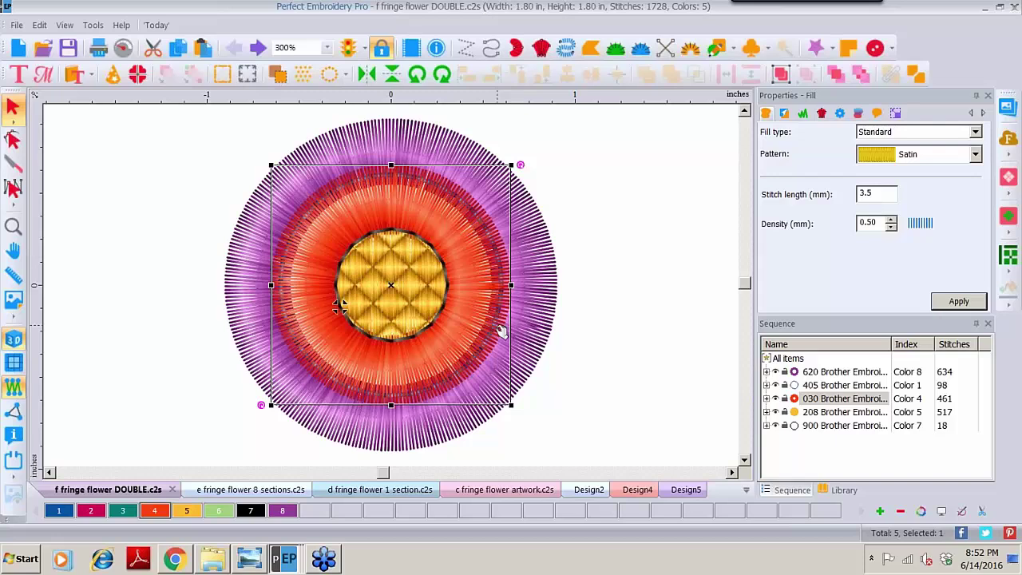
Switch to Windows Photo Viewer and examine the photos of stitched fringe flowers, the cut bobbin threads, and looped versus straight fringe
{"action": "left_click", "coordinate": [297, 560]}
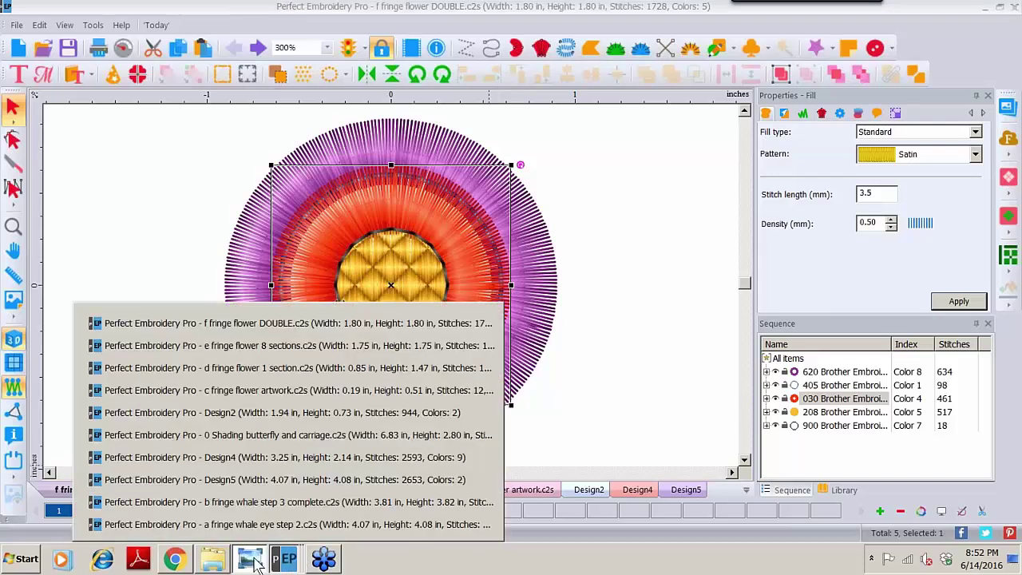
{"action": "left_click", "coordinate": [253, 560]}
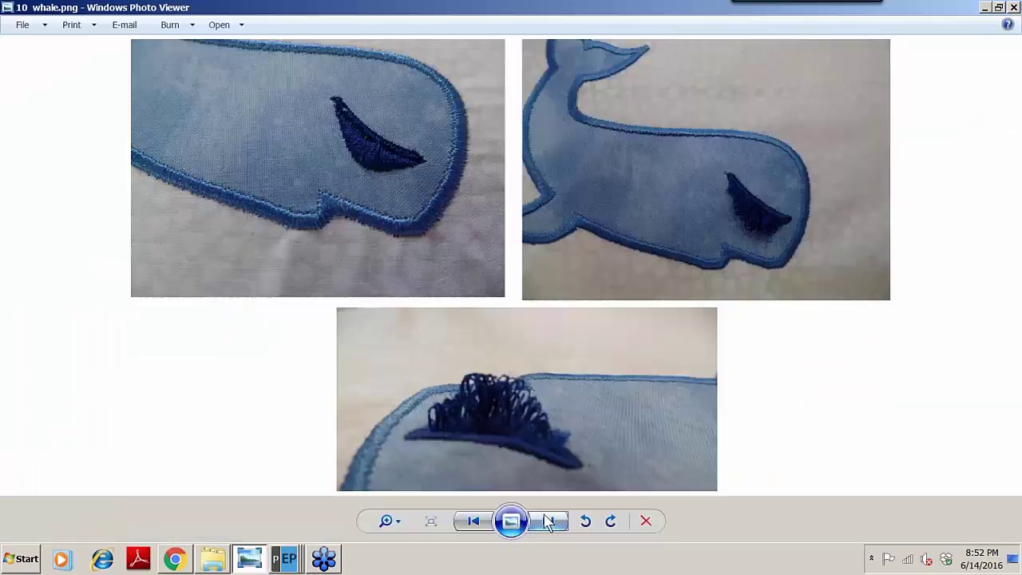
{"action": "left_click", "coordinate": [548, 522]}
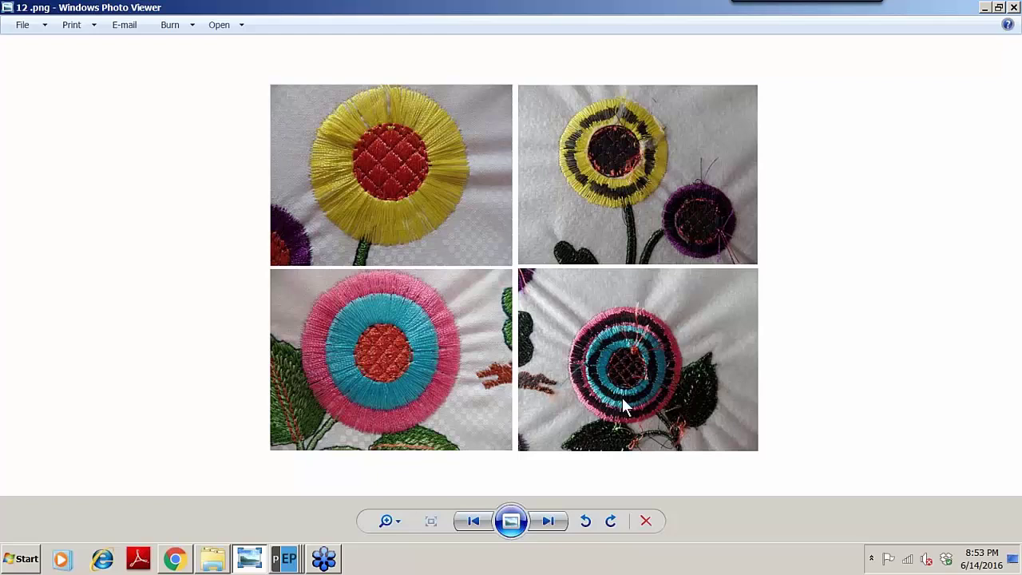
{"action": "left_click", "coordinate": [548, 527]}
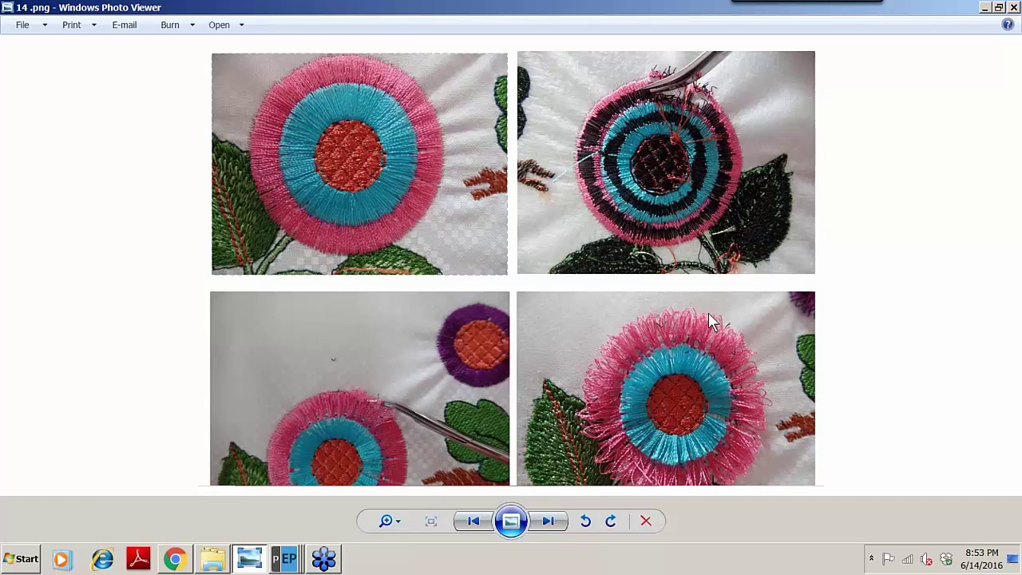
{"action": "left_click", "coordinate": [548, 520]}
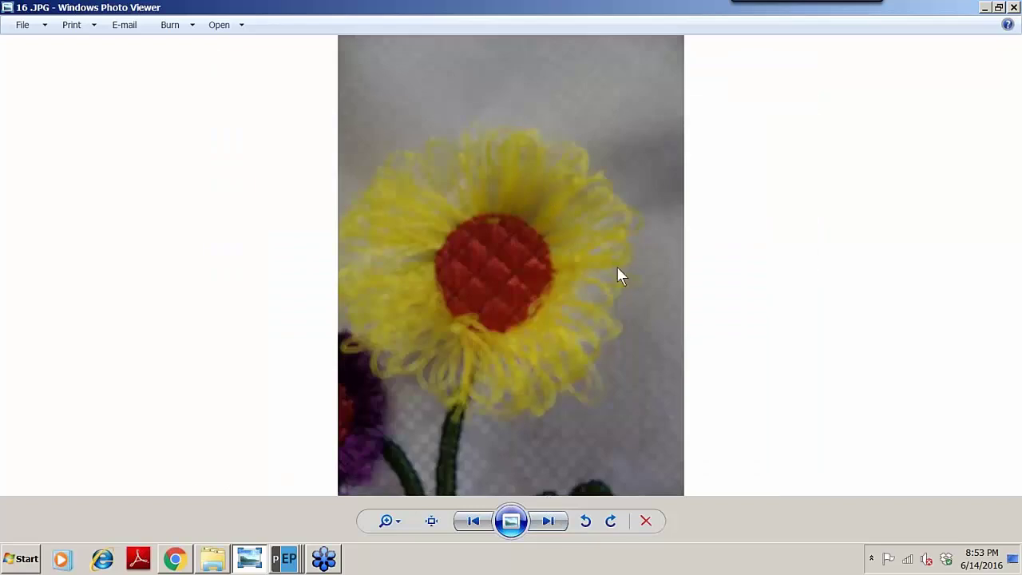
{"action": "left_click", "coordinate": [548, 521]}
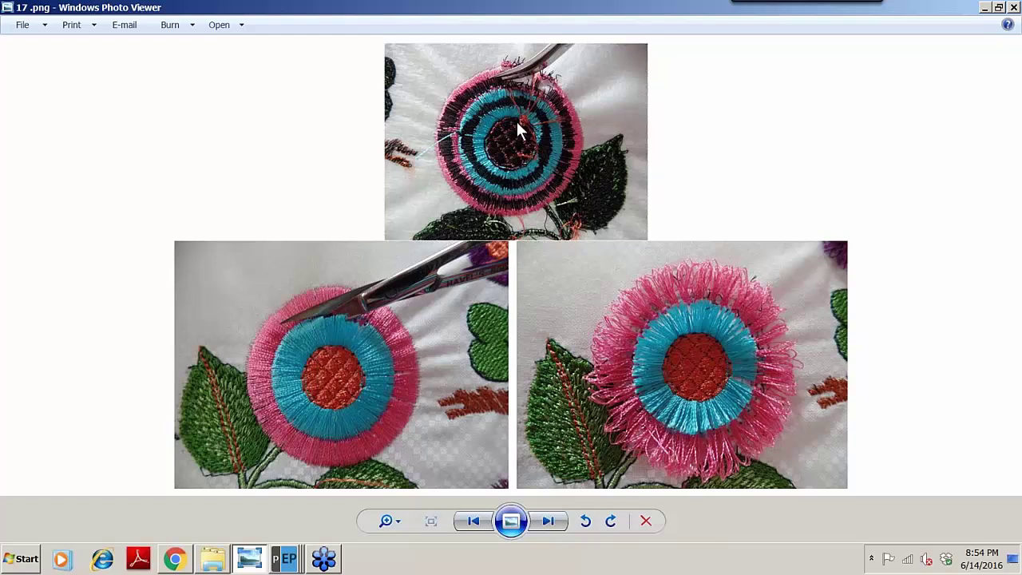
{"action": "left_click", "coordinate": [548, 520]}
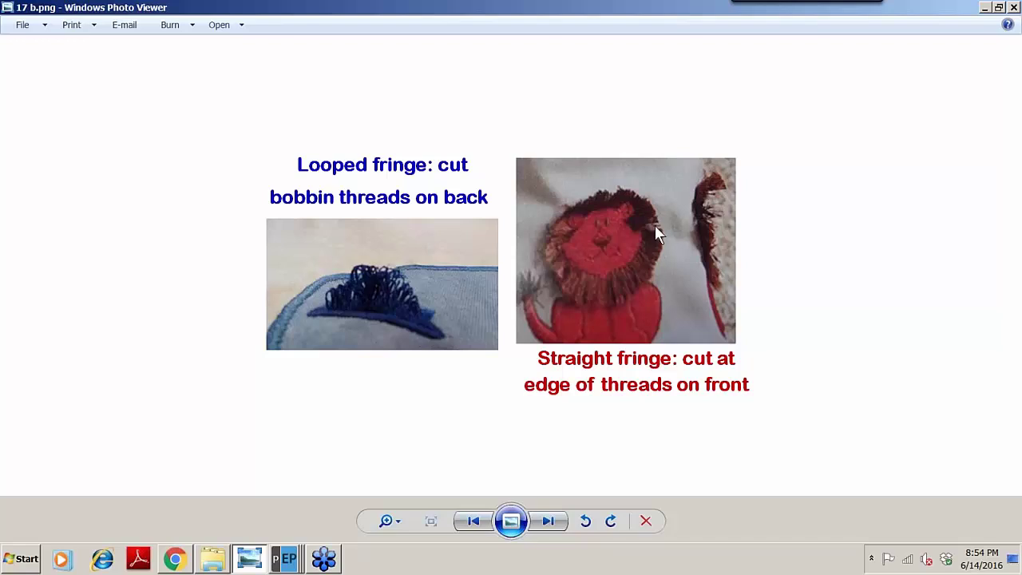
{"action": "left_click", "coordinate": [548, 524]}
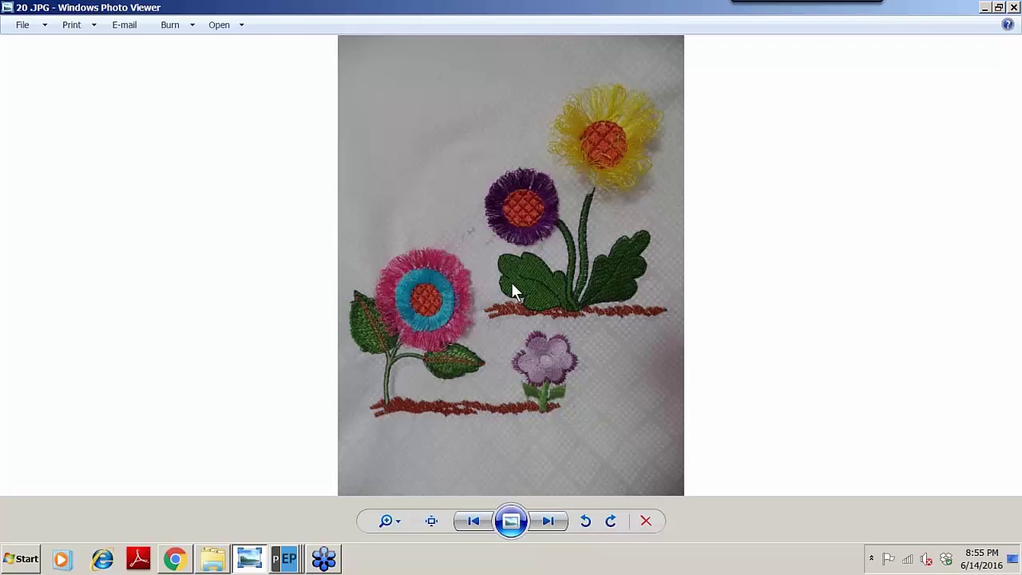
Return to Perfect Embroidery Pro and, in d fringe flower 1 section.c2s, delete the three manual stitch sections and clear all guidelines
{"action": "left_click", "coordinate": [288, 561]}
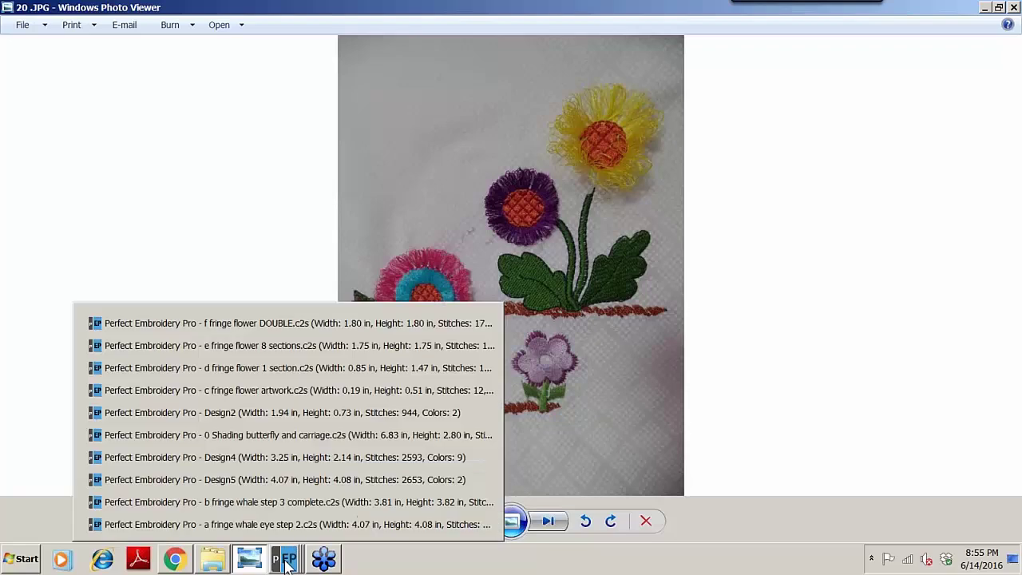
{"action": "left_click", "coordinate": [299, 525]}
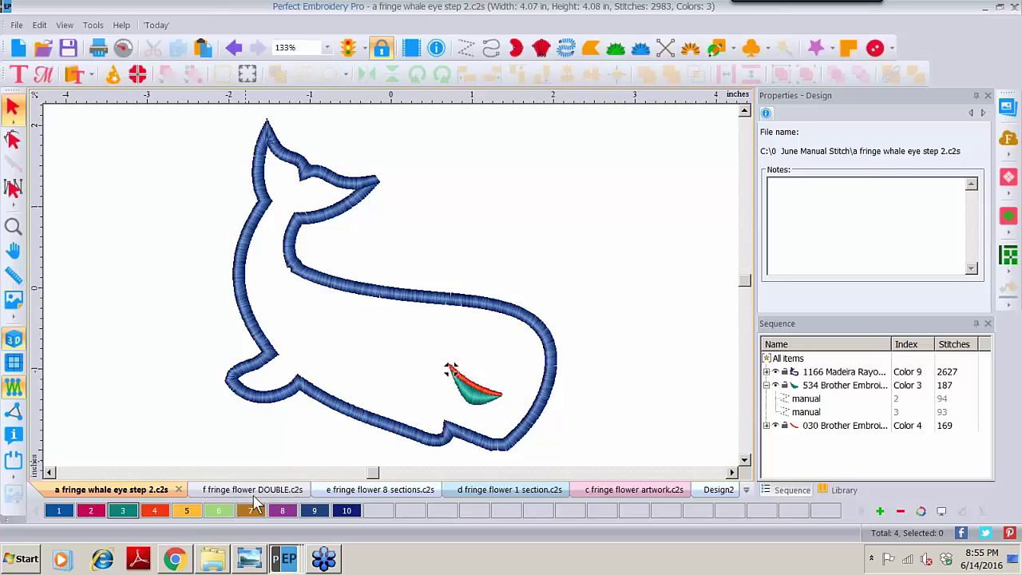
{"action": "left_click", "coordinate": [519, 489]}
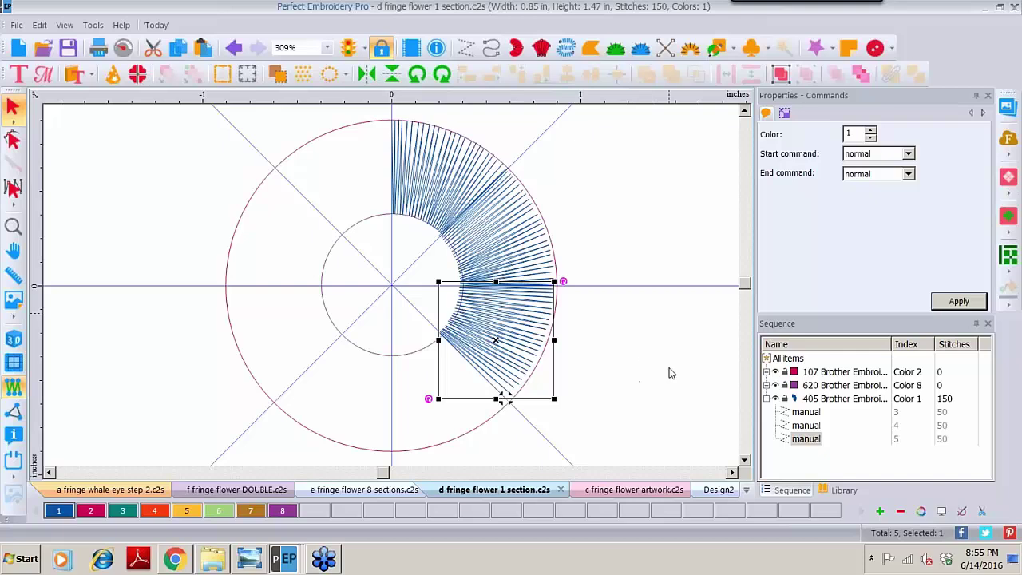
{"action": "left_click", "coordinate": [831, 398]}
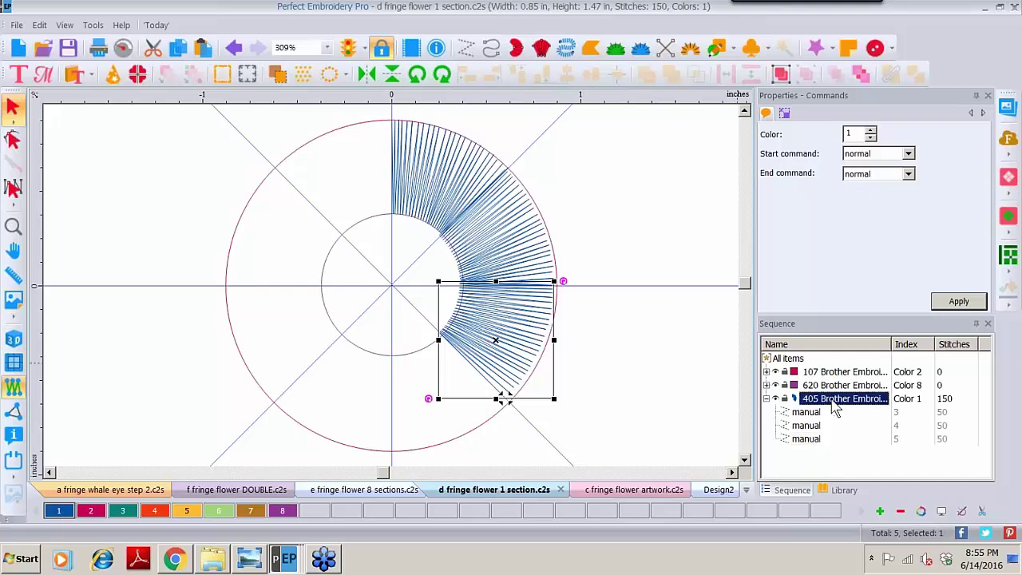
{"action": "key", "text": "Delete"}
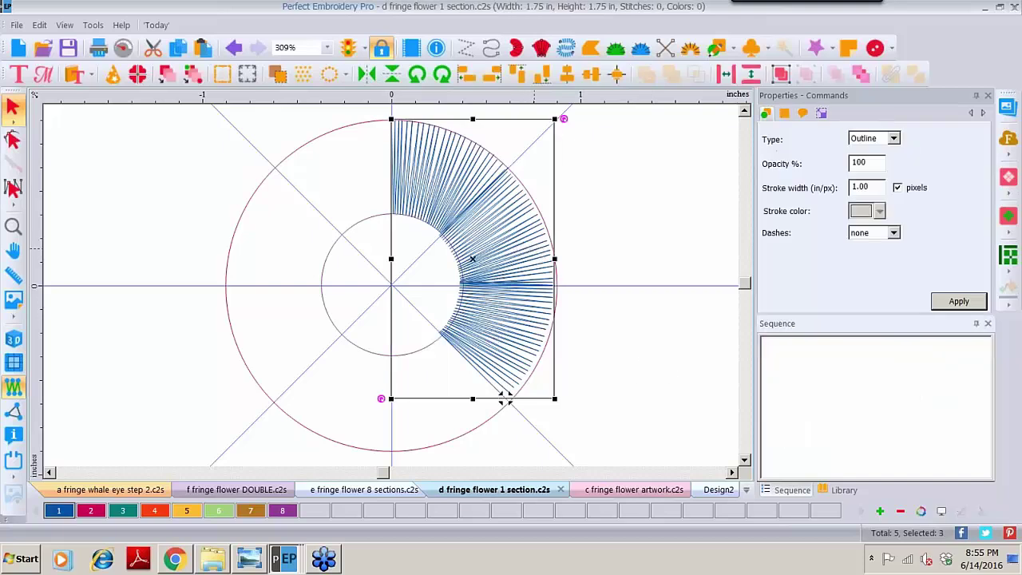
{"action": "right_click", "coordinate": [38, 239]}
{"action": "left_click", "coordinate": [99, 370]}
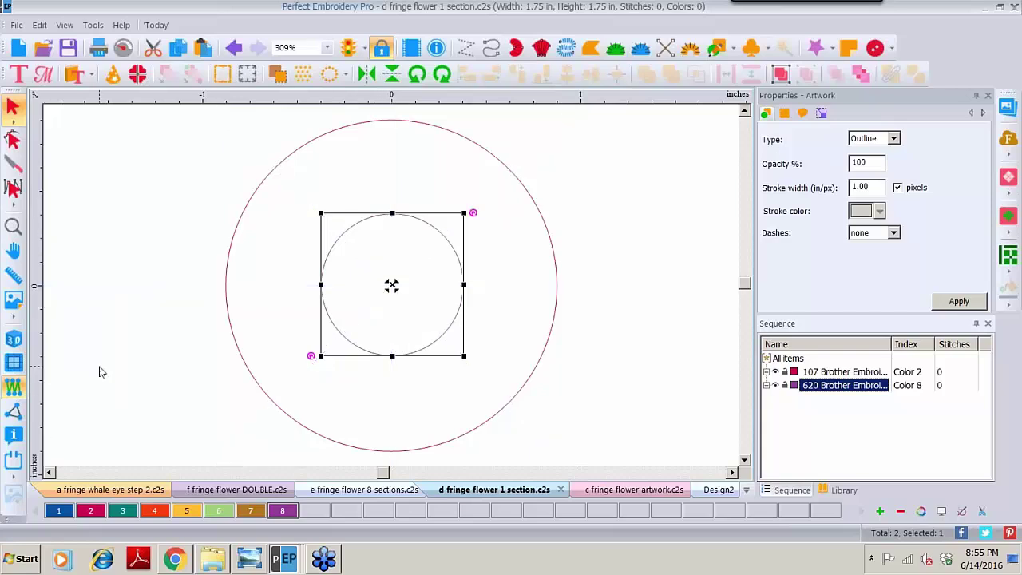
Combine the inner and outer circles into one object, convert it to Satin and show it in 3D
{"action": "left_click", "coordinate": [610, 182]}
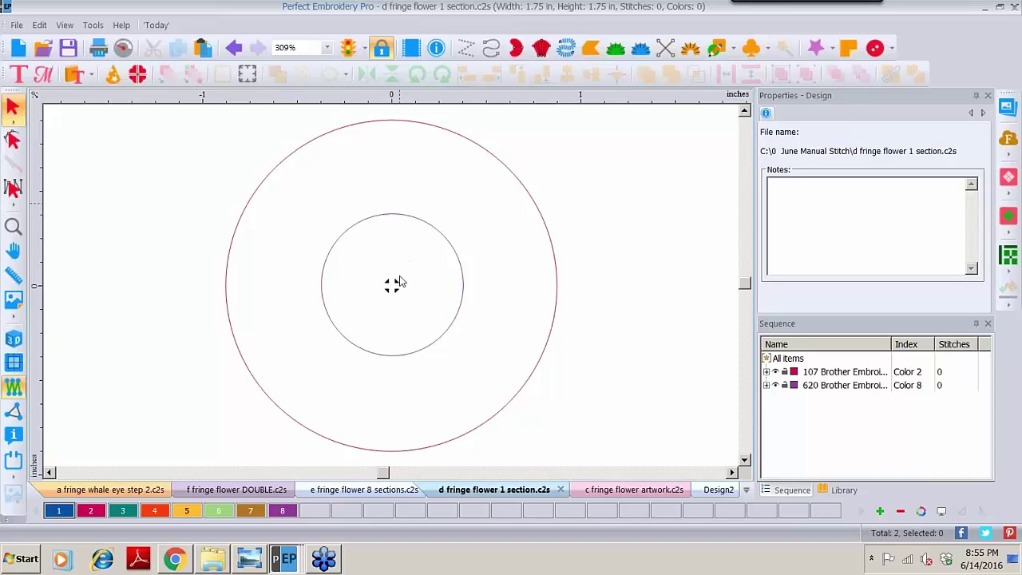
{"action": "left_click", "coordinate": [787, 360]}
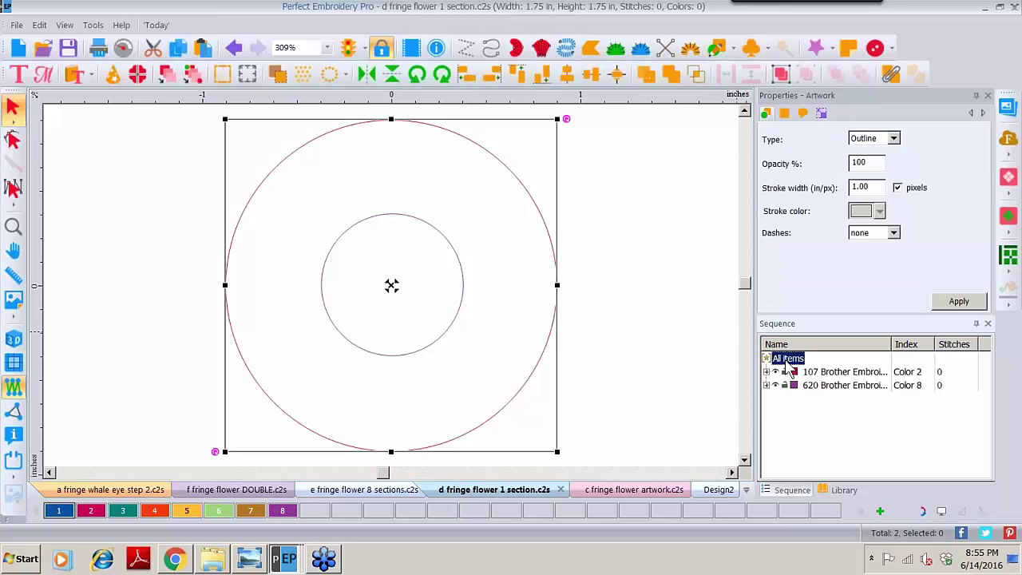
{"action": "left_click", "coordinate": [891, 75]}
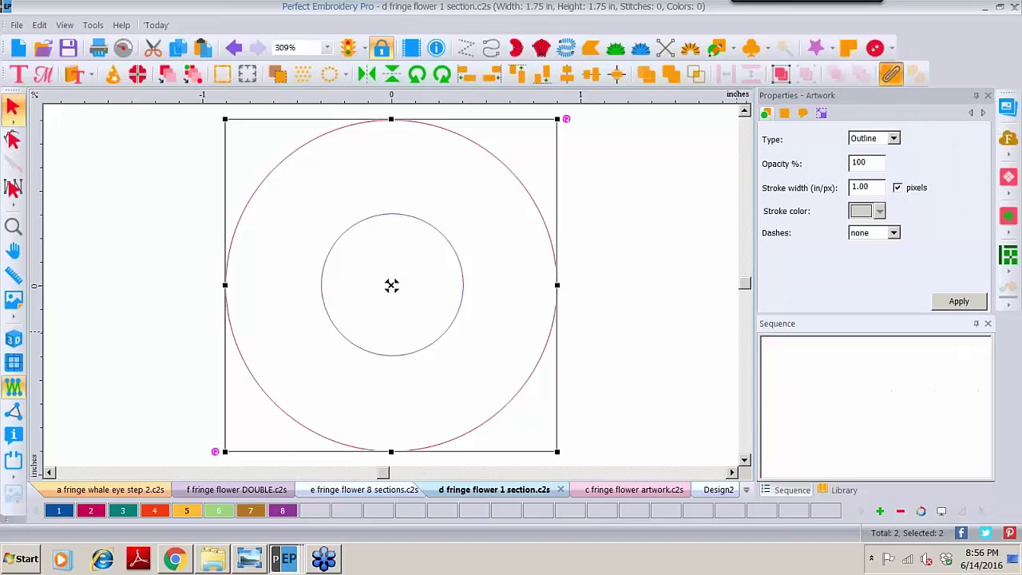
{"action": "right_click", "coordinate": [437, 200]}
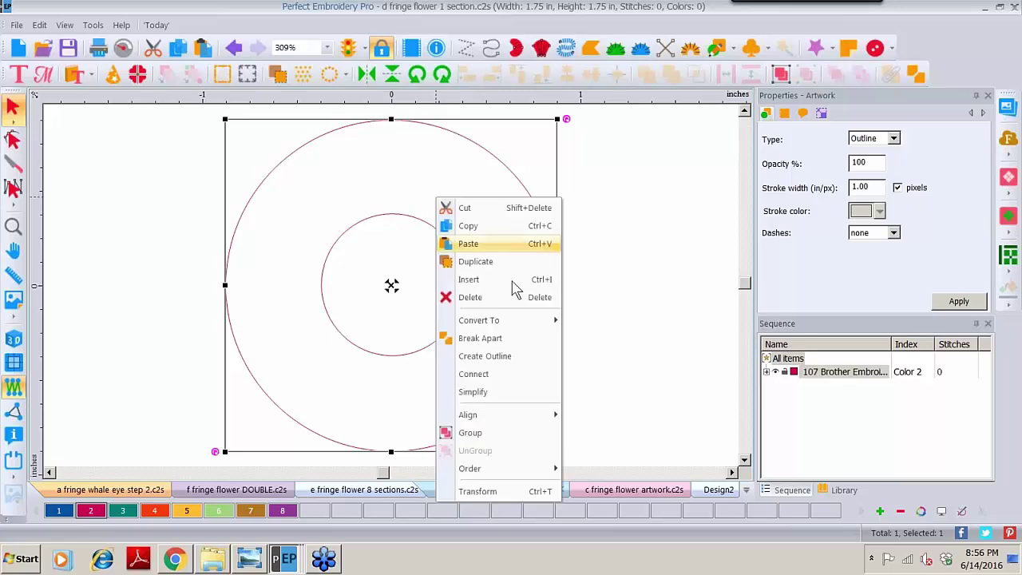
{"action": "mouse_move", "coordinate": [487, 322]}
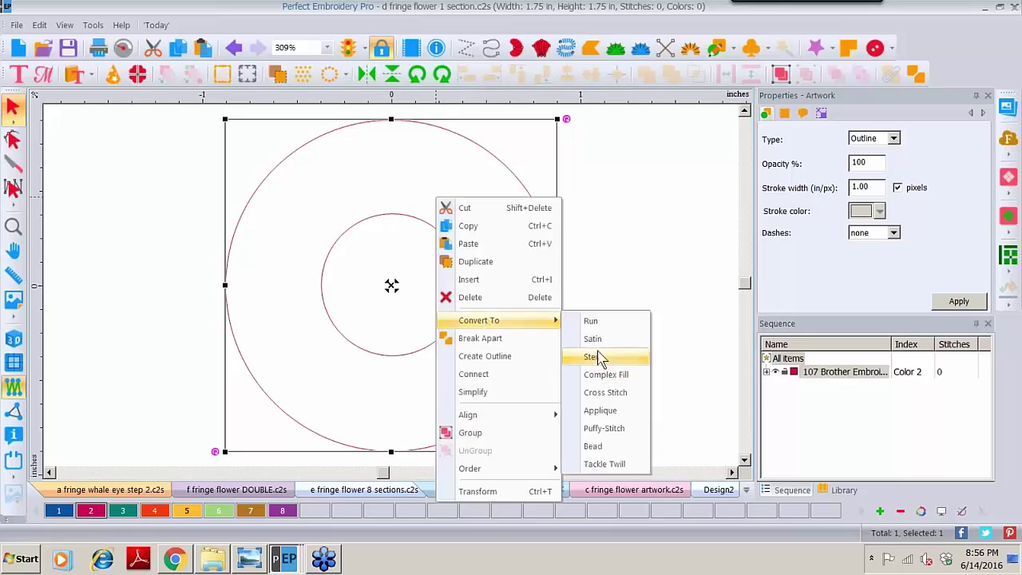
{"action": "left_click", "coordinate": [598, 339]}
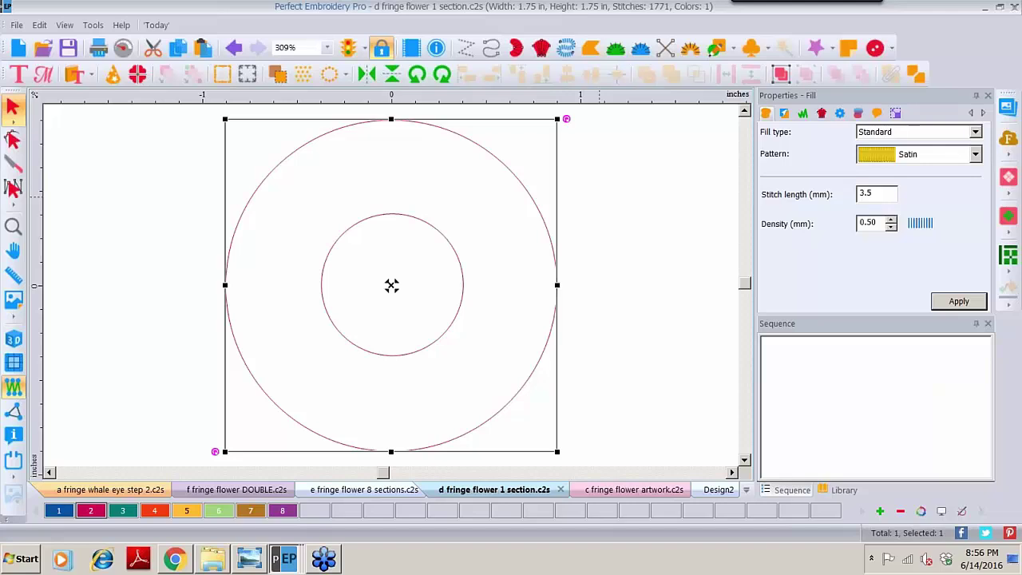
{"action": "left_click", "coordinate": [13, 341]}
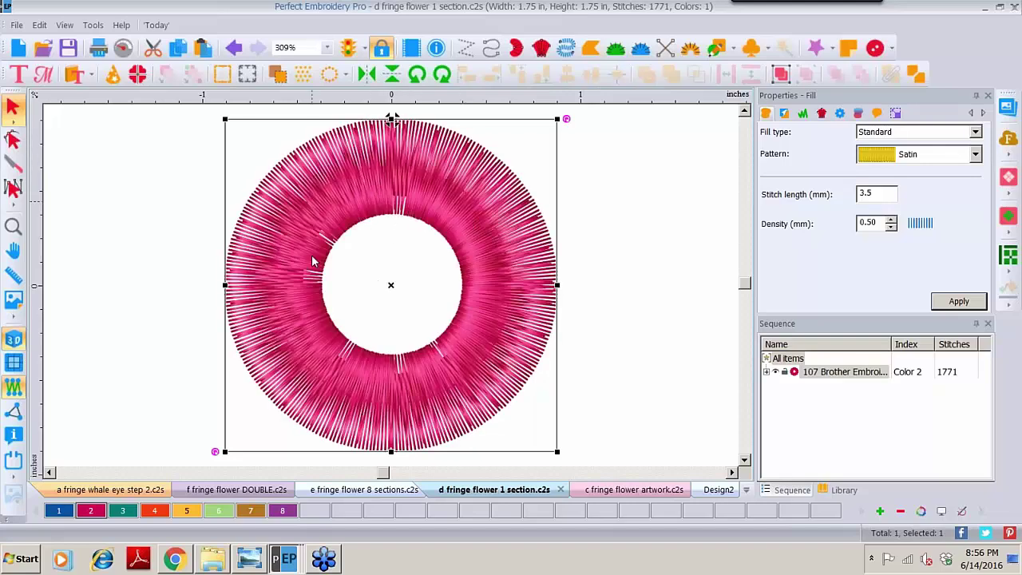
Show the stitch points of the satin ring and turn off its Parallel underlay
{"action": "left_click", "coordinate": [14, 412]}
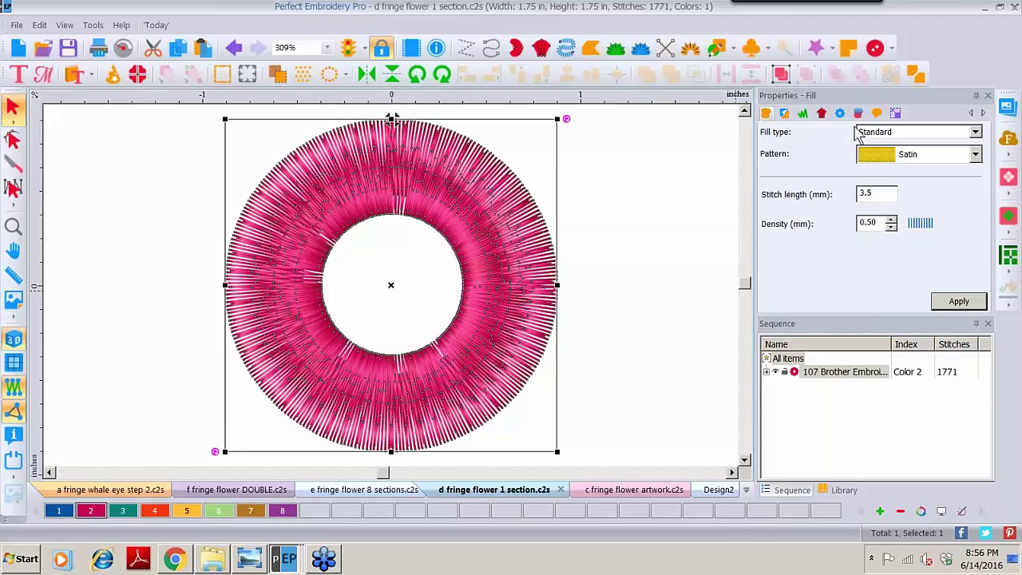
{"action": "left_click", "coordinate": [785, 114]}
{"action": "left_click", "coordinate": [765, 145]}
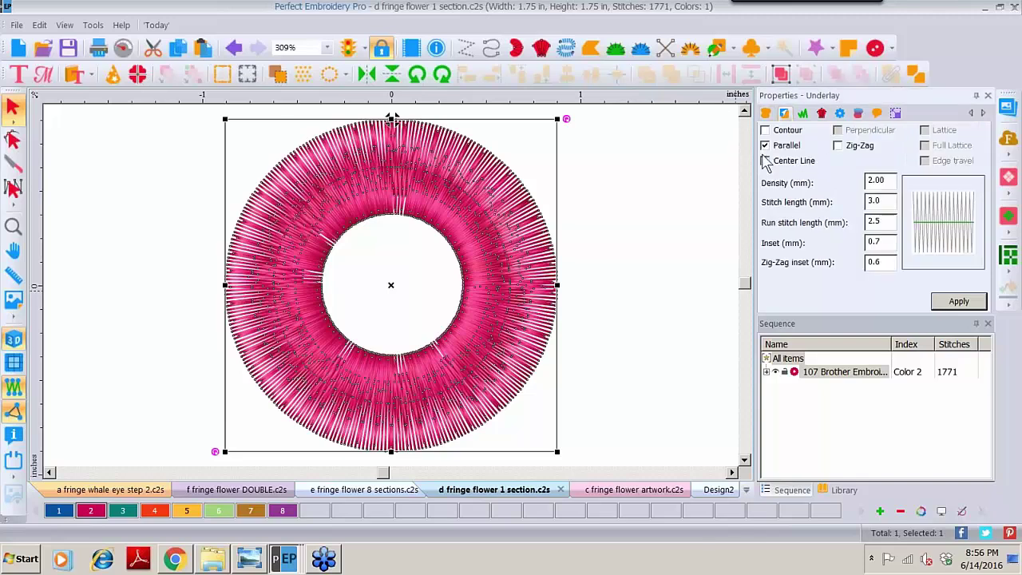
{"action": "left_click", "coordinate": [765, 161]}
{"action": "left_click", "coordinate": [765, 160]}
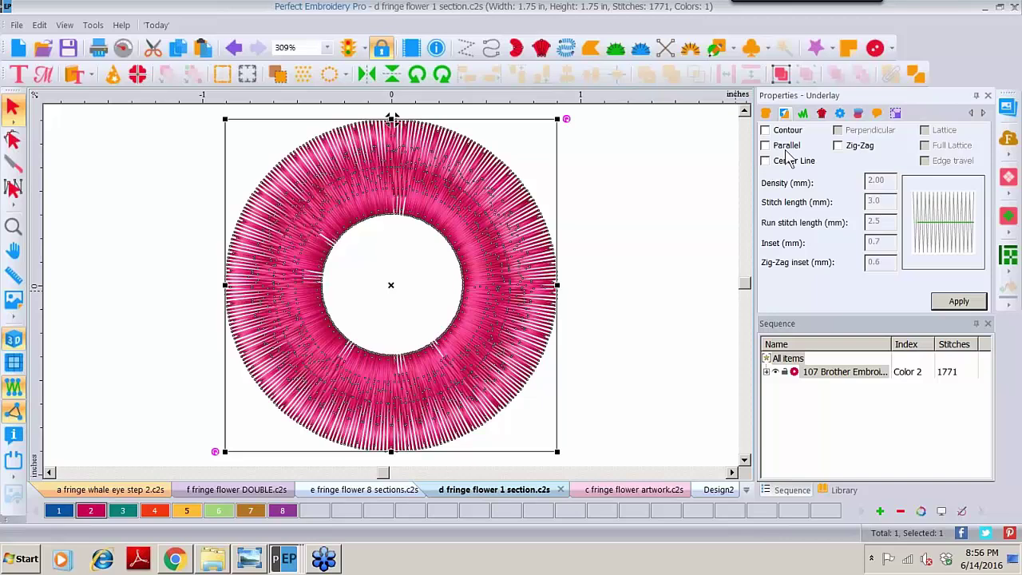
{"action": "left_click", "coordinate": [956, 302]}
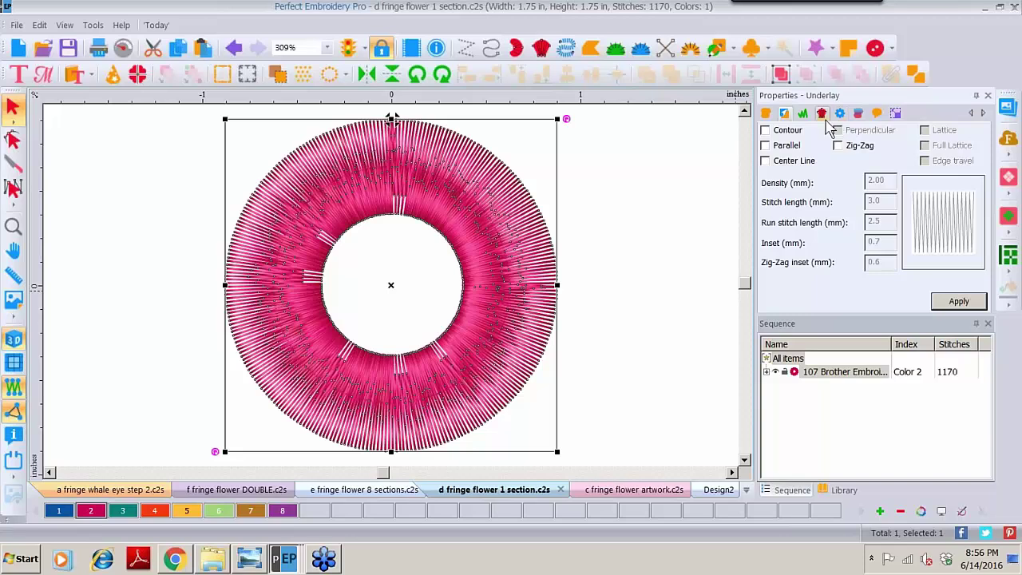
Review the ring's command, general, column and blend properties, and disable Short stitches
{"action": "left_click", "coordinate": [877, 117]}
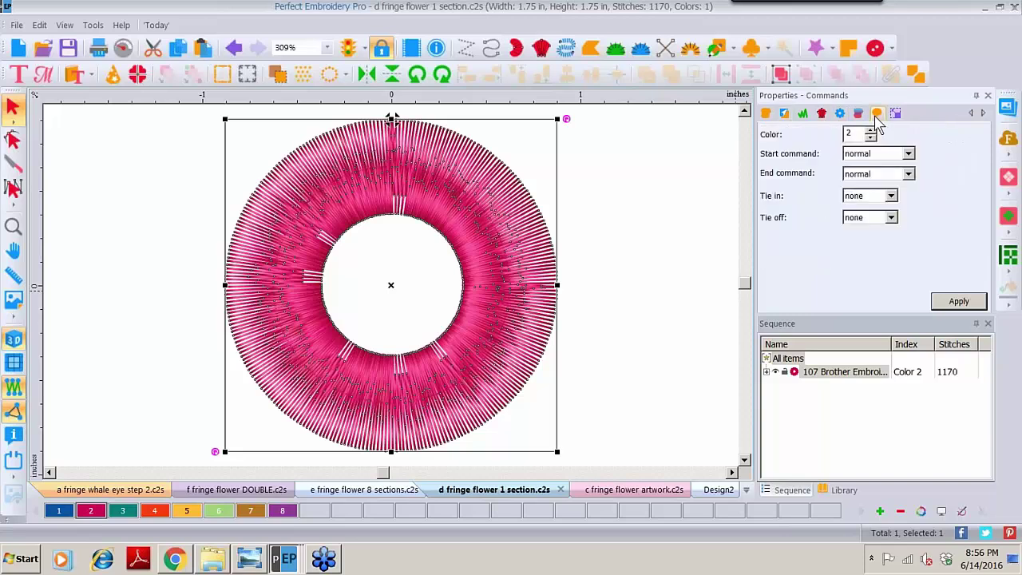
{"action": "left_click", "coordinate": [840, 114]}
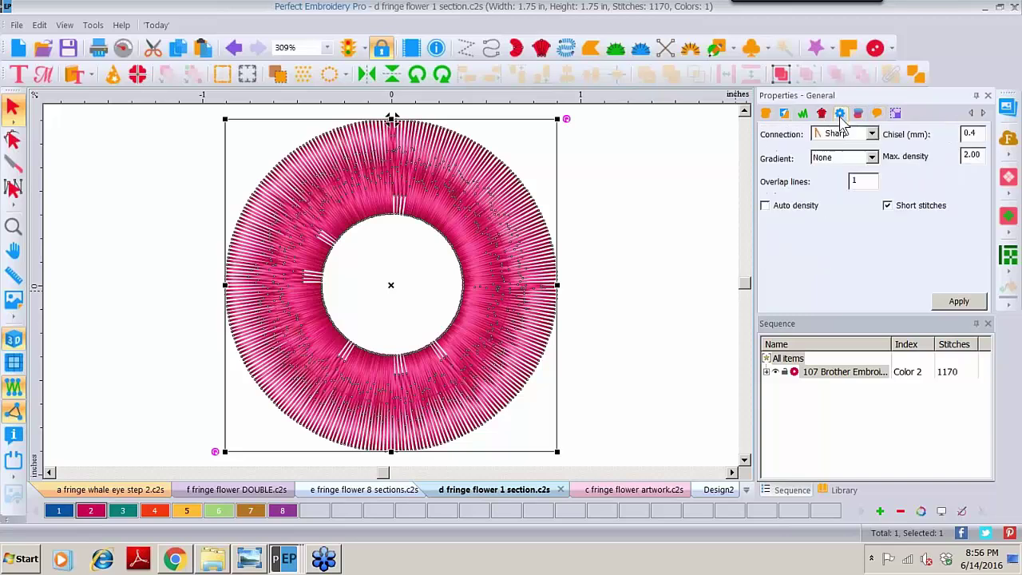
{"action": "left_click", "coordinate": [822, 115]}
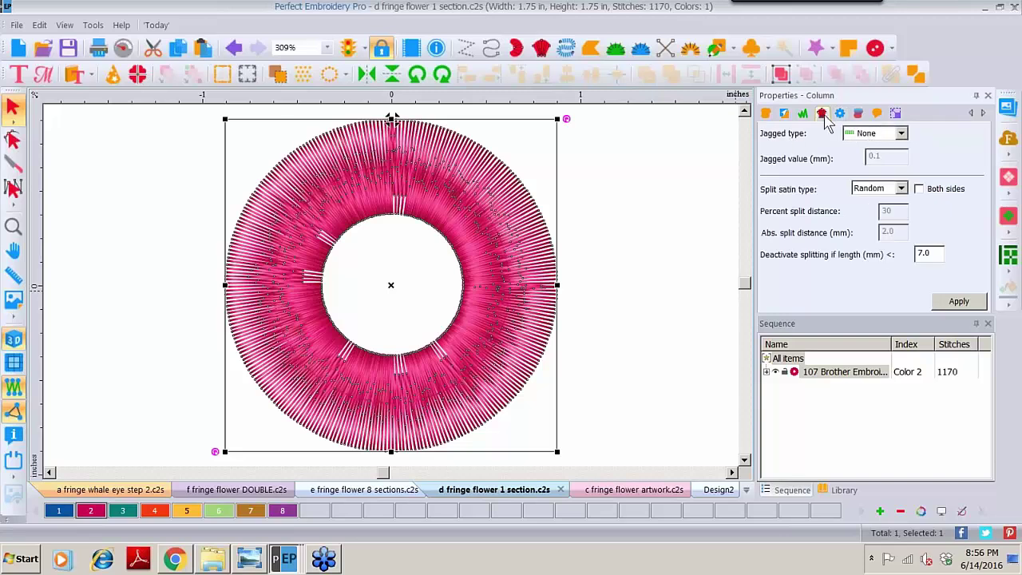
{"action": "left_click", "coordinate": [881, 116]}
{"action": "left_click", "coordinate": [858, 116]}
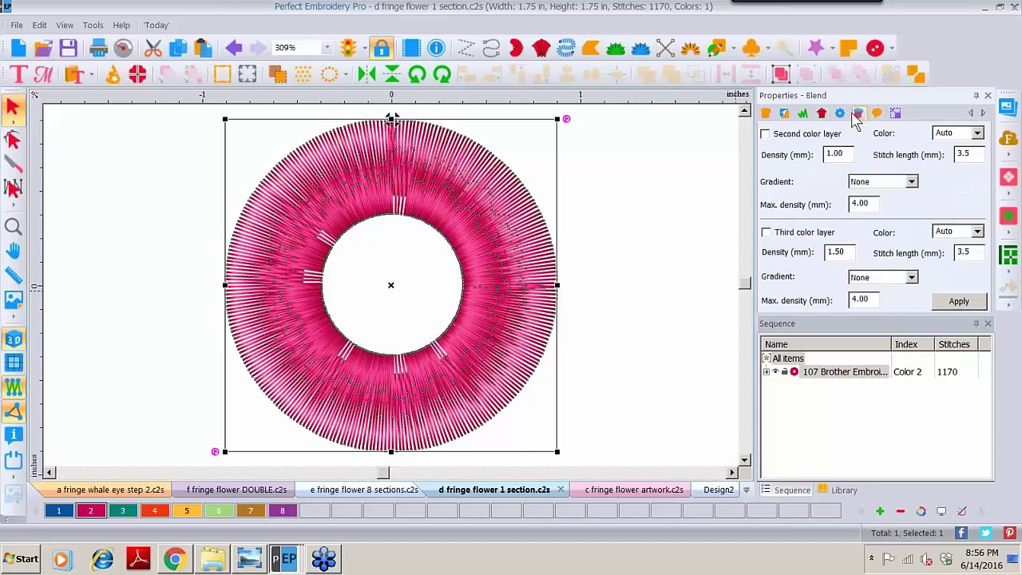
{"action": "left_click", "coordinate": [840, 114]}
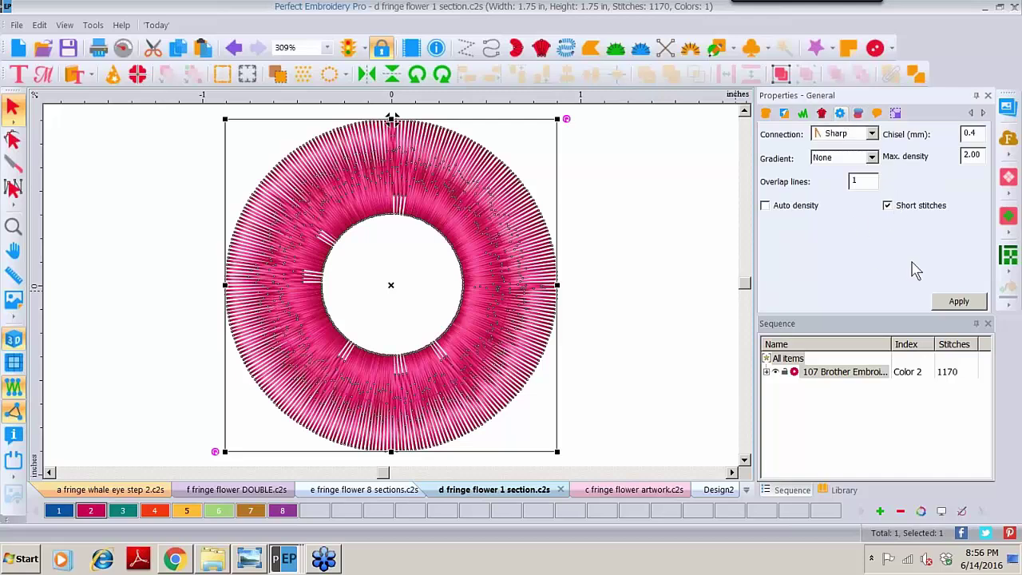
{"action": "left_click", "coordinate": [909, 221]}
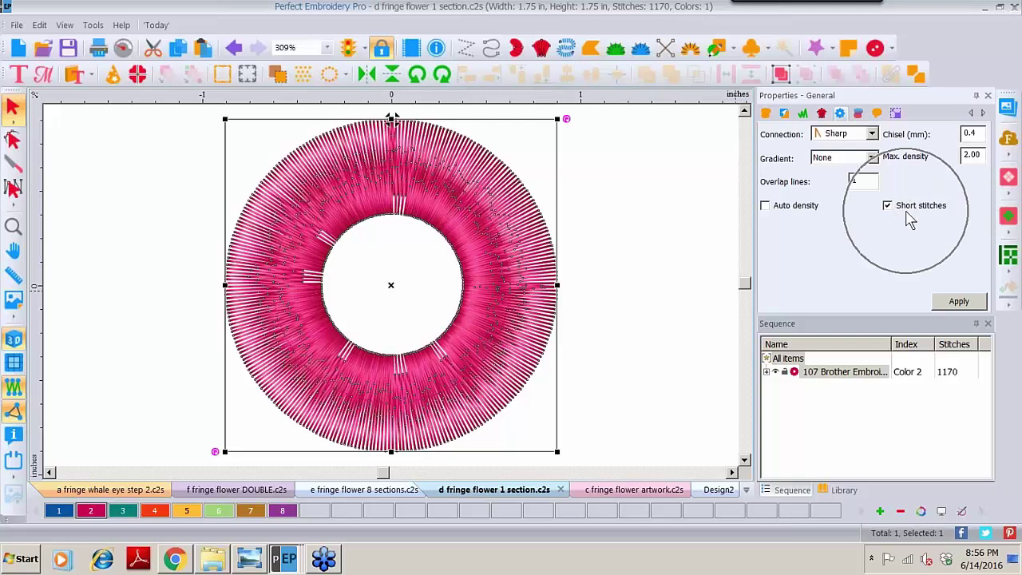
{"action": "left_click", "coordinate": [889, 208]}
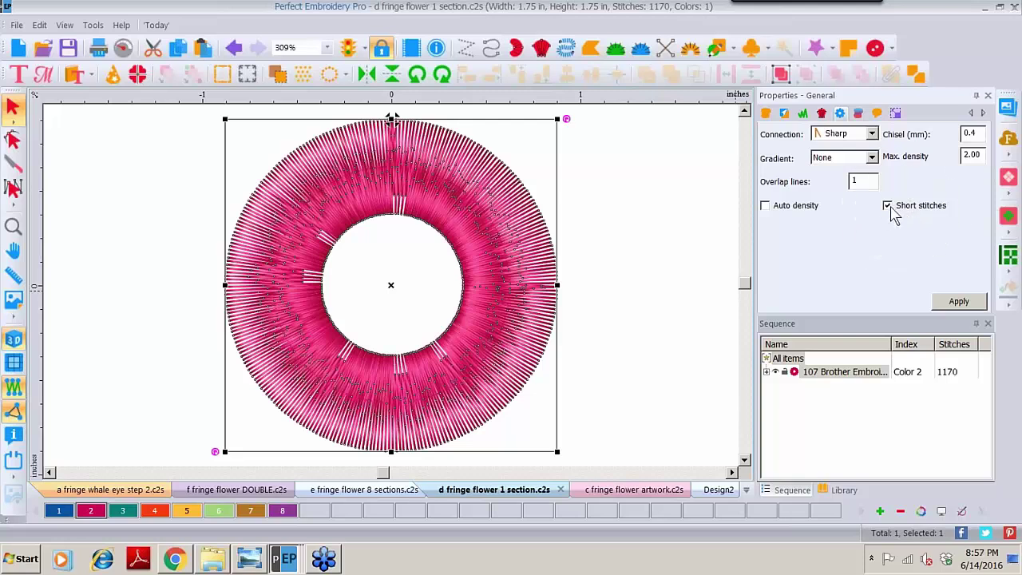
{"action": "left_click", "coordinate": [950, 302]}
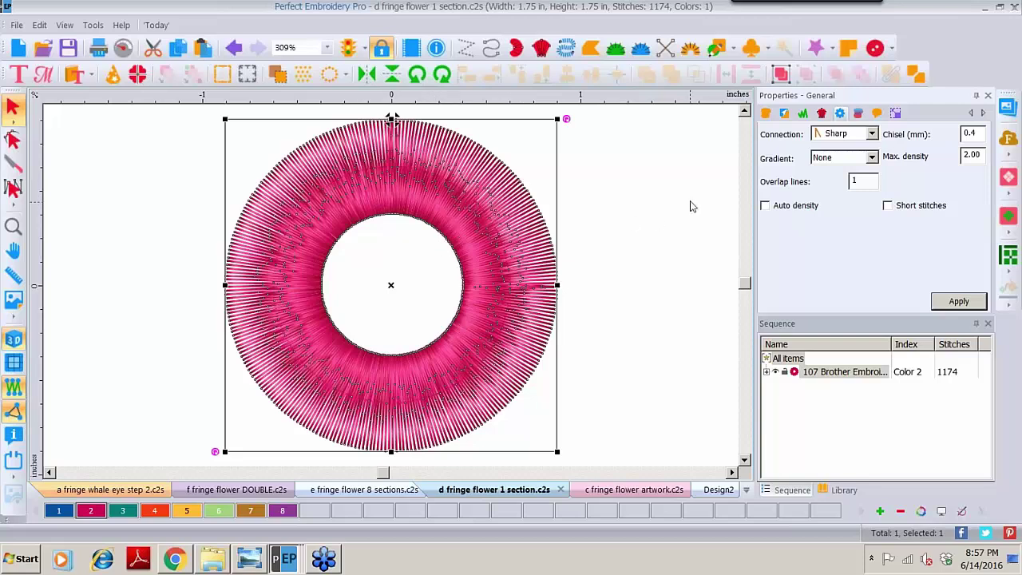
Set the ring's split satin type to None
{"action": "left_click", "coordinate": [822, 112]}
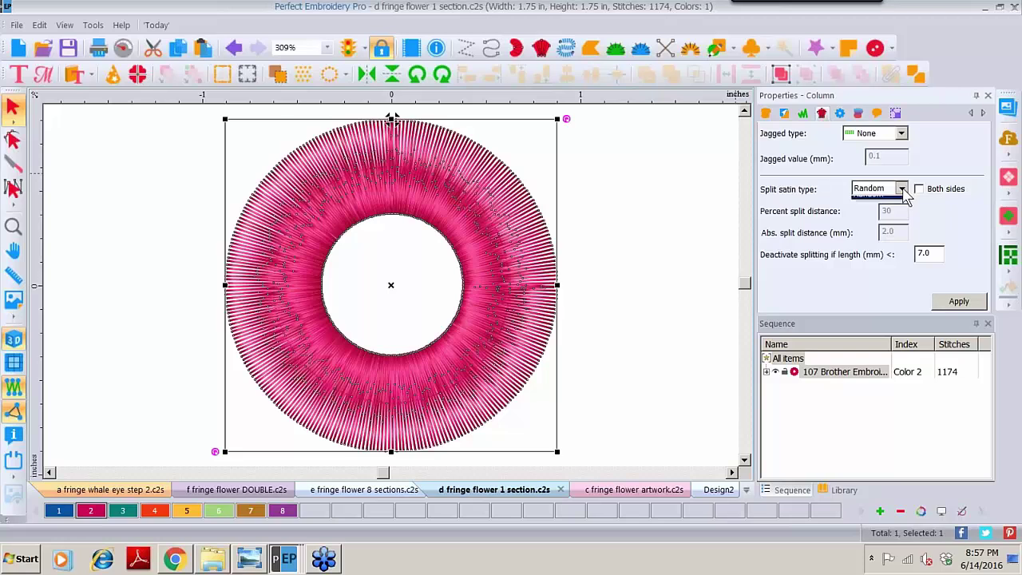
{"action": "left_click", "coordinate": [901, 189]}
{"action": "left_click", "coordinate": [874, 202]}
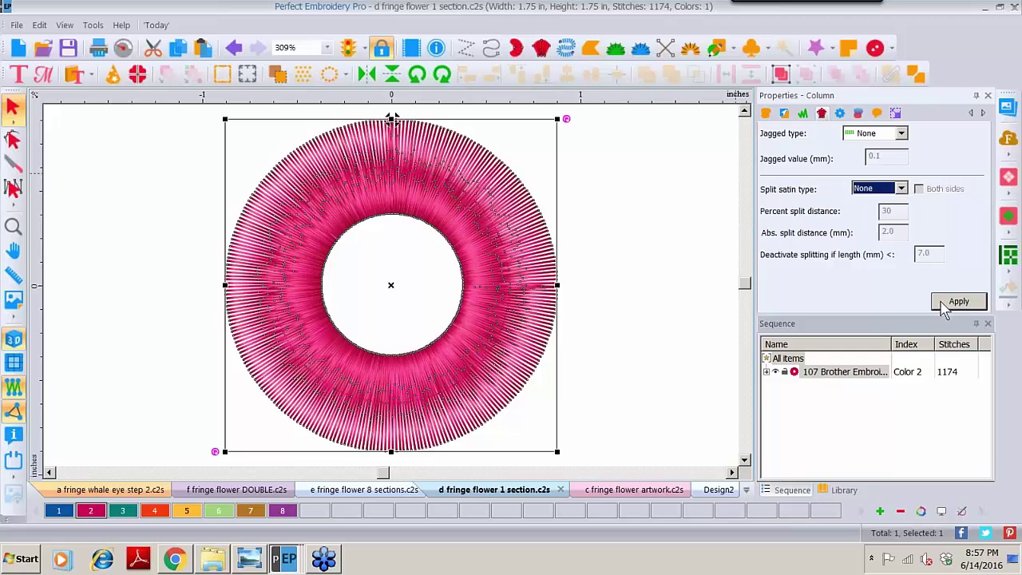
{"action": "left_click", "coordinate": [946, 300]}
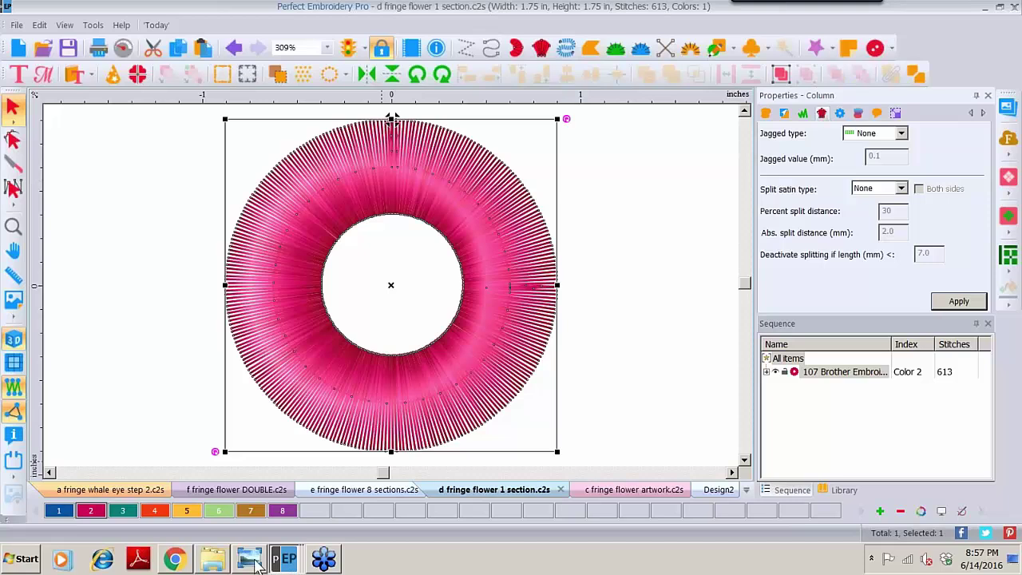
Try a jagged inner edge on the ring with type First and a value of 2 mm, and undo it
{"action": "mouse_move", "coordinate": [254, 564]}
{"action": "left_click", "coordinate": [785, 148]}
{"action": "left_click", "coordinate": [902, 134]}
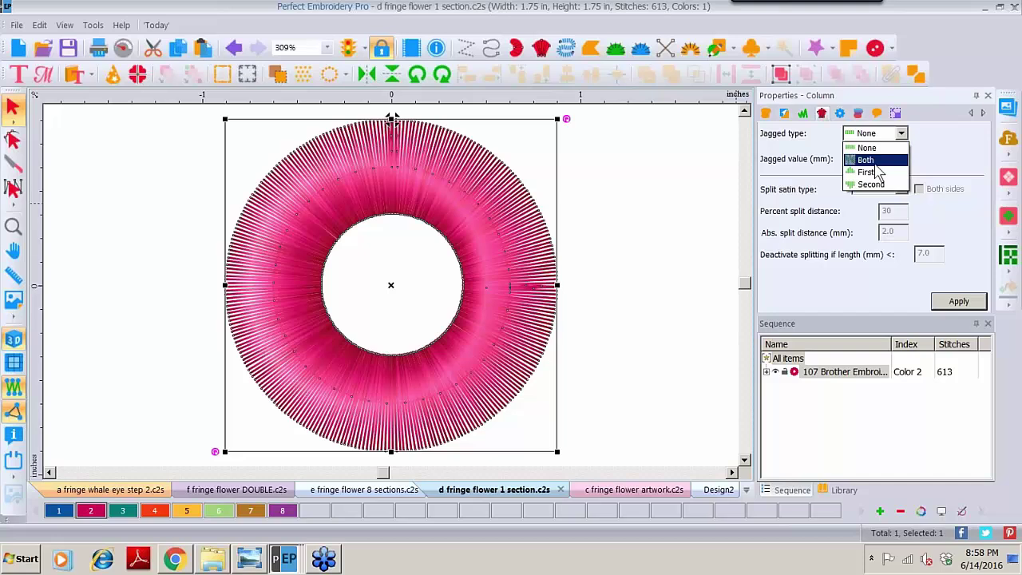
{"action": "left_click", "coordinate": [865, 173]}
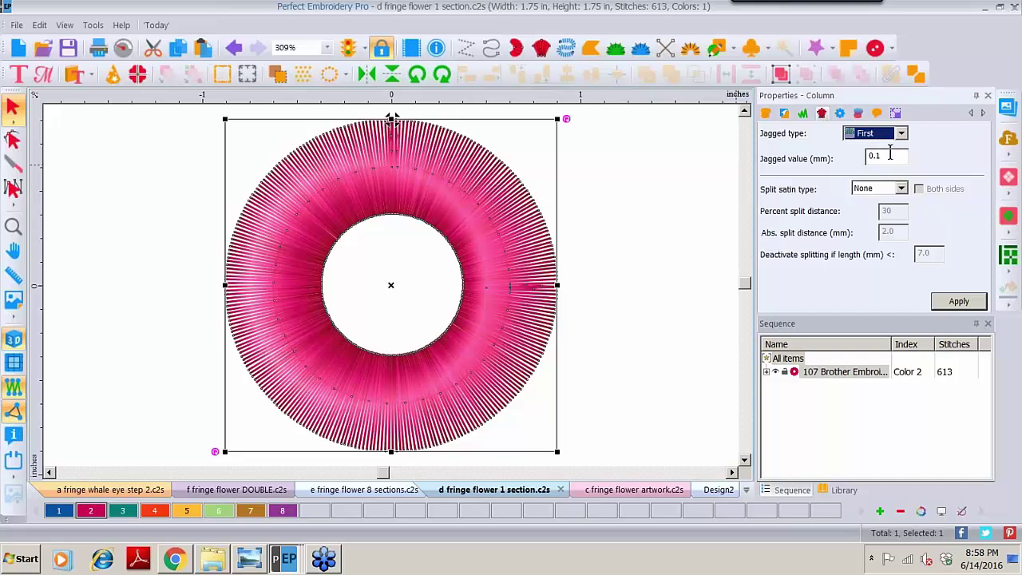
{"action": "left_click", "coordinate": [890, 155]}
{"action": "left_click_drag", "start_coordinate": [890, 155], "coordinate": [835, 168]}
{"action": "type", "text": "2"}
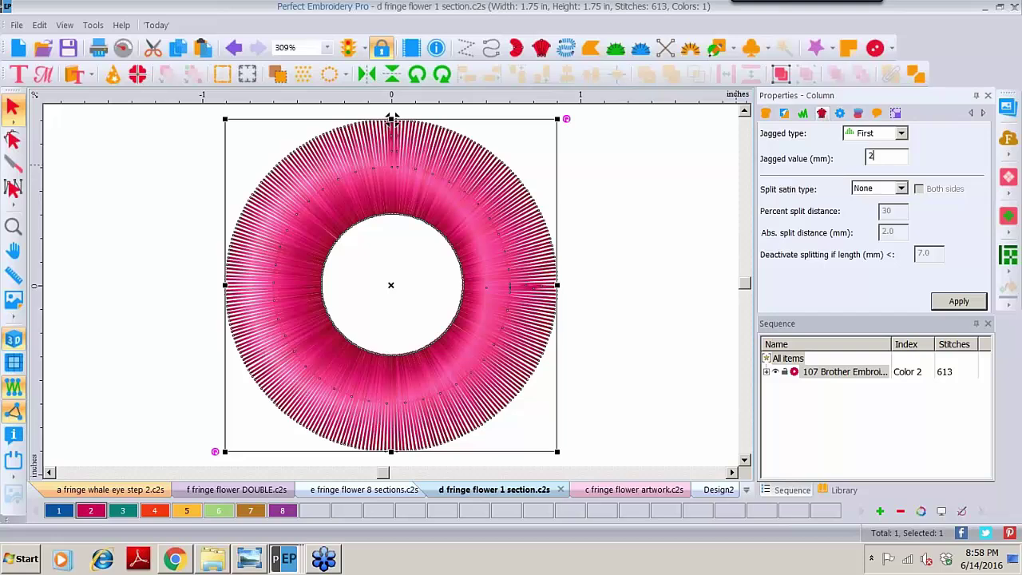
{"action": "left_click", "coordinate": [951, 304]}
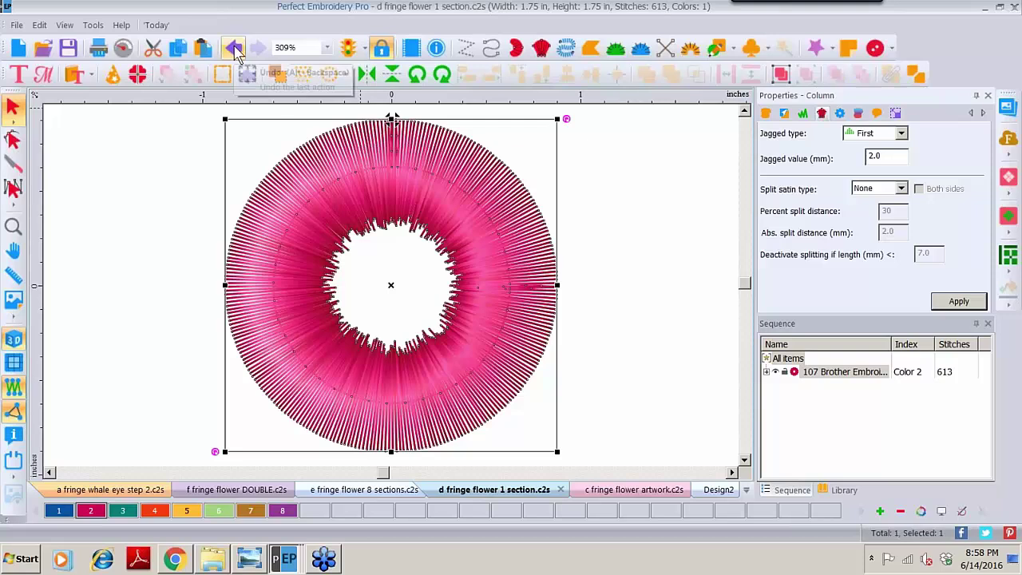
{"action": "left_click", "coordinate": [566, 48]}
{"action": "key", "text": "ctrl+z"}
Give the ring a jagged outer edge with type Second and a value of 3 mm
{"action": "left_click", "coordinate": [822, 113]}
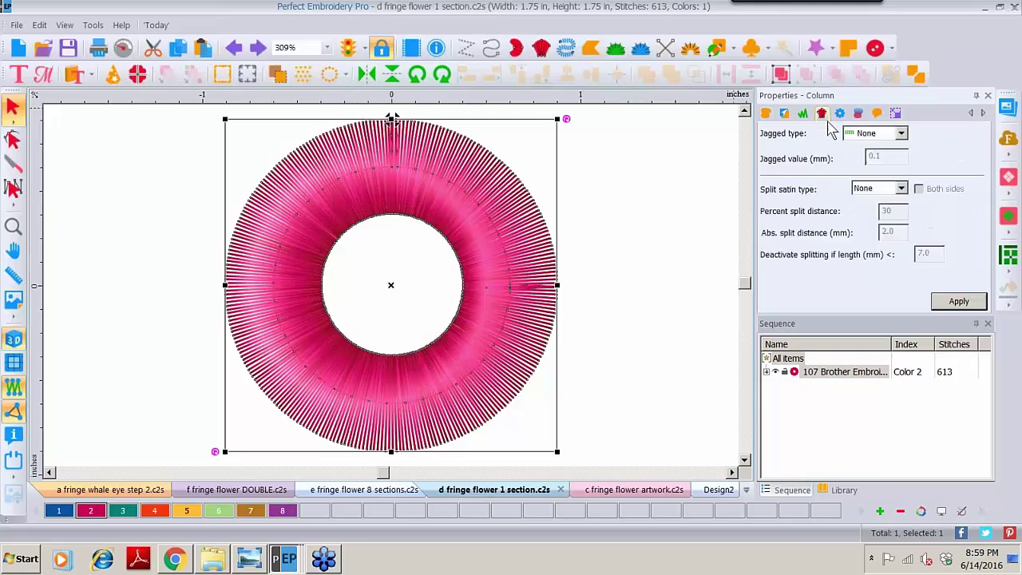
{"action": "left_click", "coordinate": [901, 133]}
{"action": "left_click", "coordinate": [882, 186]}
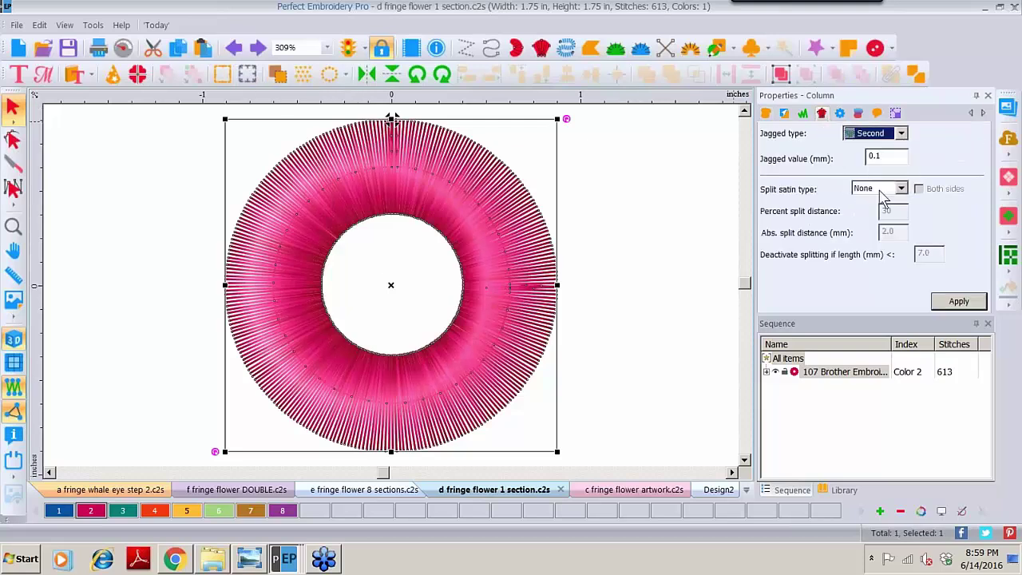
{"action": "double_click", "coordinate": [885, 156]}
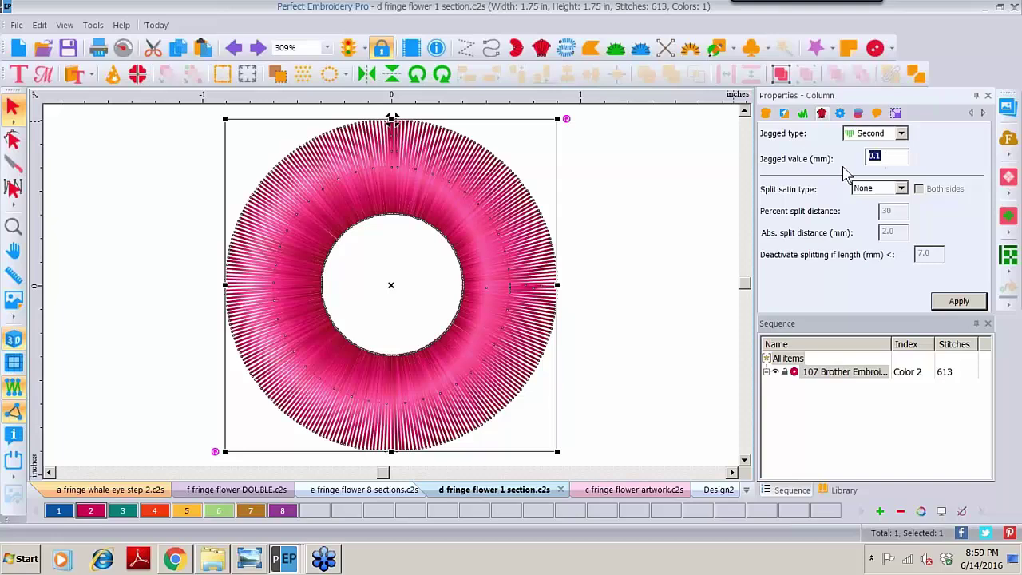
{"action": "type", "text": "3"}
{"action": "left_click", "coordinate": [959, 302]}
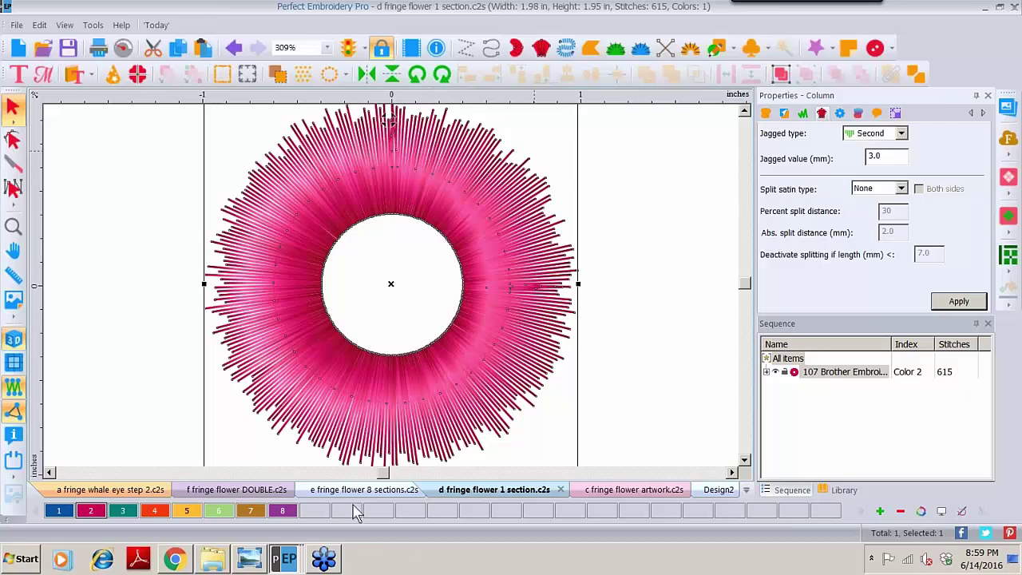
Look at Design2 and switch to the open design Design4
{"action": "left_click", "coordinate": [716, 490]}
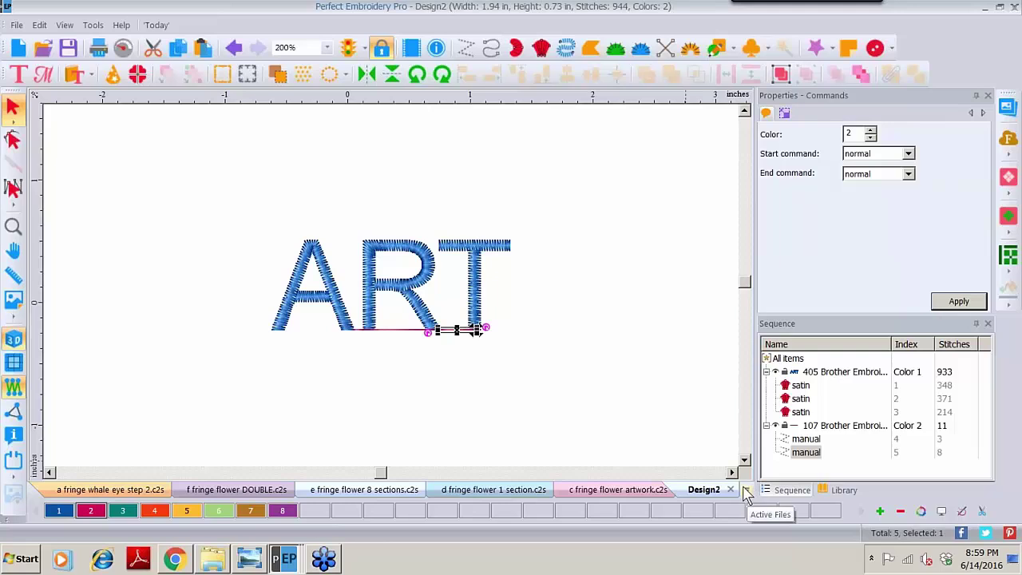
{"action": "left_click", "coordinate": [749, 491]}
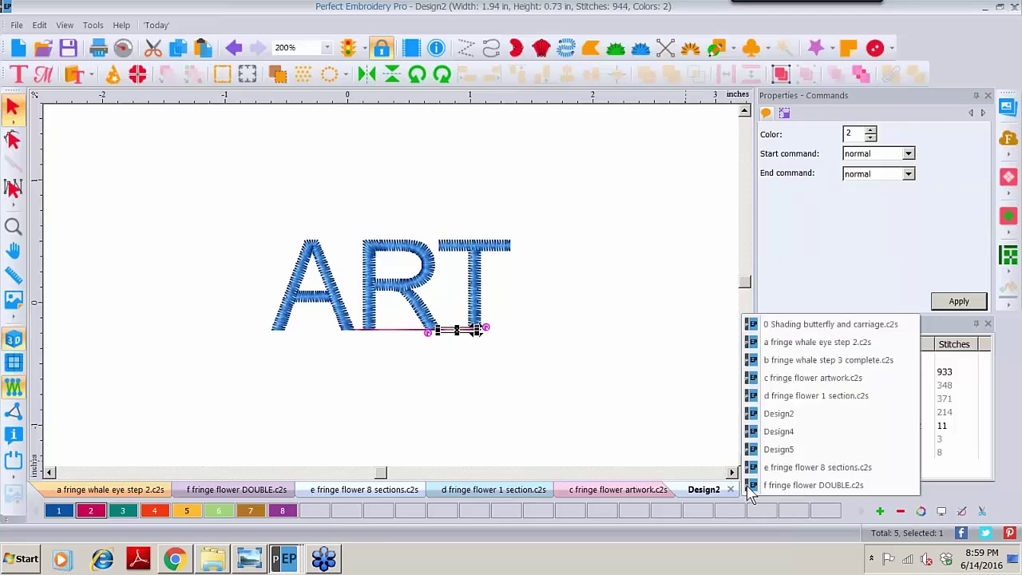
{"action": "left_click", "coordinate": [803, 419]}
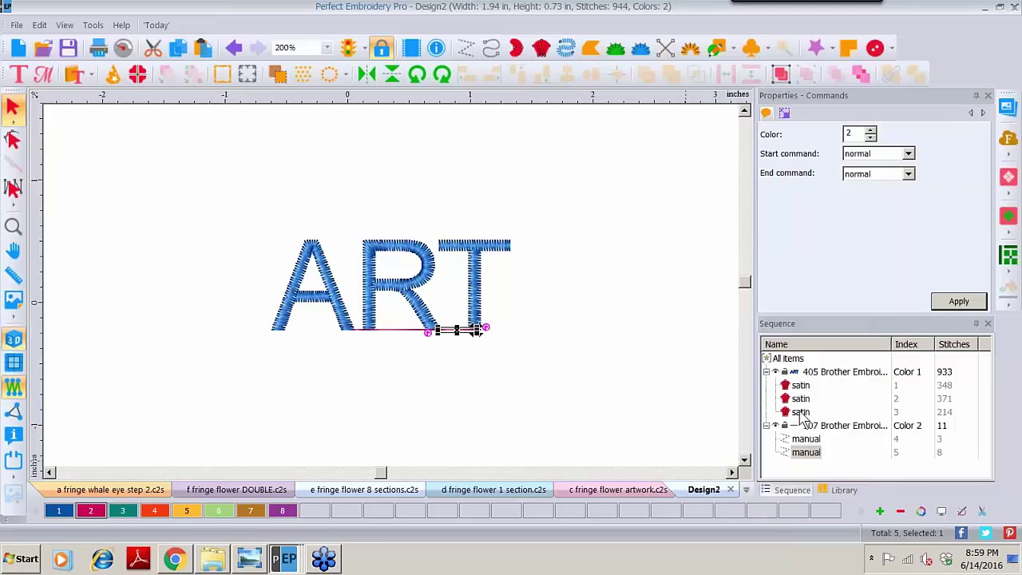
{"action": "left_click", "coordinate": [745, 492]}
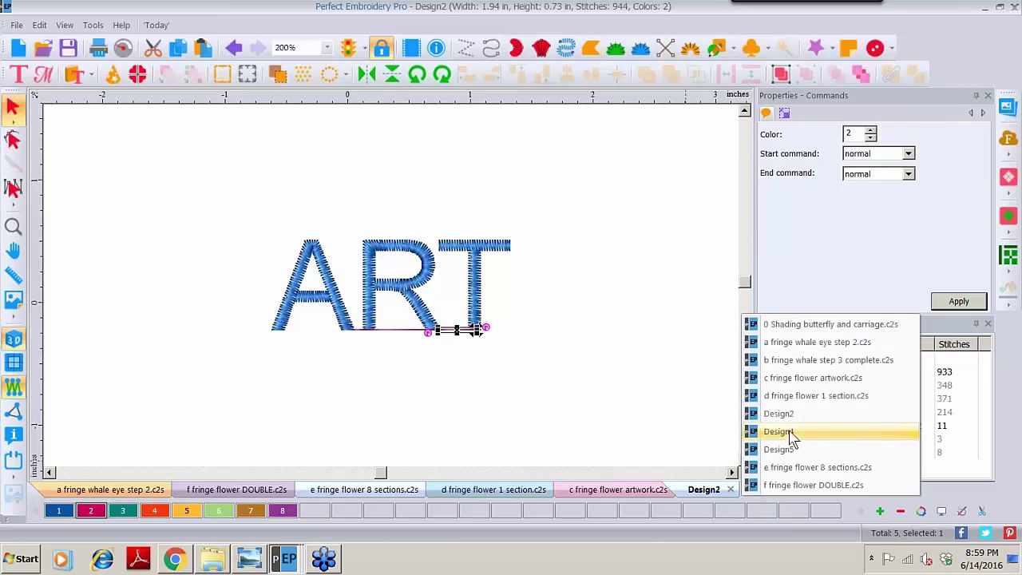
{"action": "left_click", "coordinate": [789, 432]}
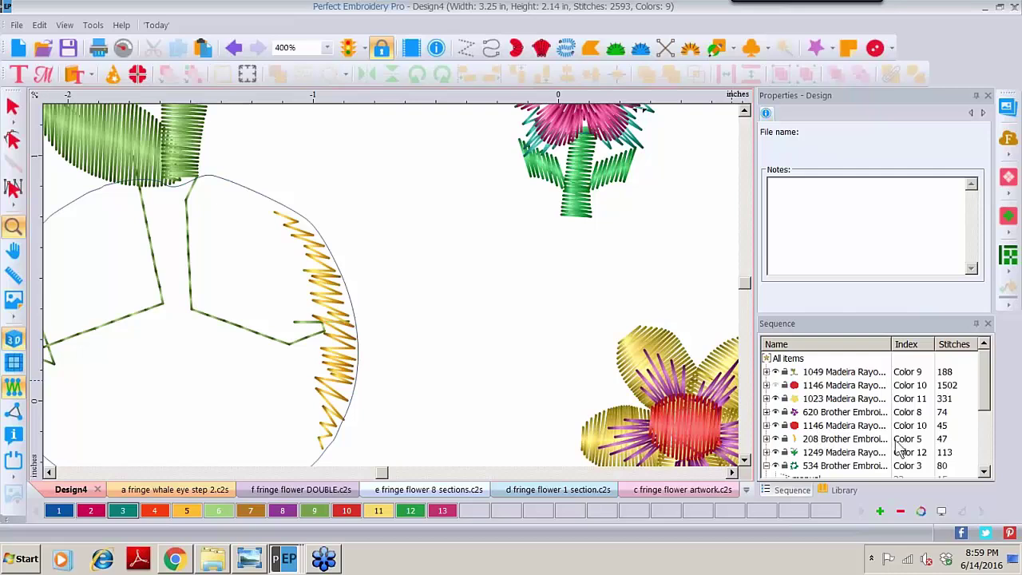
Try a jagged edge of type Second with a value of 2 mm on the pink flower and its green stem and leaves, and undo it
{"action": "left_click_drag", "start_coordinate": [985, 372], "coordinate": [992, 400]}
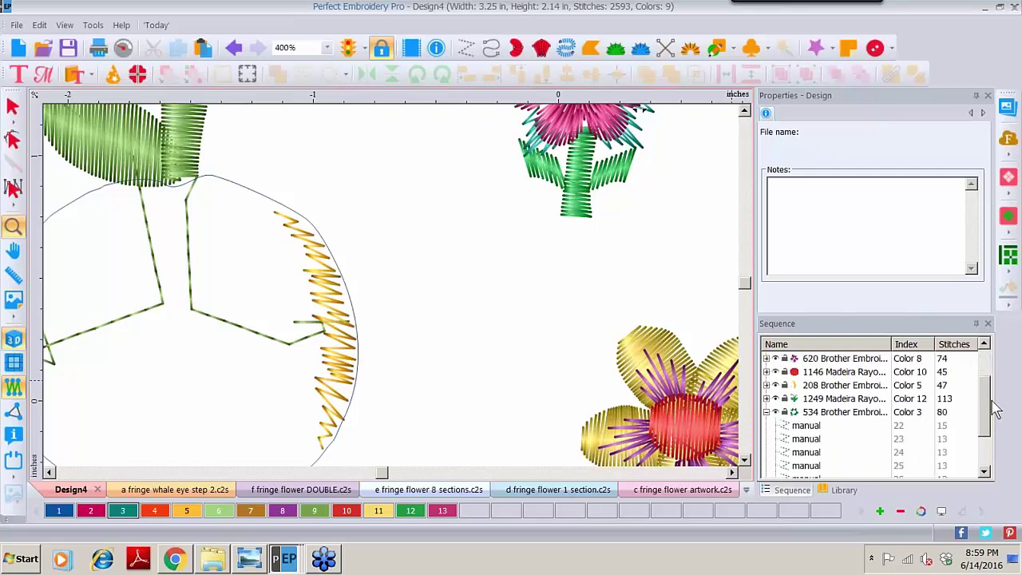
{"action": "left_click", "coordinate": [767, 413]}
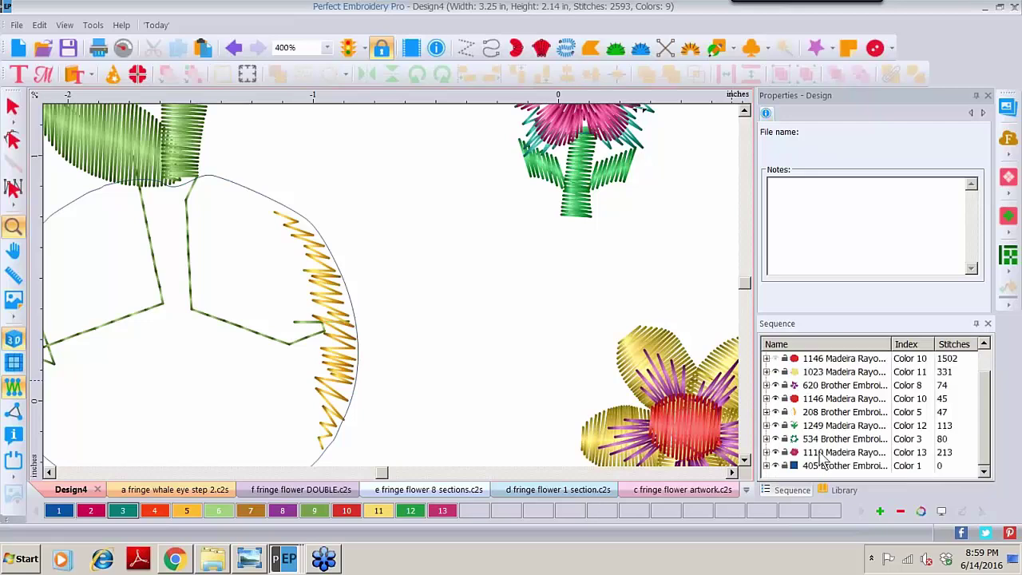
{"action": "left_click", "coordinate": [744, 110]}
{"action": "left_click", "coordinate": [745, 109]}
{"action": "left_click", "coordinate": [745, 110]}
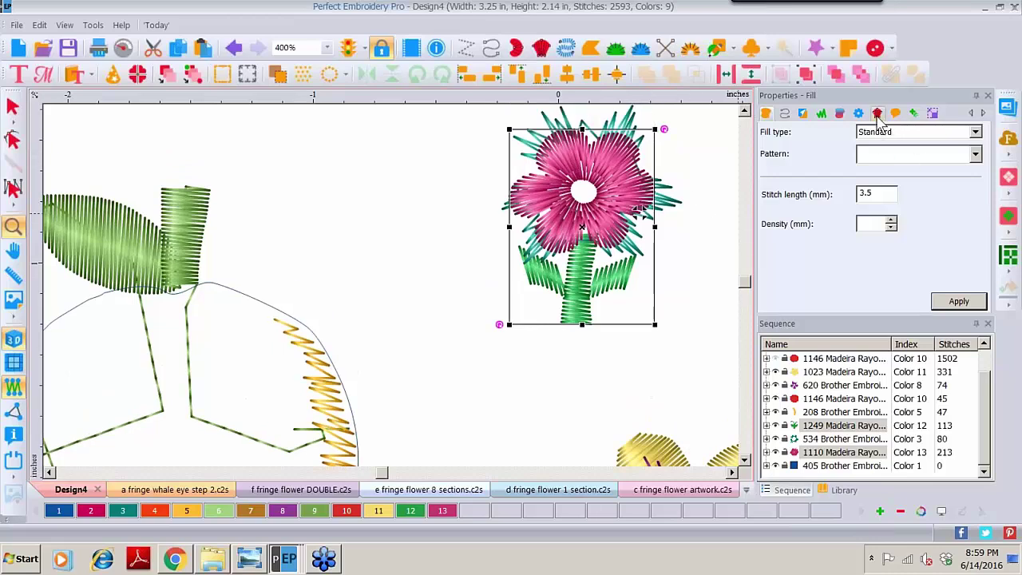
{"action": "left_click", "coordinate": [877, 115]}
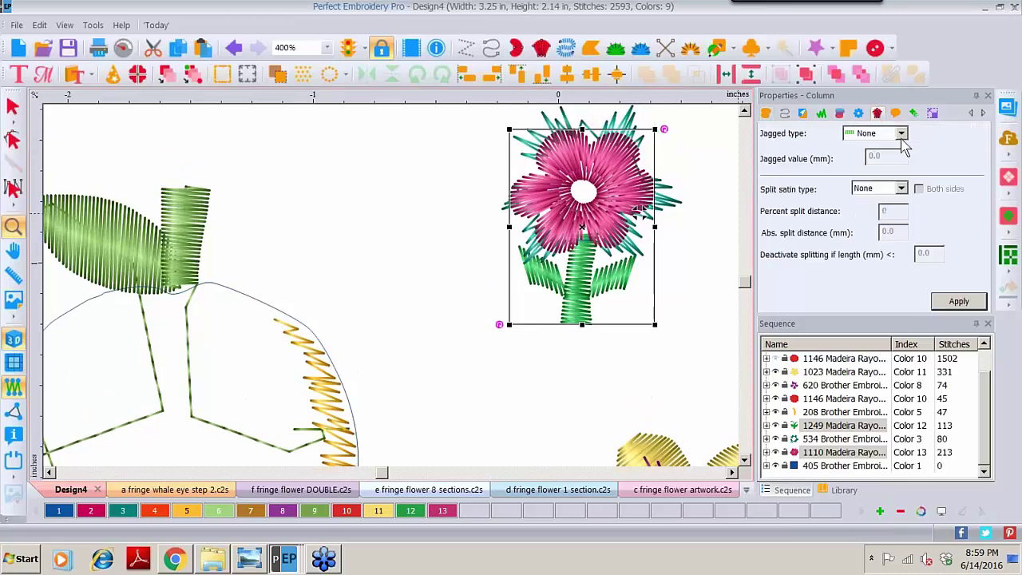
{"action": "left_click", "coordinate": [899, 134]}
{"action": "left_click", "coordinate": [871, 184]}
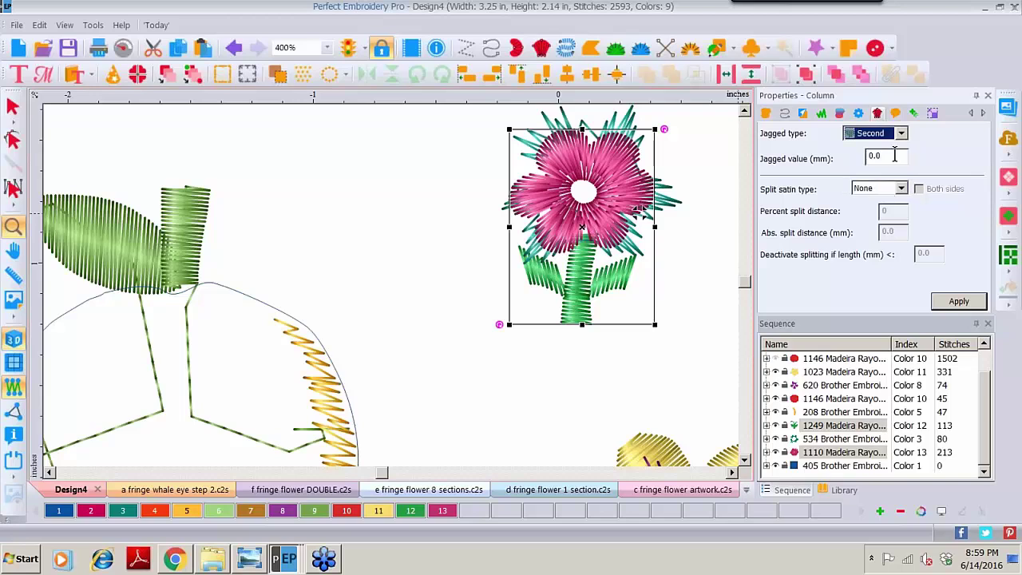
{"action": "key", "text": "Tab"}
{"action": "type", "text": "2"}
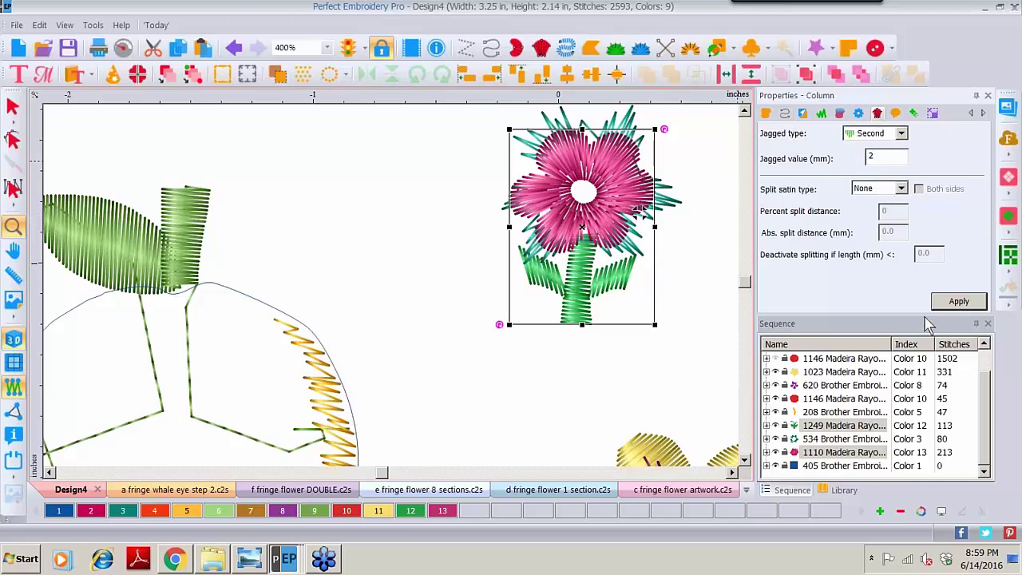
{"action": "left_click", "coordinate": [954, 303]}
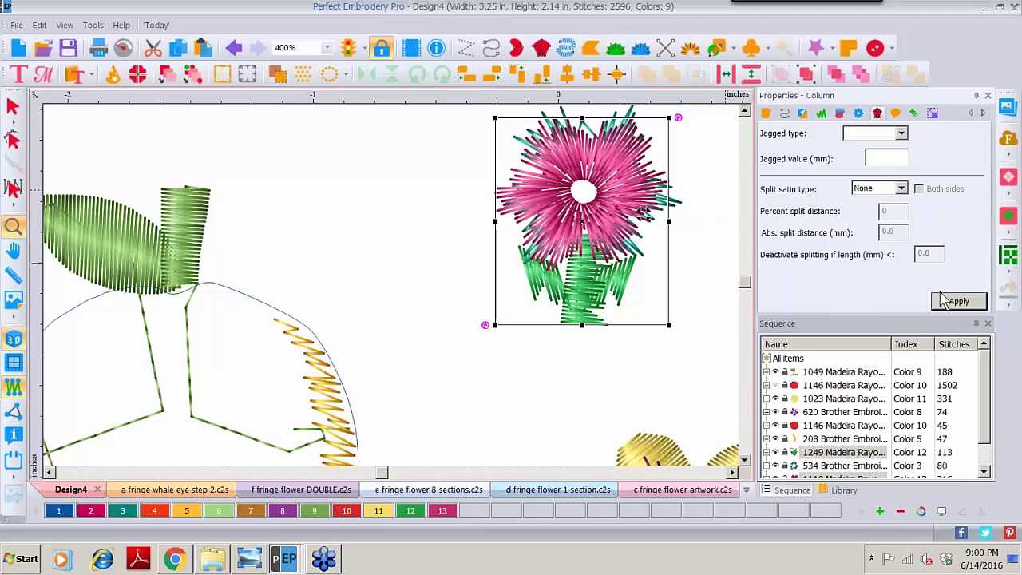
{"action": "left_click", "coordinate": [231, 50]}
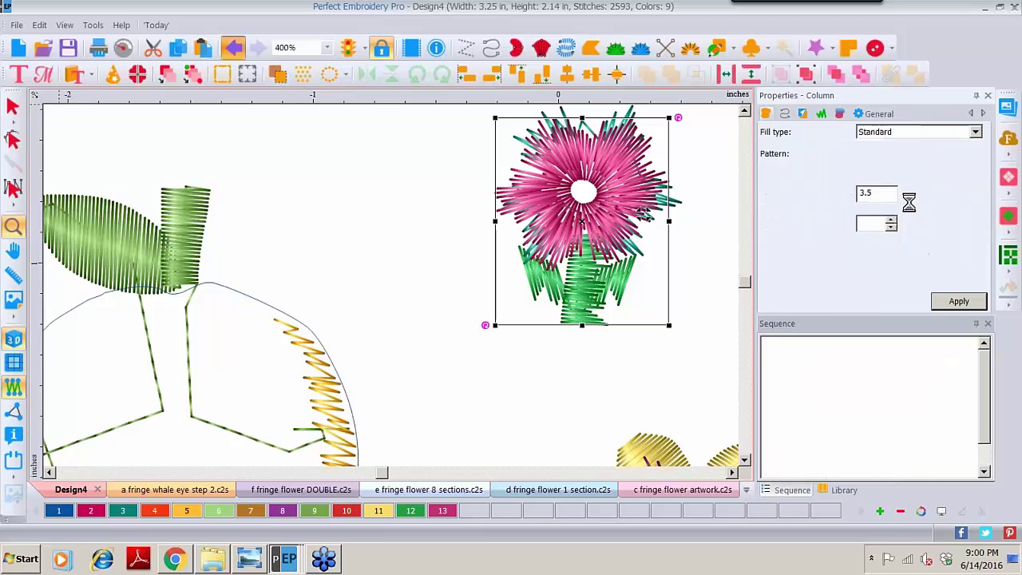
Give the pink flower and its green stem and leaves a jagged edge of type Second with a value of 8 mm
{"action": "left_click", "coordinate": [878, 114]}
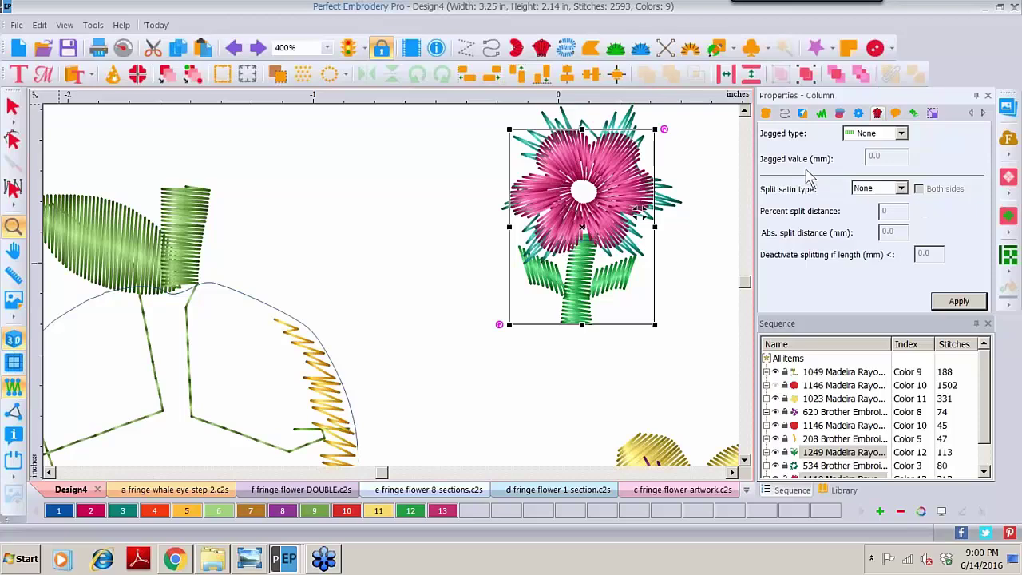
{"action": "left_click", "coordinate": [898, 134]}
{"action": "left_click", "coordinate": [891, 178]}
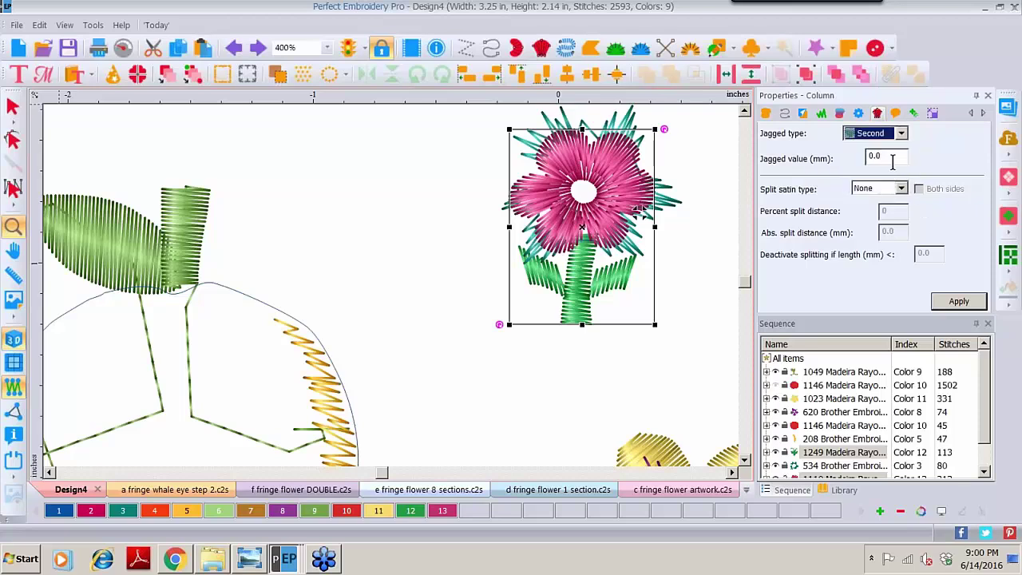
{"action": "double_click", "coordinate": [875, 156]}
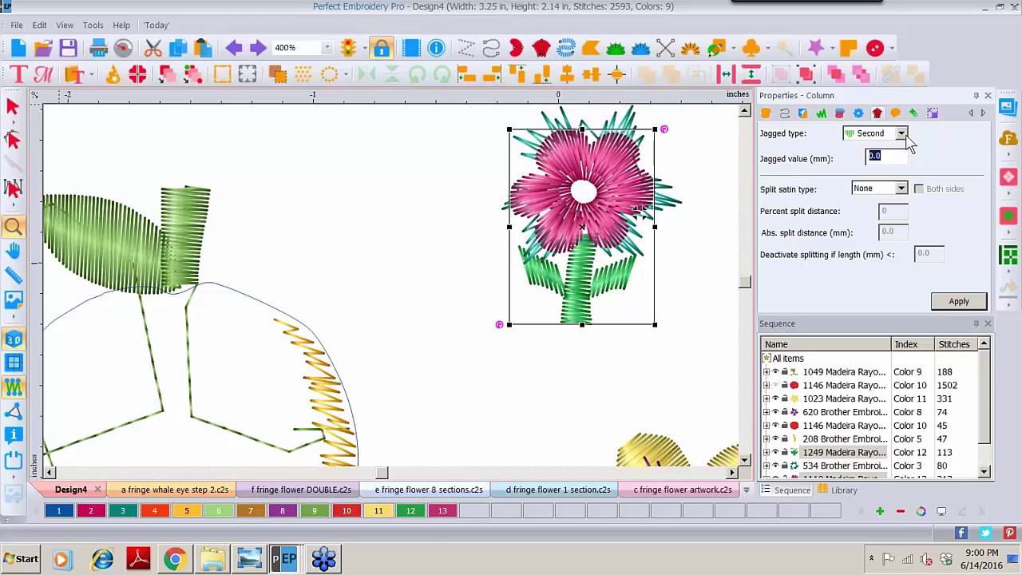
{"action": "type", "text": "8"}
{"action": "left_click", "coordinate": [959, 302]}
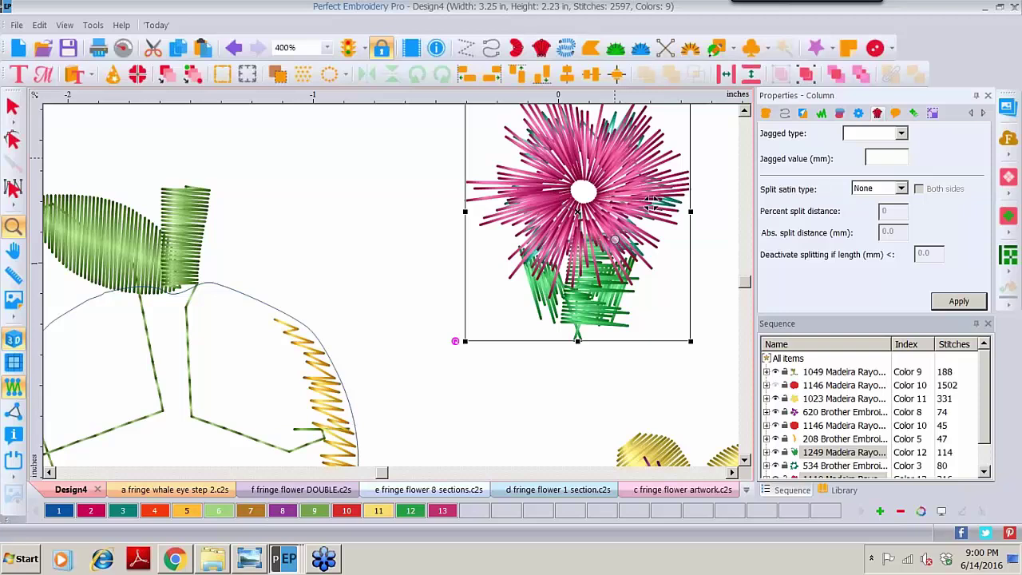
{"action": "left_click", "coordinate": [746, 111]}
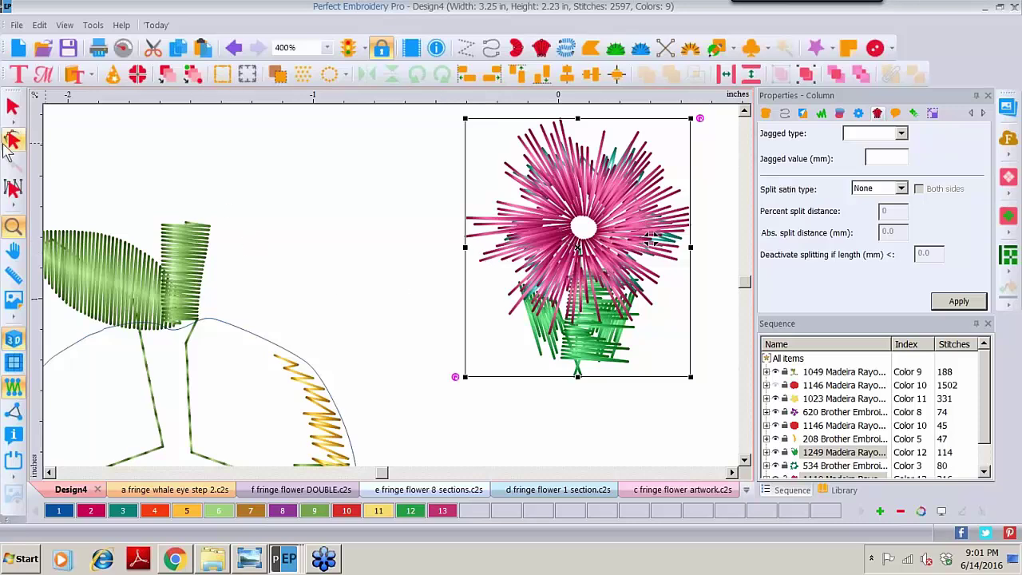
Select the green satin leaf and stem of the apple to inspect its fill properties
{"action": "left_click", "coordinate": [12, 110]}
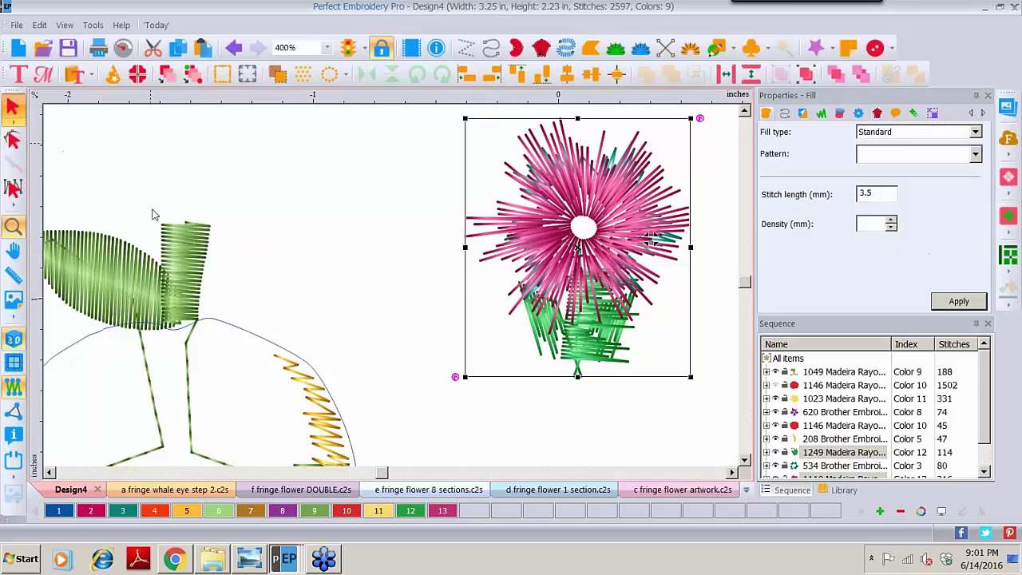
{"action": "left_click", "coordinate": [198, 234]}
{"action": "left_click", "coordinate": [197, 234]}
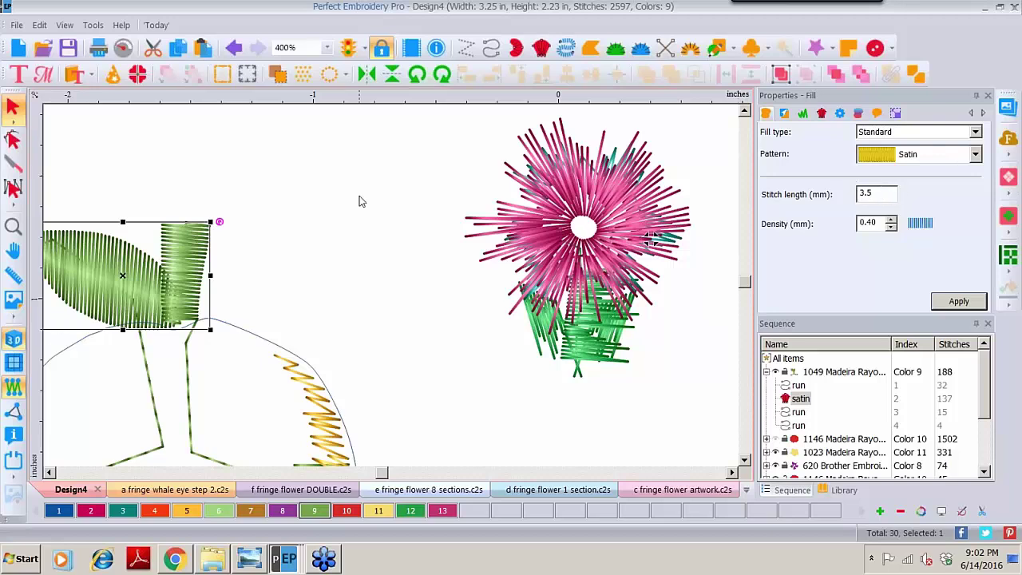
Draw a straight horizontal run about 0.83 in long above the apple
{"action": "left_click", "coordinate": [490, 47]}
{"action": "left_click", "coordinate": [226, 168]}
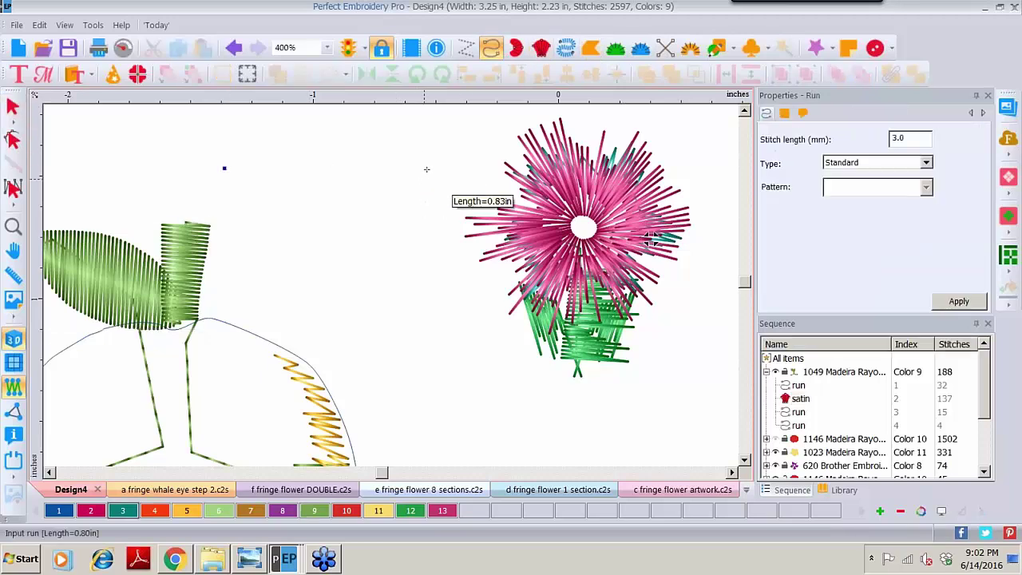
{"action": "left_click", "coordinate": [429, 166]}
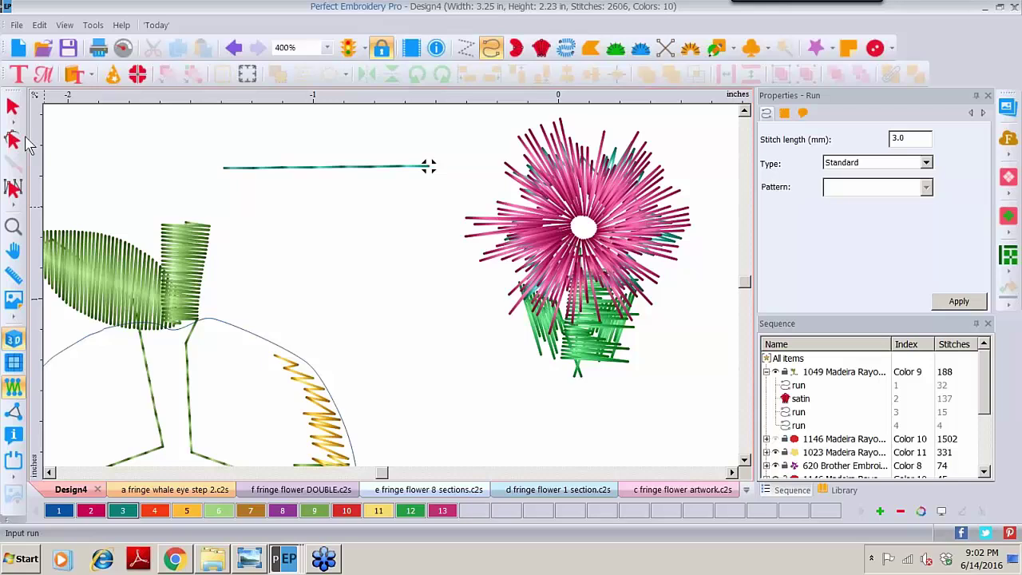
Set the new run's stitch length to 0.5 mm
{"action": "left_click", "coordinate": [16, 107]}
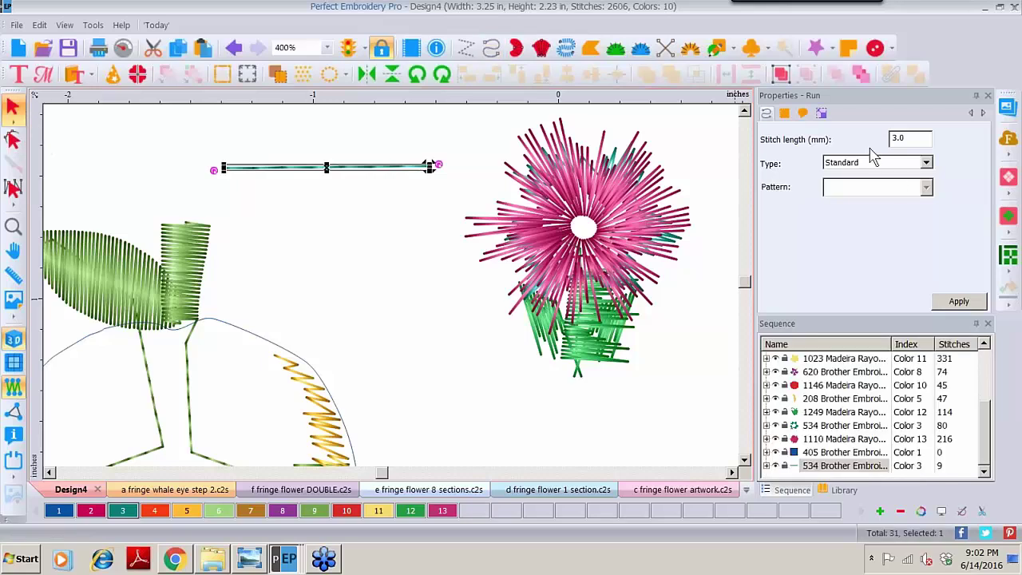
{"action": "double_click", "coordinate": [909, 138]}
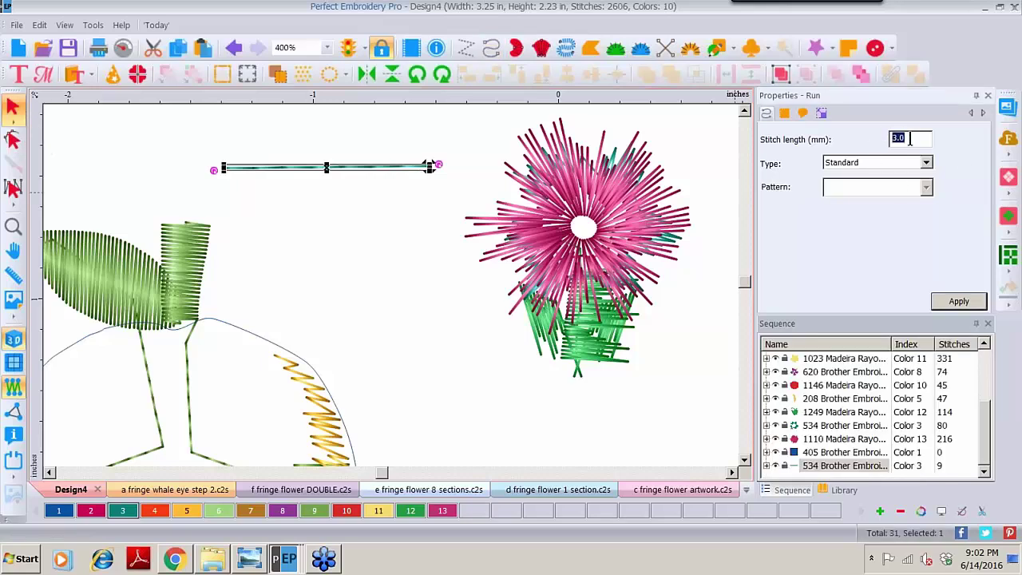
{"action": "type", "text": ".5"}
{"action": "left_click", "coordinate": [958, 302]}
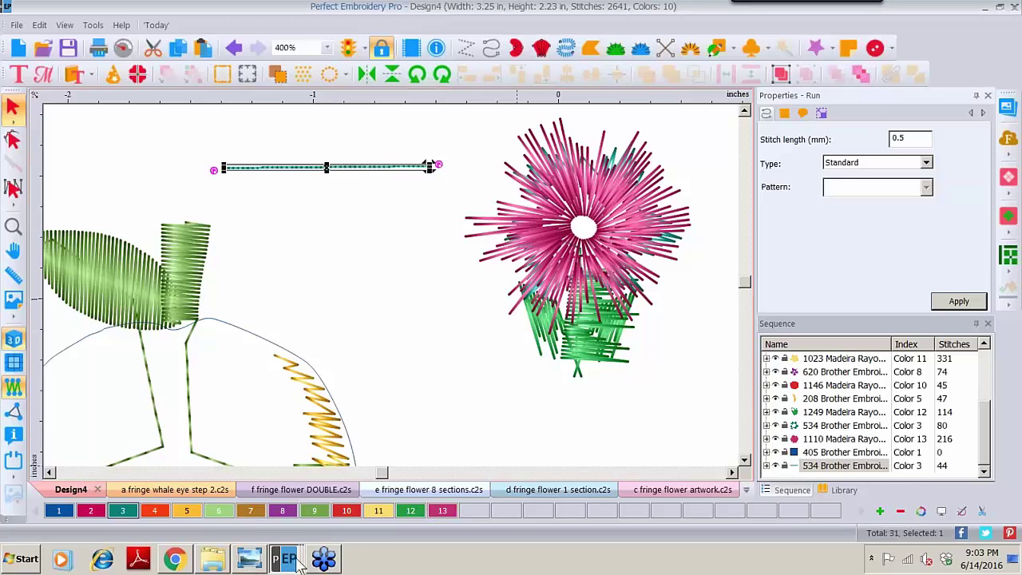
Look at the photo of the stitched flowers in Windows Photo Viewer and switch back to the design b fringe whale step 3 complete in Perfect Embroidery Pro
{"action": "mouse_move", "coordinate": [250, 564]}
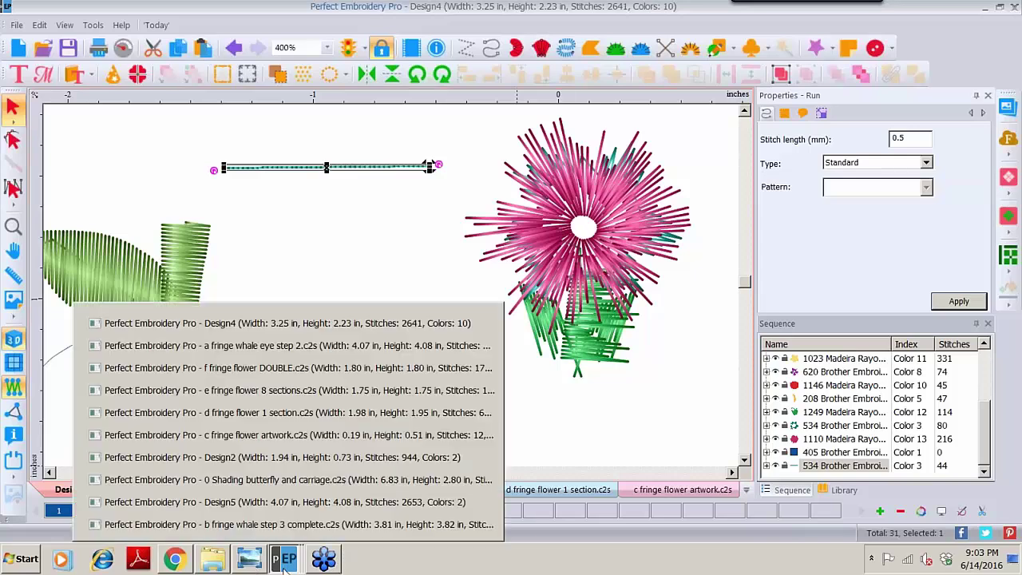
{"action": "left_click", "coordinate": [250, 564]}
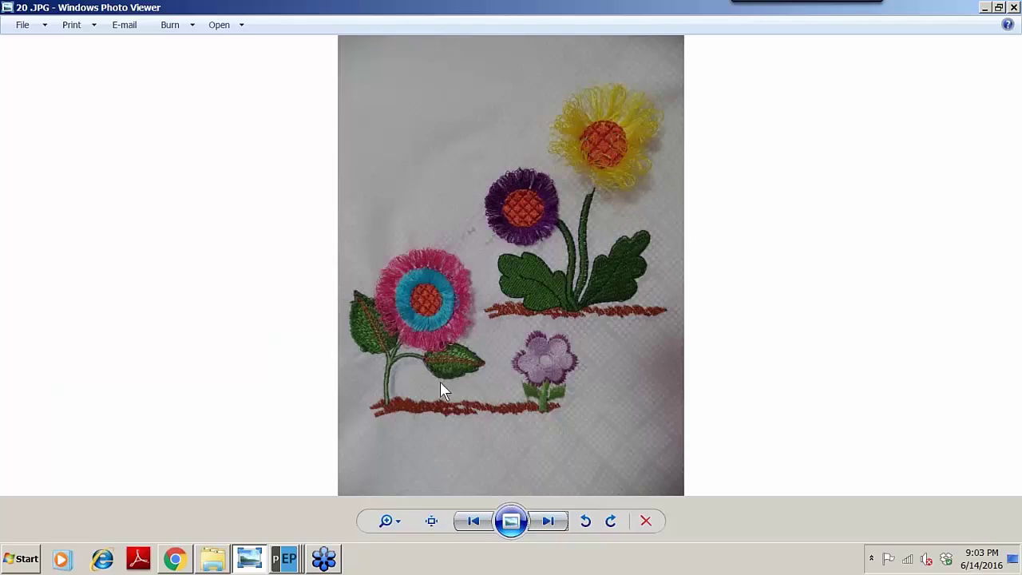
{"action": "left_click", "coordinate": [289, 560]}
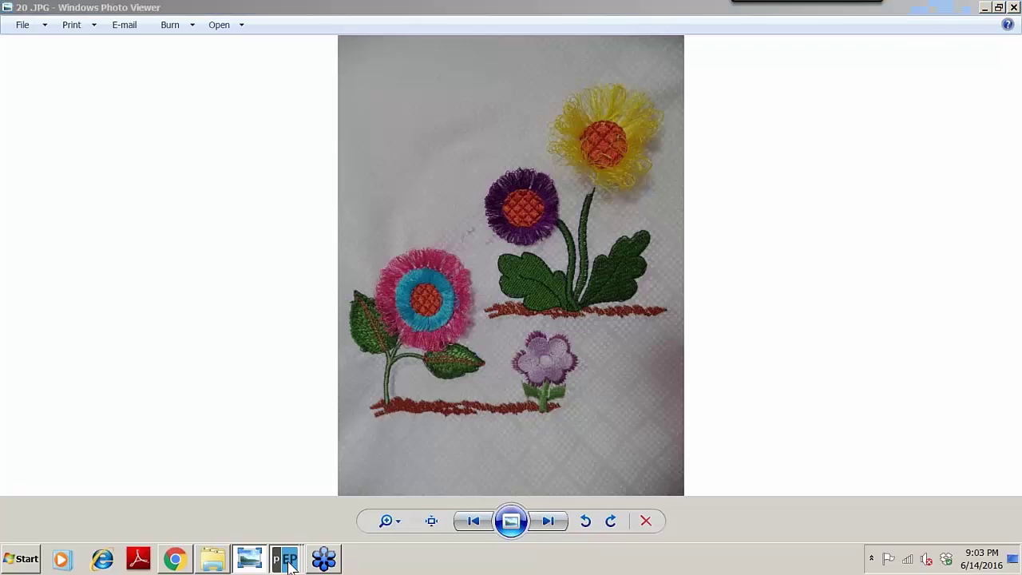
{"action": "left_click", "coordinate": [305, 527]}
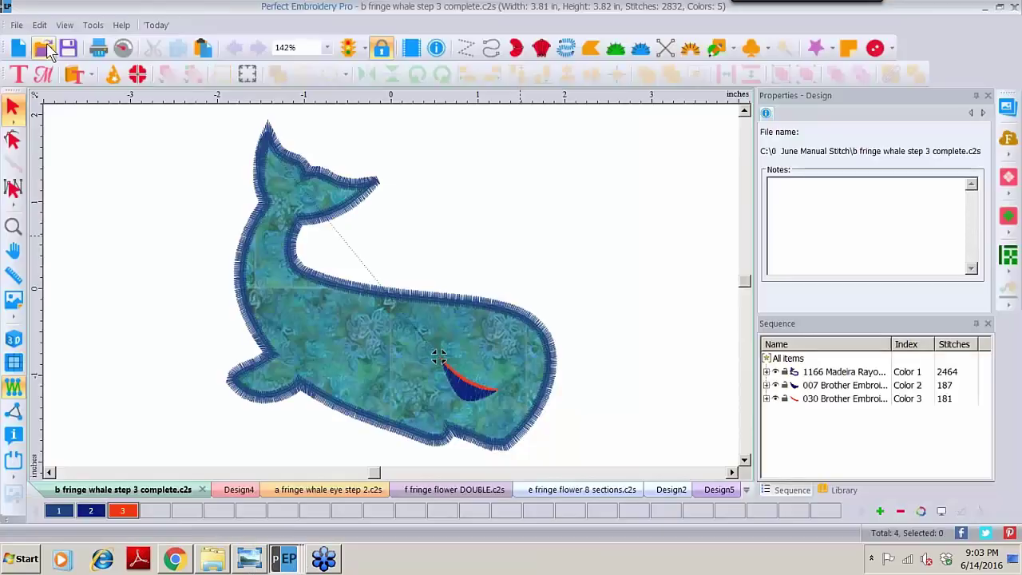
Open the design f n rose stem15289.c2s from the 0 June Manual Stitch folder and show it in 3D
{"action": "left_click", "coordinate": [43, 47]}
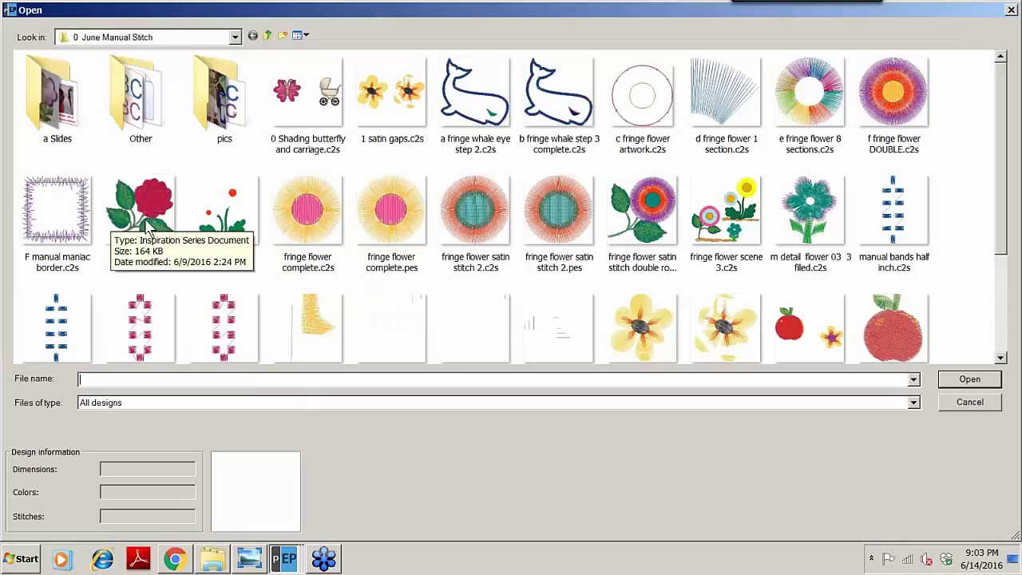
{"action": "double_click", "coordinate": [146, 214]}
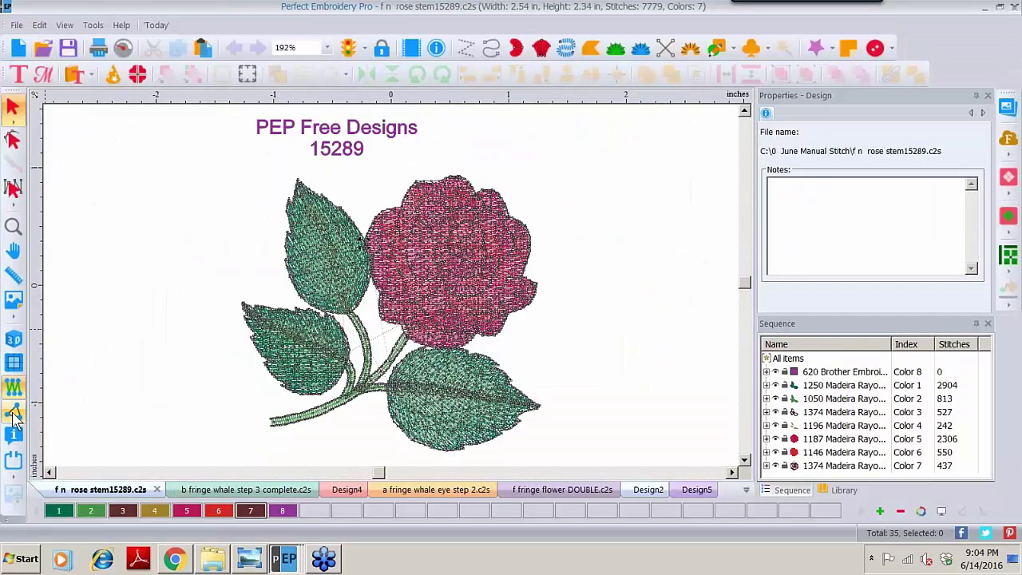
{"action": "left_click", "coordinate": [13, 338]}
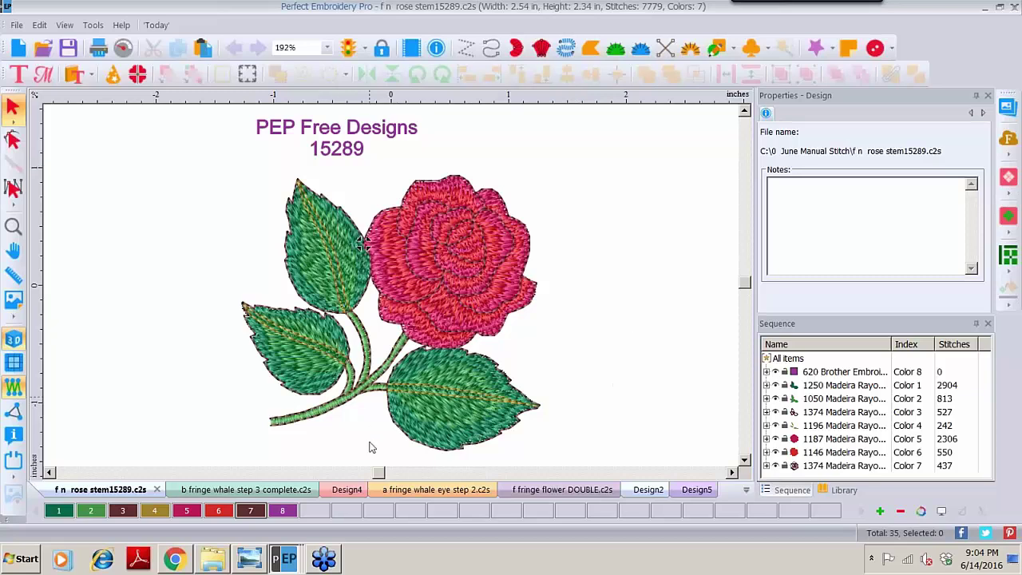
Delete the rose and the dark leaf outlines, removing the Color 3, Color 5, Color 6 and Color 7 blocks
{"action": "left_click", "coordinate": [812, 445]}
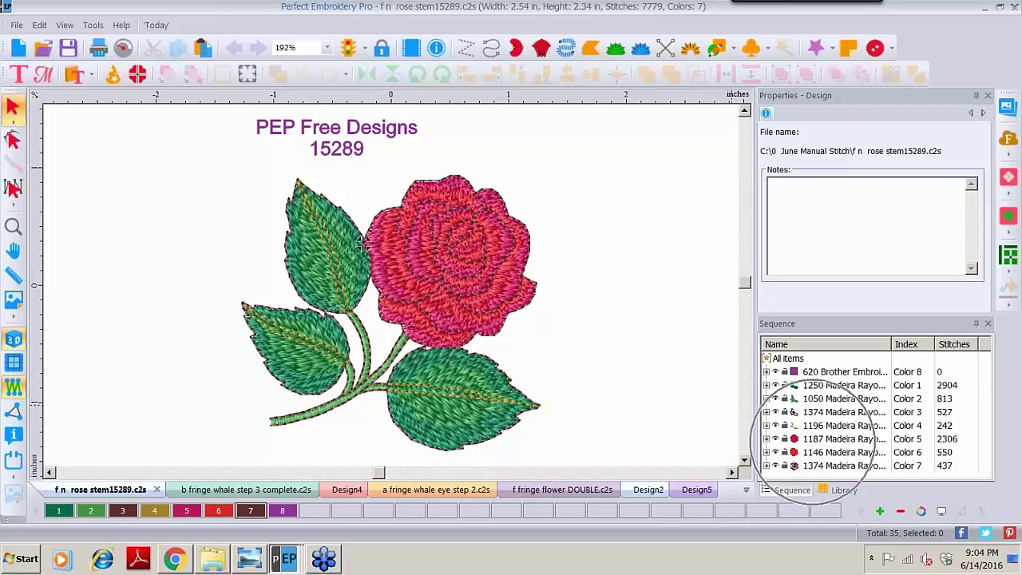
{"action": "left_click", "coordinate": [817, 467]}
{"action": "left_click", "coordinate": [823, 456]}
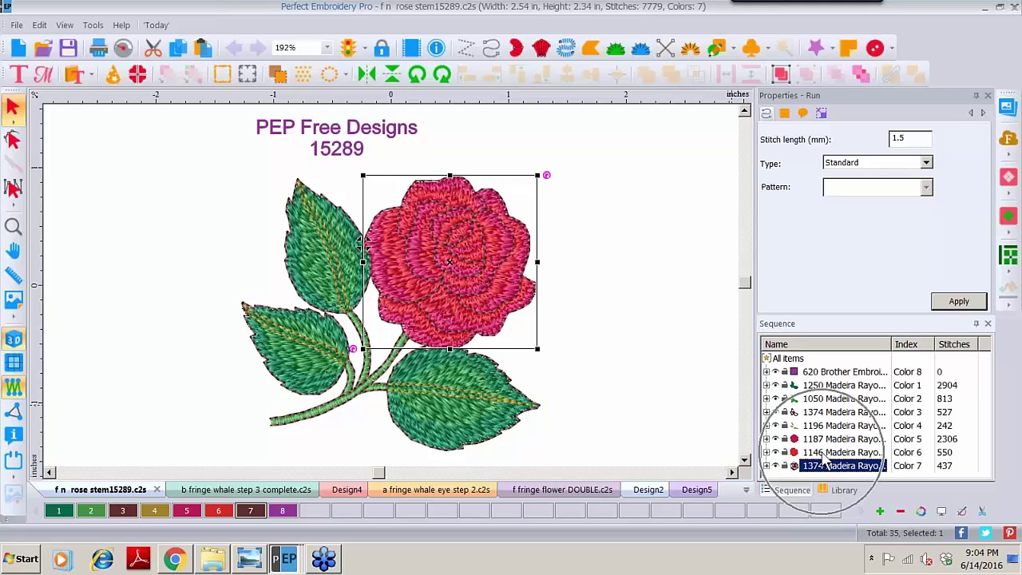
{"action": "left_click", "coordinate": [827, 454], "text": "shift"}
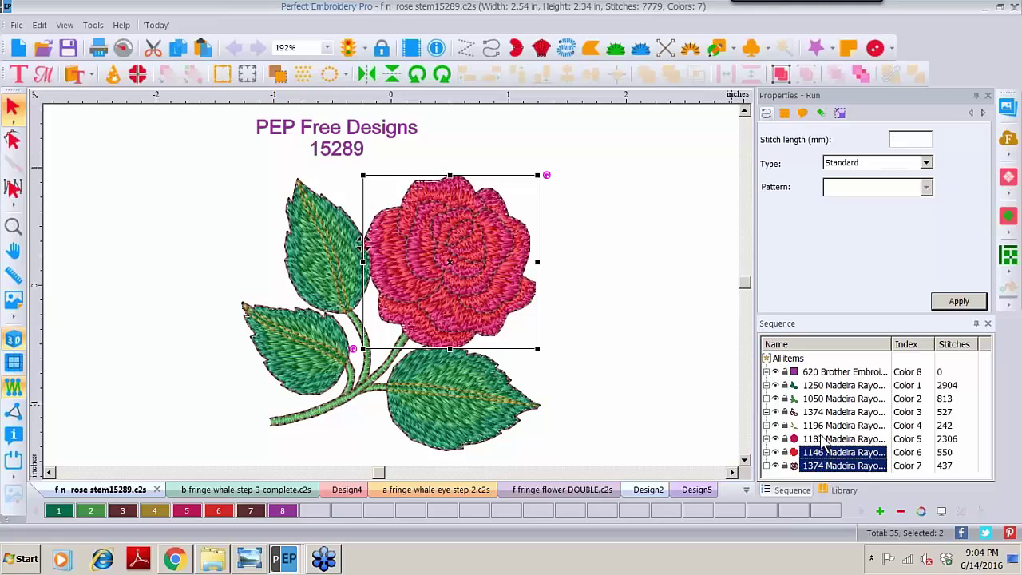
{"action": "left_click", "coordinate": [830, 439], "text": "shift"}
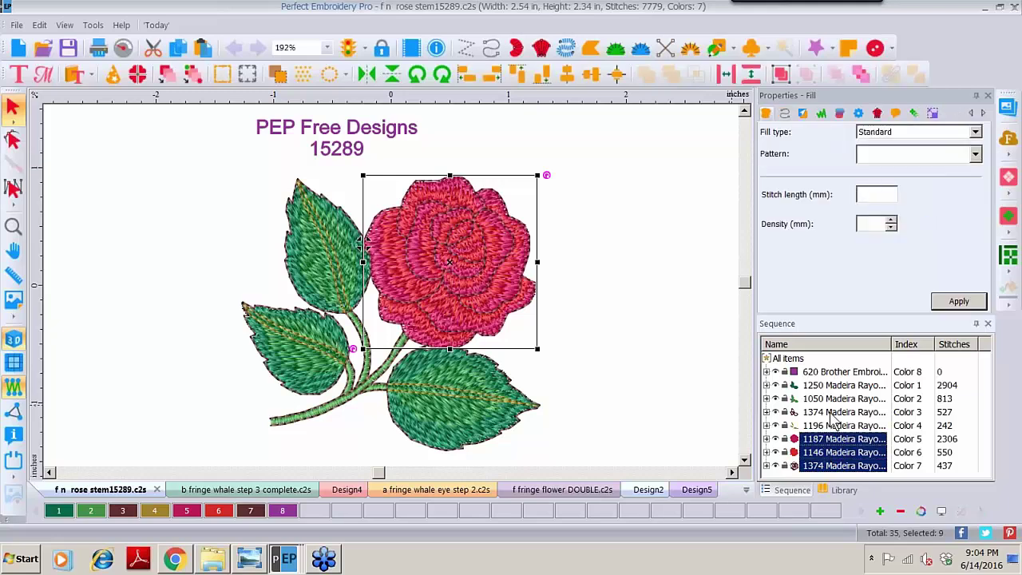
{"action": "left_click", "coordinate": [834, 412], "text": "shift"}
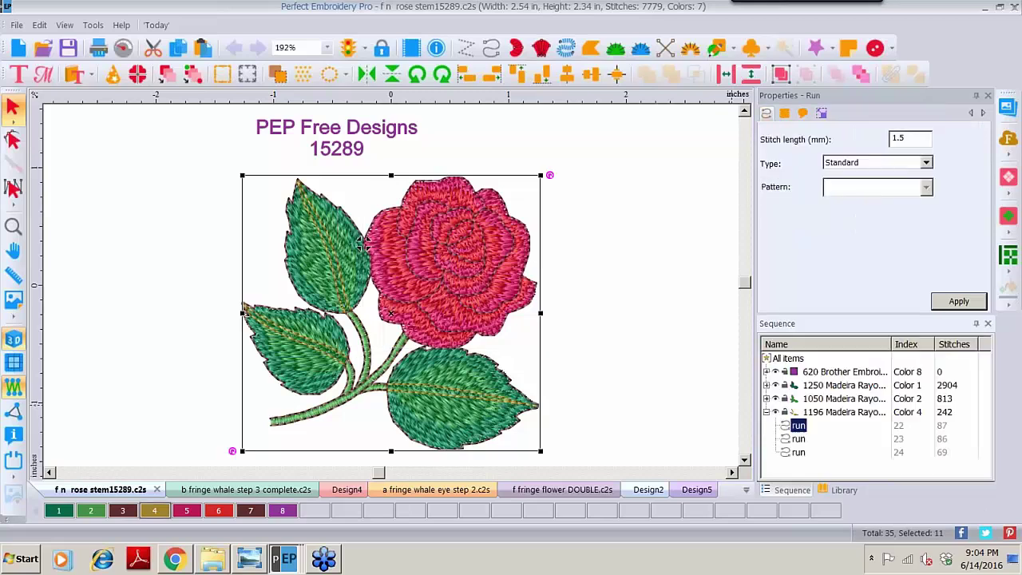
{"action": "key", "text": "Delete"}
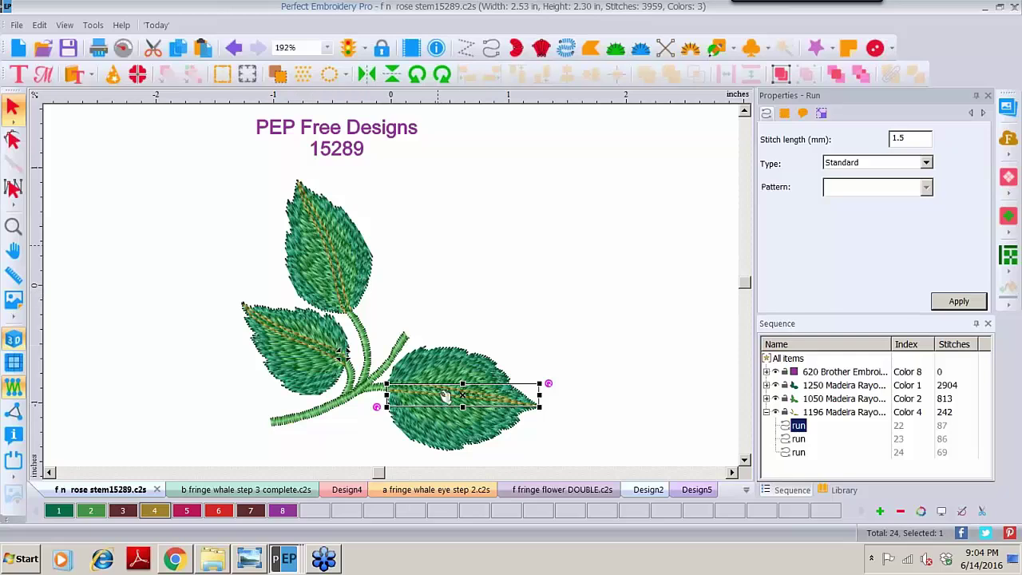
Lasso all stitches of the lower-left leaf together with its stem and delete them
{"action": "left_click", "coordinate": [13, 226]}
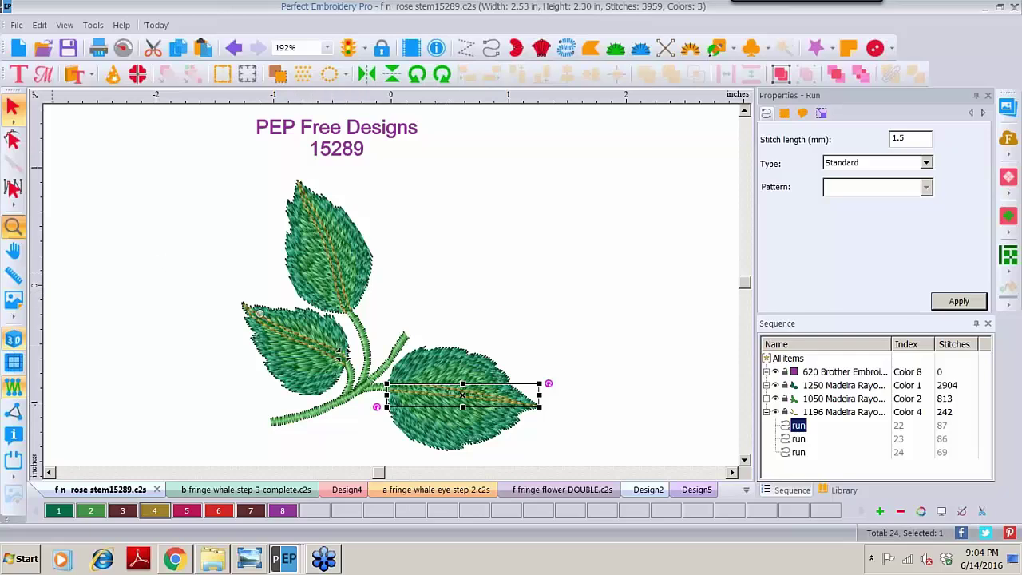
{"action": "left_click", "coordinate": [317, 369]}
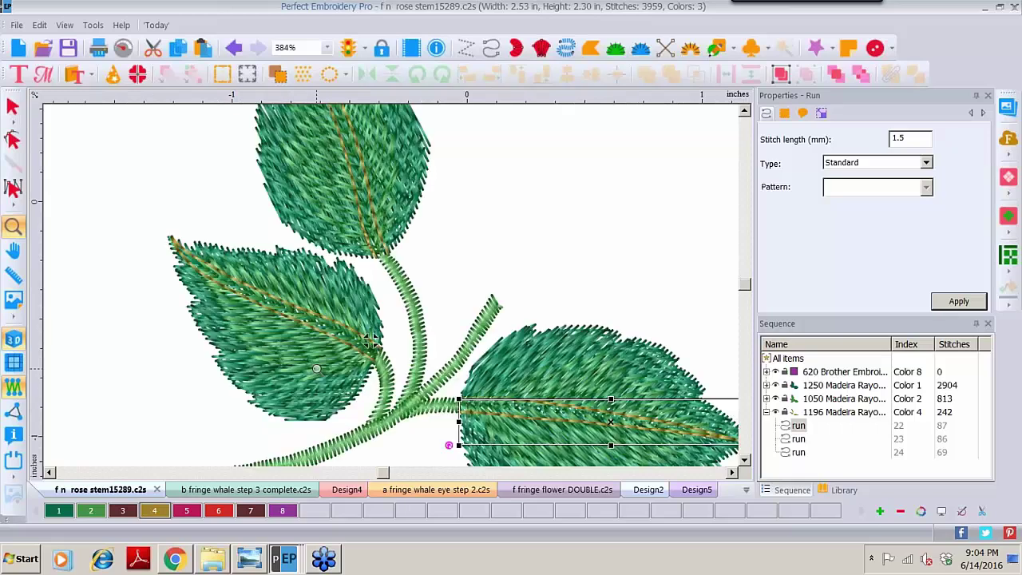
{"action": "left_click", "coordinate": [16, 210]}
{"action": "left_click", "coordinate": [16, 210]}
{"action": "left_click", "coordinate": [18, 210]}
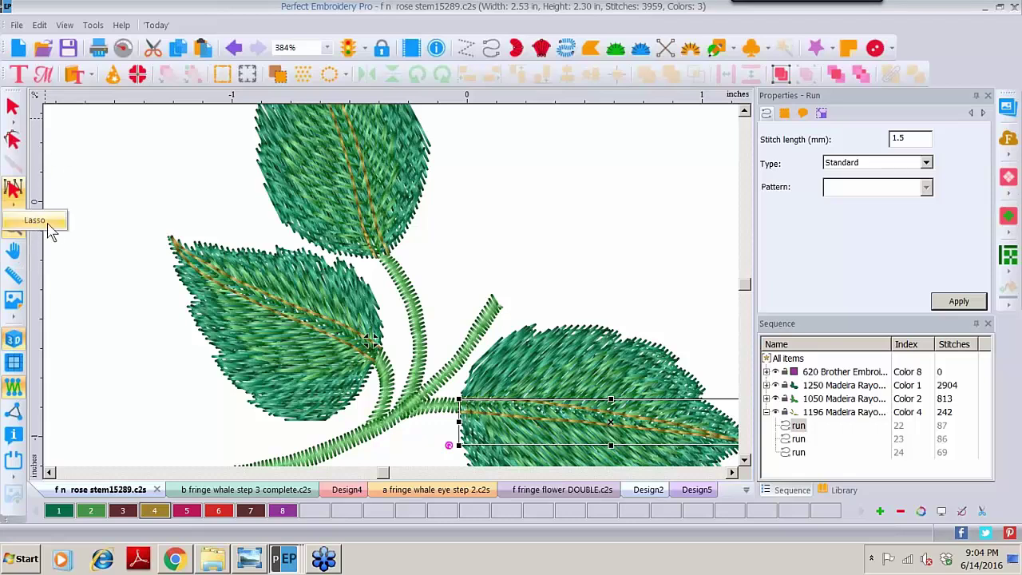
{"action": "left_click", "coordinate": [48, 223]}
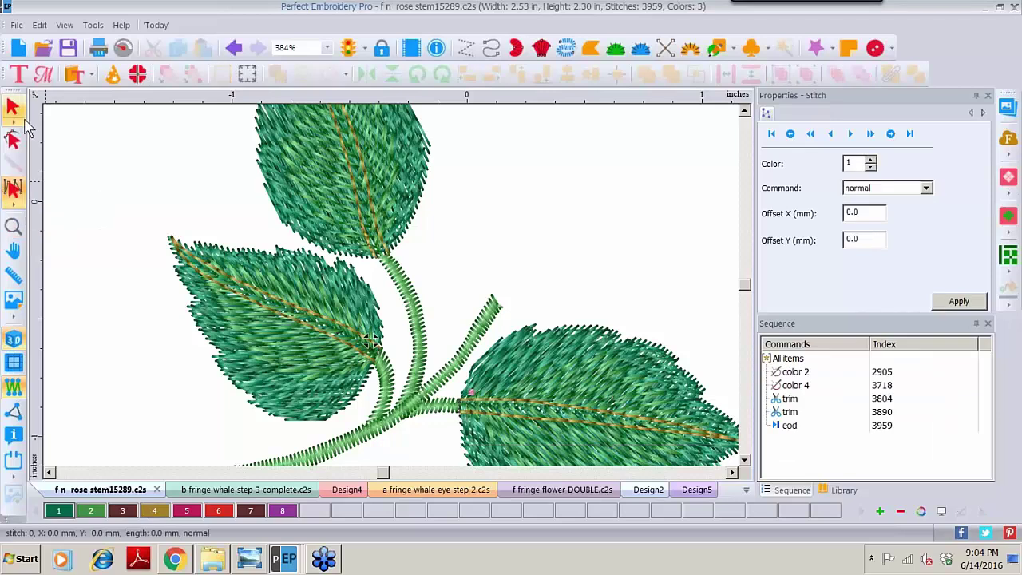
{"action": "left_click", "coordinate": [30, 120]}
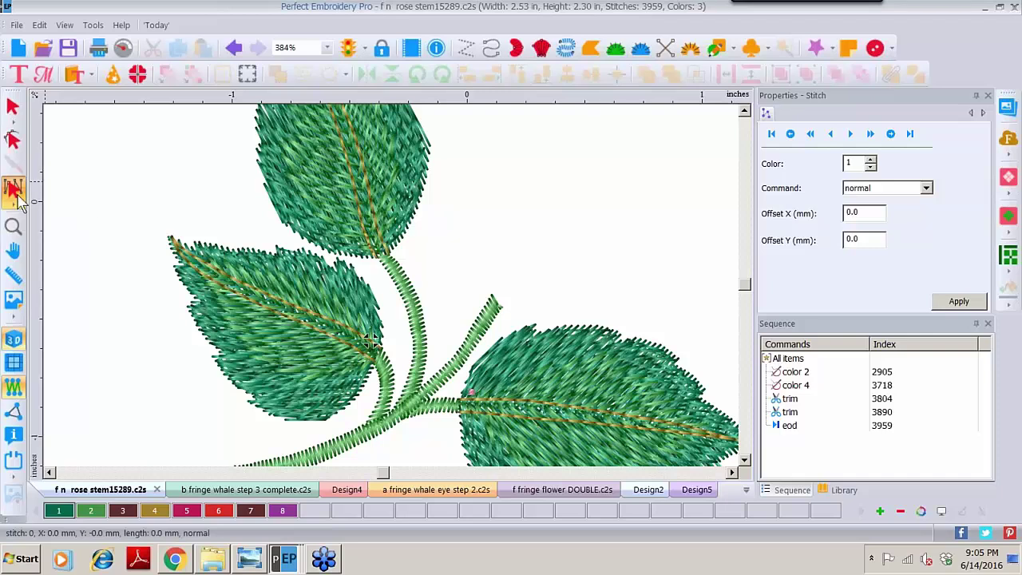
{"action": "left_click", "coordinate": [169, 201]}
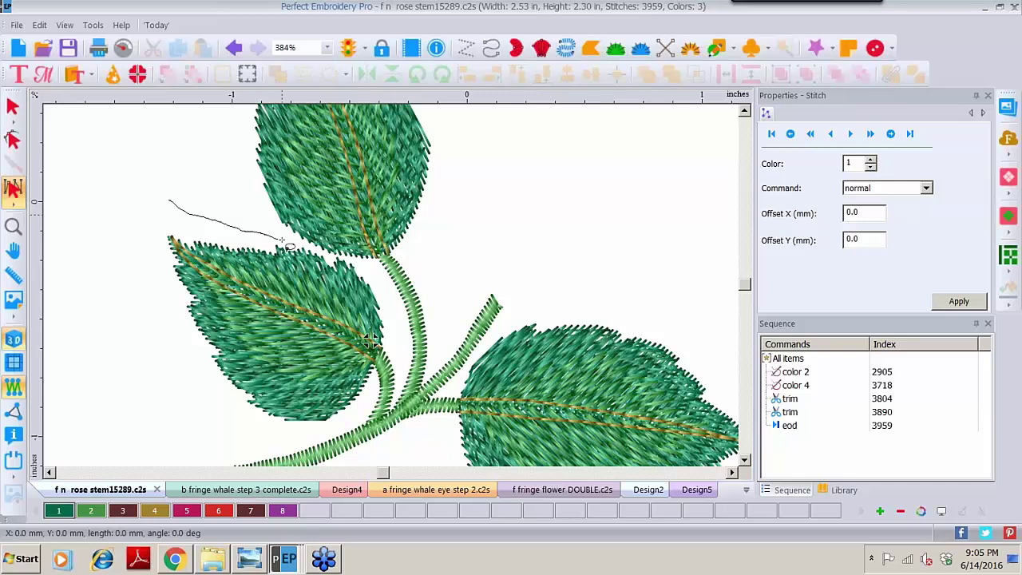
{"action": "mouse_move", "coordinate": [334, 257]}
{"action": "left_mouse_down"}
{"action": "mouse_move", "coordinate": [367, 270]}
{"action": "mouse_move", "coordinate": [389, 301]}
{"action": "mouse_move", "coordinate": [399, 332]}
{"action": "mouse_move", "coordinate": [391, 404]}
{"action": "mouse_move", "coordinate": [292, 439]}
{"action": "mouse_move", "coordinate": [211, 422]}
{"action": "mouse_move", "coordinate": [152, 375]}
{"action": "mouse_move", "coordinate": [131, 293]}
{"action": "mouse_move", "coordinate": [171, 205]}
{"action": "left_mouse_up"}
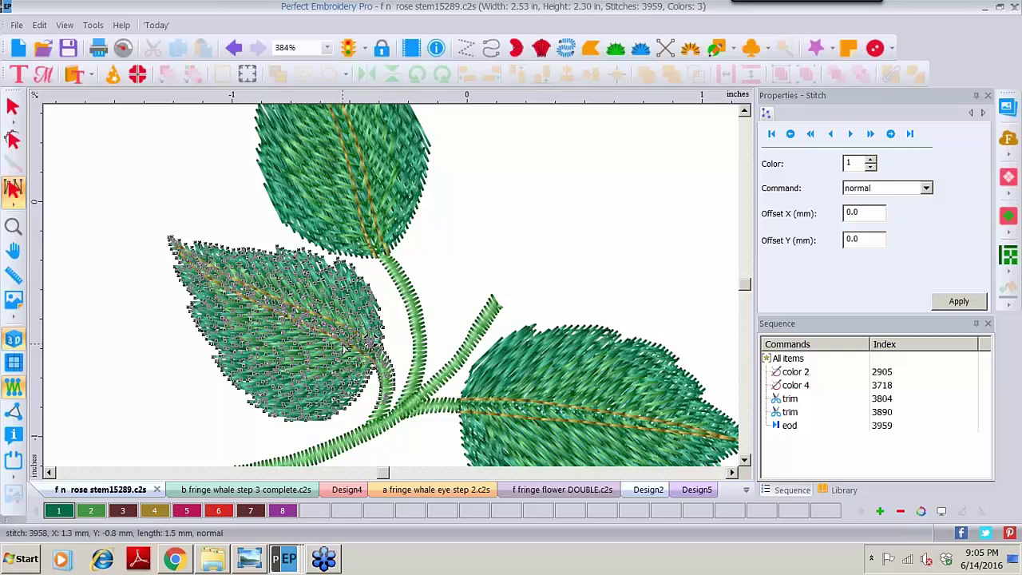
{"action": "key", "text": "Delete"}
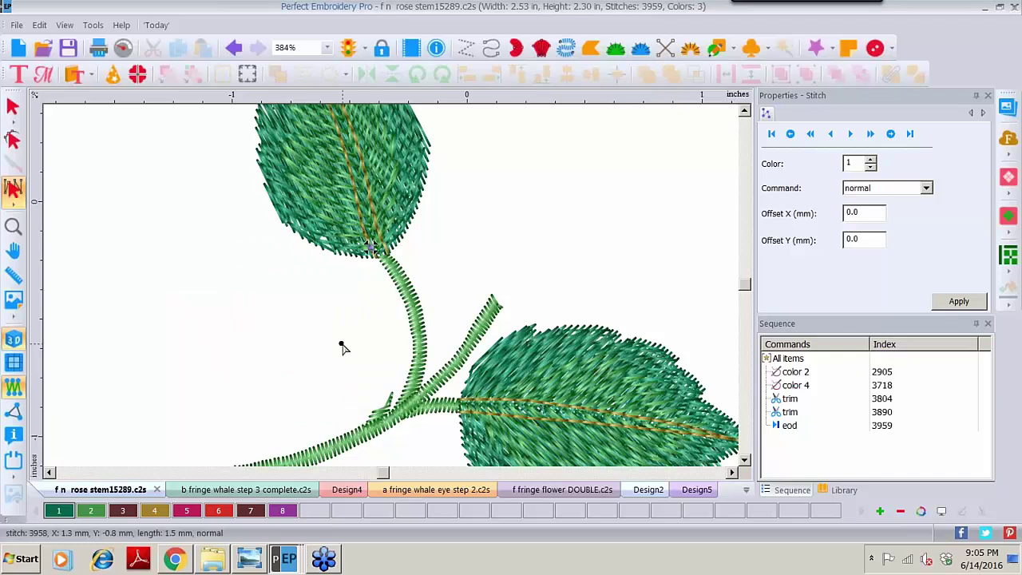
Delete the leftover green stitches of the removed leaf's stem one by one where they stick out beside the main stem
{"action": "left_click", "coordinate": [13, 227]}
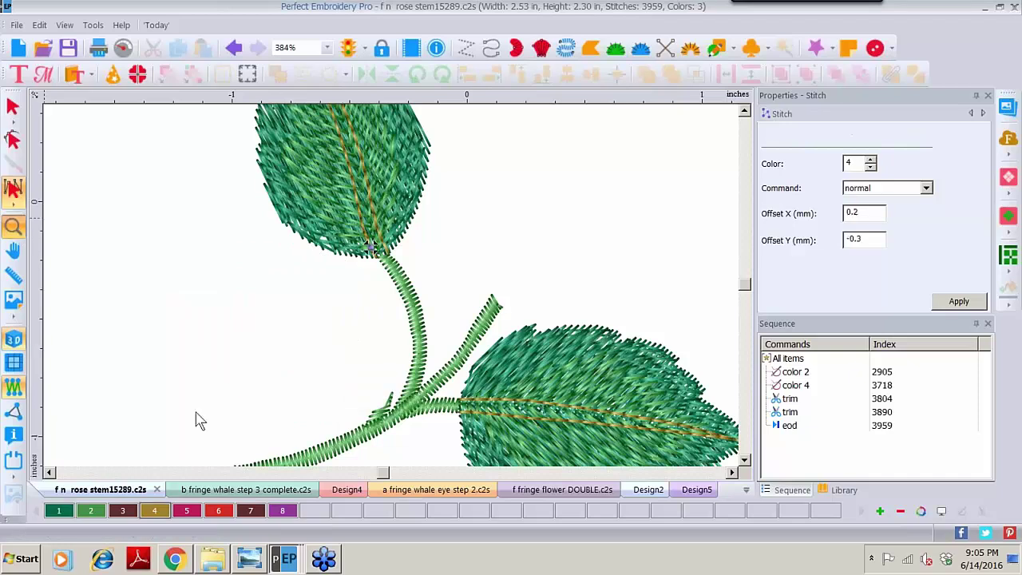
{"action": "left_click", "coordinate": [385, 405]}
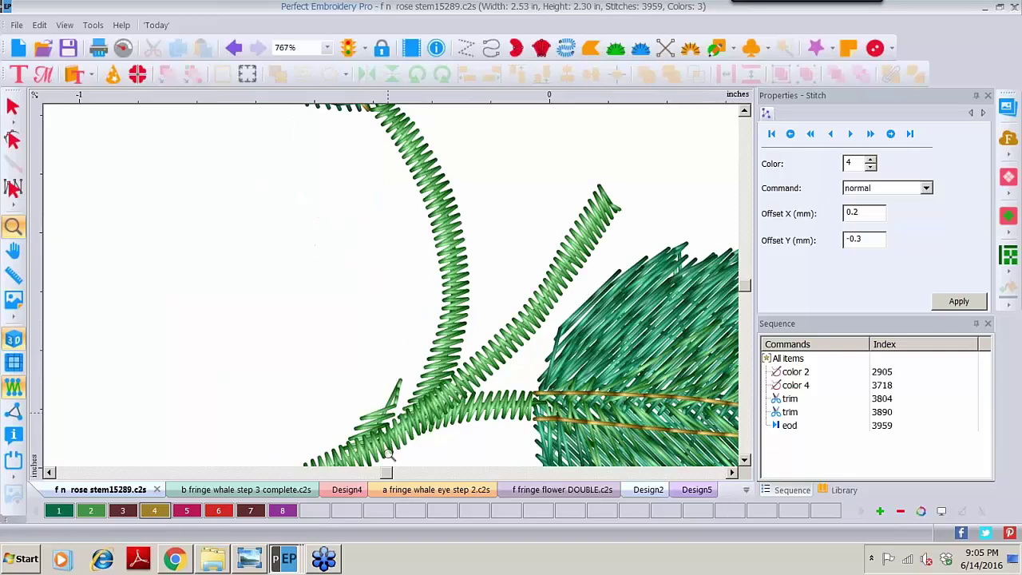
{"action": "left_click", "coordinate": [387, 453]}
{"action": "left_click", "coordinate": [14, 190]}
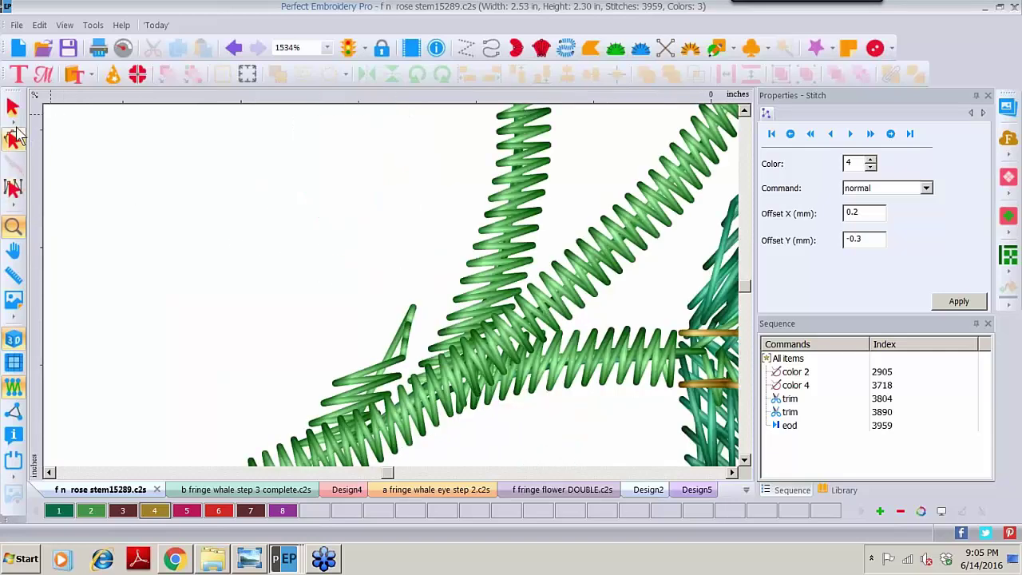
{"action": "left_click", "coordinate": [12, 106]}
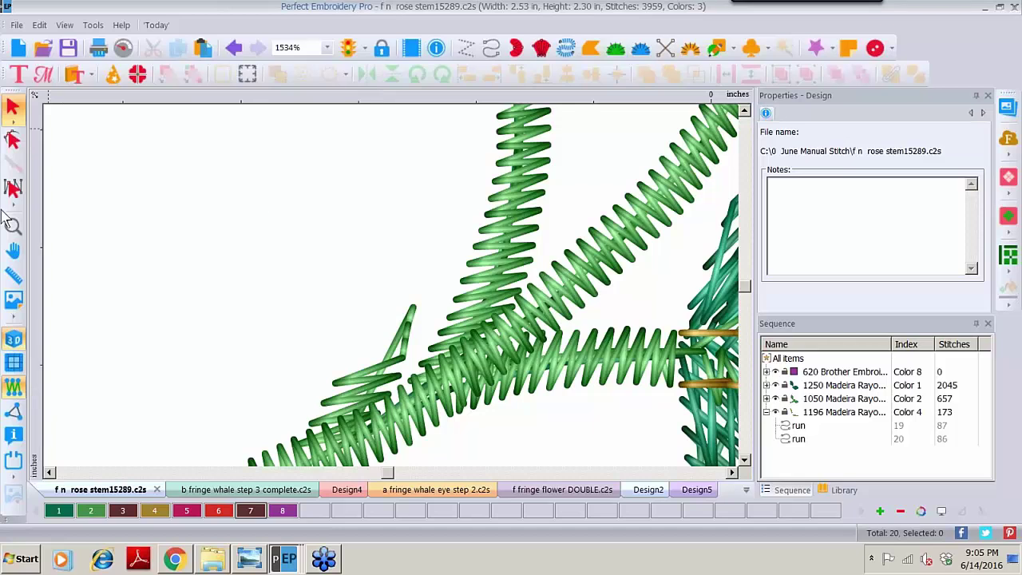
{"action": "left_click", "coordinate": [12, 187]}
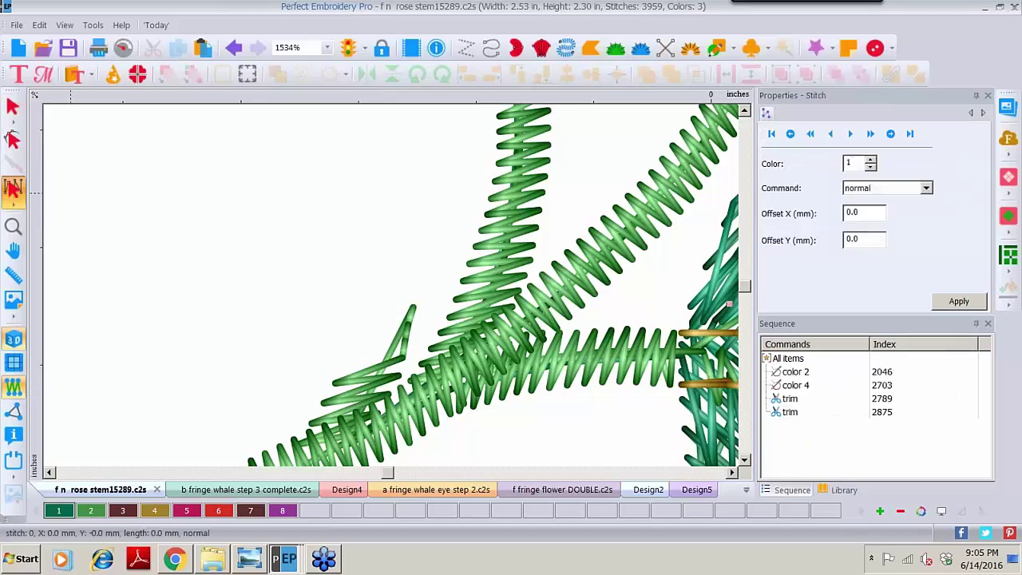
{"action": "right_click", "coordinate": [413, 307]}
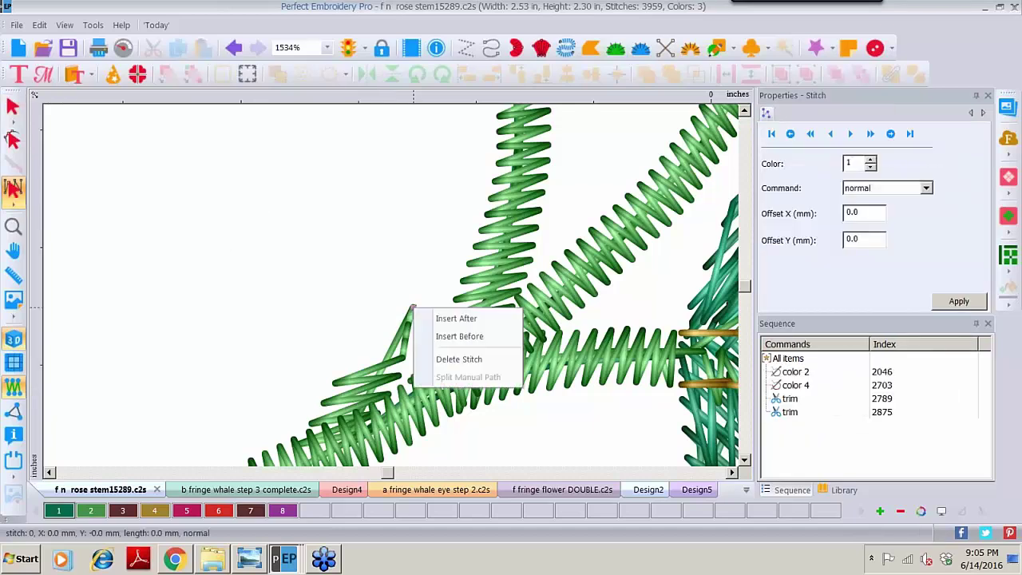
{"action": "left_click", "coordinate": [448, 359]}
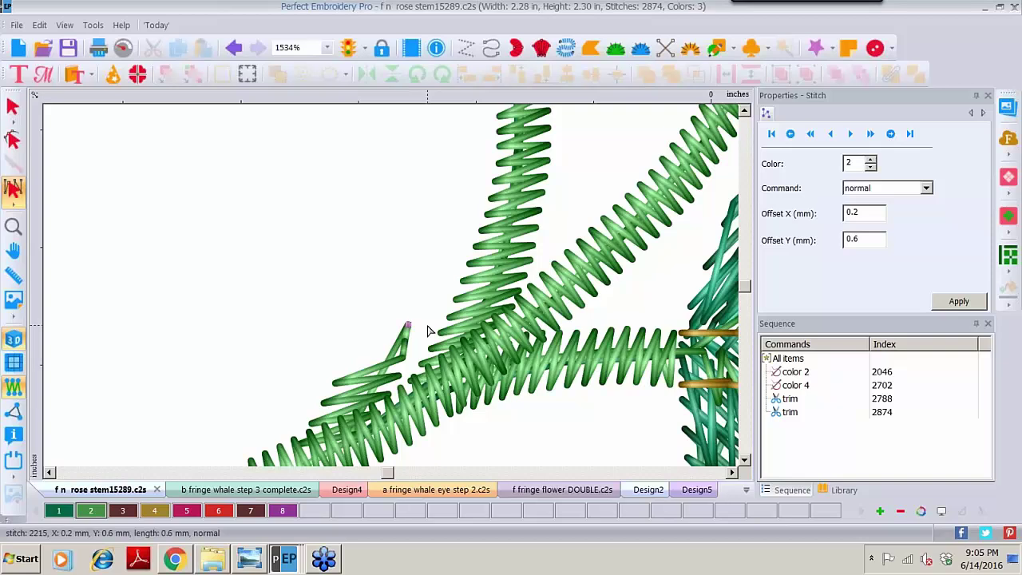
{"action": "key", "text": "Delete"}
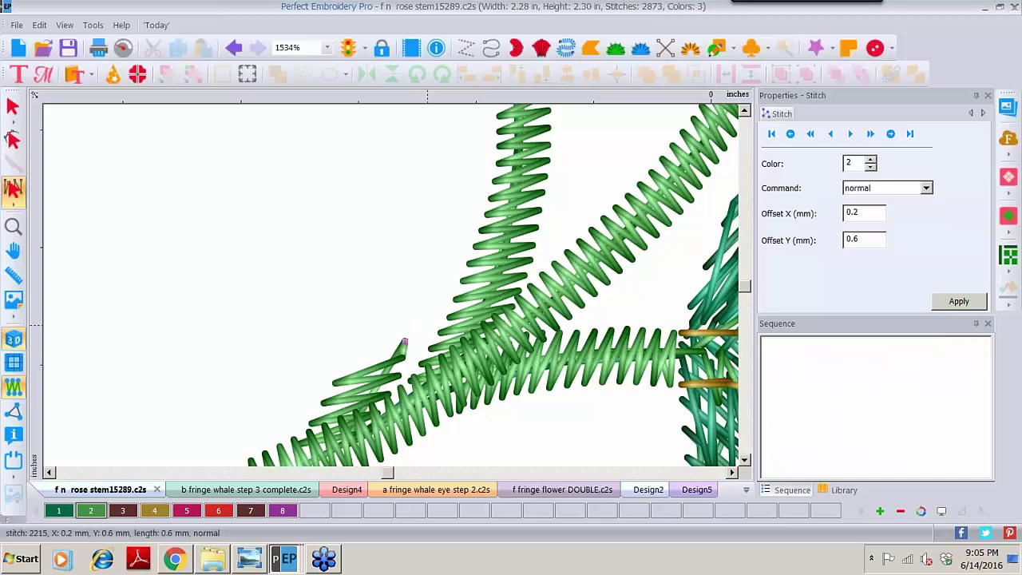
{"action": "key", "text": "Delete"}
{"action": "key", "text": "Delete"}
{"action": "key", "text": "Delete"}
{"action": "key", "text": "Delete"}
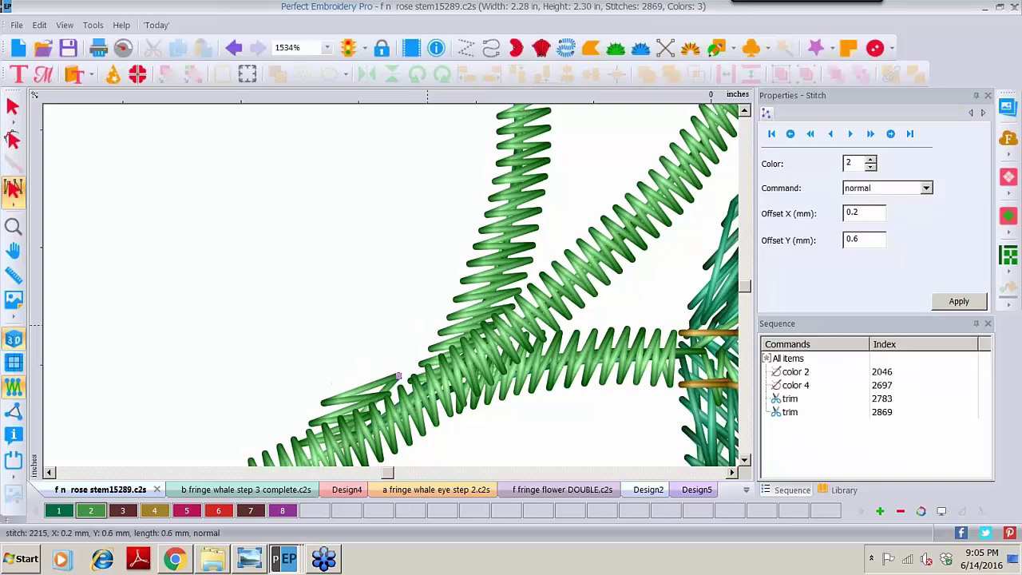
{"action": "key", "text": "Delete"}
{"action": "key", "text": "Delete"}
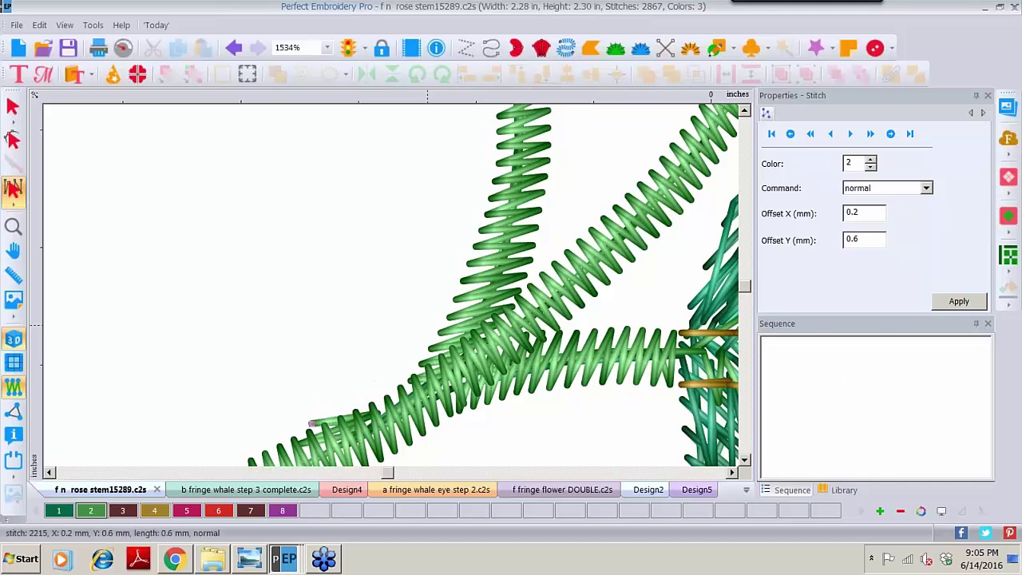
{"action": "key", "text": "Delete"}
{"action": "key", "text": "Delete"}
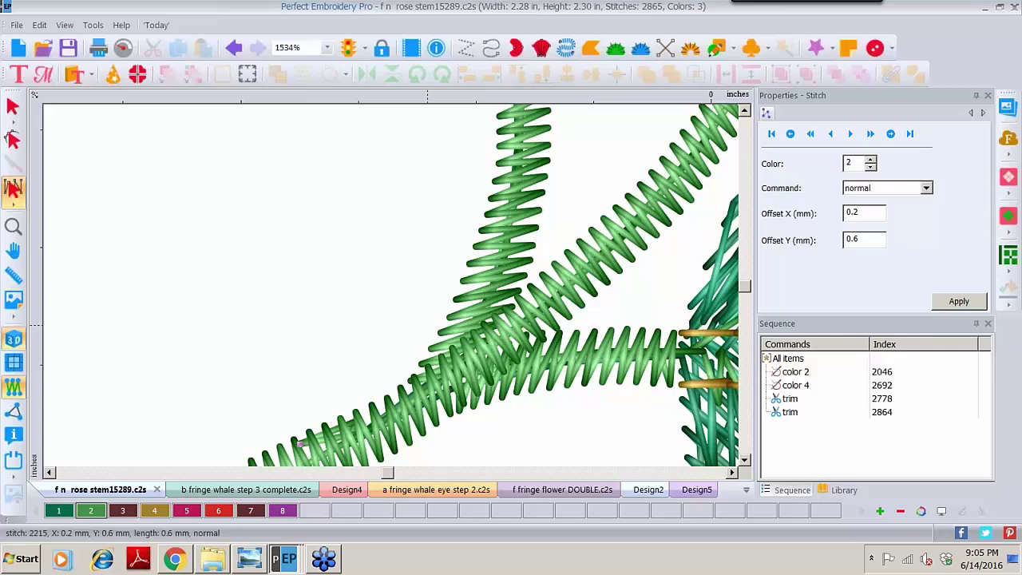
{"action": "key", "text": "Delete"}
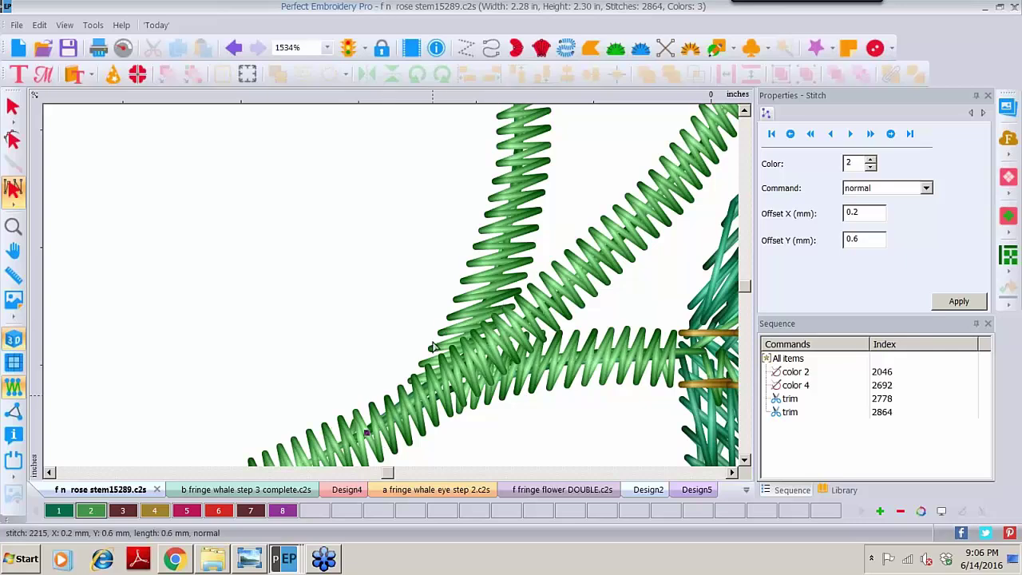
Copy the entire flower from f fringe flower DOUBLE.c2s and paste it into f n rose stem15289.c2s
{"action": "left_click", "coordinate": [13, 228]}
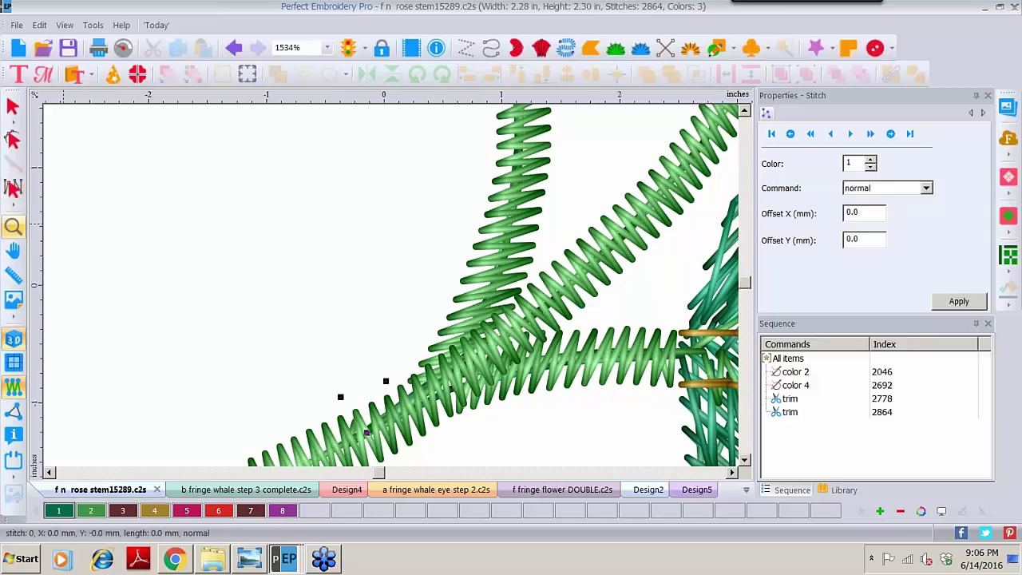
{"action": "key", "text": "0"}
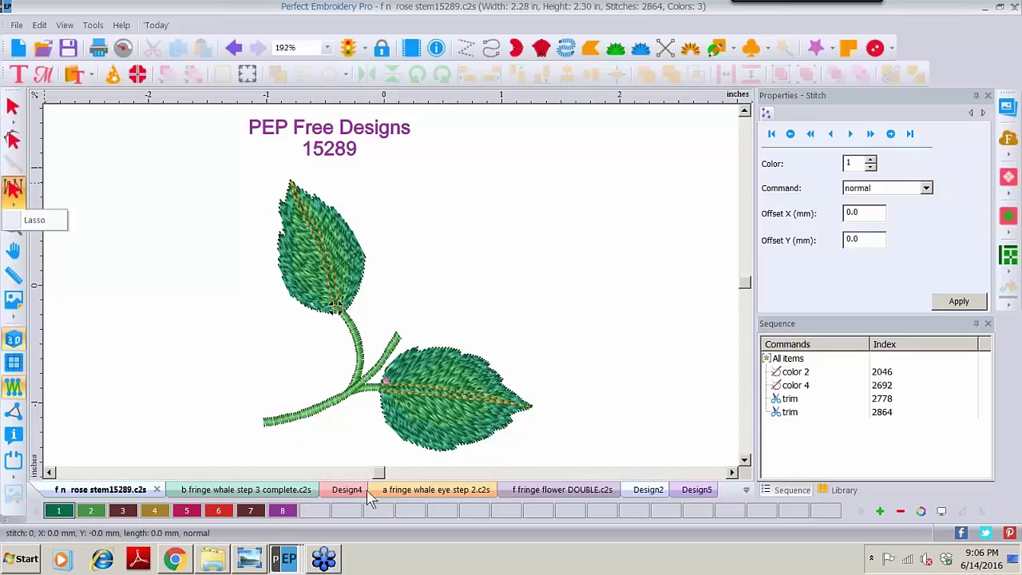
{"action": "left_click", "coordinate": [562, 490]}
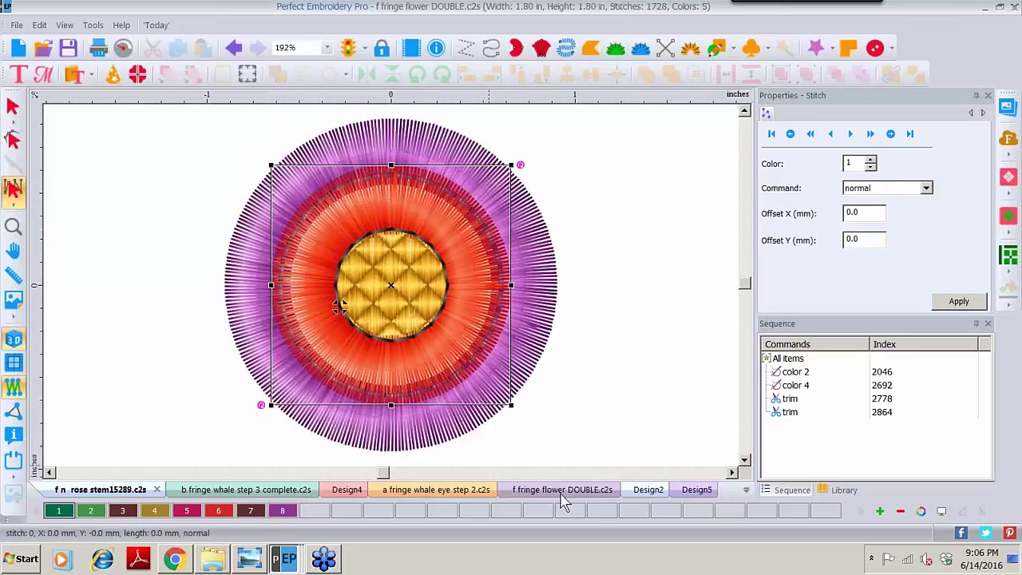
{"action": "key", "text": "ctrl+a"}
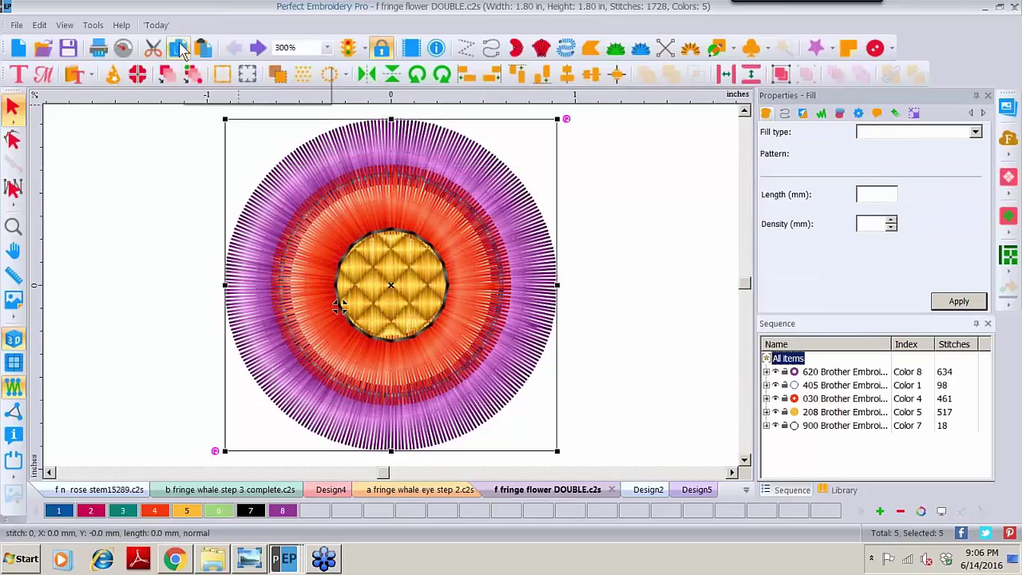
{"action": "left_click", "coordinate": [181, 51]}
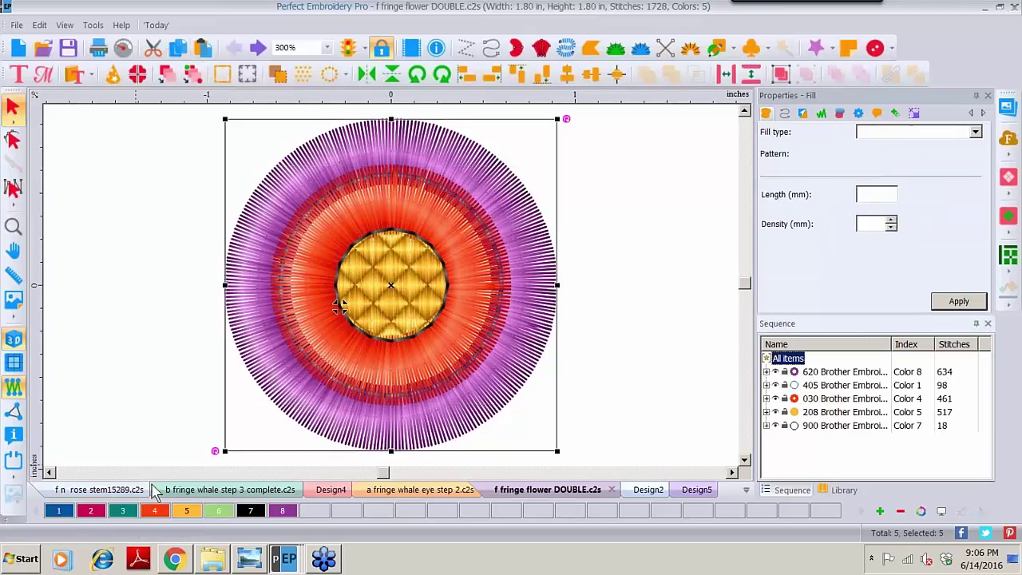
{"action": "left_click", "coordinate": [92, 489]}
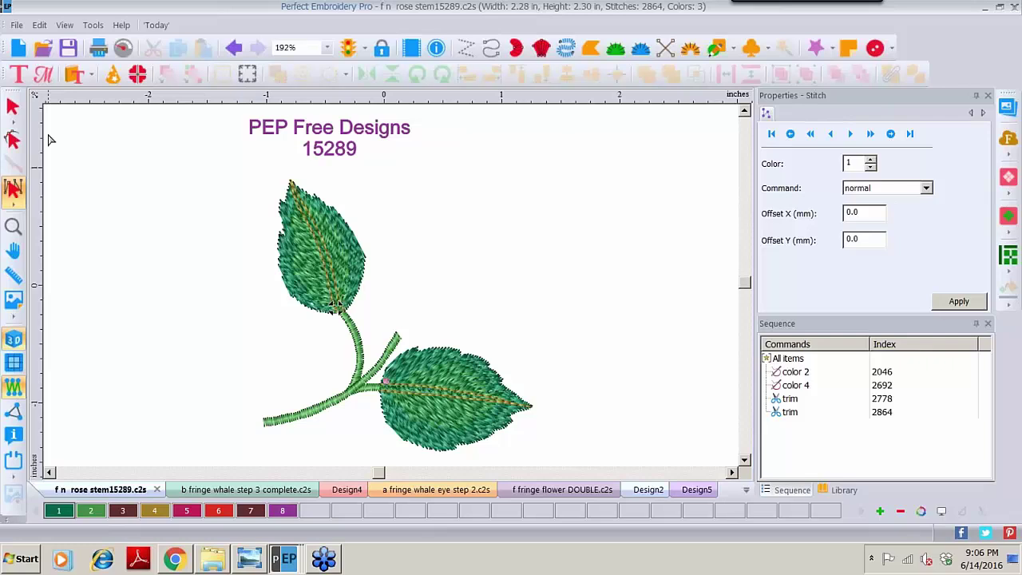
{"action": "key", "text": "ctrl+v"}
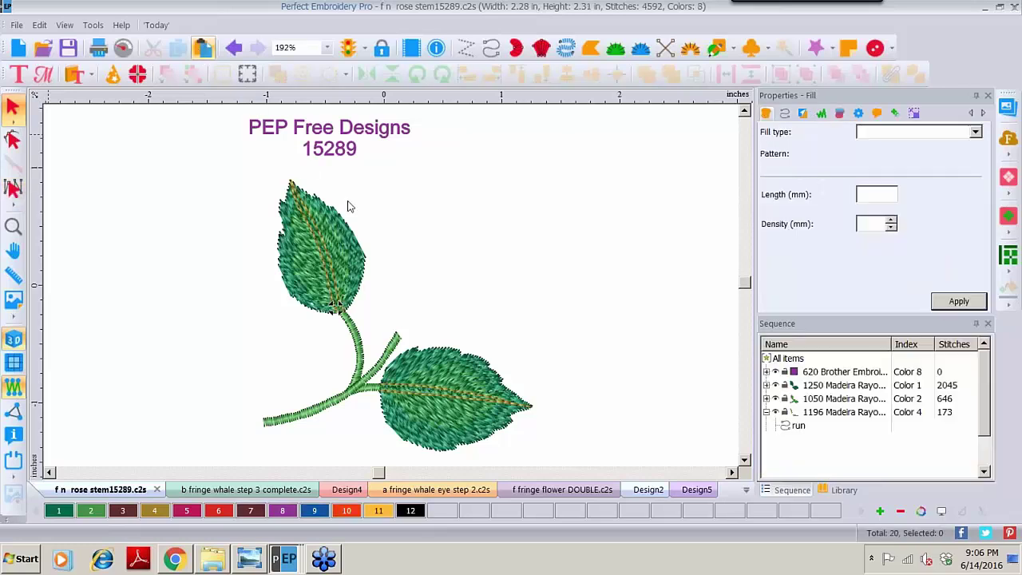
Move the pasted fringe flower up onto the end of the short stem between the two leaves and deselect it
{"action": "left_click_drag", "start_coordinate": [399, 277], "coordinate": [432, 269]}
{"action": "left_click", "coordinate": [445, 257]}
{"action": "left_click", "coordinate": [575, 245]}
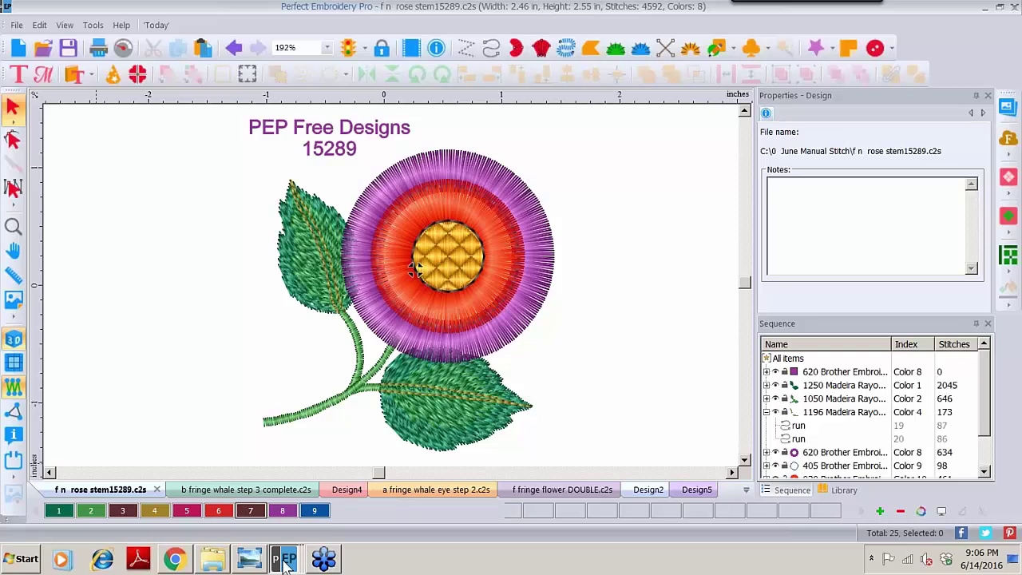
Switch to Windows Photo Viewer and look at the photo of the stitched flowers
{"action": "mouse_move", "coordinate": [284, 564]}
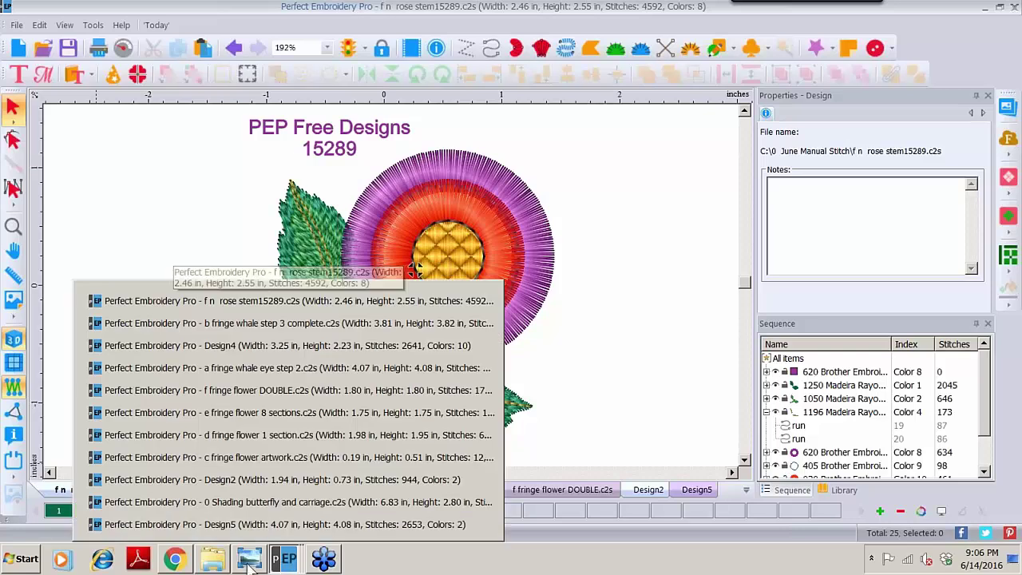
{"action": "left_click", "coordinate": [250, 564]}
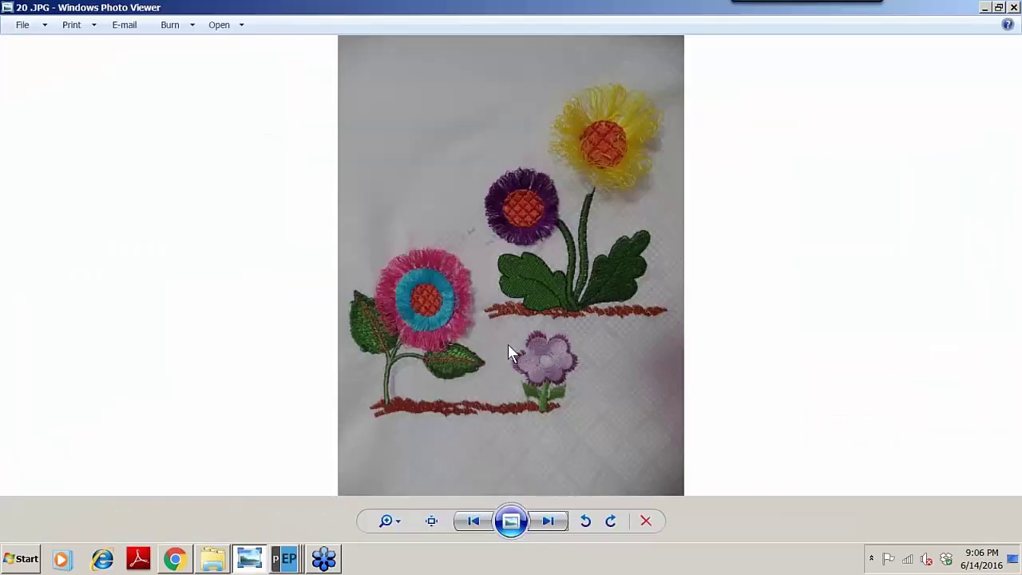